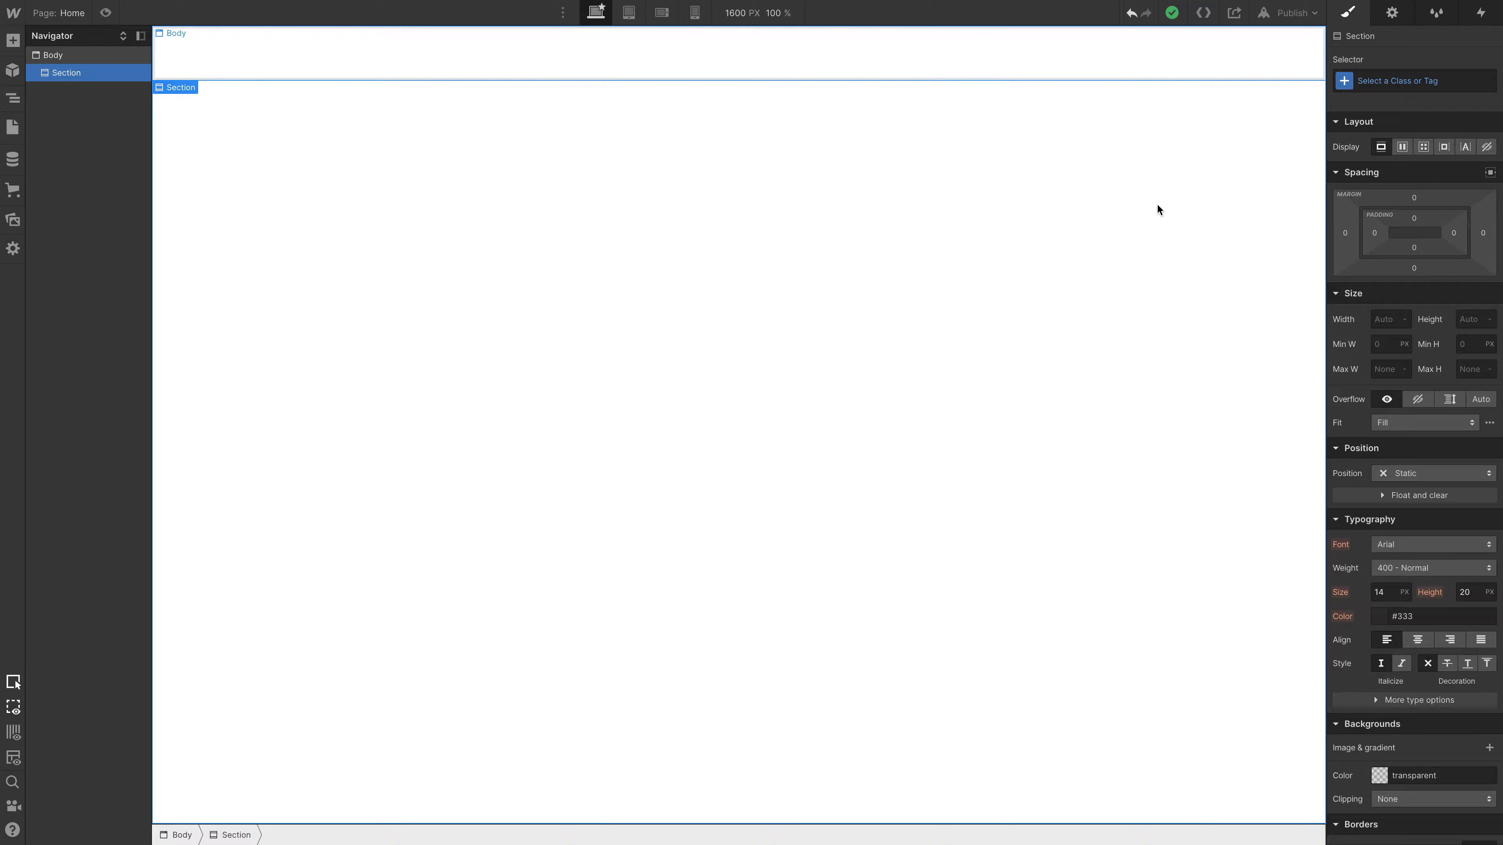
- Give the section a new class named Blue and set its height to 100 VH
key("super+Return")
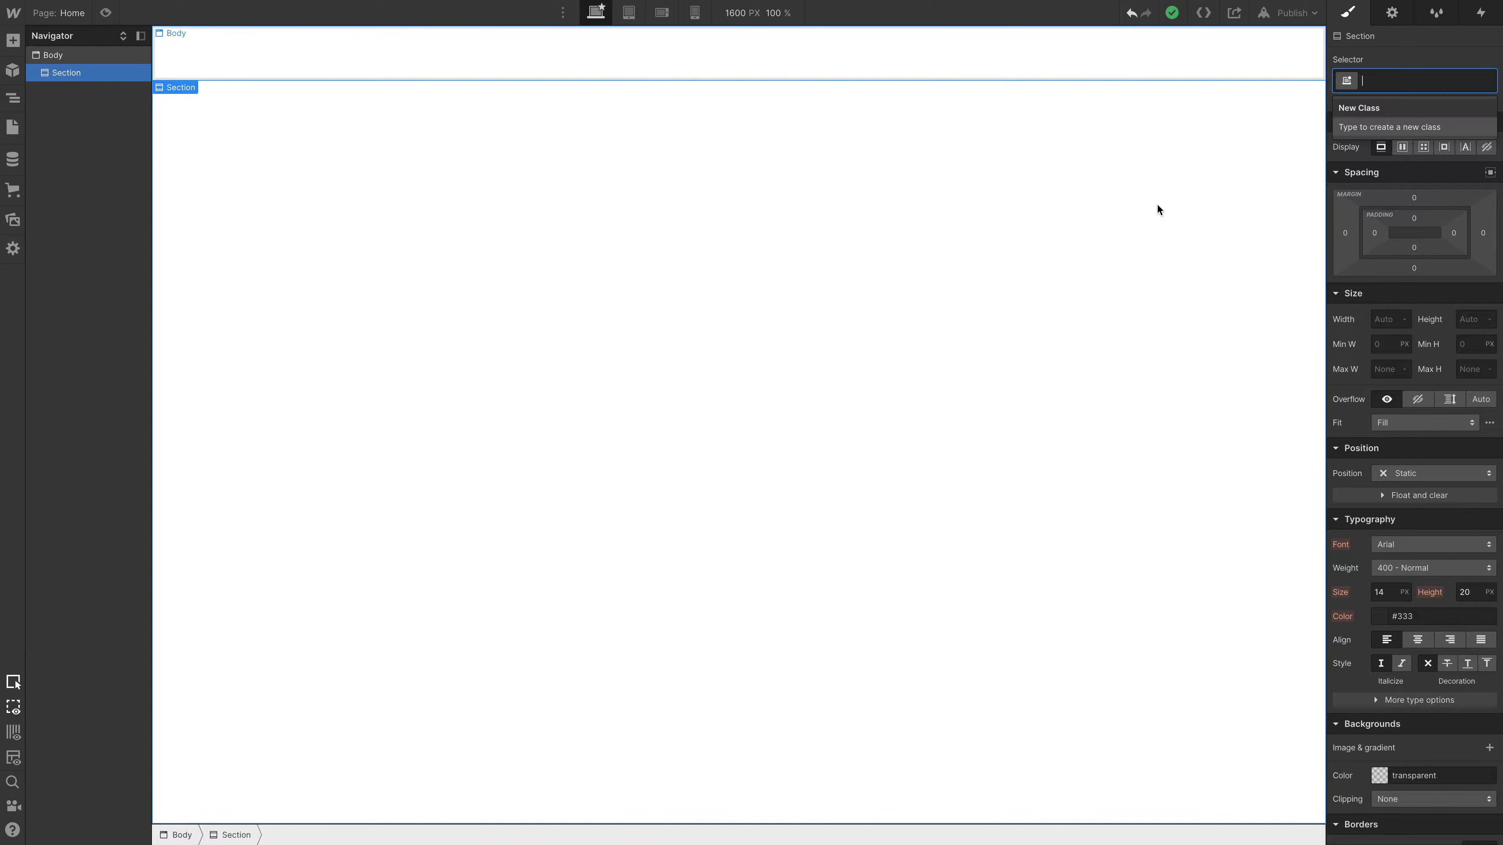
type("Blue")
key("Return")
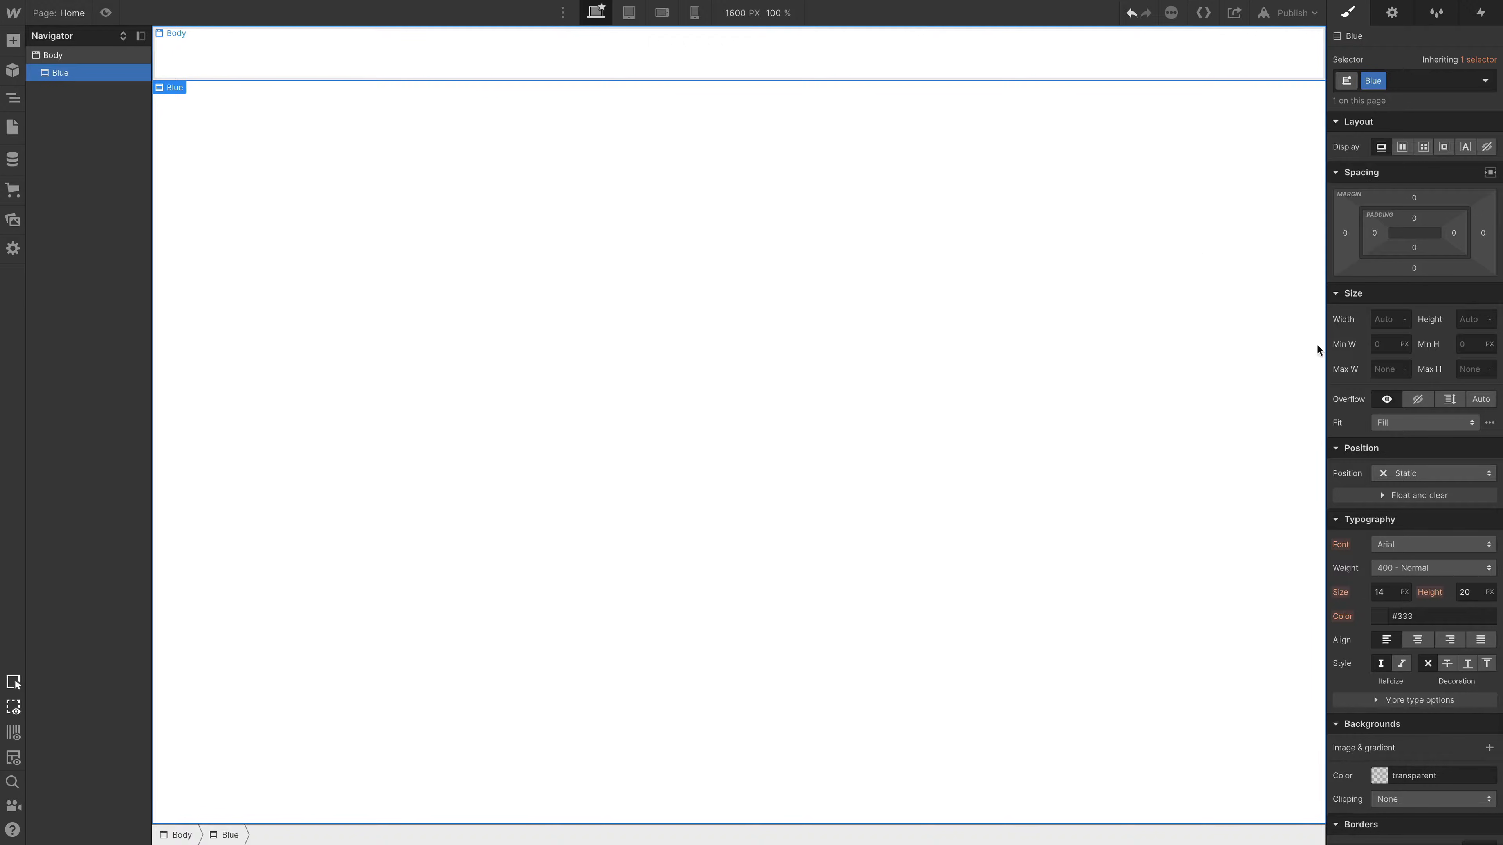
left_click(1469, 323)
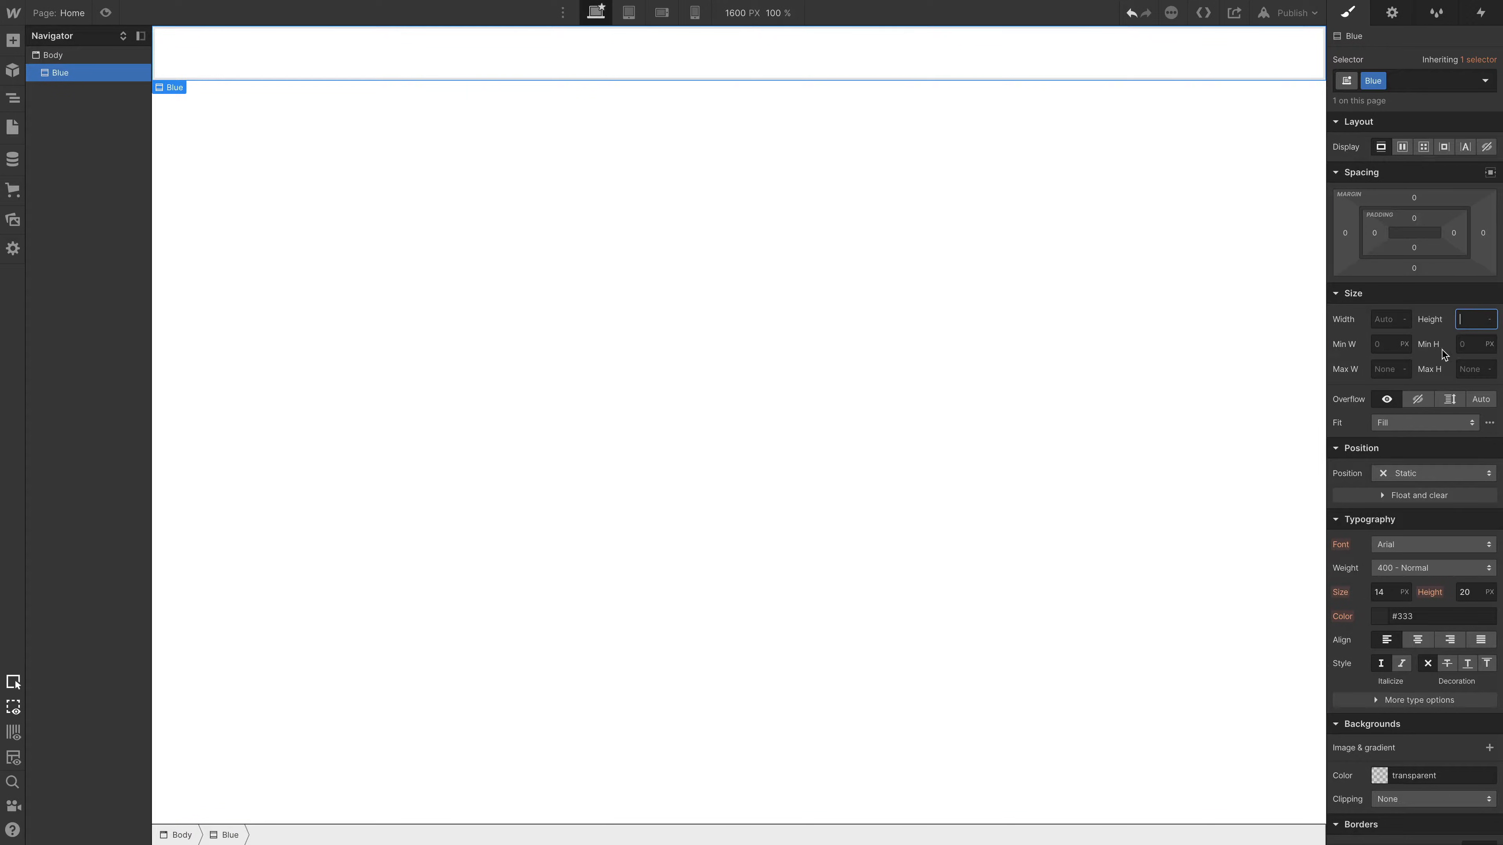
type("100vh")
key("Return")
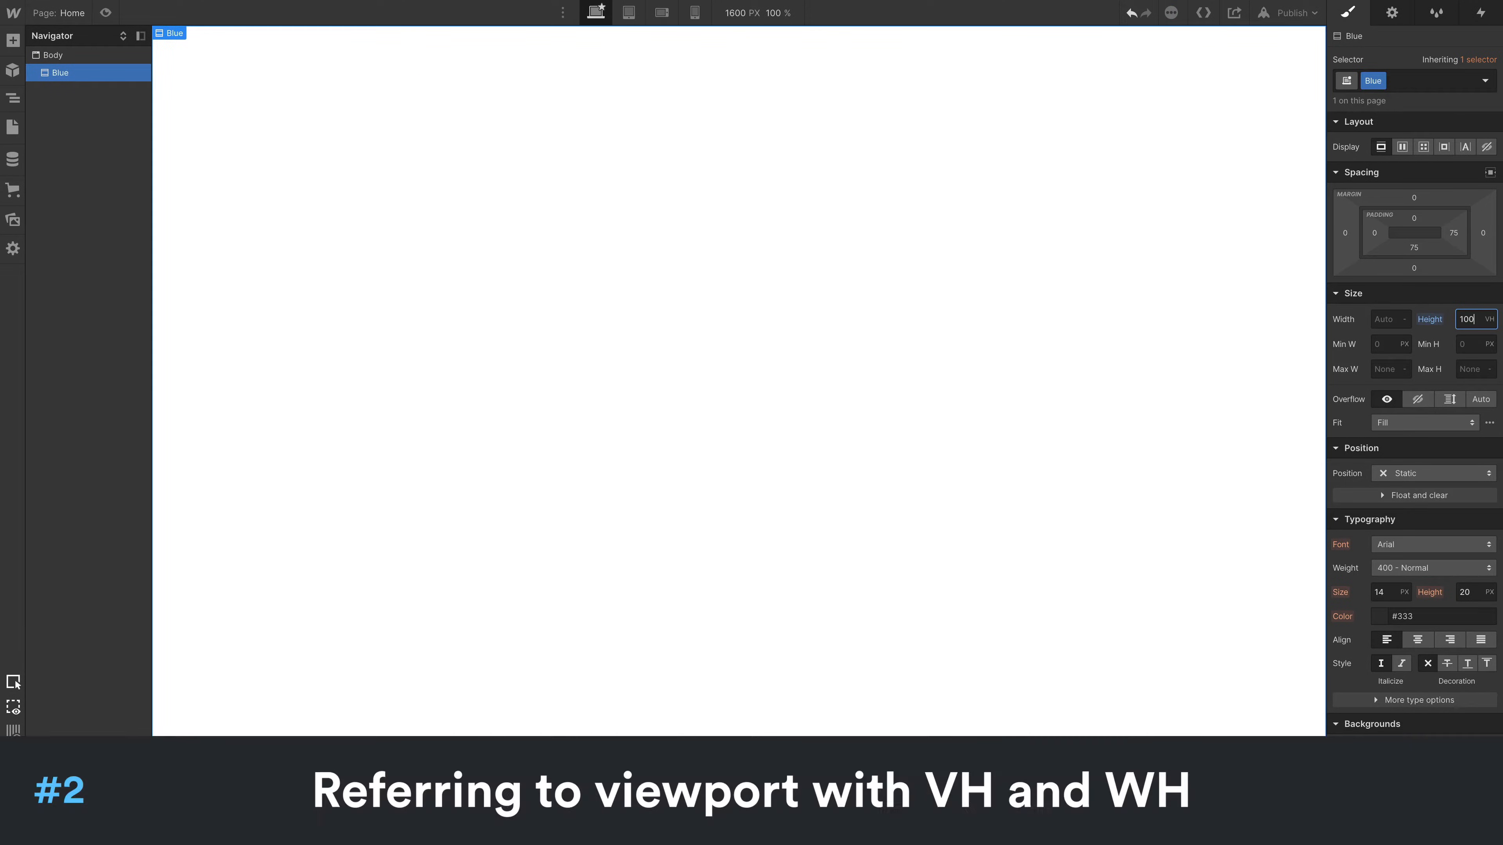
- Set the Blue section's background color to the medium blue #539fd1
left_click(1379, 774)
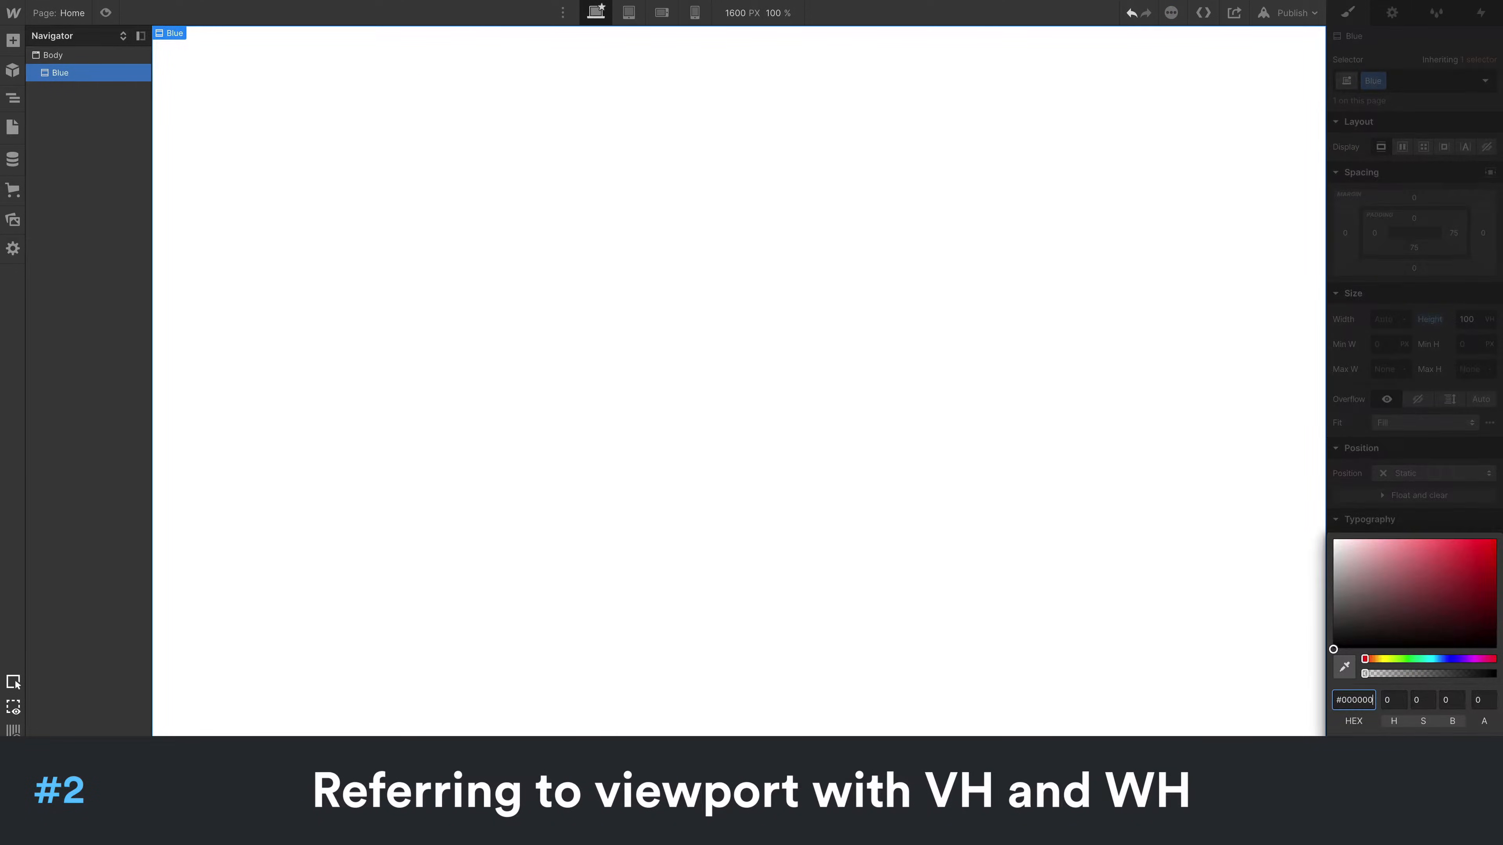
left_click(1438, 659)
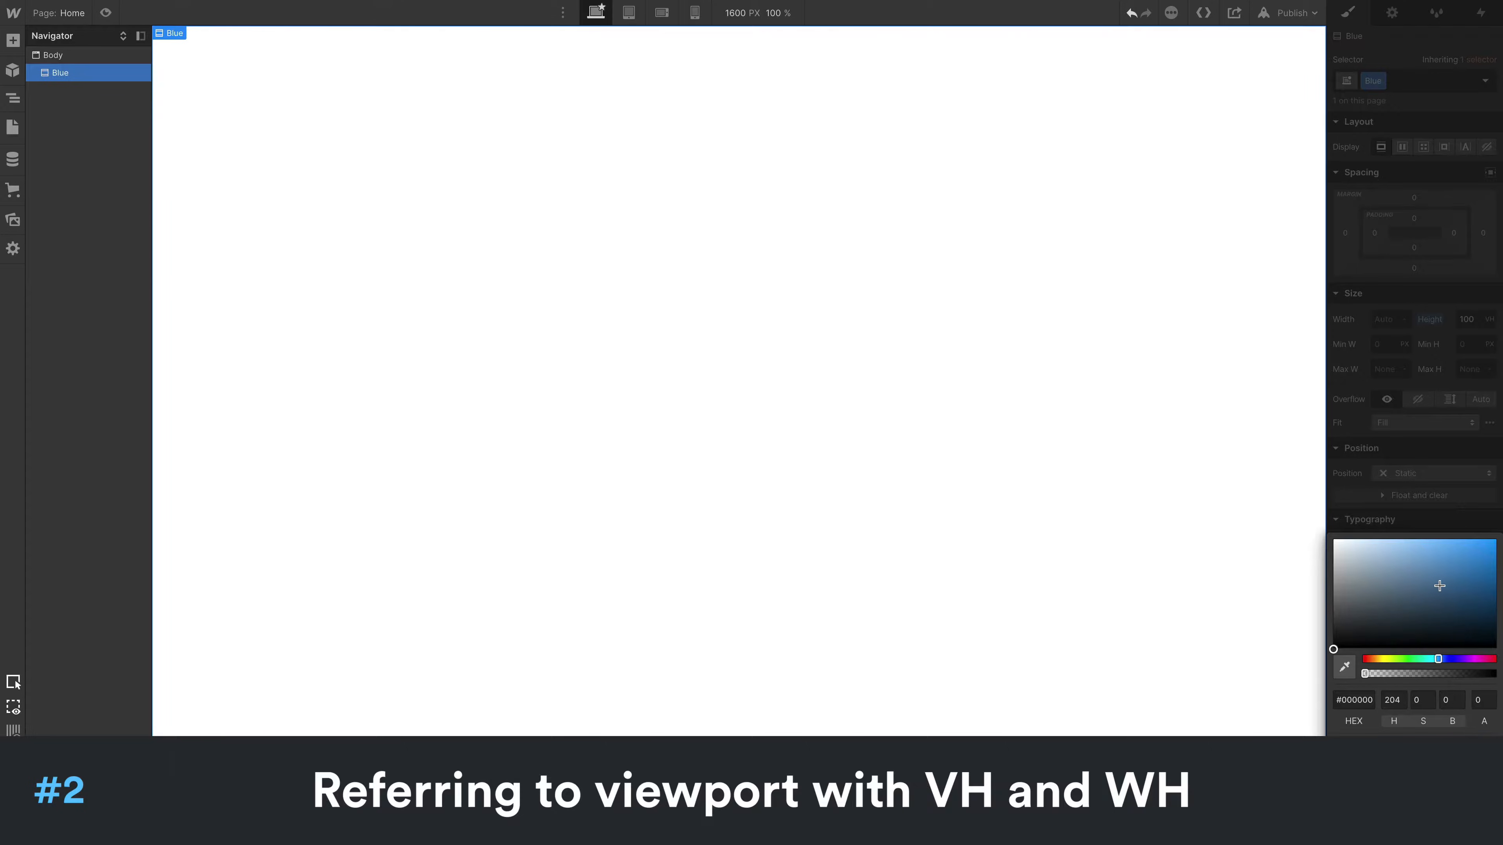
left_click(1440, 585)
left_click(1432, 559)
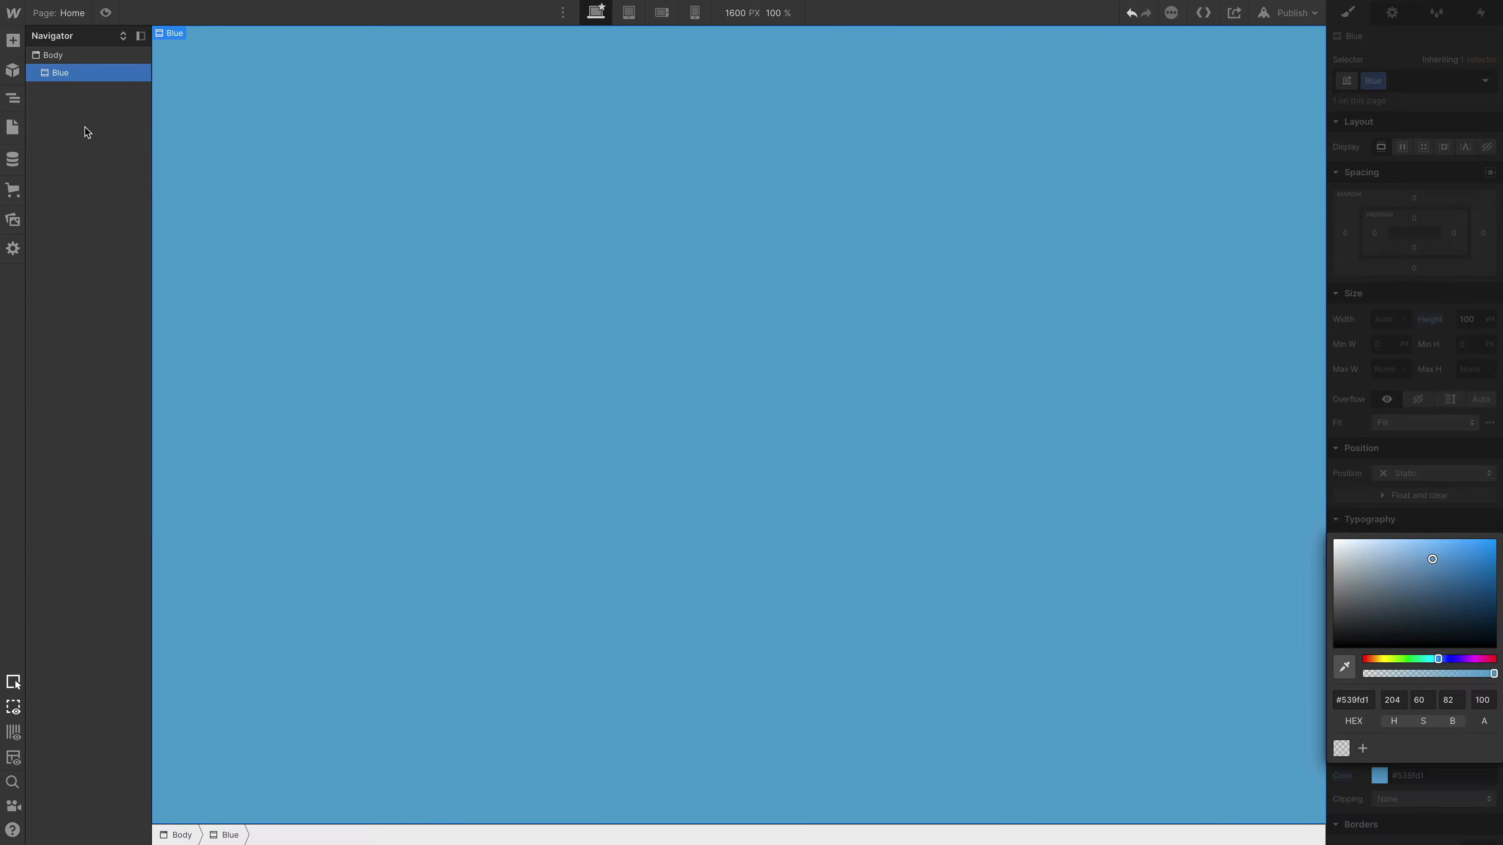
- Add a Rich Text element inside the Blue section and give the section a flex layout with align and justify set to center
key("a")
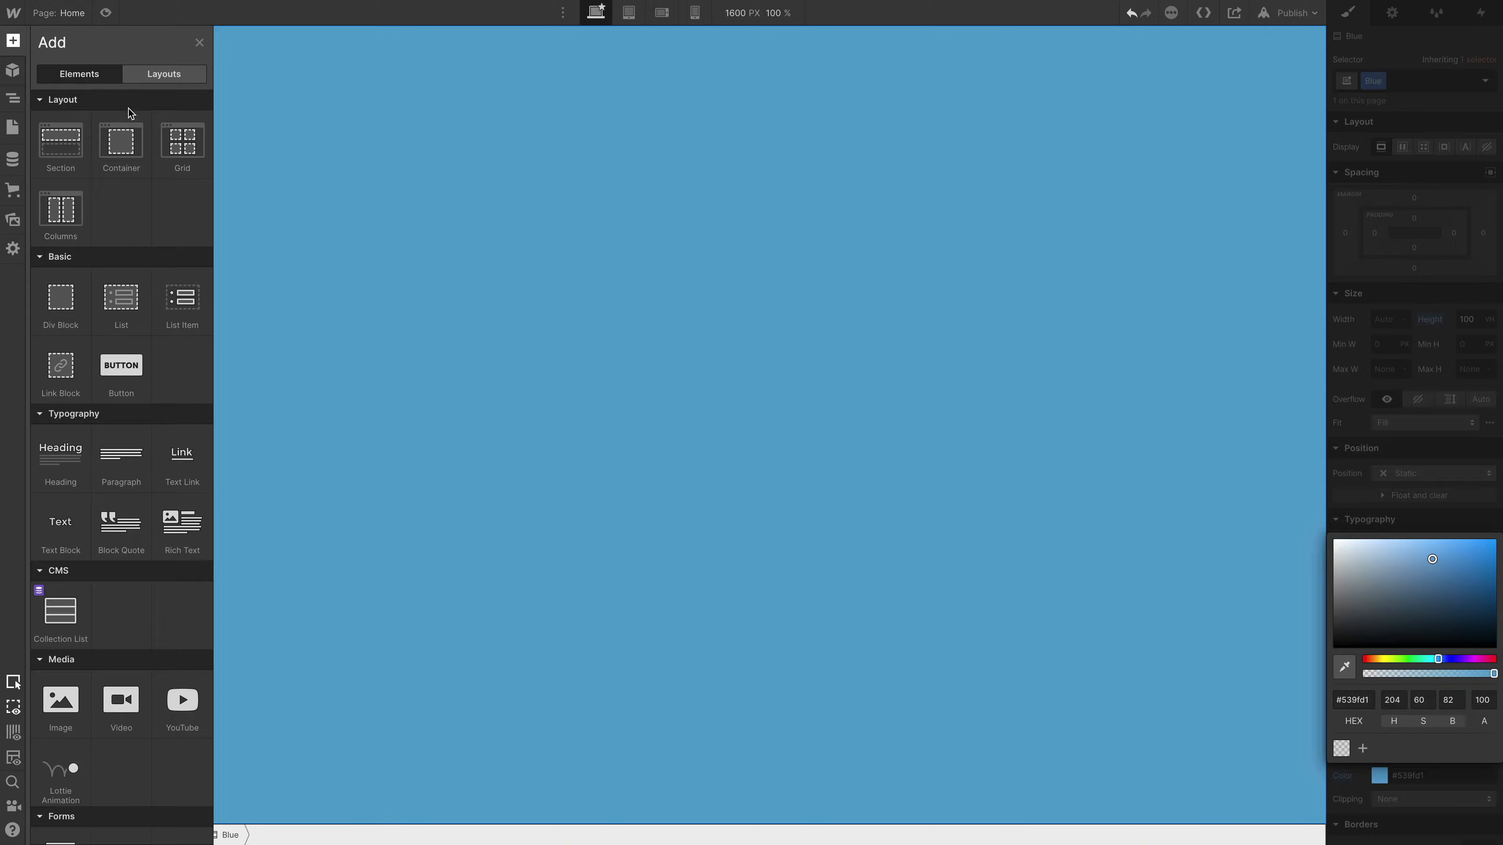
left_click(174, 535)
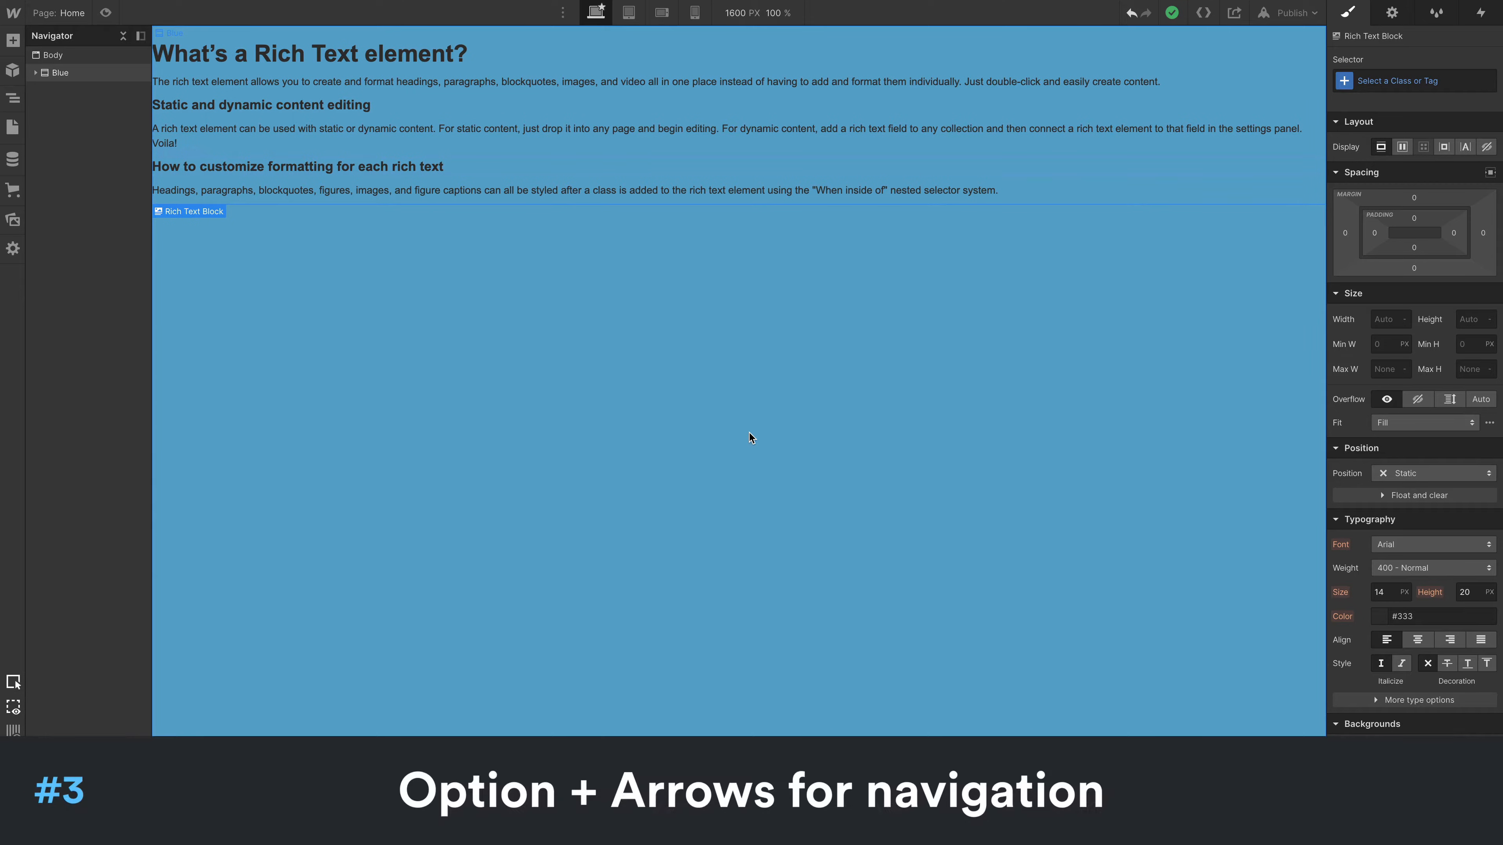
key("alt+Up")
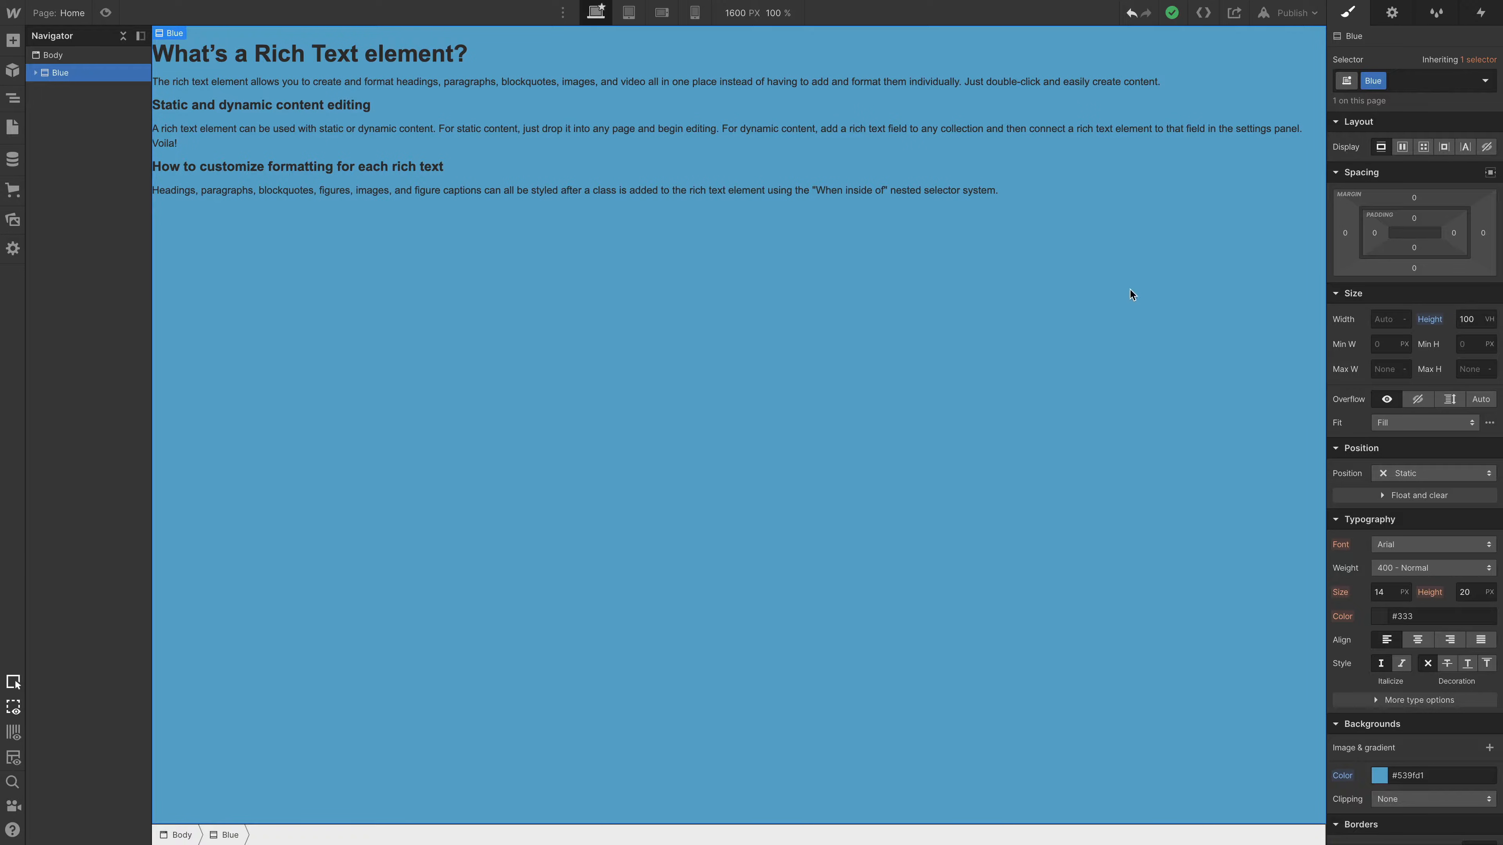
left_click(1401, 147)
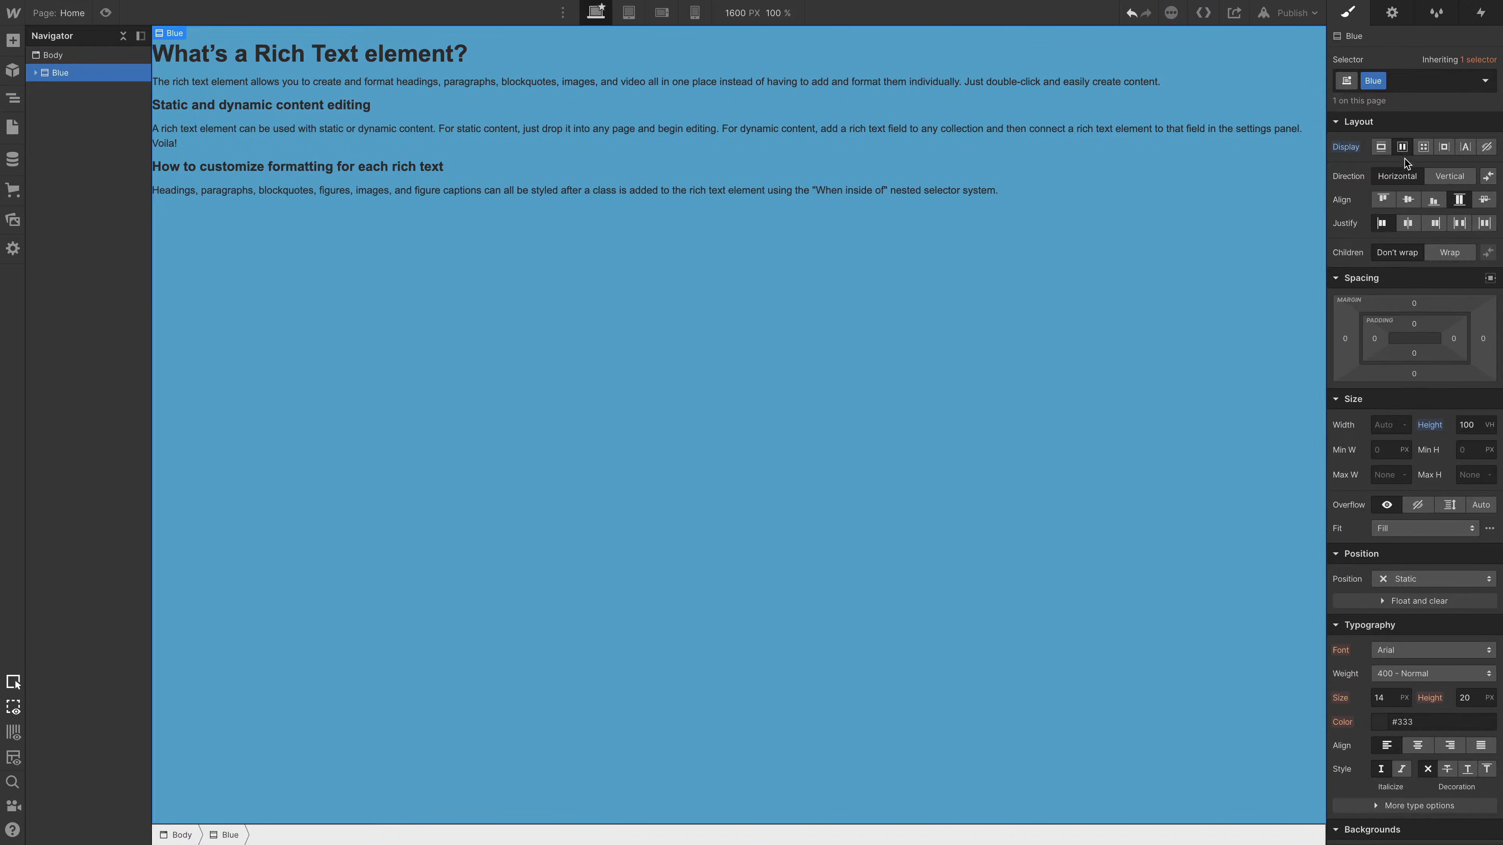
left_click(1408, 199)
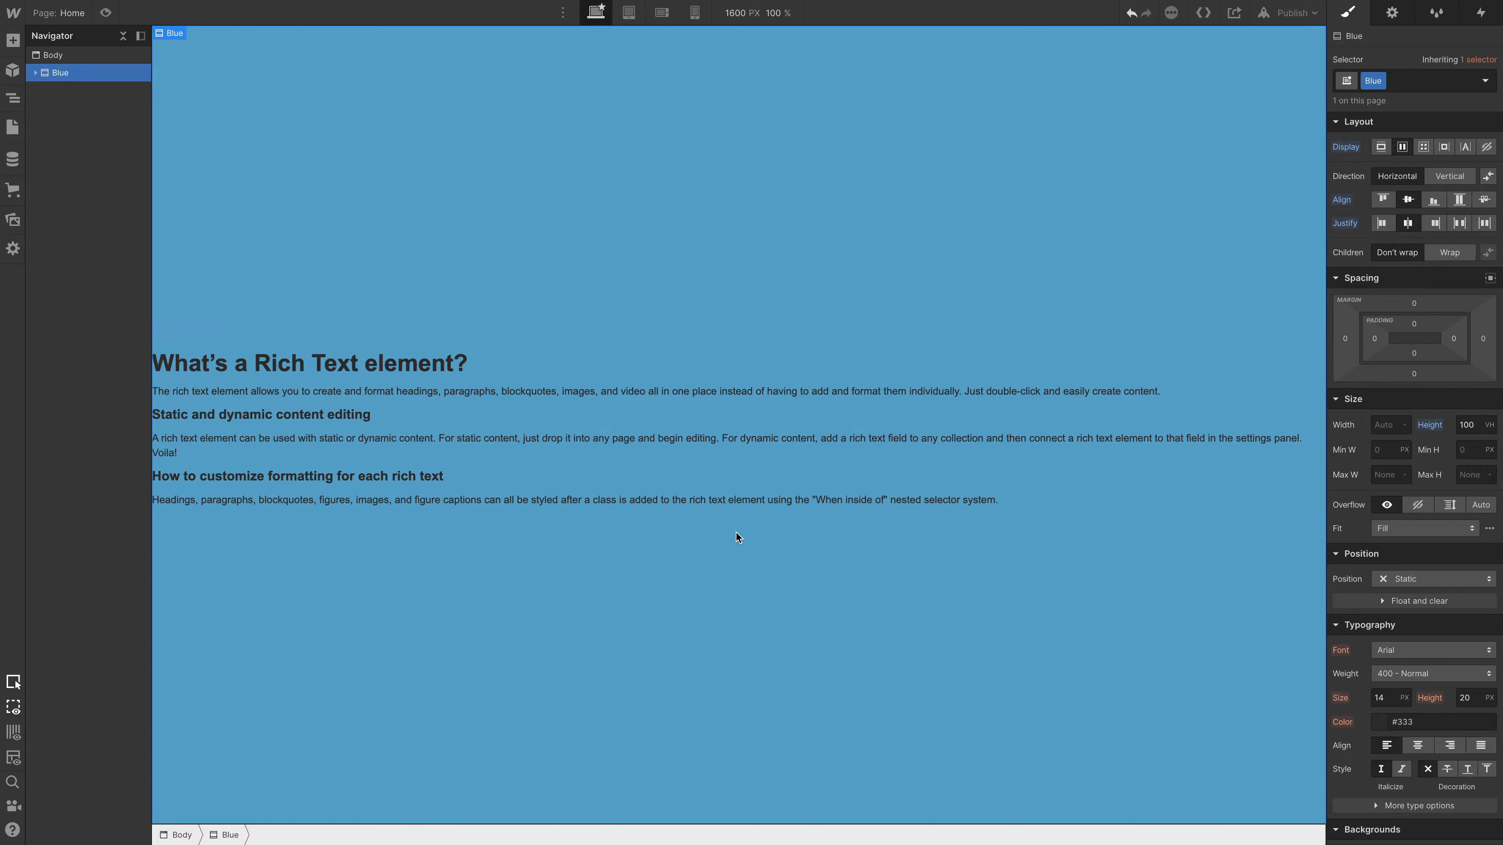
- Select the Rich Text Block inside the Blue section and set its width to 80 VW
key("Down")
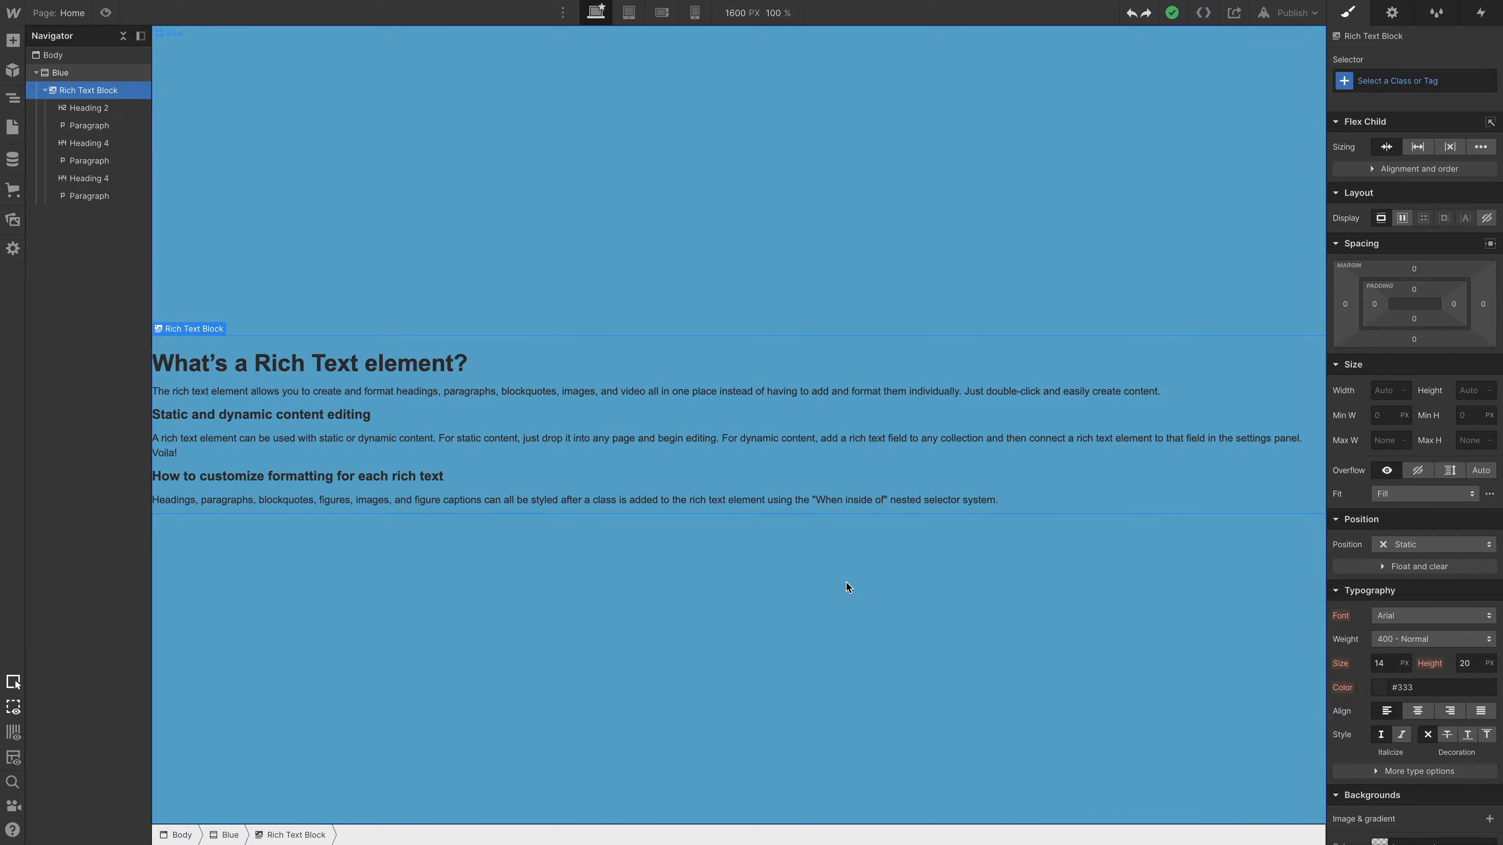
left_click(1385, 392)
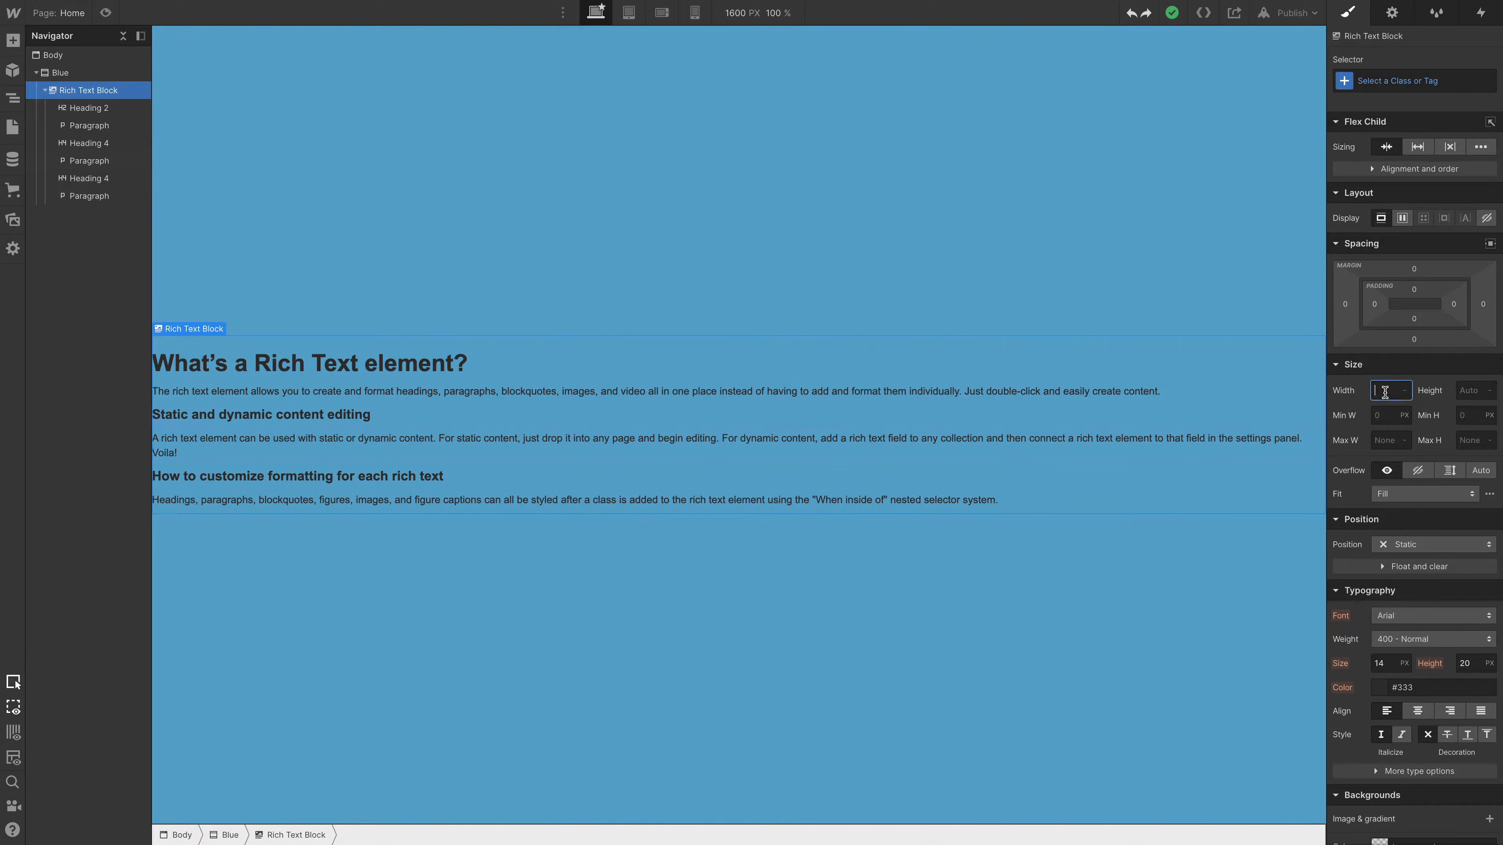
type("80")
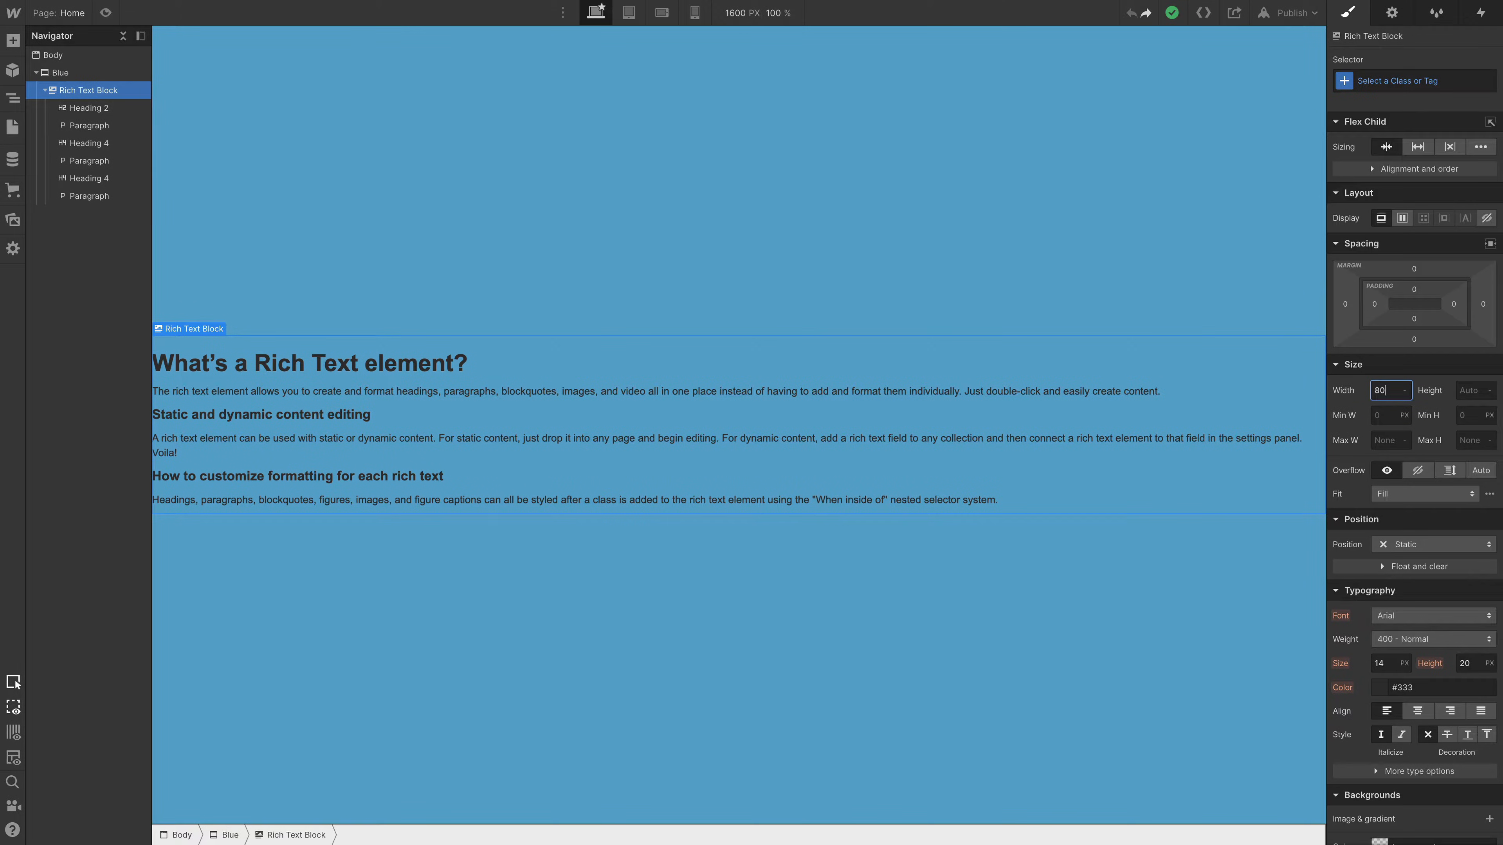
type("vw")
key("Return")
left_click(1404, 393)
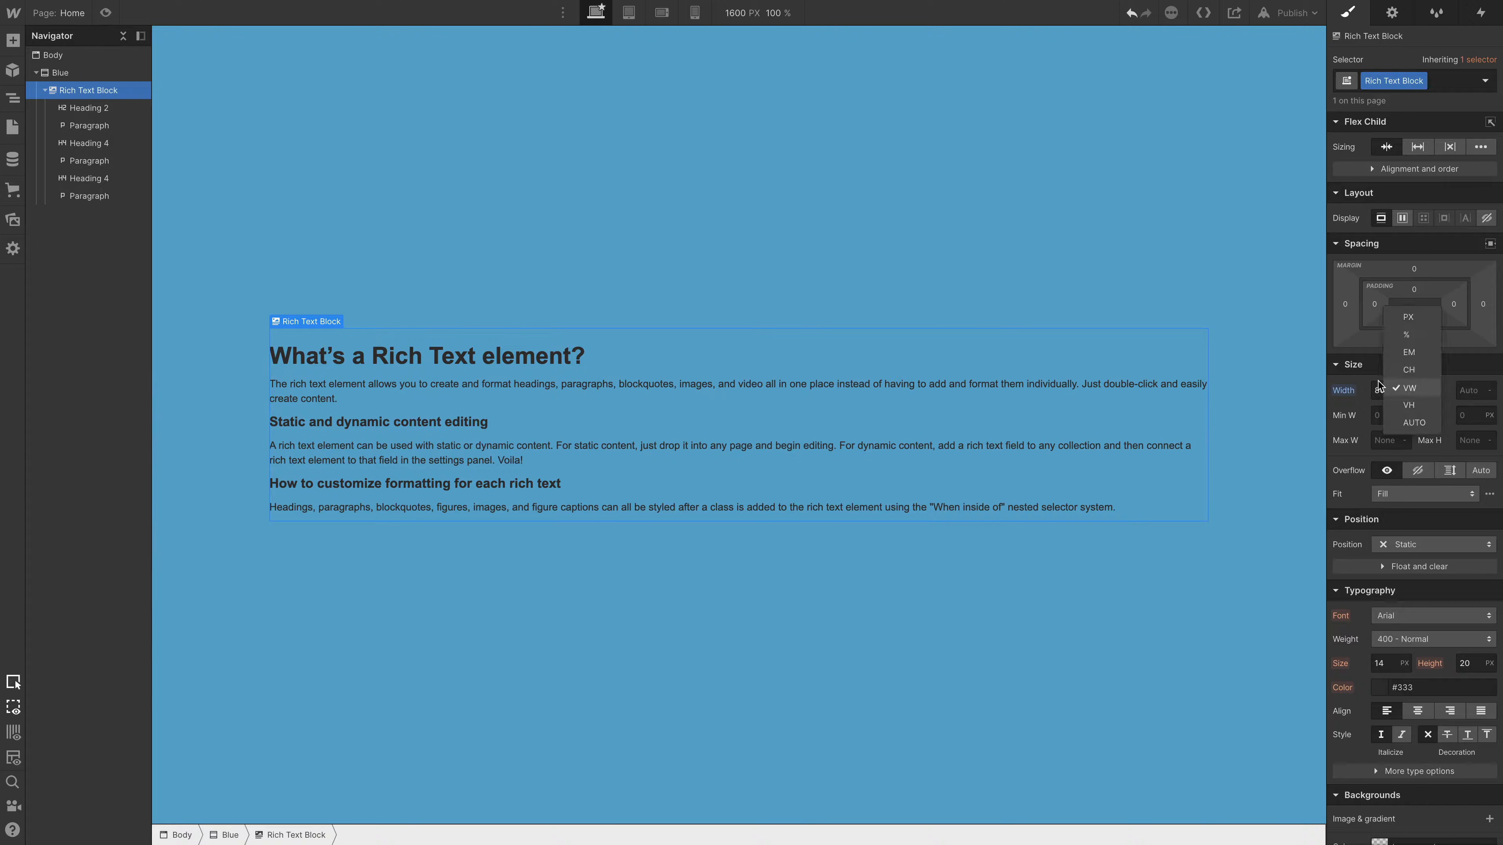
left_click(1389, 390)
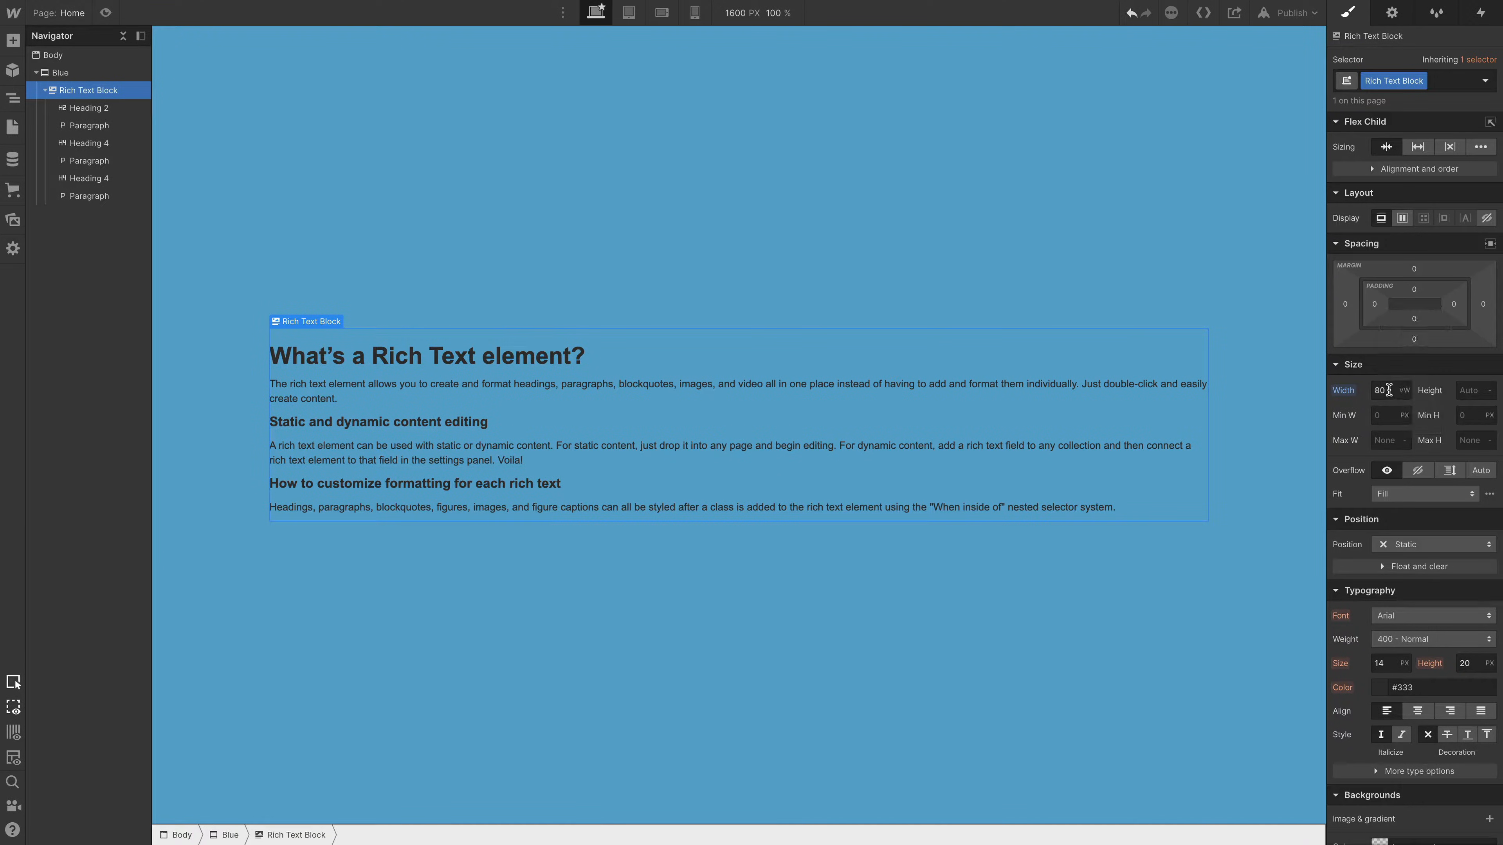
- Change the Rich Text Block's width unit to VMAX
left_click(1389, 391)
type("vmax")
key("Return")
- Rename the Rich Text Block's class to Cool
left_click(1388, 80)
type("Codl")
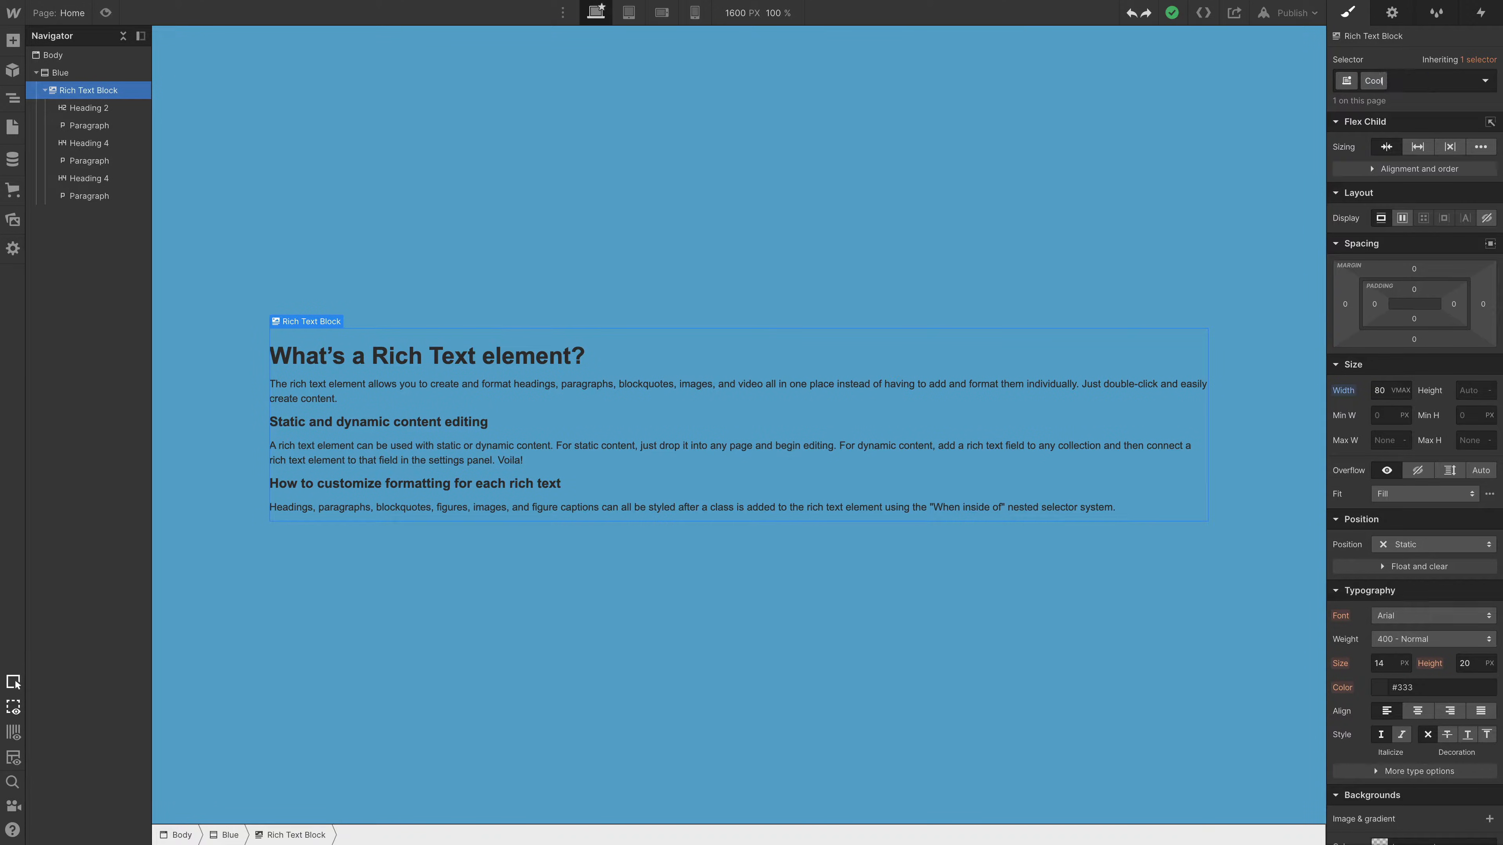
key("Return")
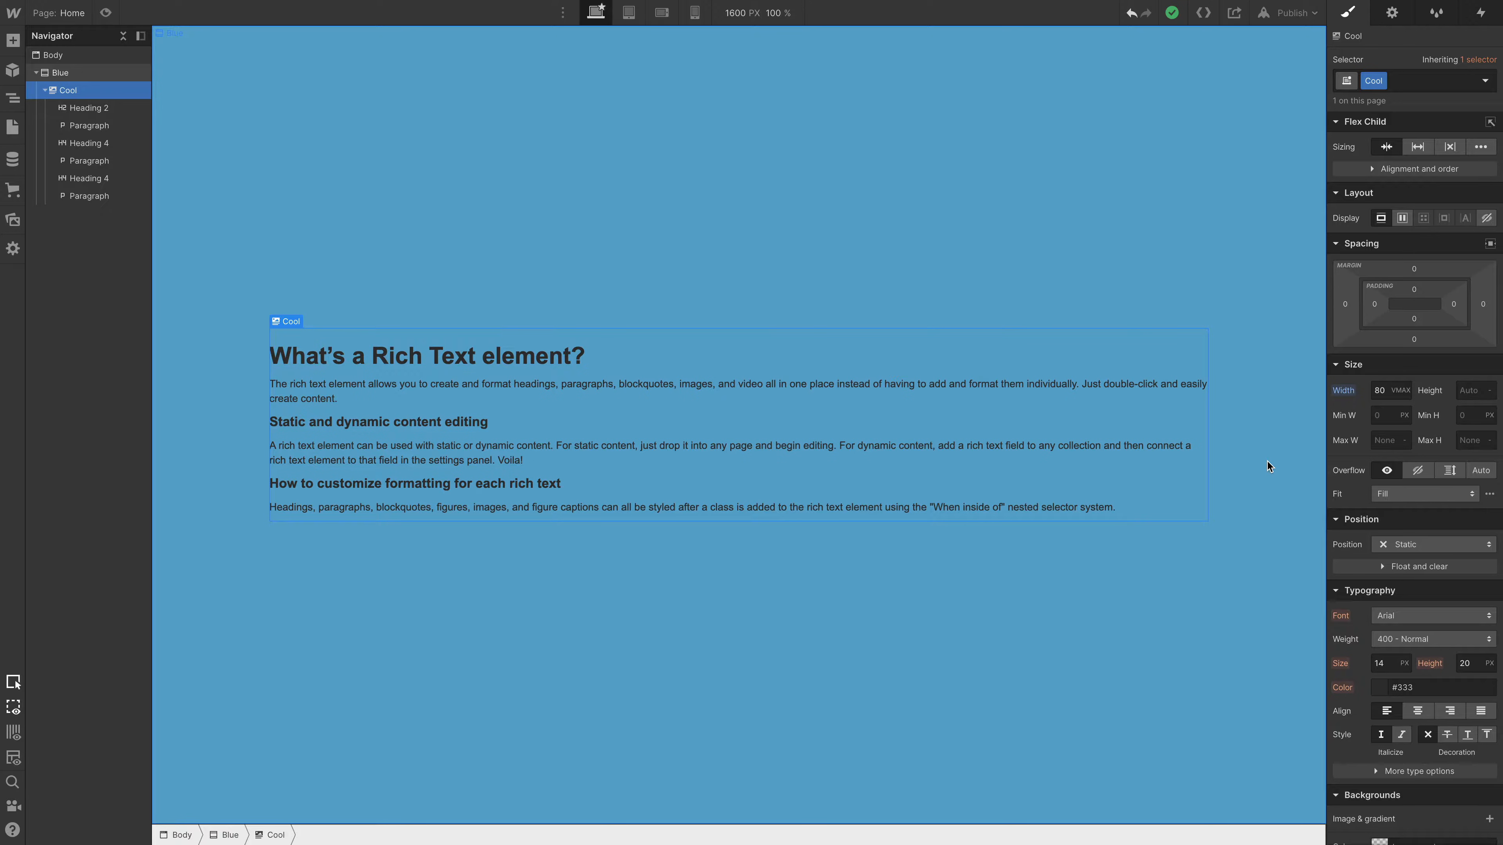
- Remove the Cool class from the rich text element and undo the removal
key("super+Return")
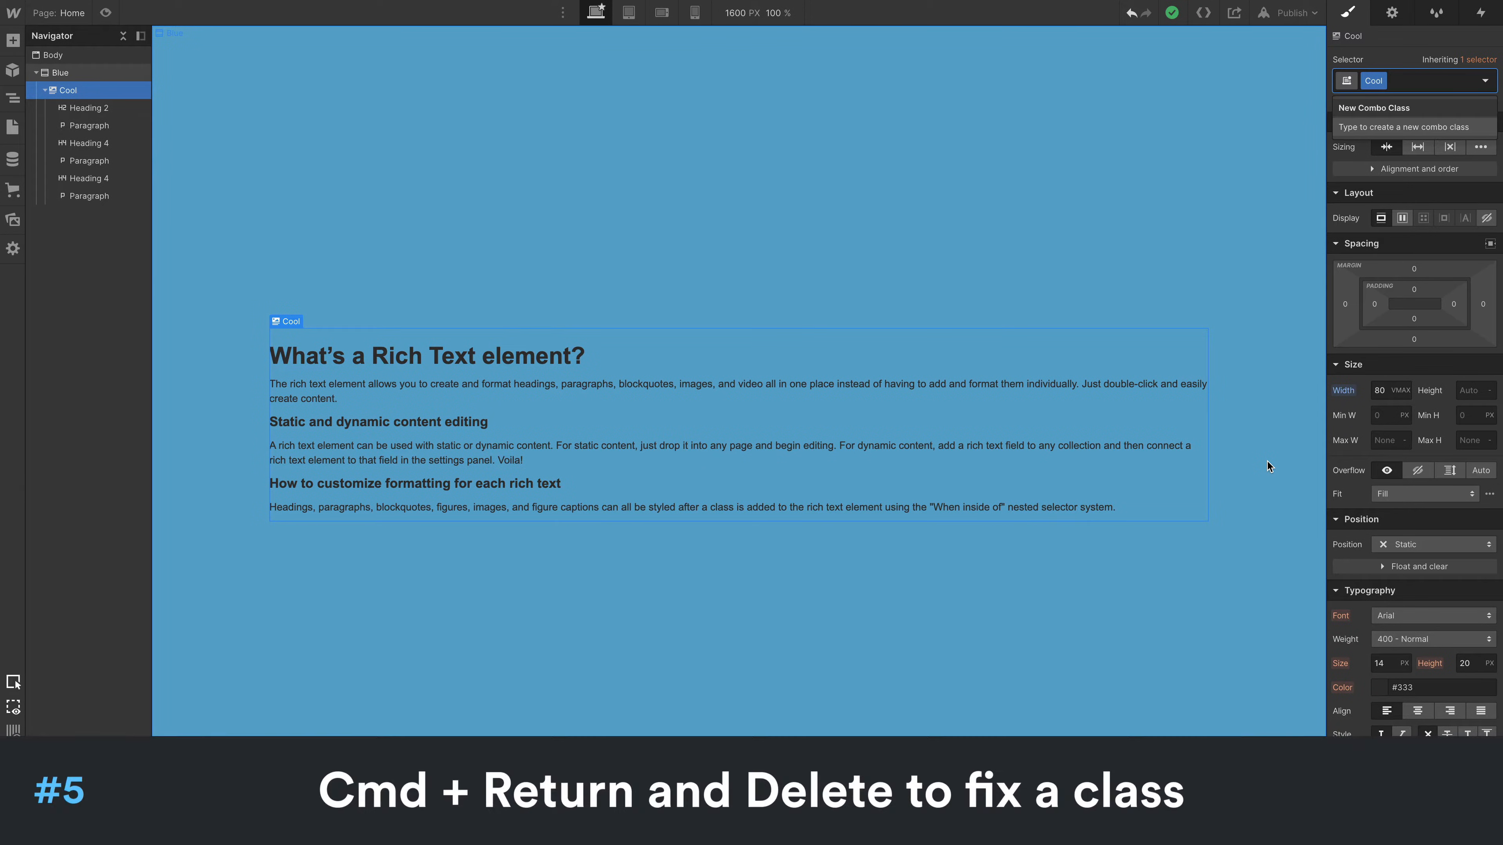
key("BackSpace")
key("super+z")
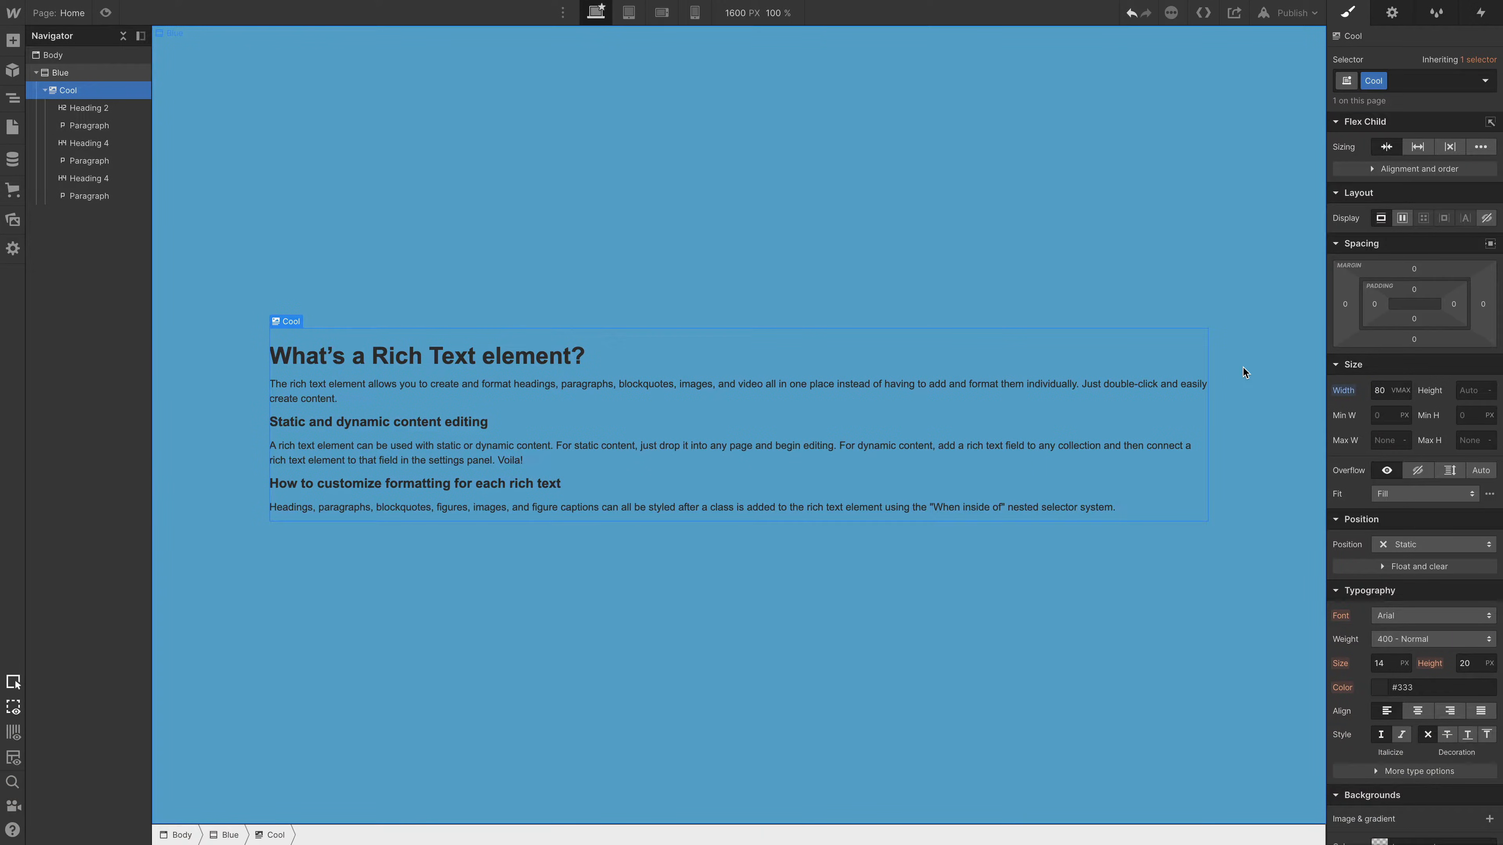
left_click(1416, 615)
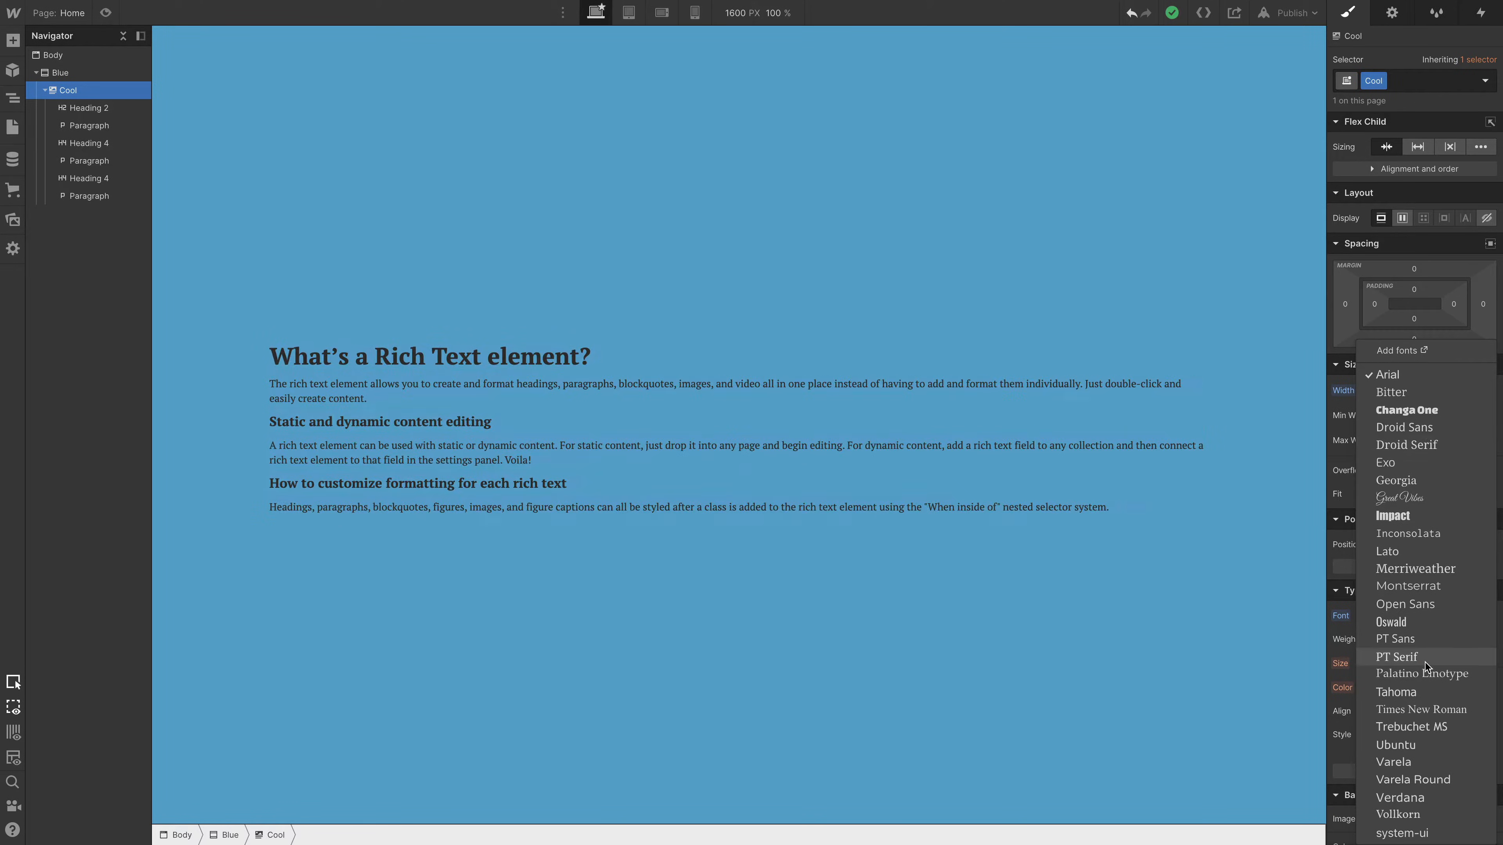
left_click(1095, 639)
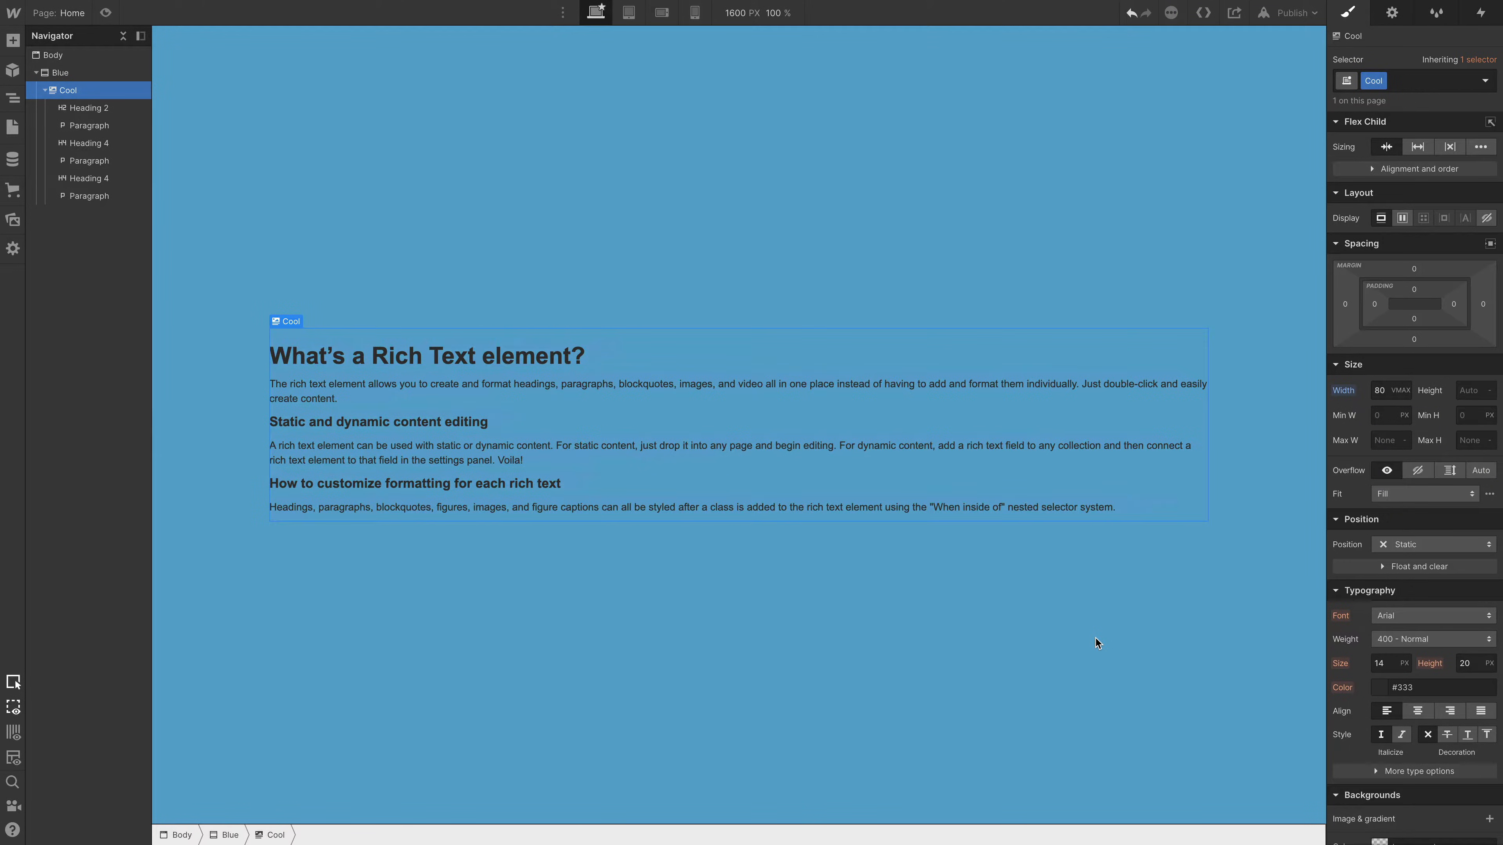
left_click(112, 53)
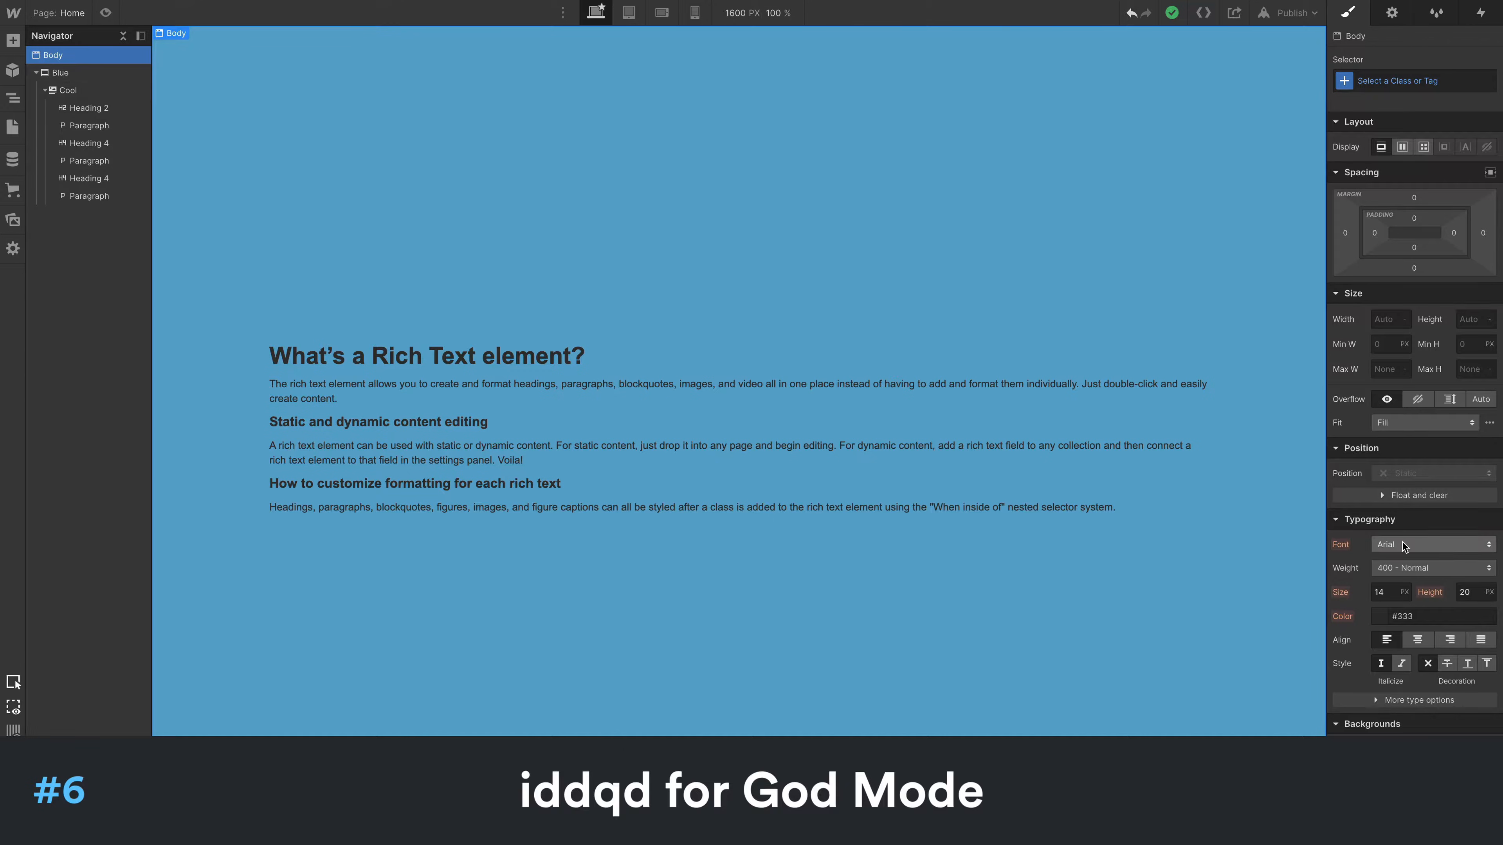
- Set the font of the Cool rich text element to Comic Sans MS
left_click(68, 90)
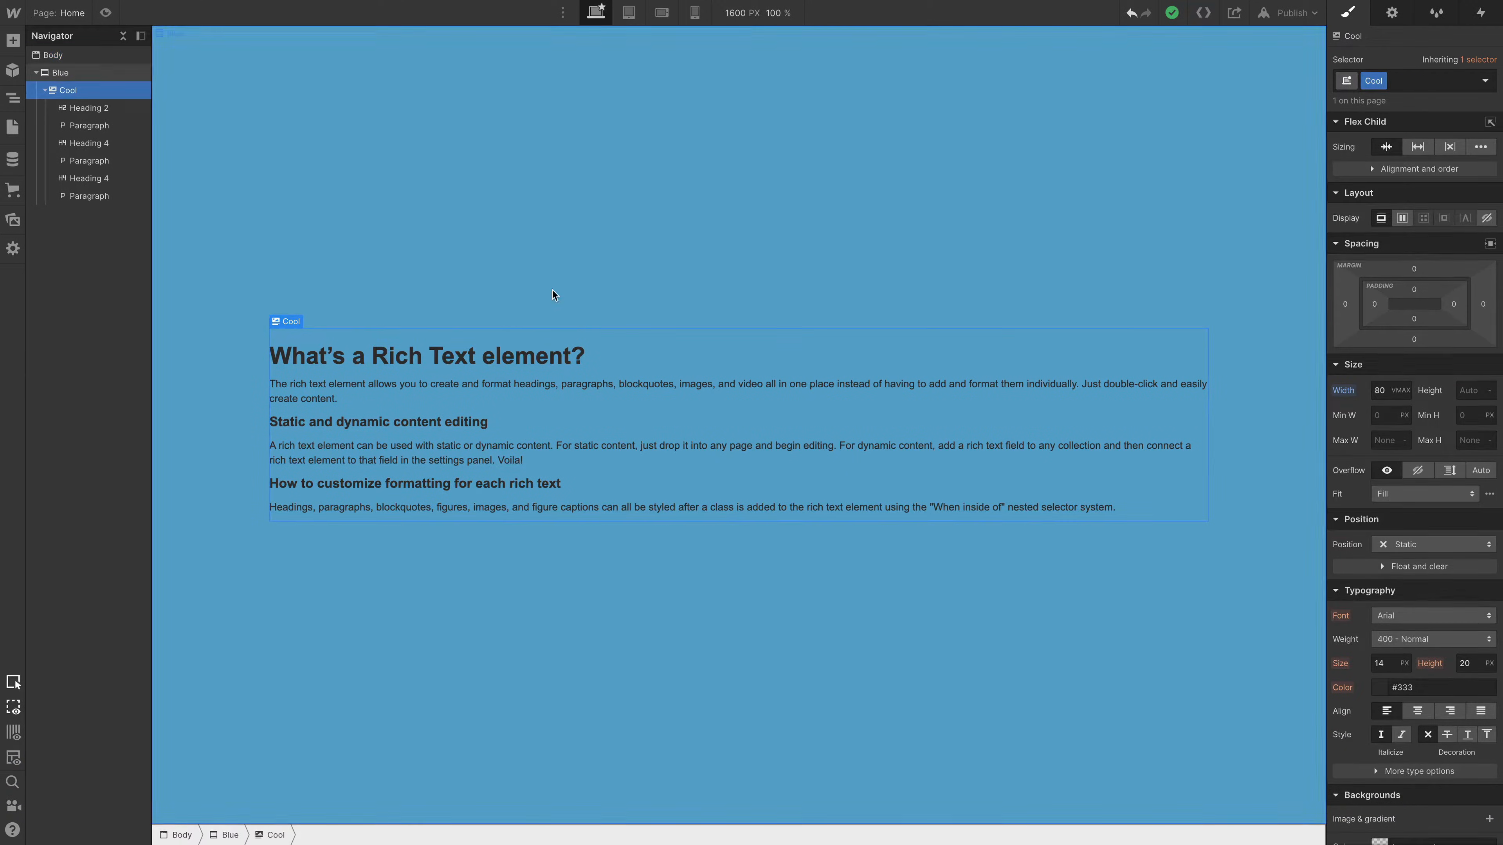
left_click(1419, 615)
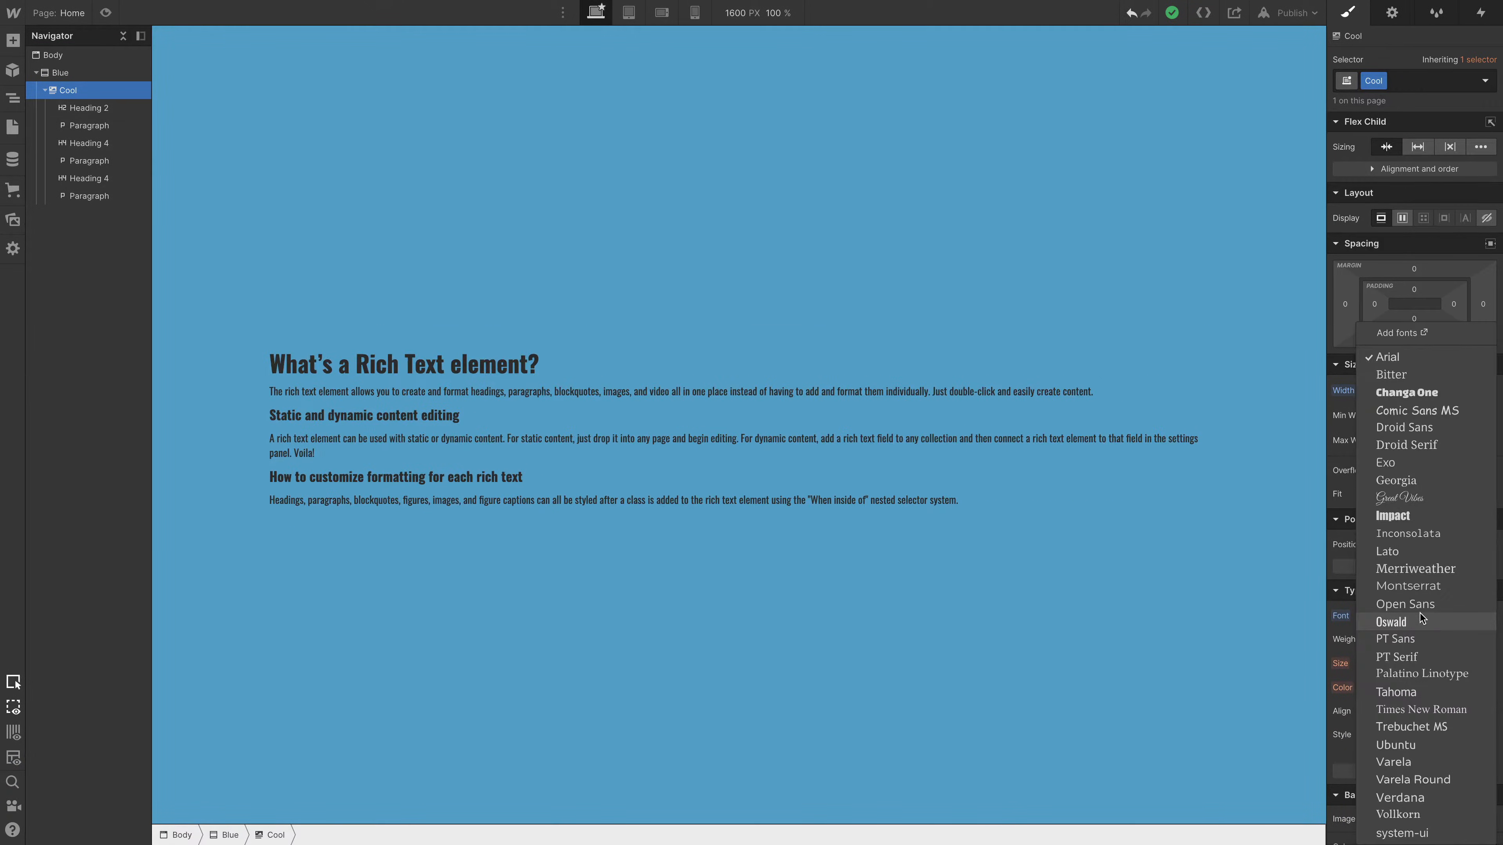
left_click(1426, 412)
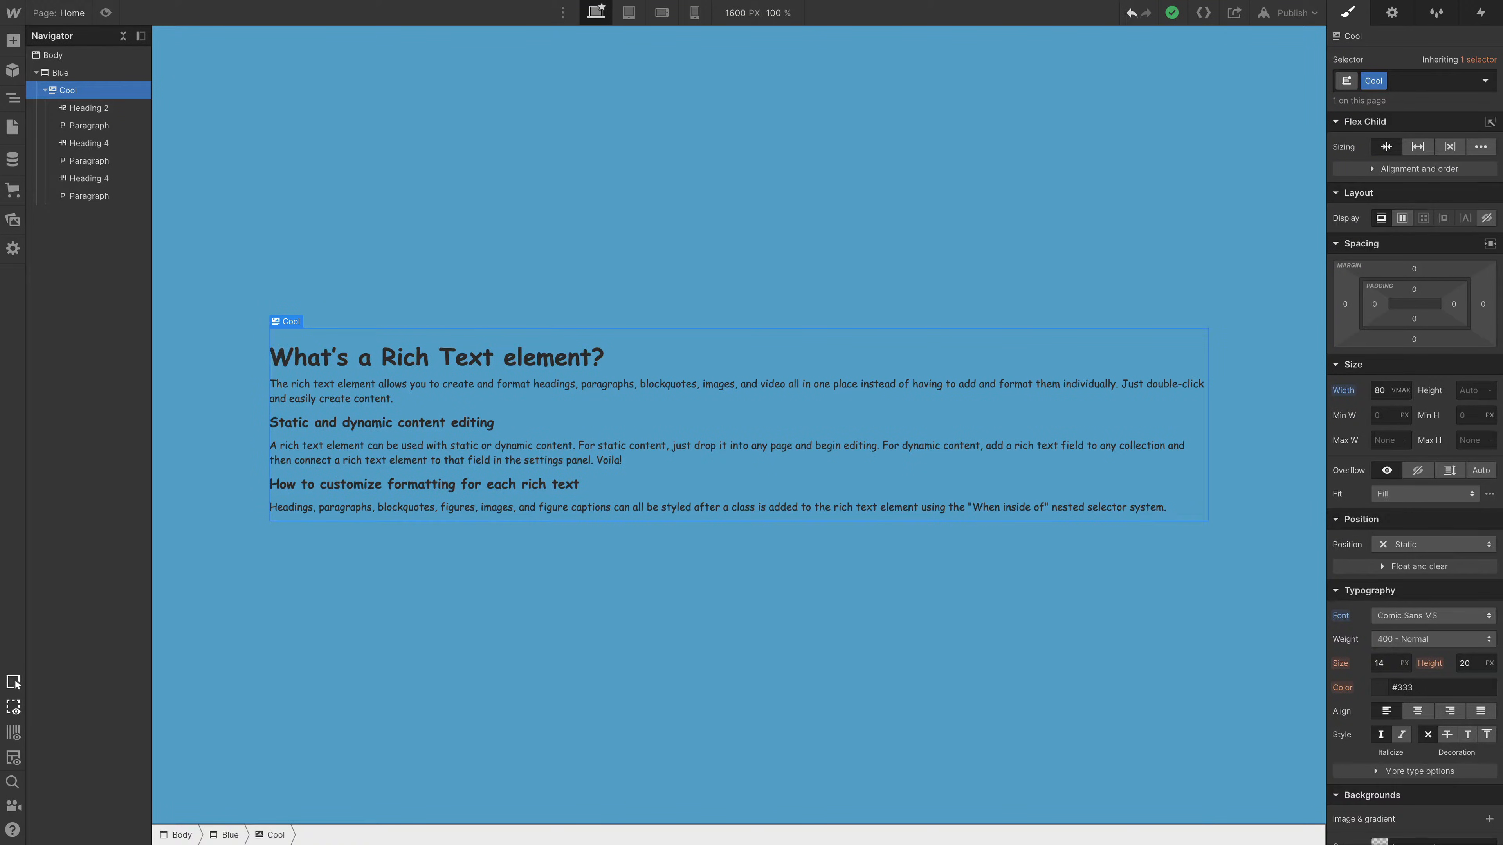
- Paste a style block into the Home page's head custom code that animates .cool with blinker 1s linear infinite, opacity 0 at 50%
left_click(57, 14)
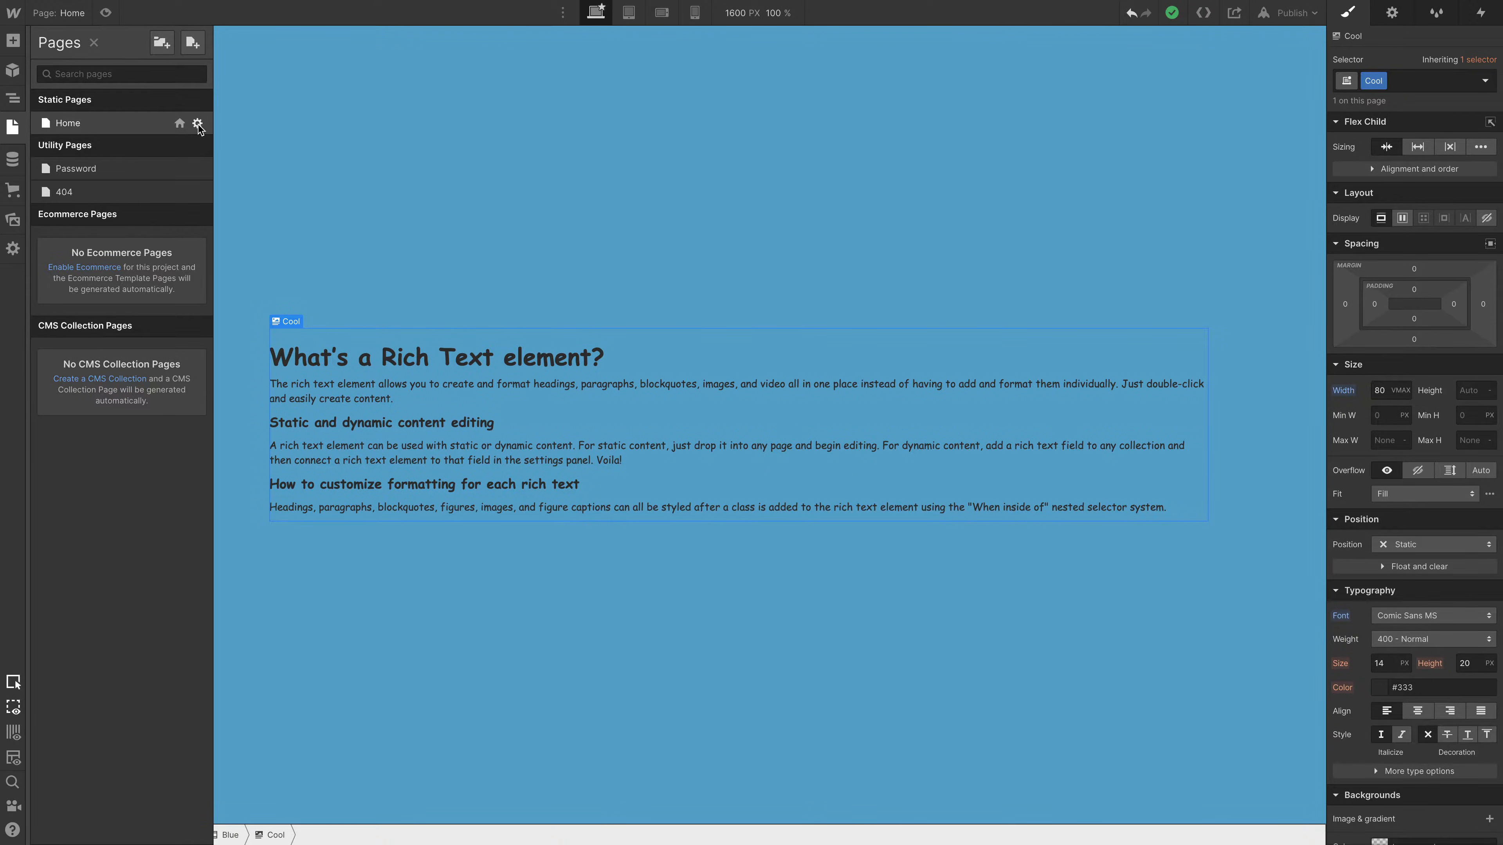
left_click(196, 124)
scroll(448, 270, "down", 15)
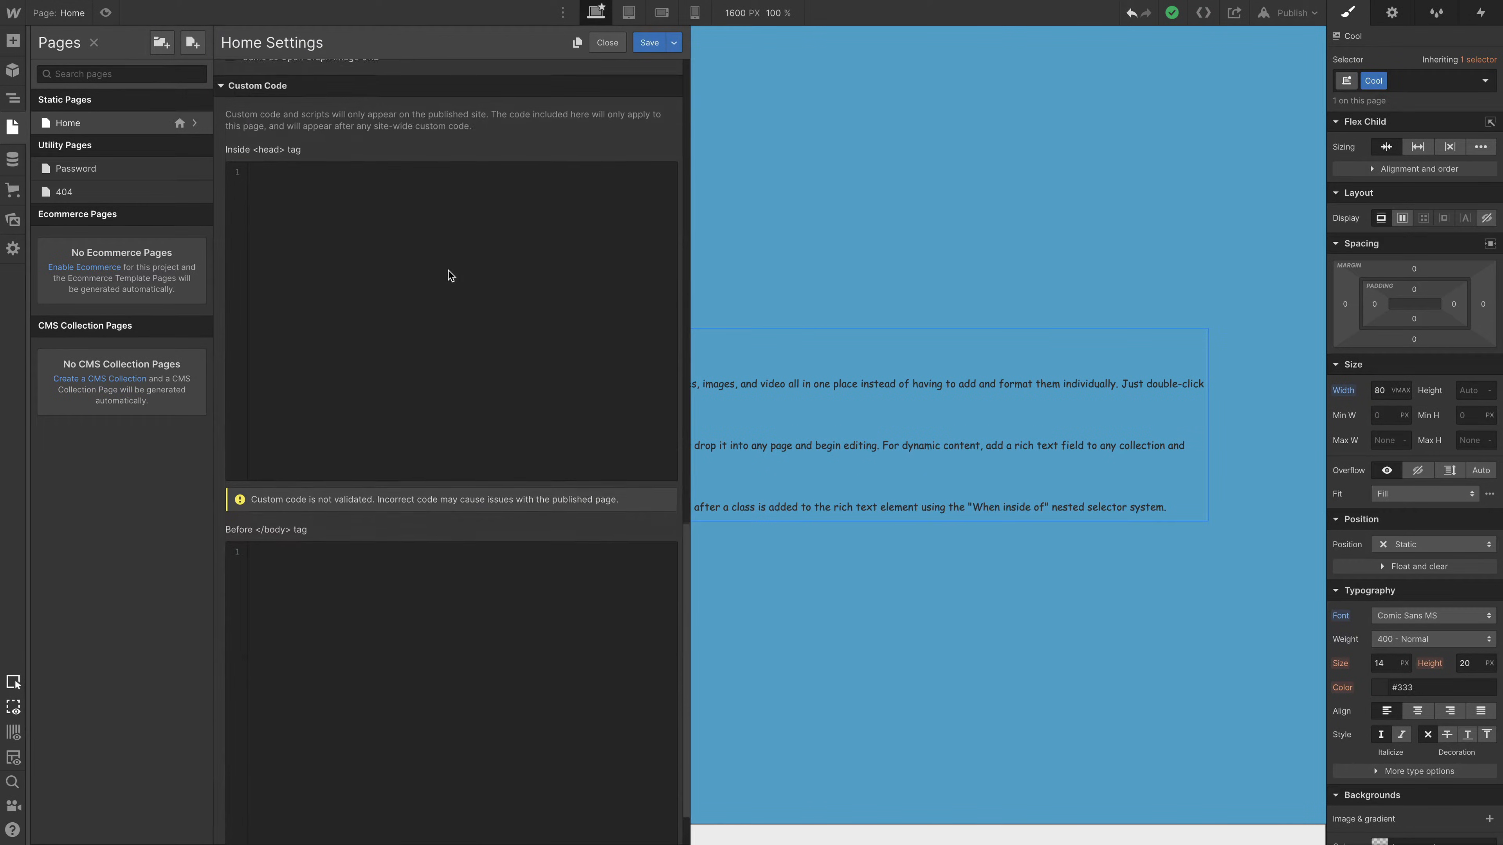
left_click(379, 315)
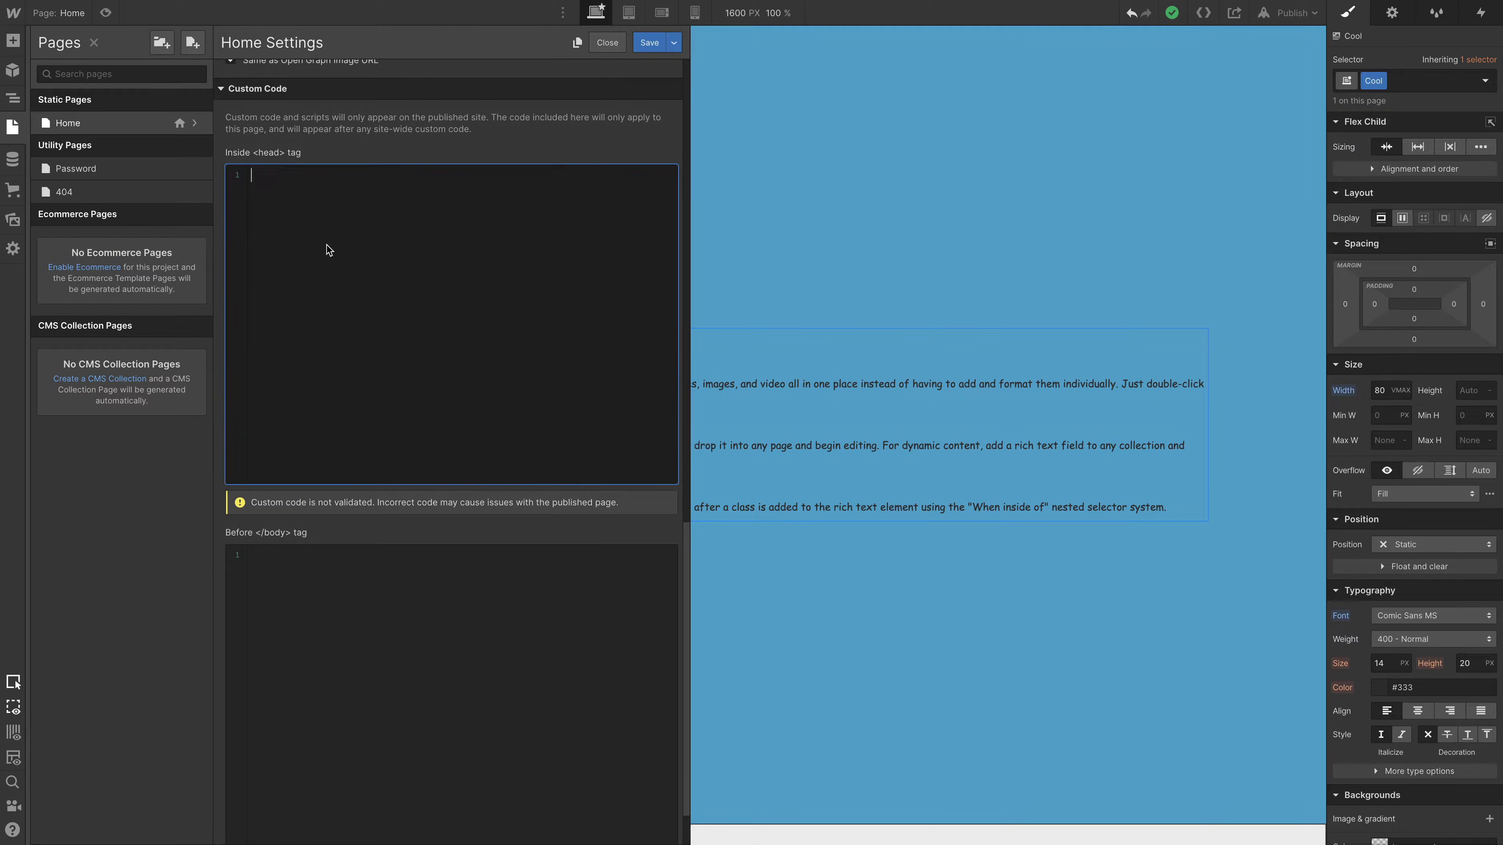
type("<style> .cool {   animation: blinker 1s linear infinite; }  @keyframes blinker {   50% {     opacity: 0;   } } </style>")
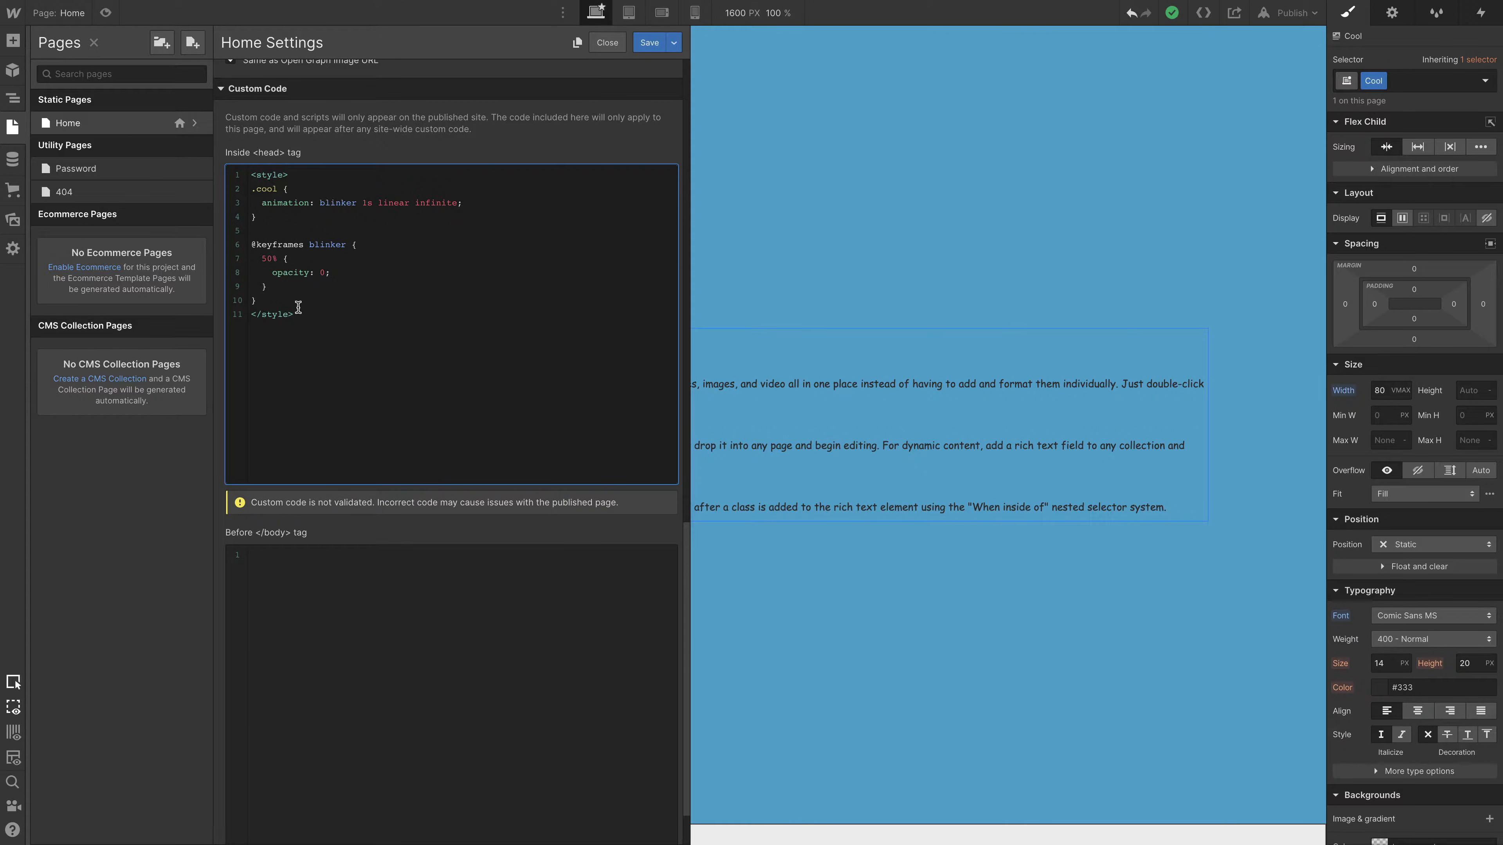
- Delete the whole style block from the Home page's head custom code and close the page settings
left_click(12, 13)
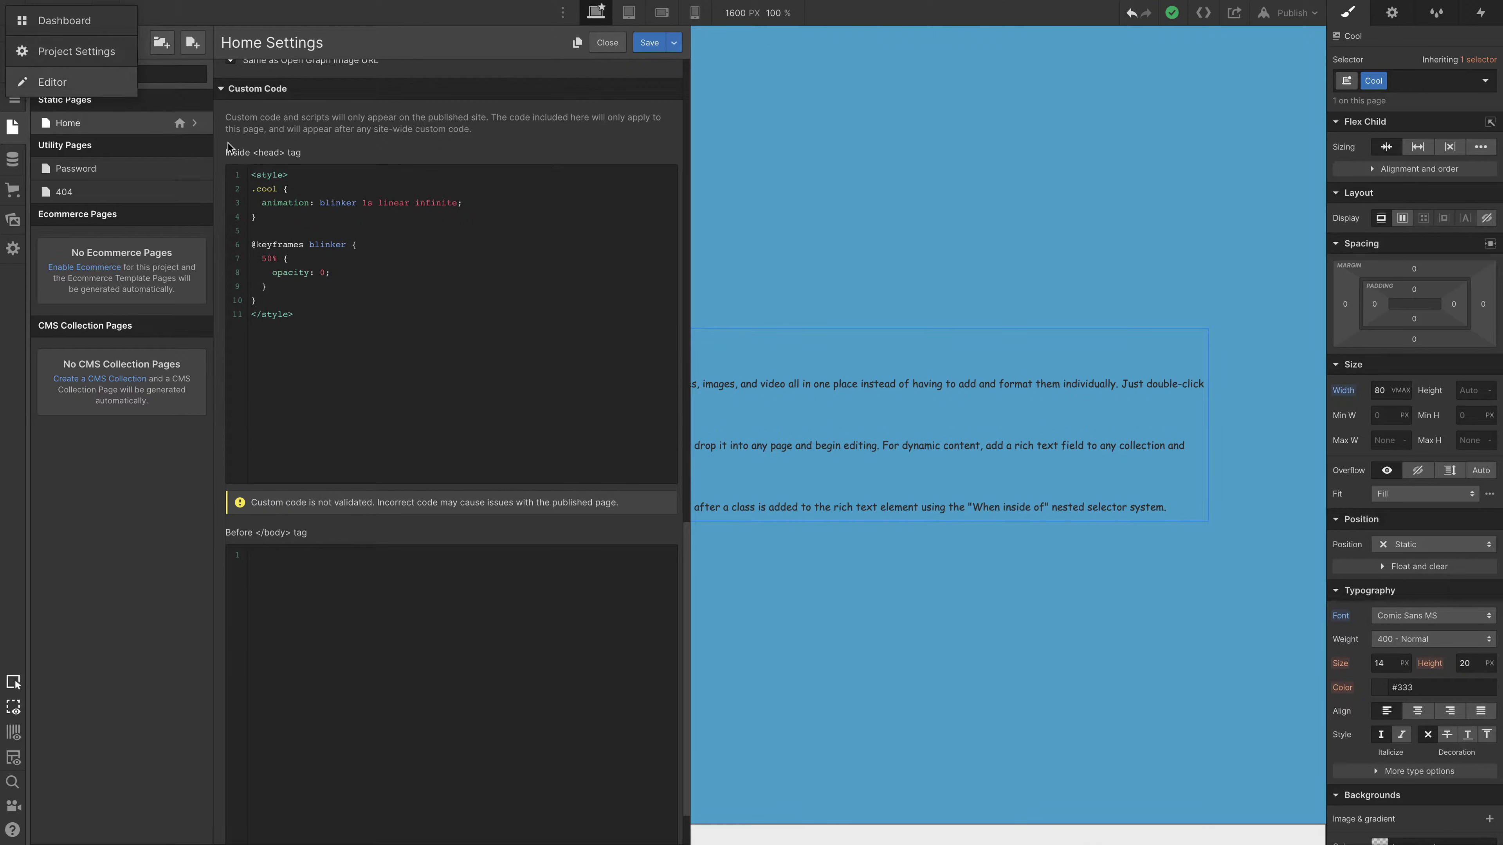
left_click_drag(379, 359, 258, 163)
key("ctrl+c")
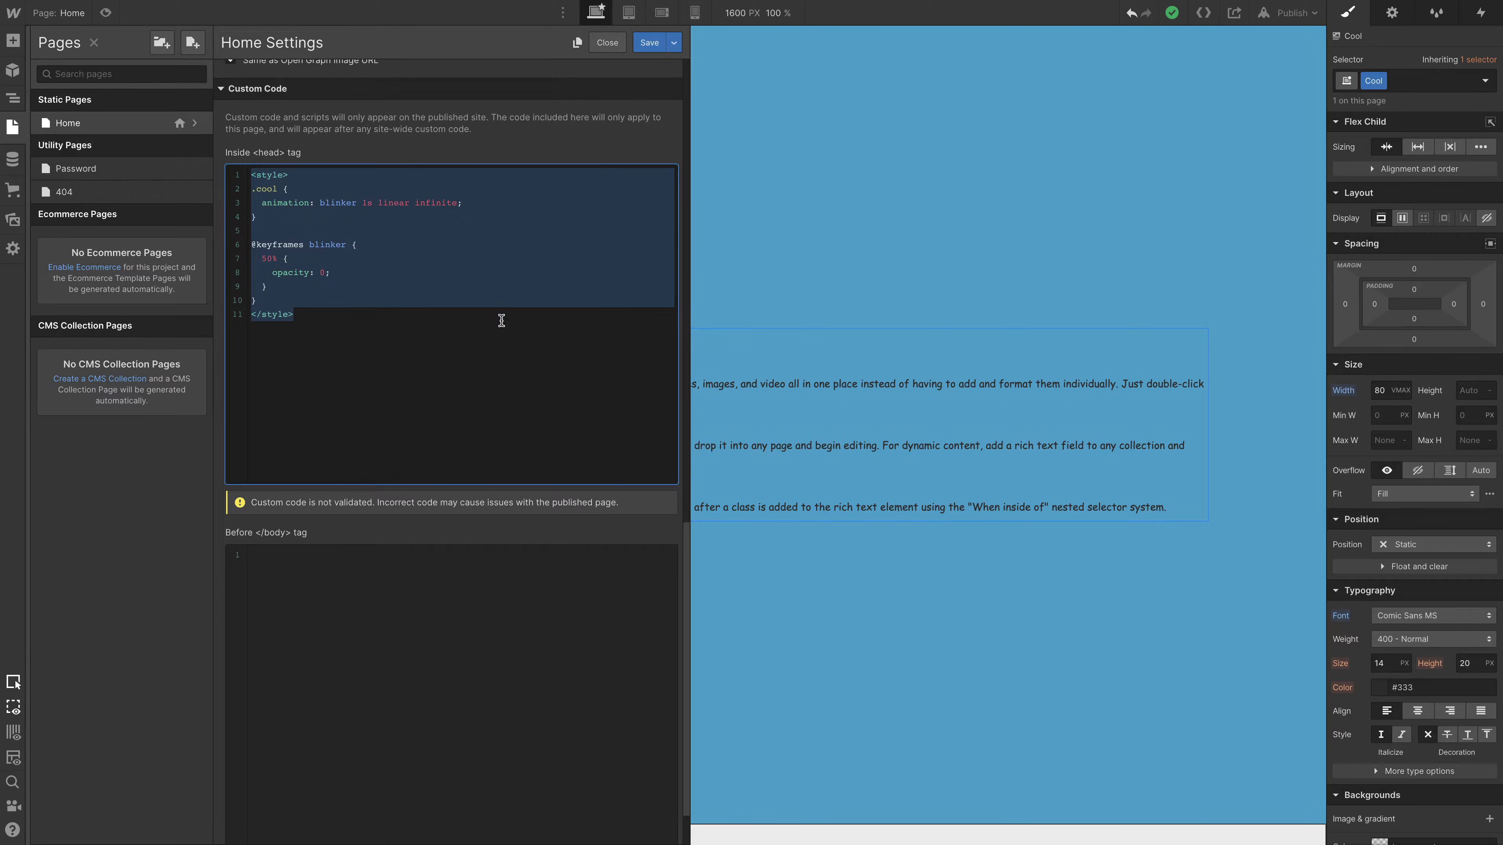
key("BackSpace")
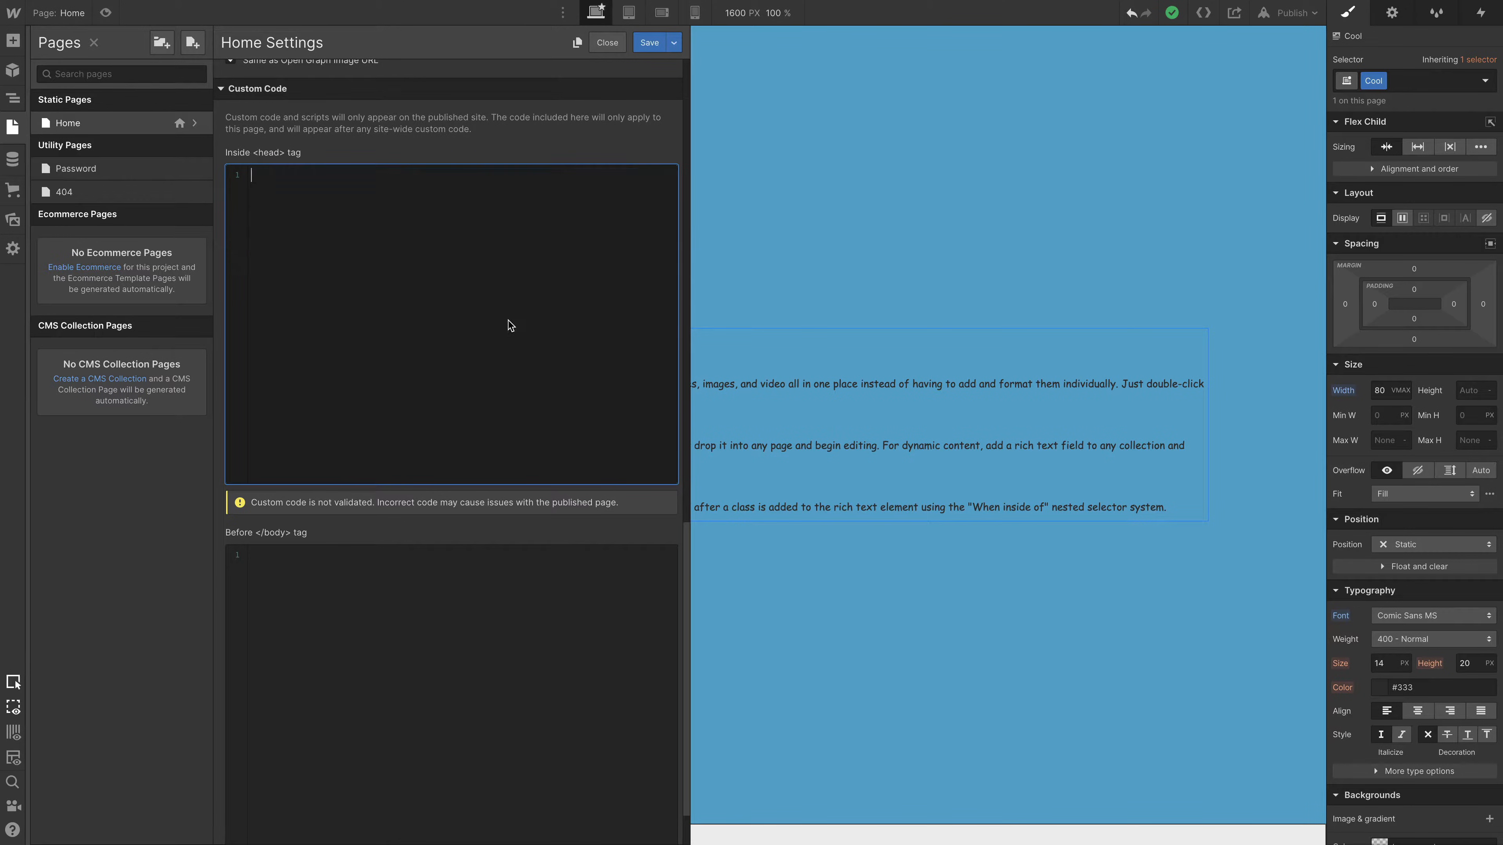
left_click(747, 72)
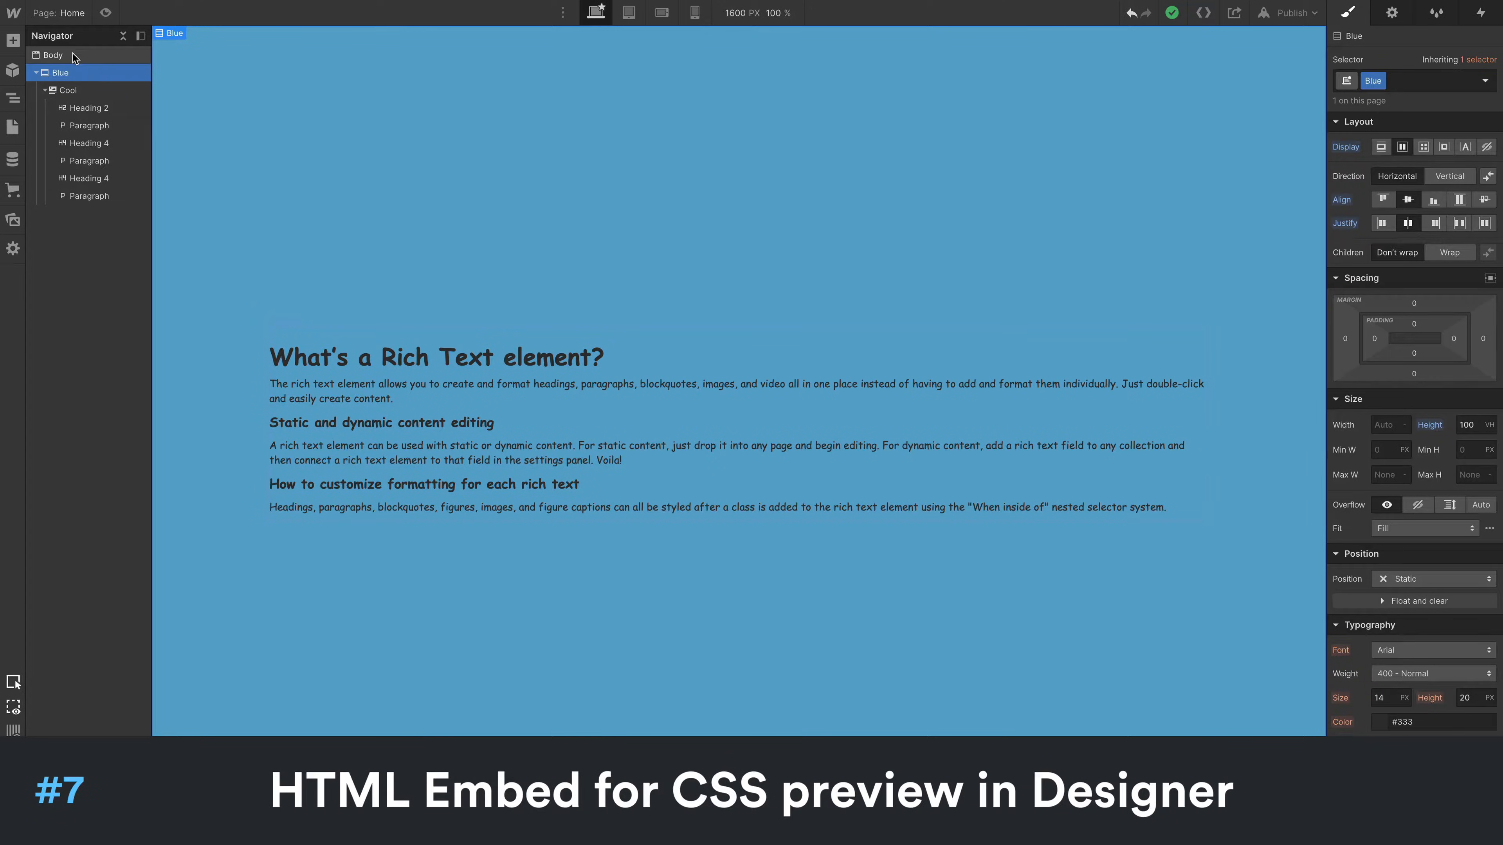
- Add an HTML Embed to the Body with a style block animating .cool with blinker 1s linear infinite, opacity 0 at 50%
left_click(73, 54)
key("a")
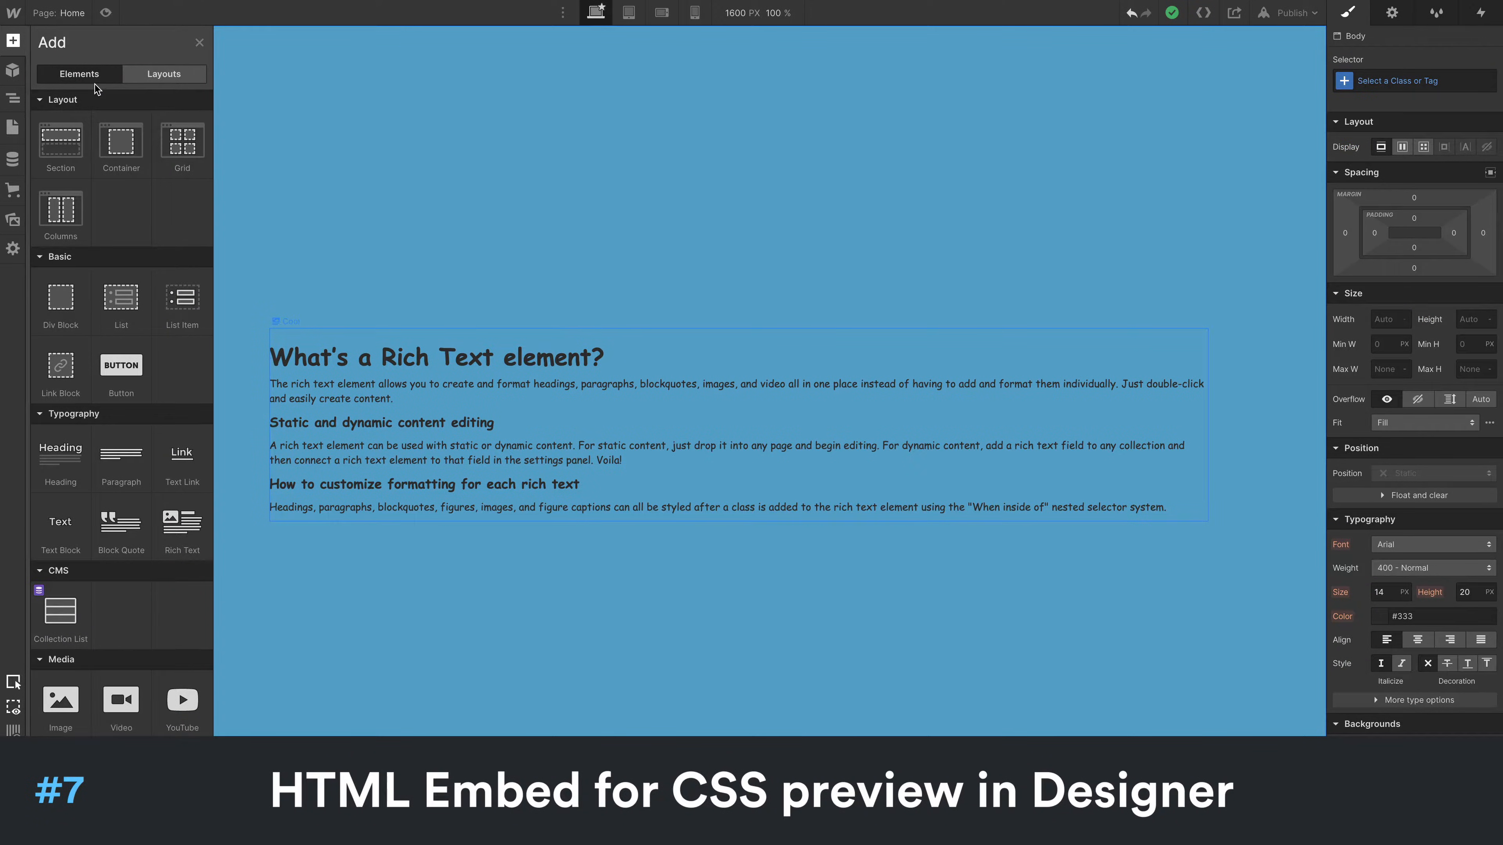
scroll(128, 379, "down", 3)
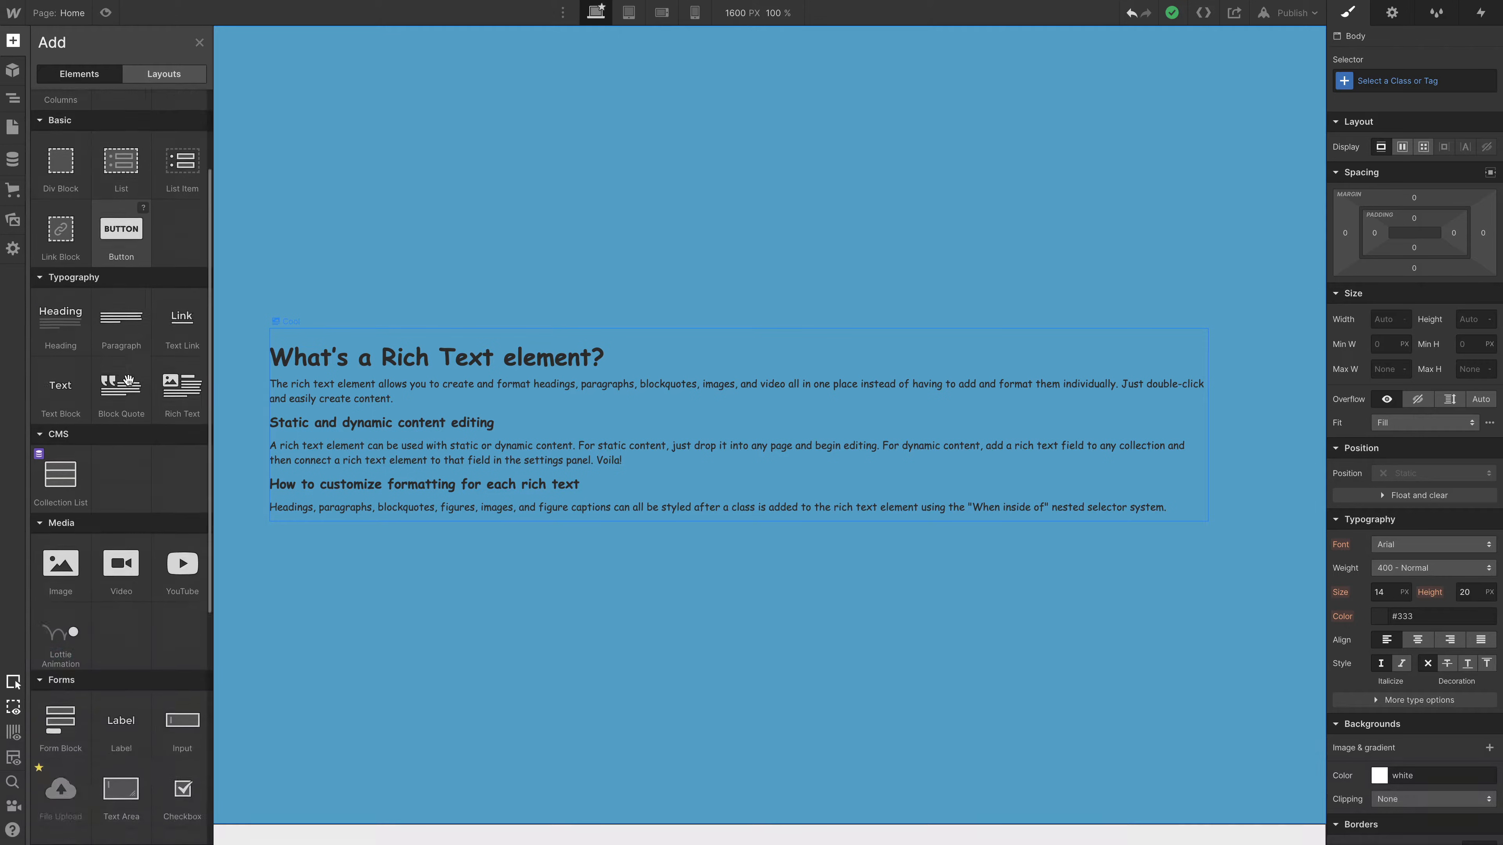
scroll(128, 379, "down", 9)
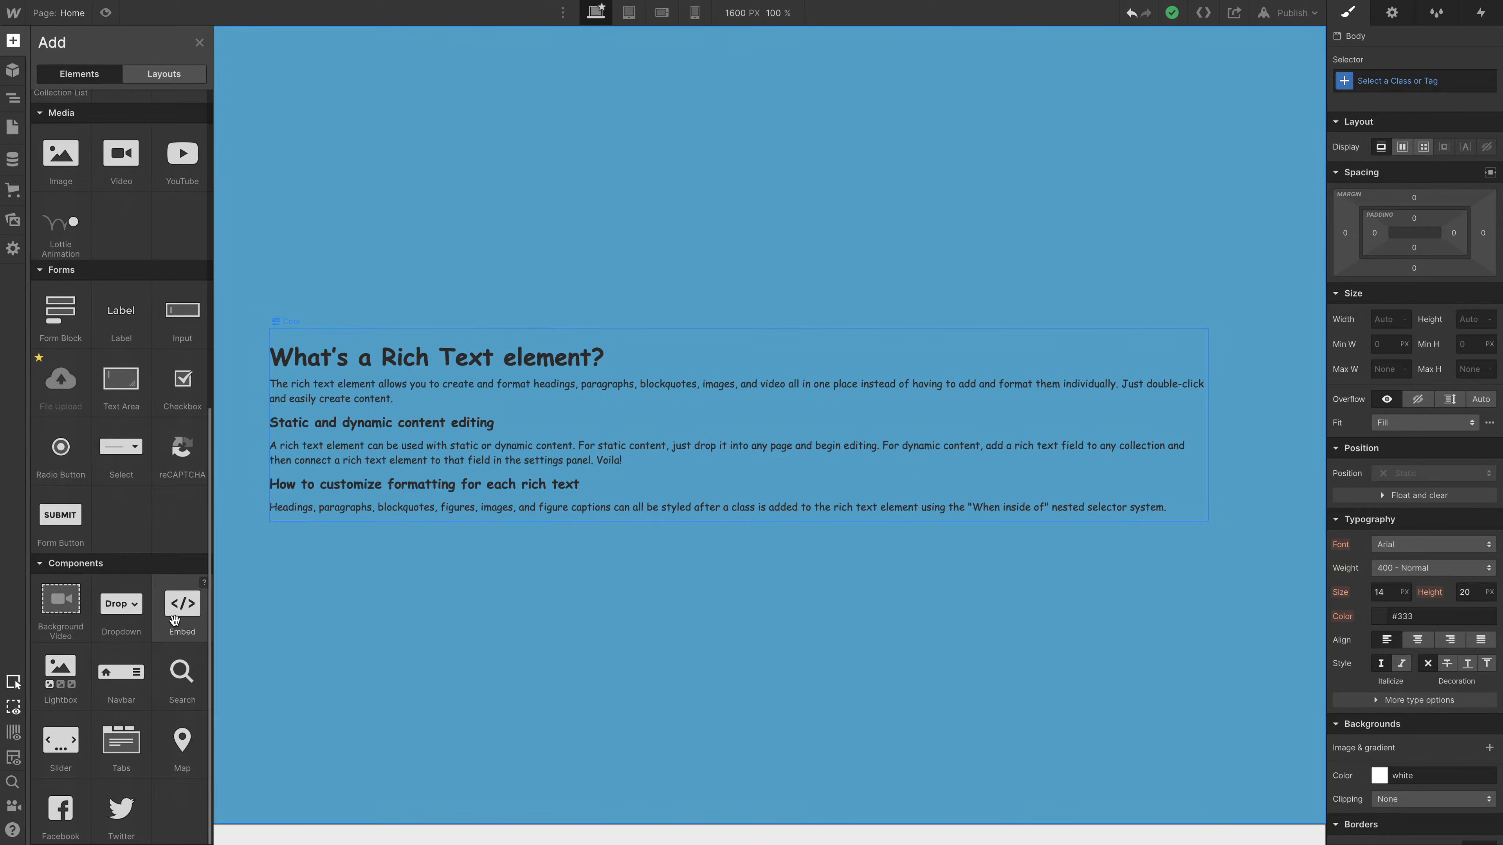
left_click(174, 619)
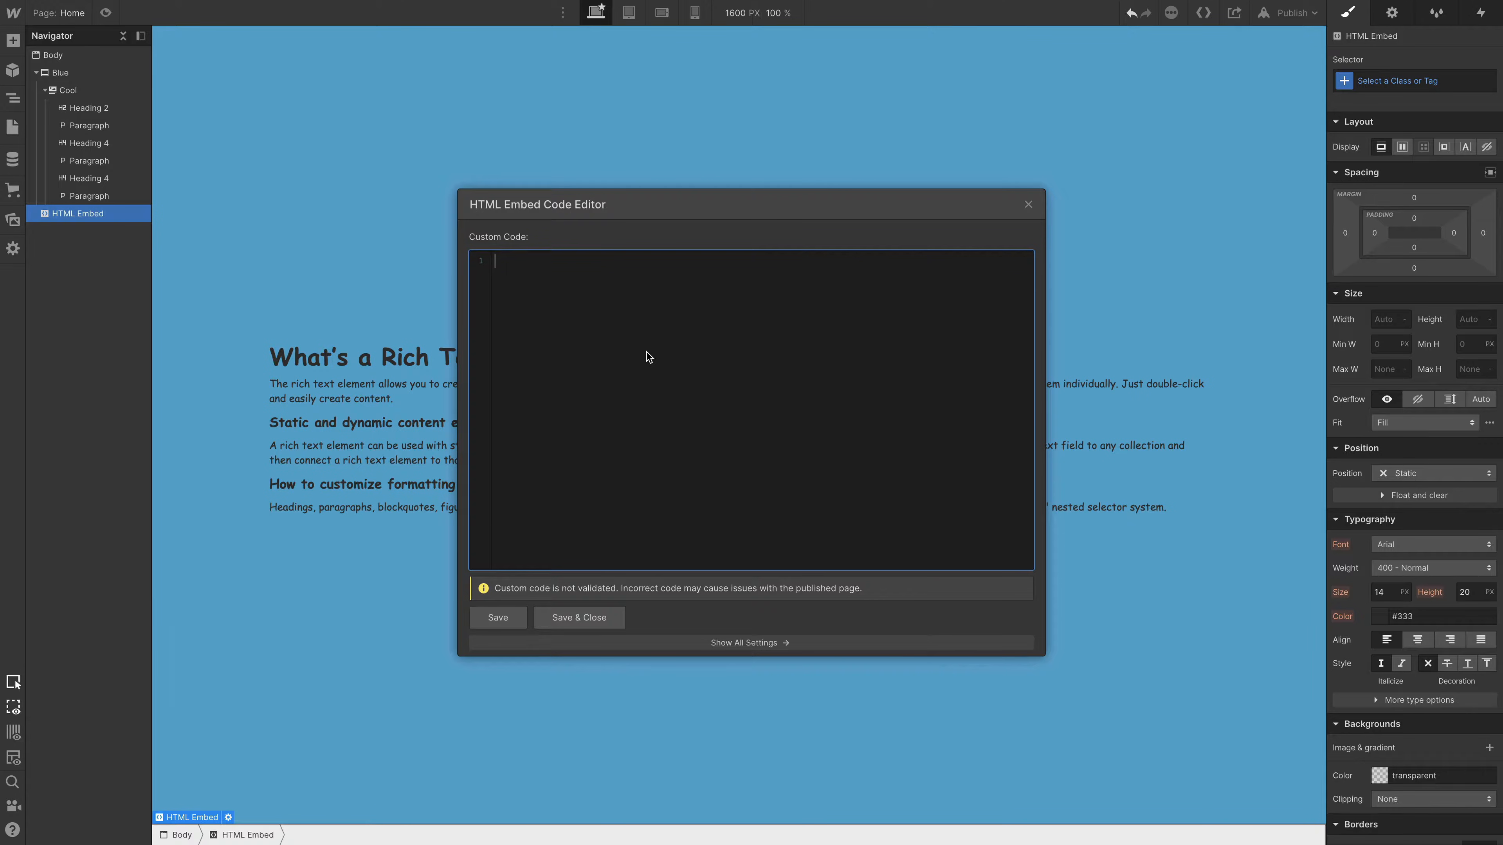
key("ctrl+v")
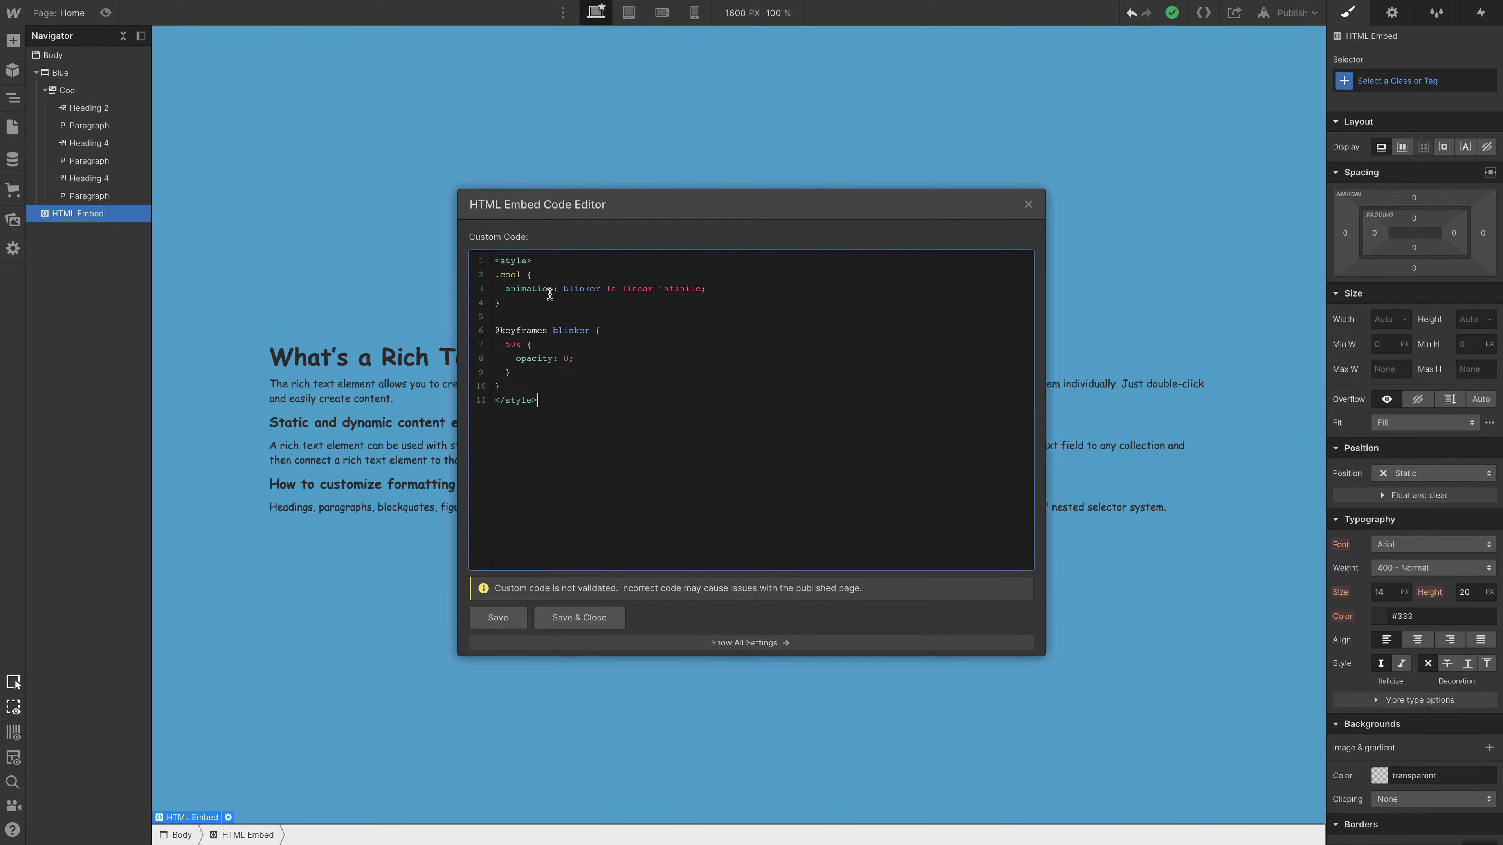
double_click(503, 274)
left_click(699, 402)
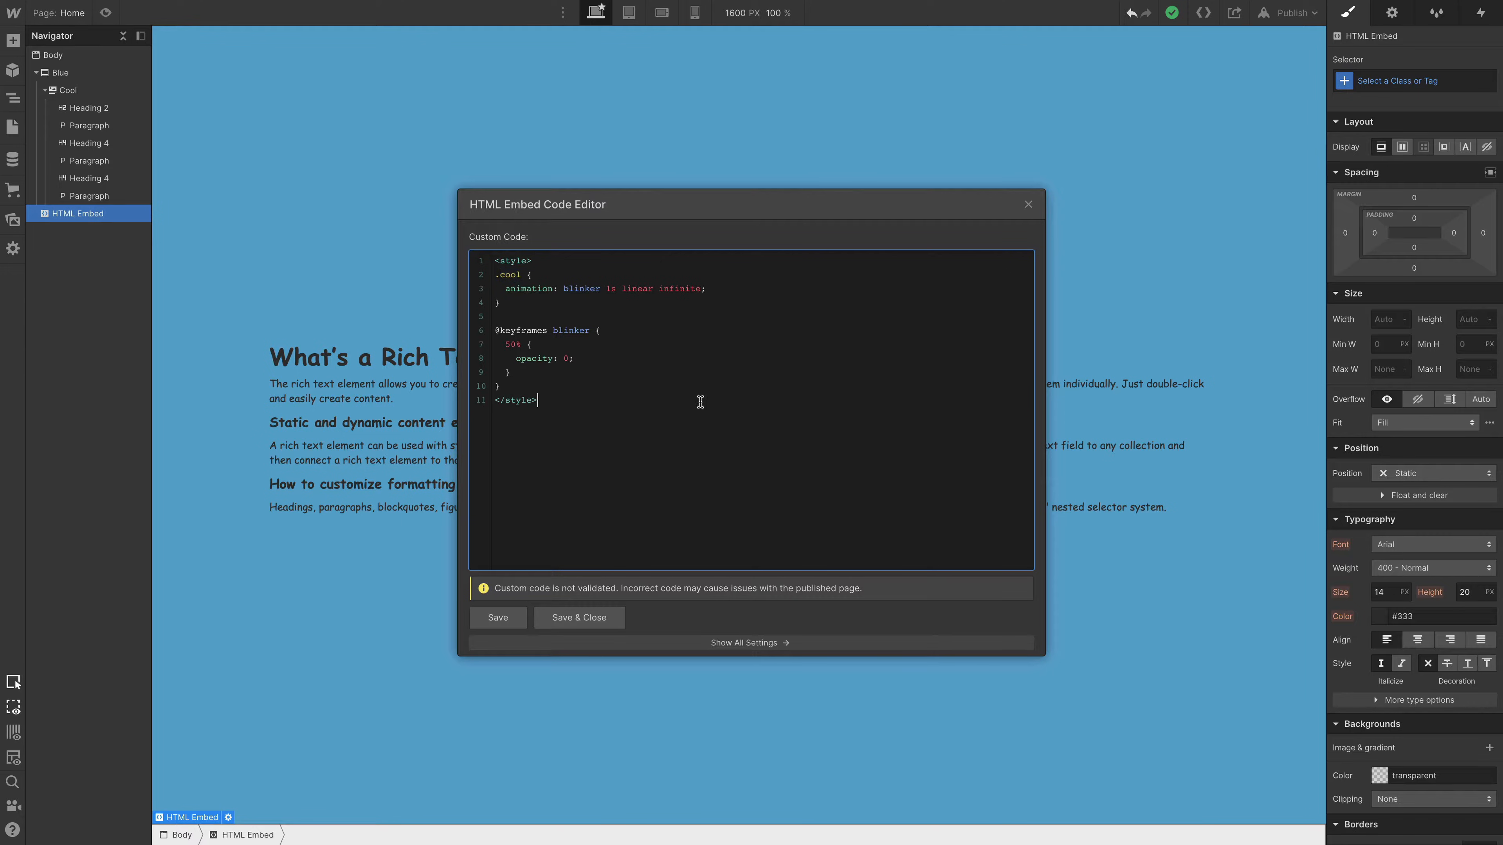
left_click(577, 623)
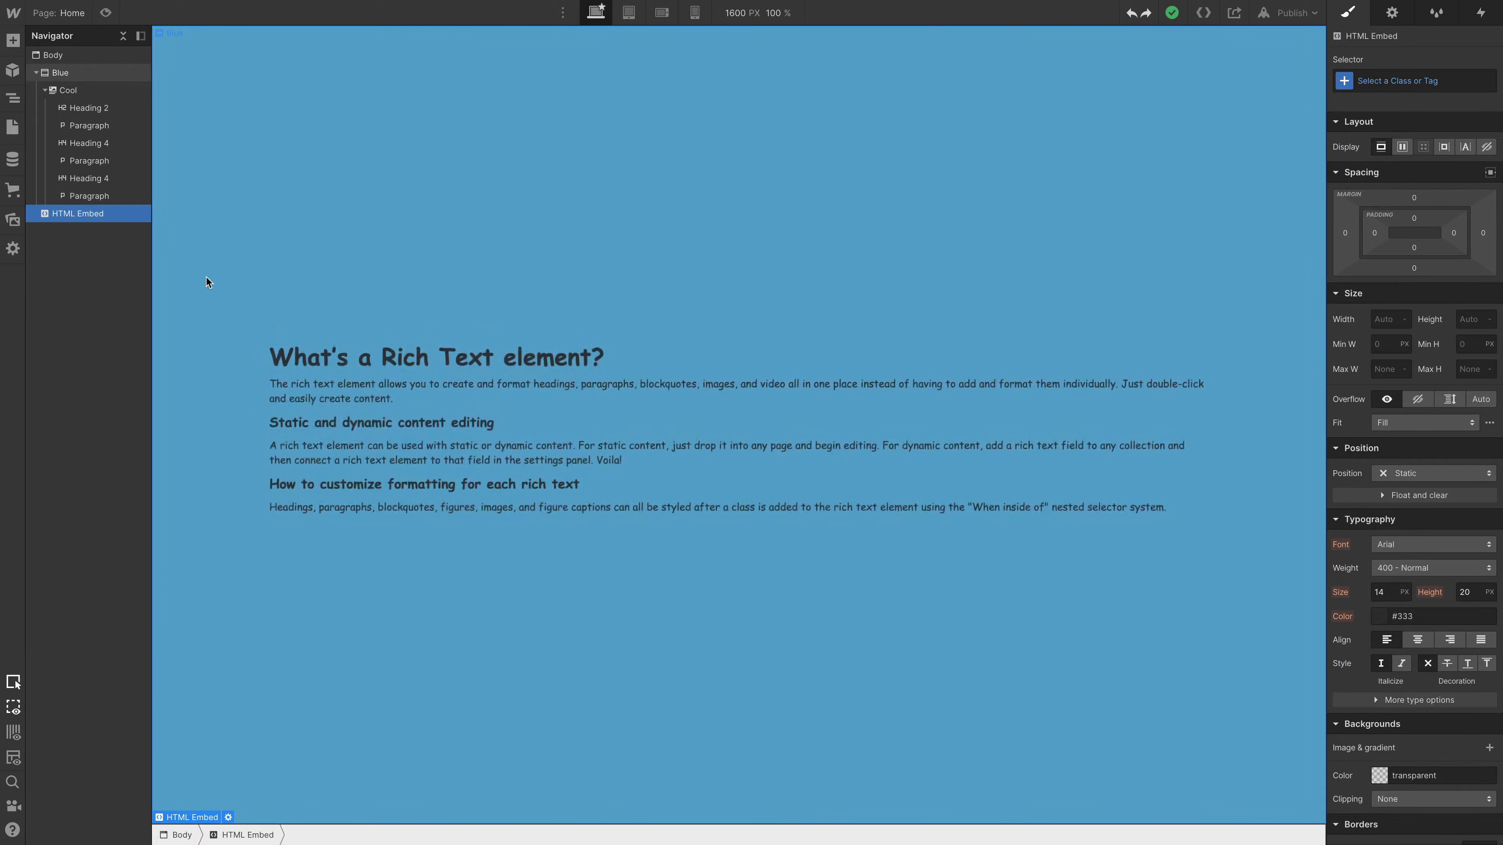
- Delete the HTML Embed element from the page
key("Delete")
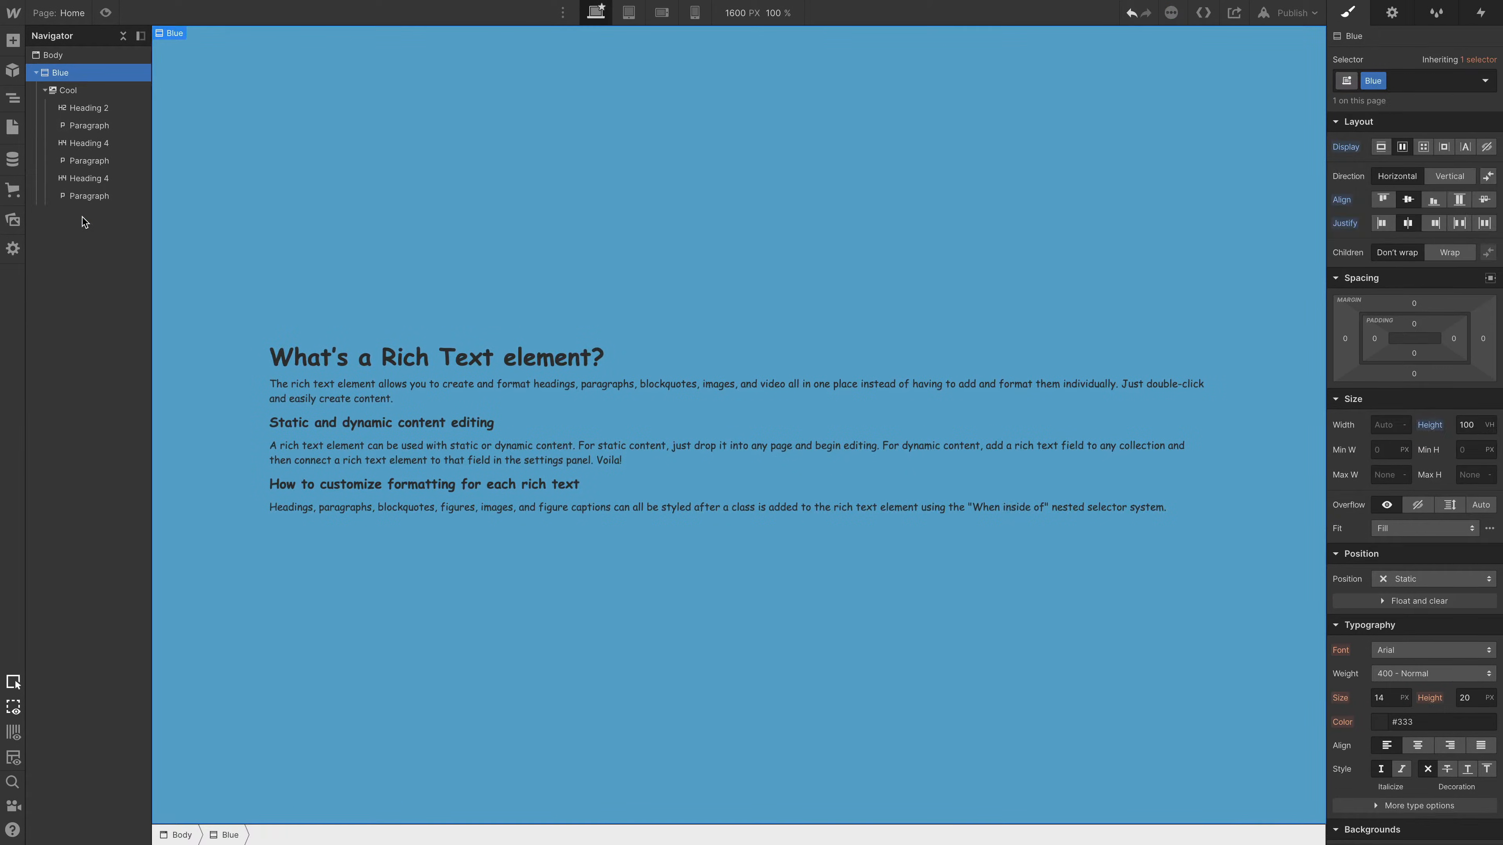
- Darken the background color of the Blue section to #31709b
scroll(1479, 592, "down", 4)
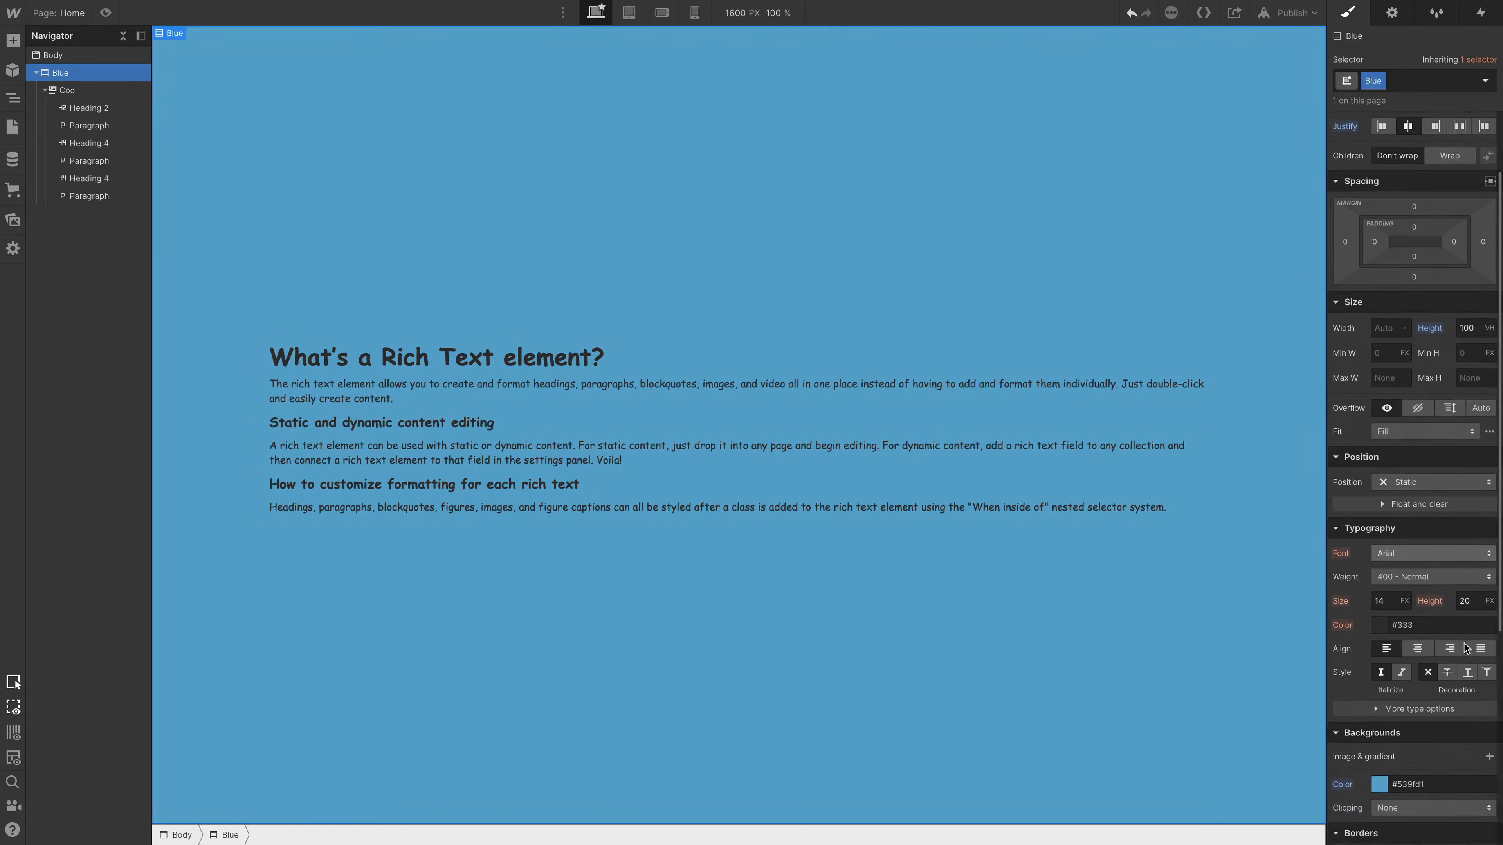
left_click(1379, 656)
left_click(1441, 457)
left_click(1445, 463)
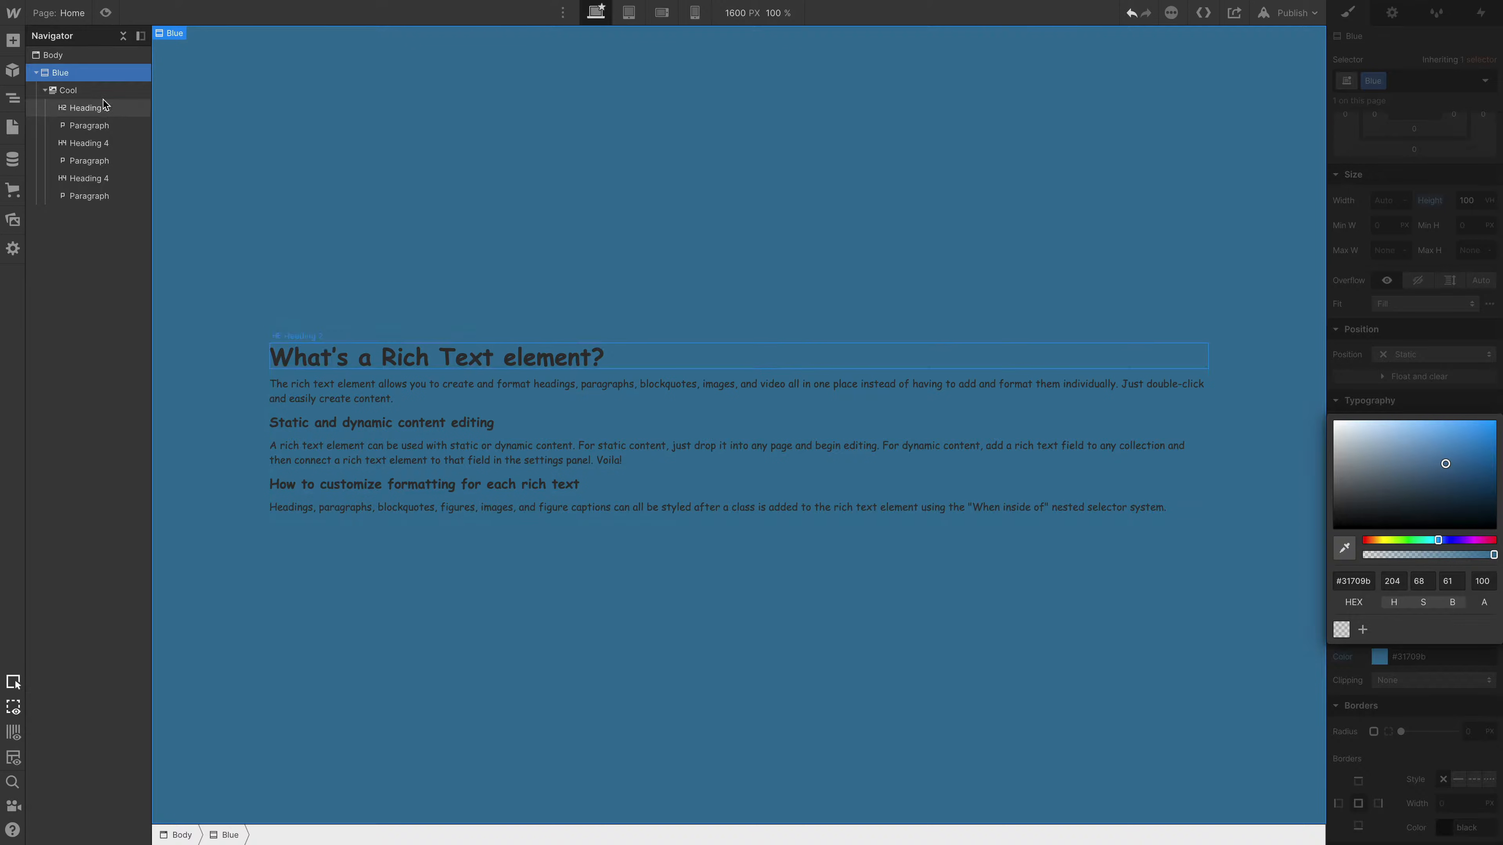
- Set the text color of the Cool rich text element to #f1f1f1, using the contrast ratio check as a guide
left_click(71, 90)
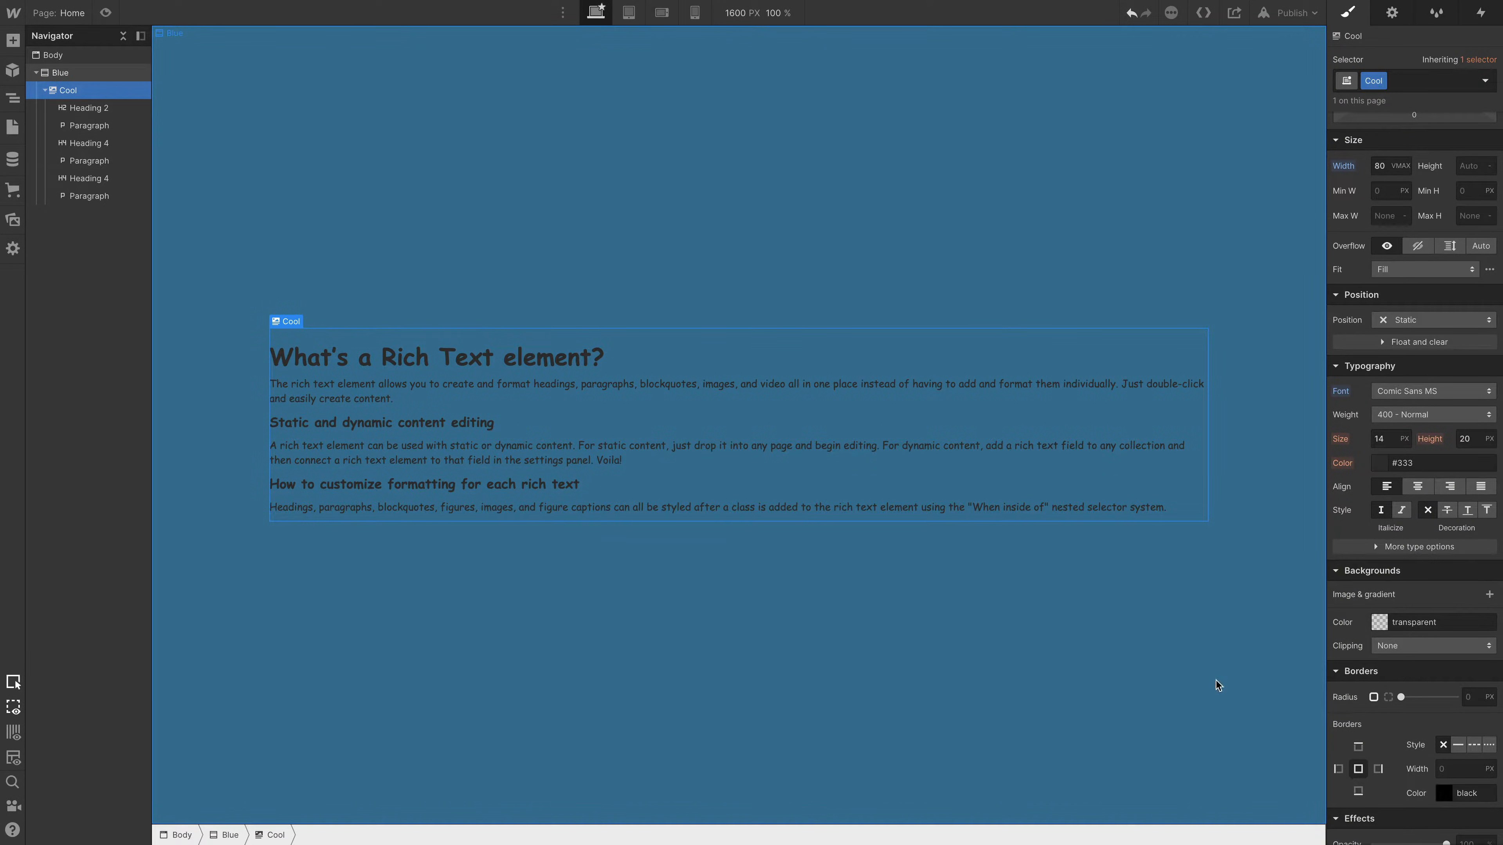
left_click(1383, 462)
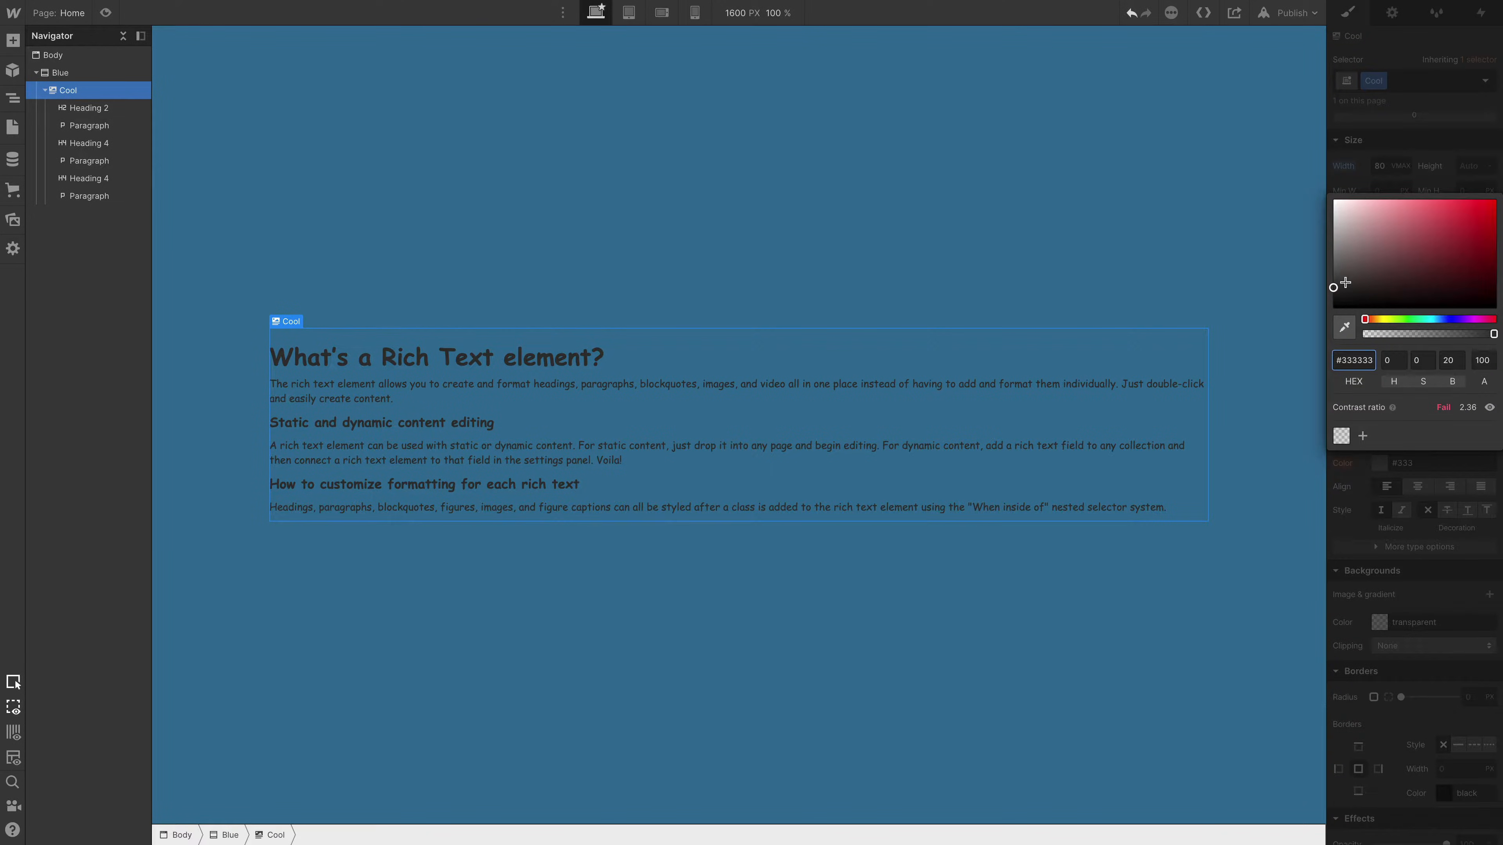
left_click_drag(1346, 283, 1287, 249)
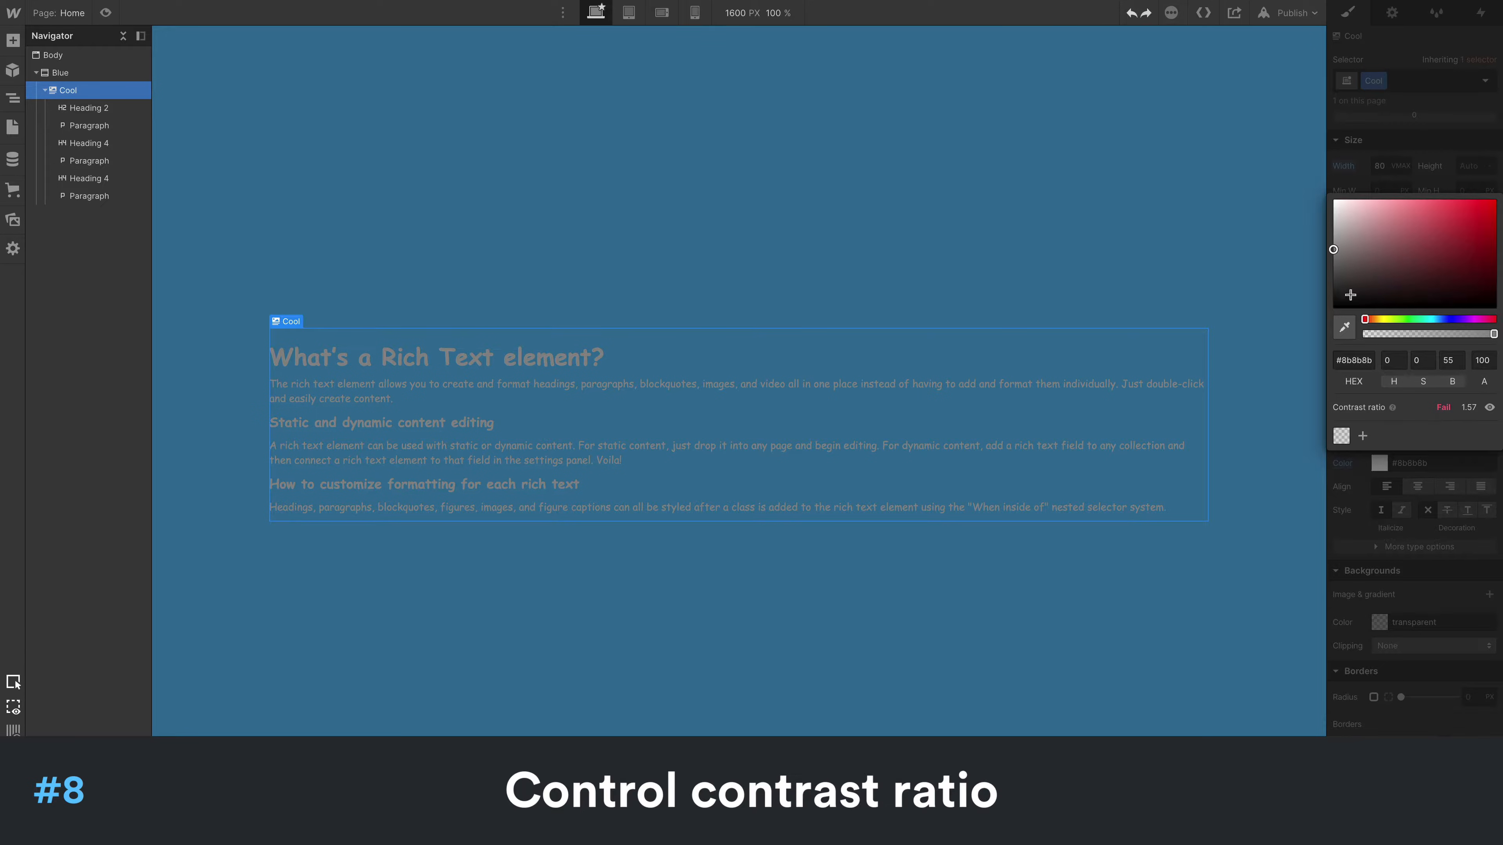
left_click_drag(1333, 251, 1325, 205)
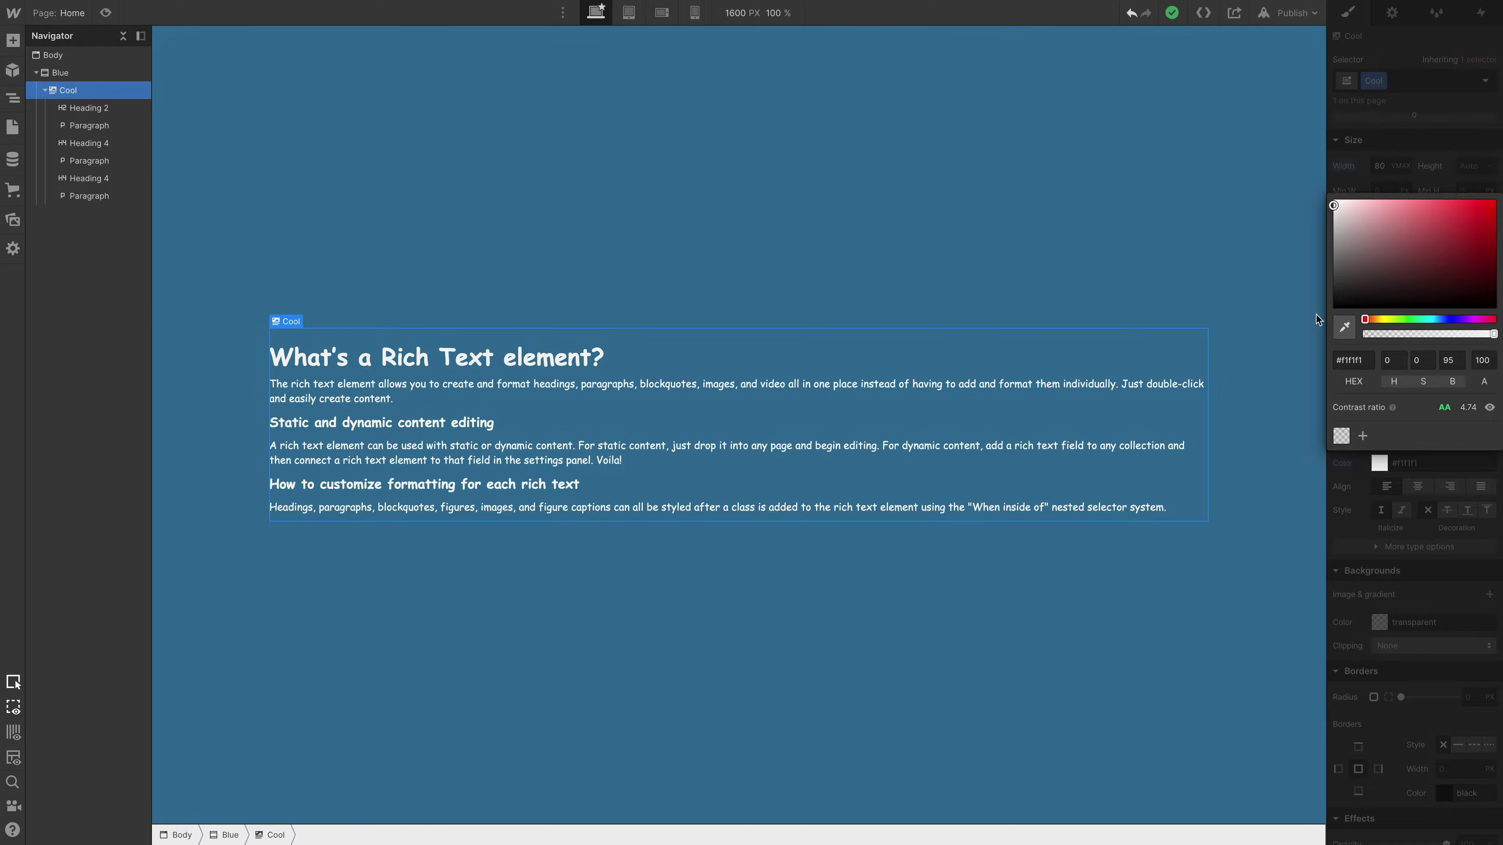
left_click(1269, 233)
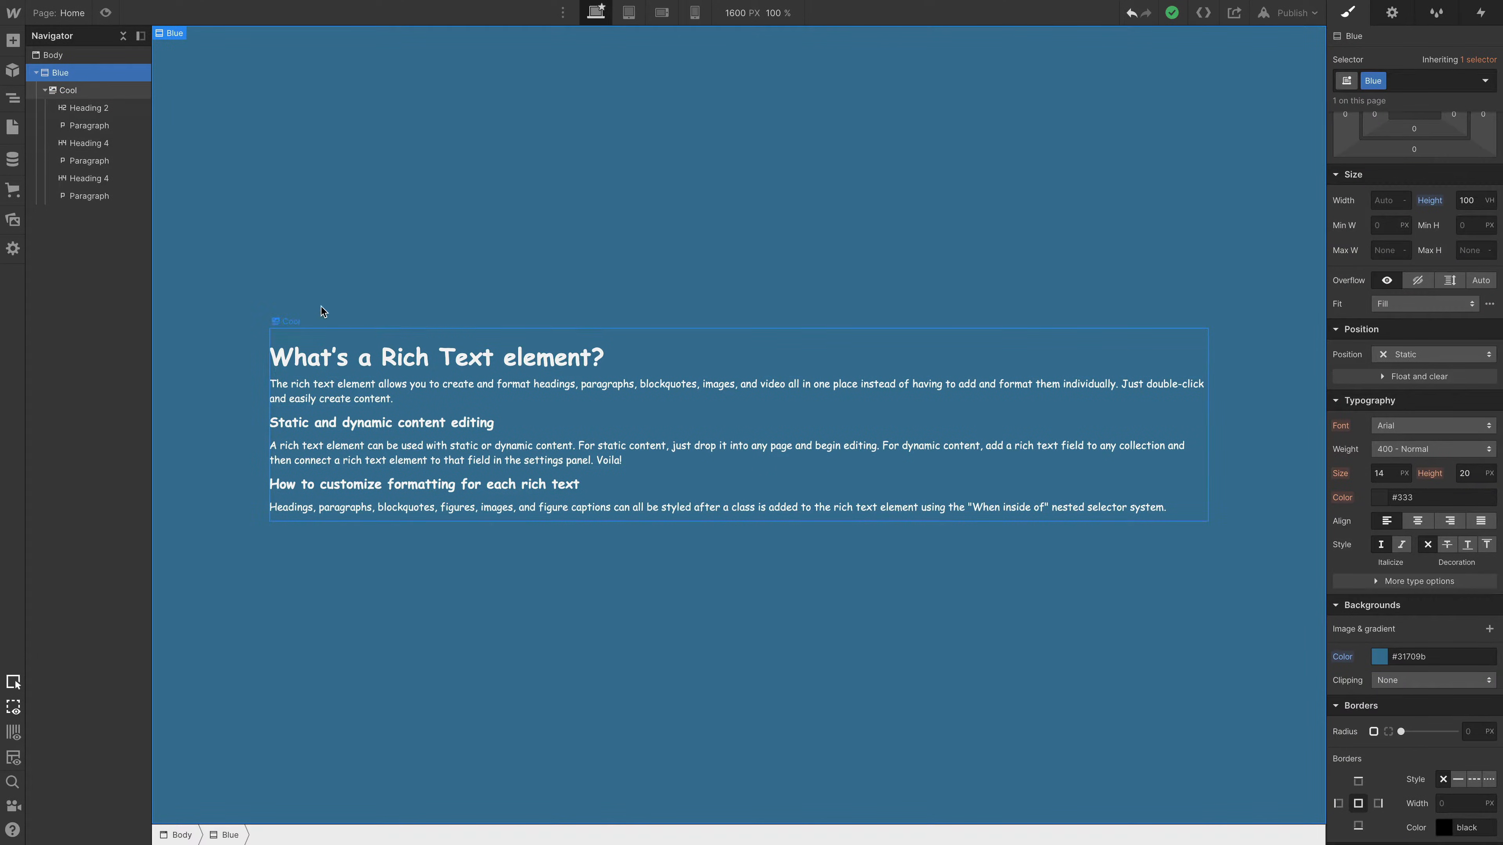
- Assign the All Paragraphs tag to the rich text's first paragraph and nest the selector inside of Cool
left_click(95, 90)
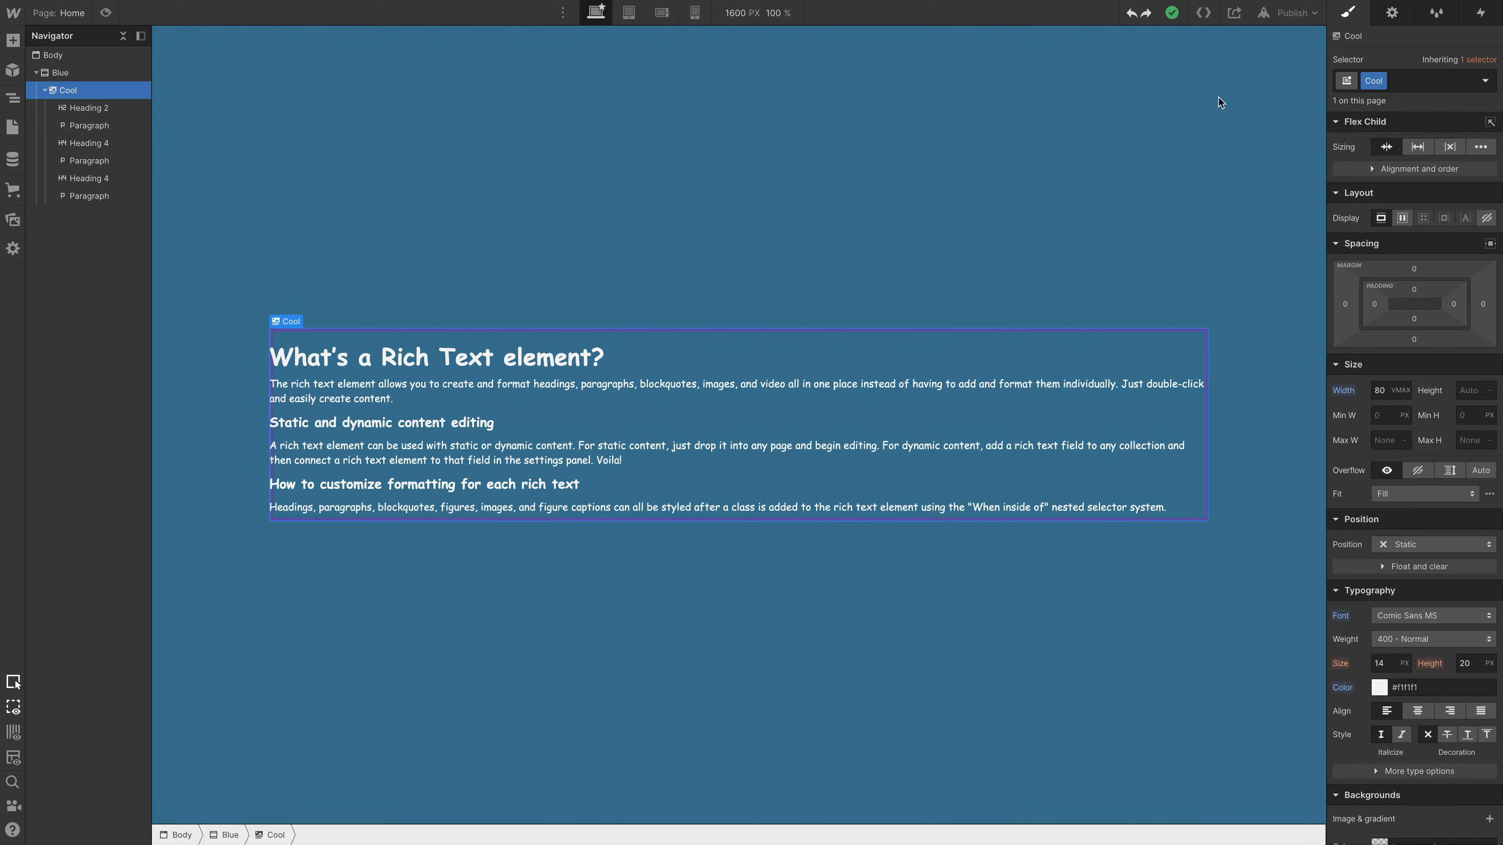
left_click(90, 127)
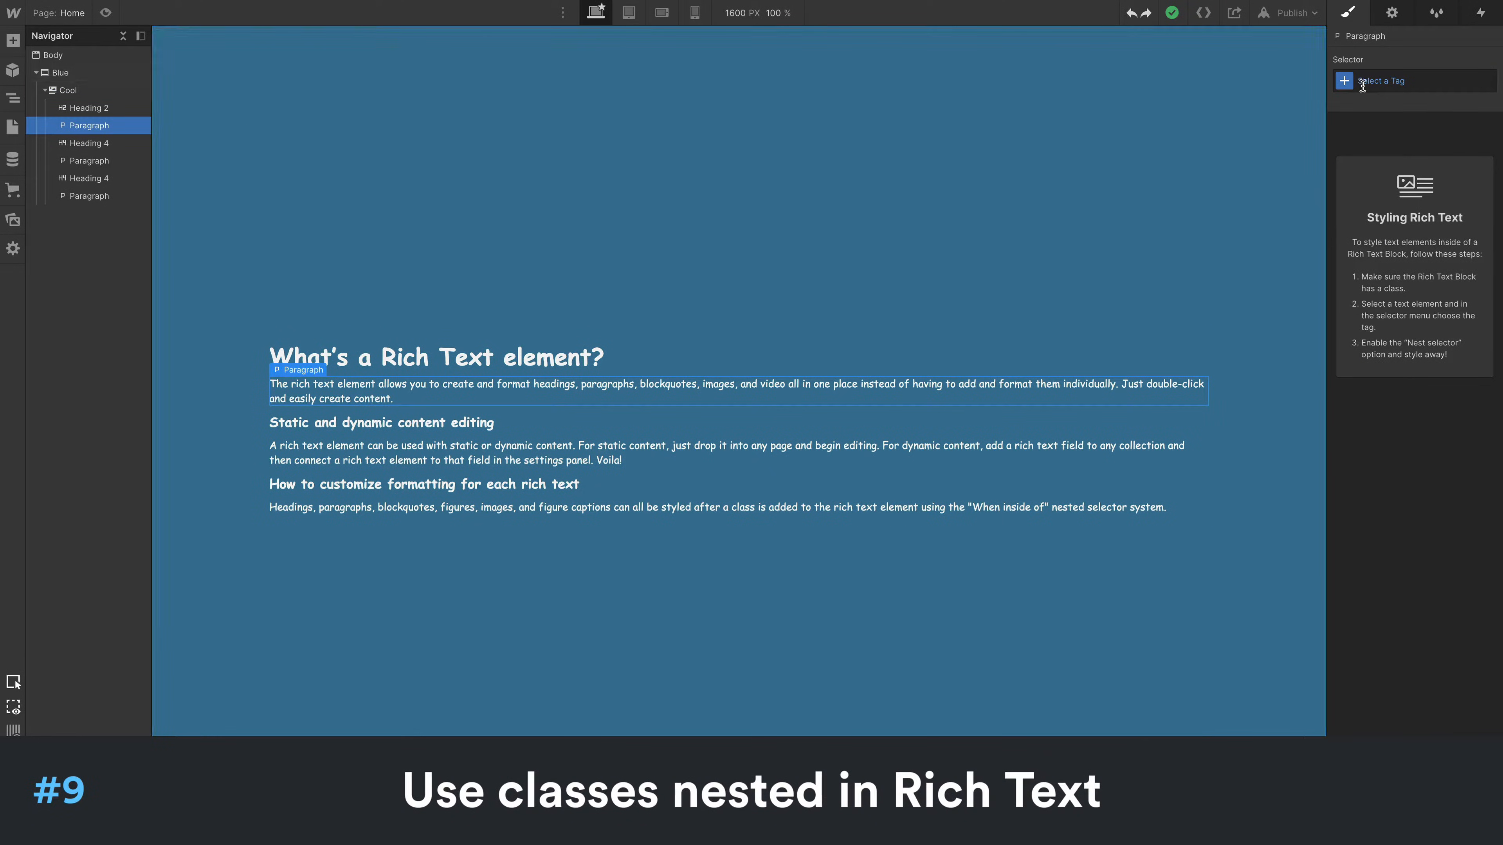
left_click(1345, 82)
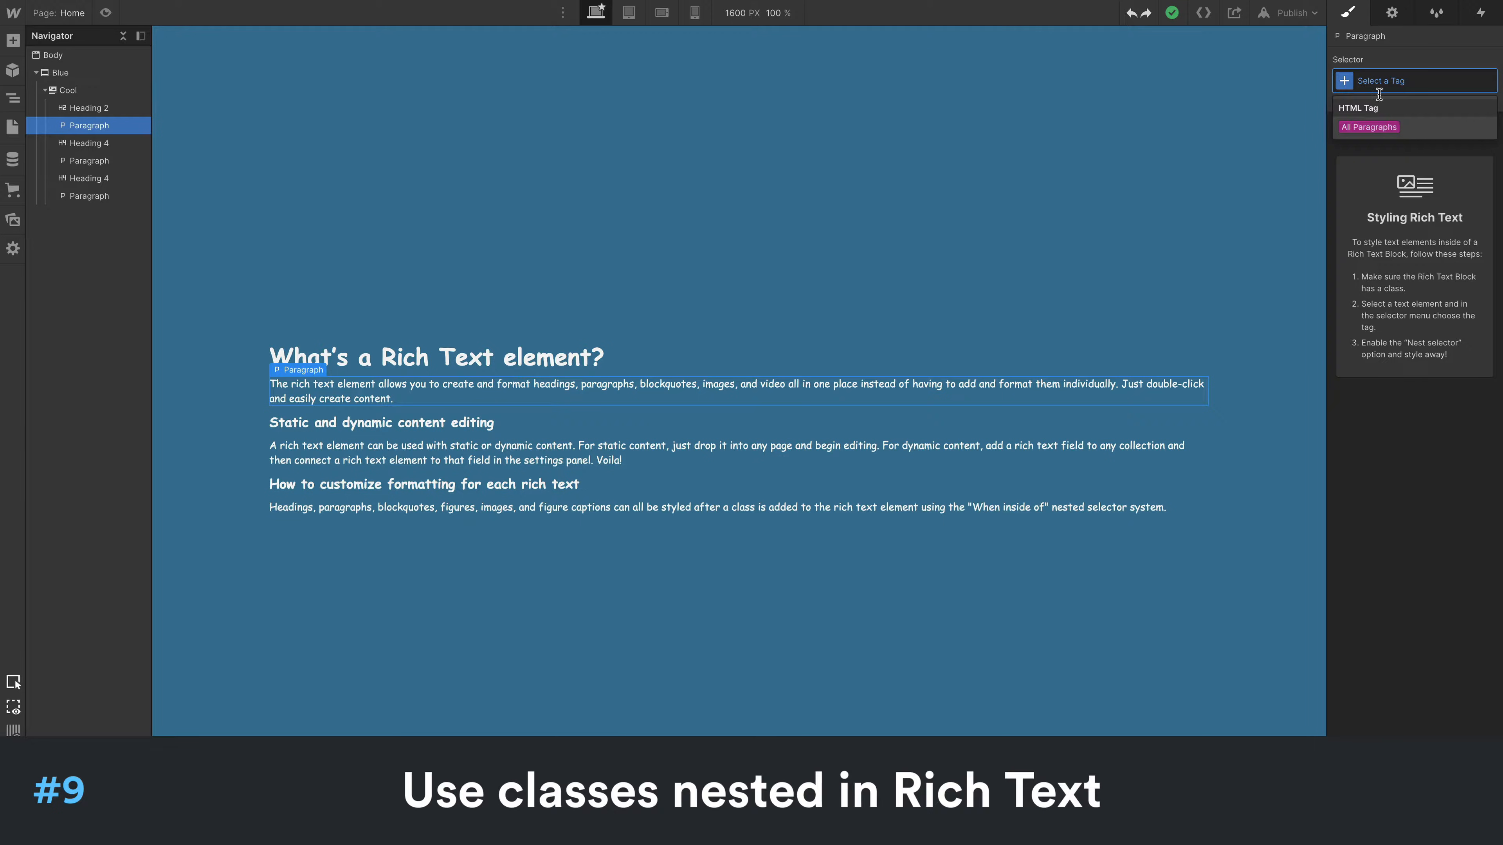
left_click(1383, 130)
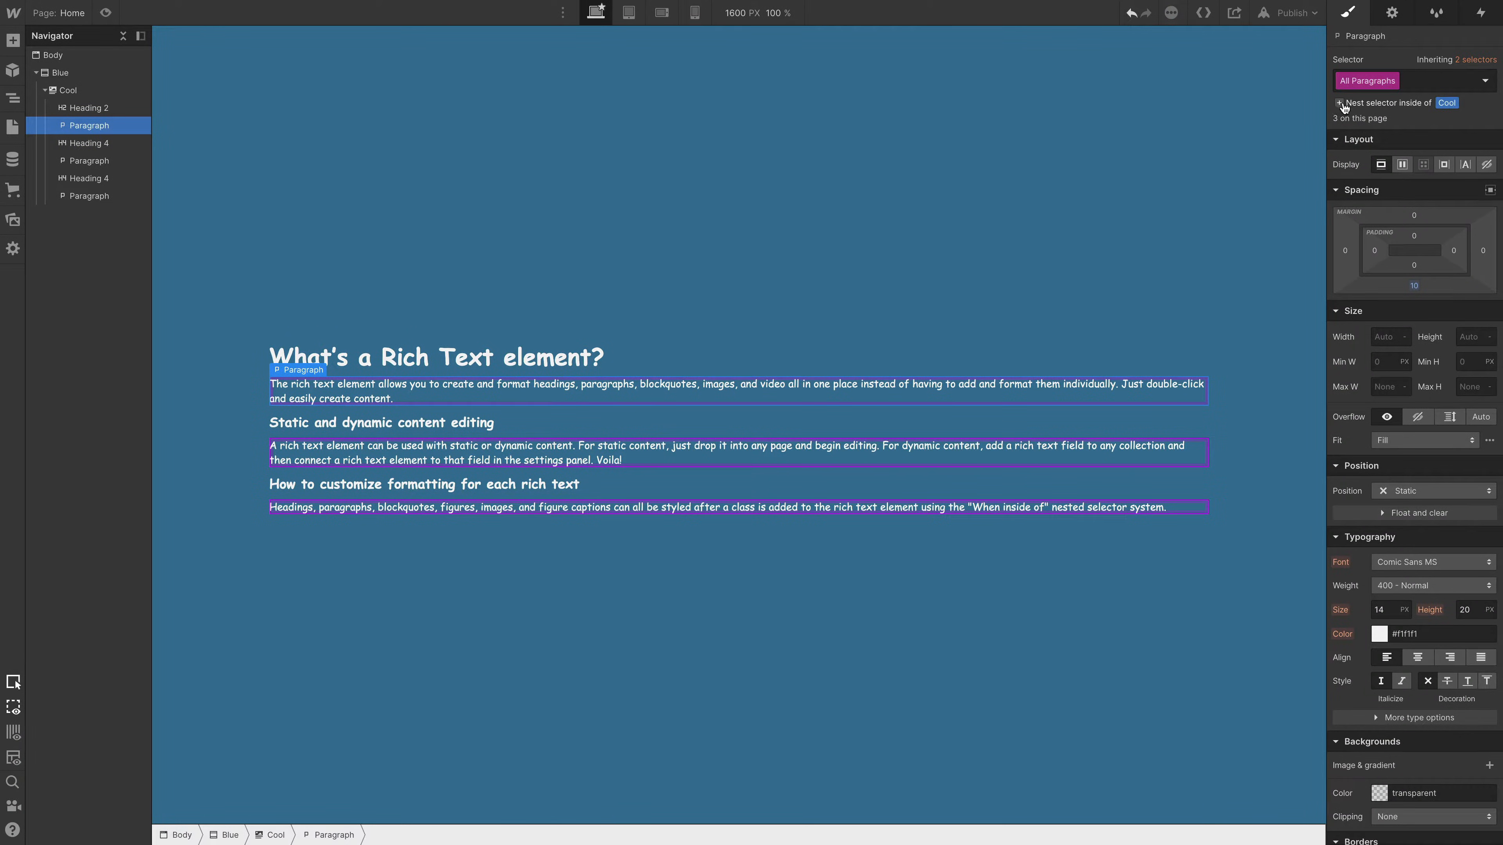
left_click(1408, 105)
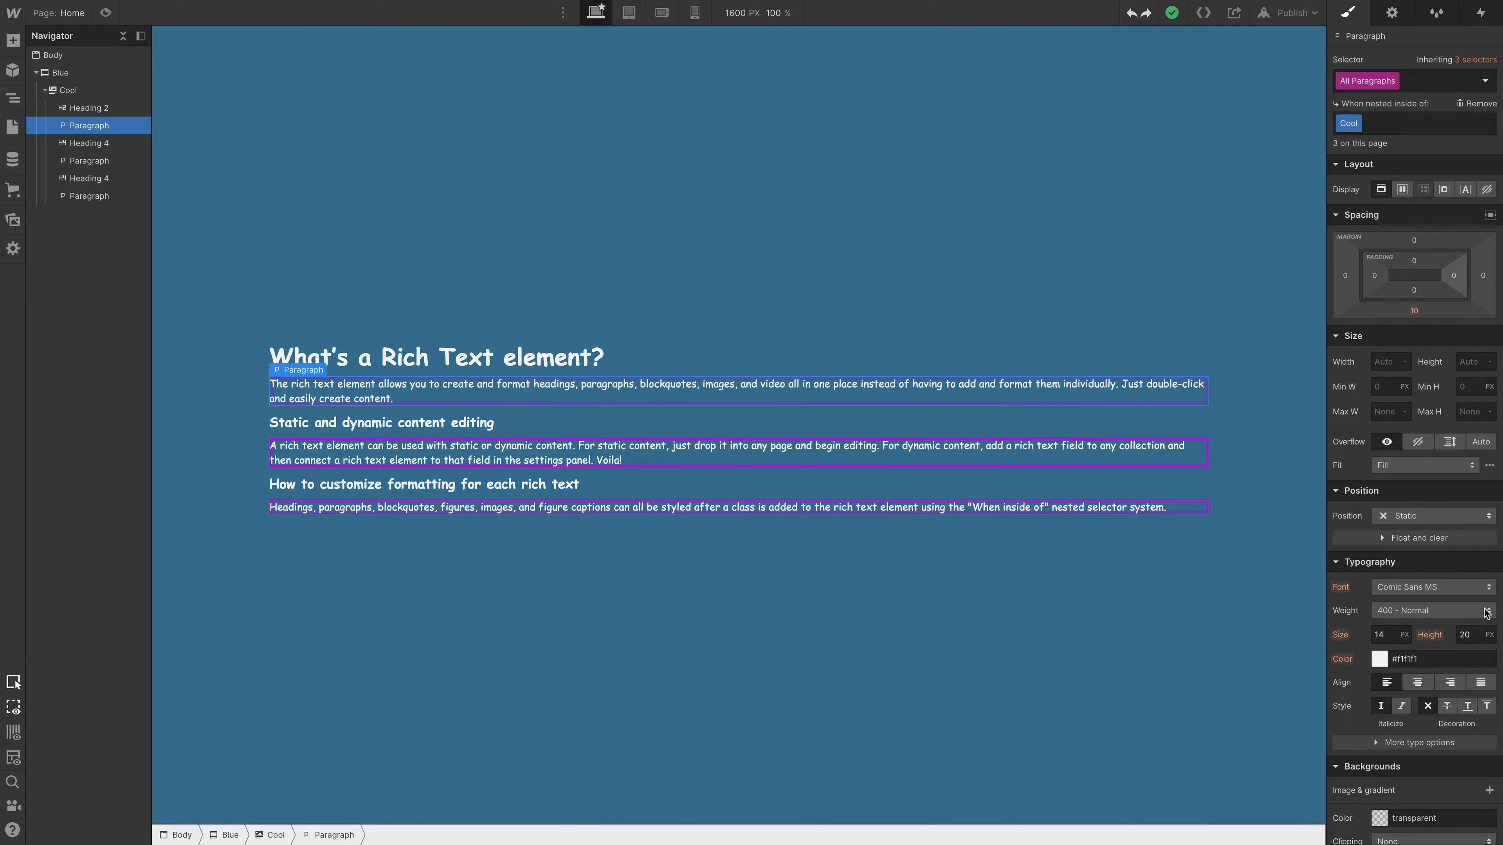
- Set the font size of the paragraphs nested in Cool to 18 px and their line height to 32 px
left_click(1386, 636)
type("18")
key("Tab")
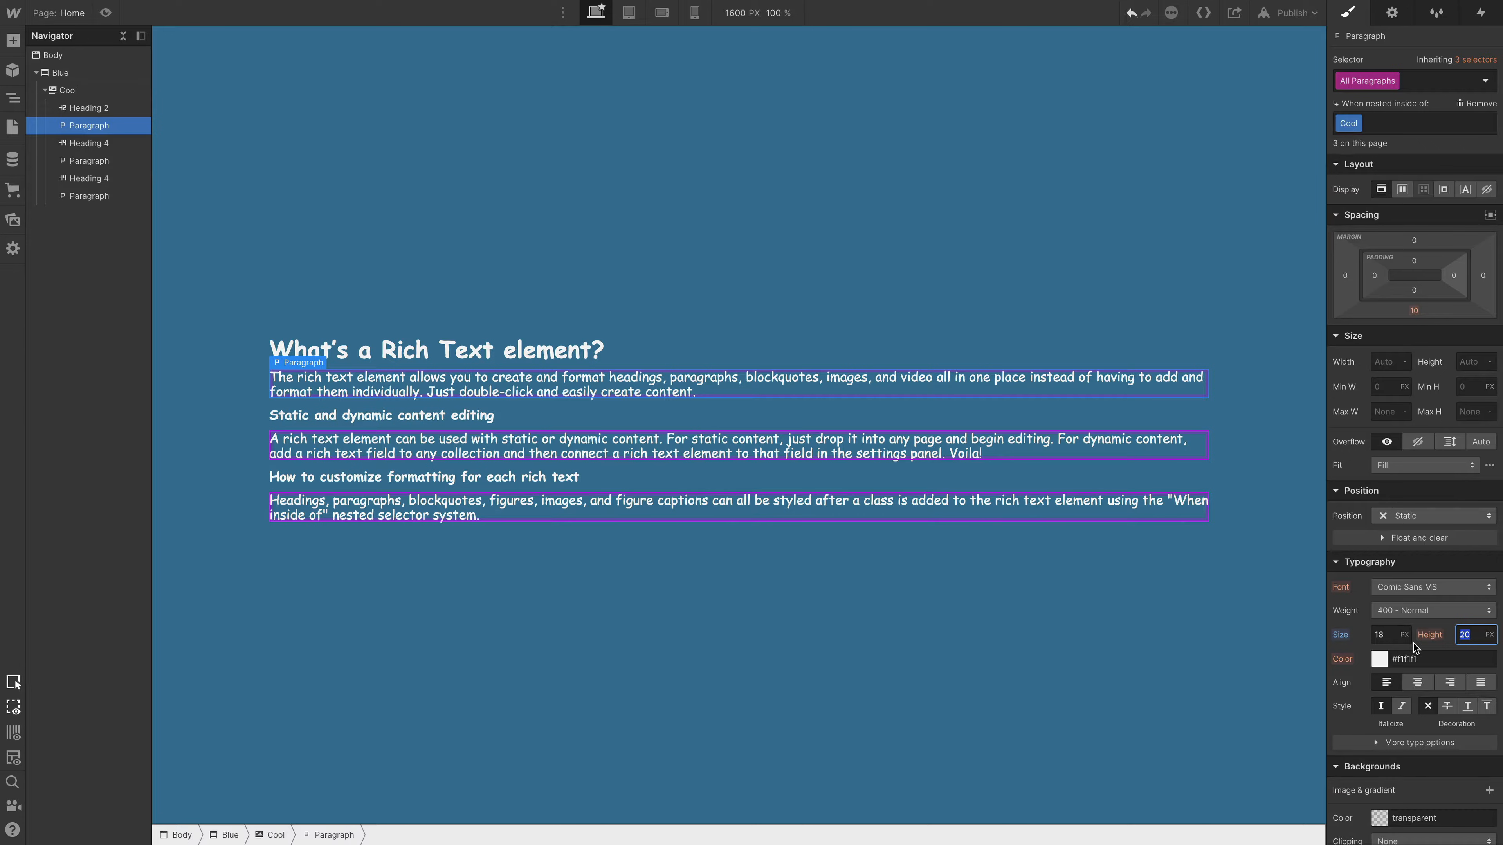
type("32")
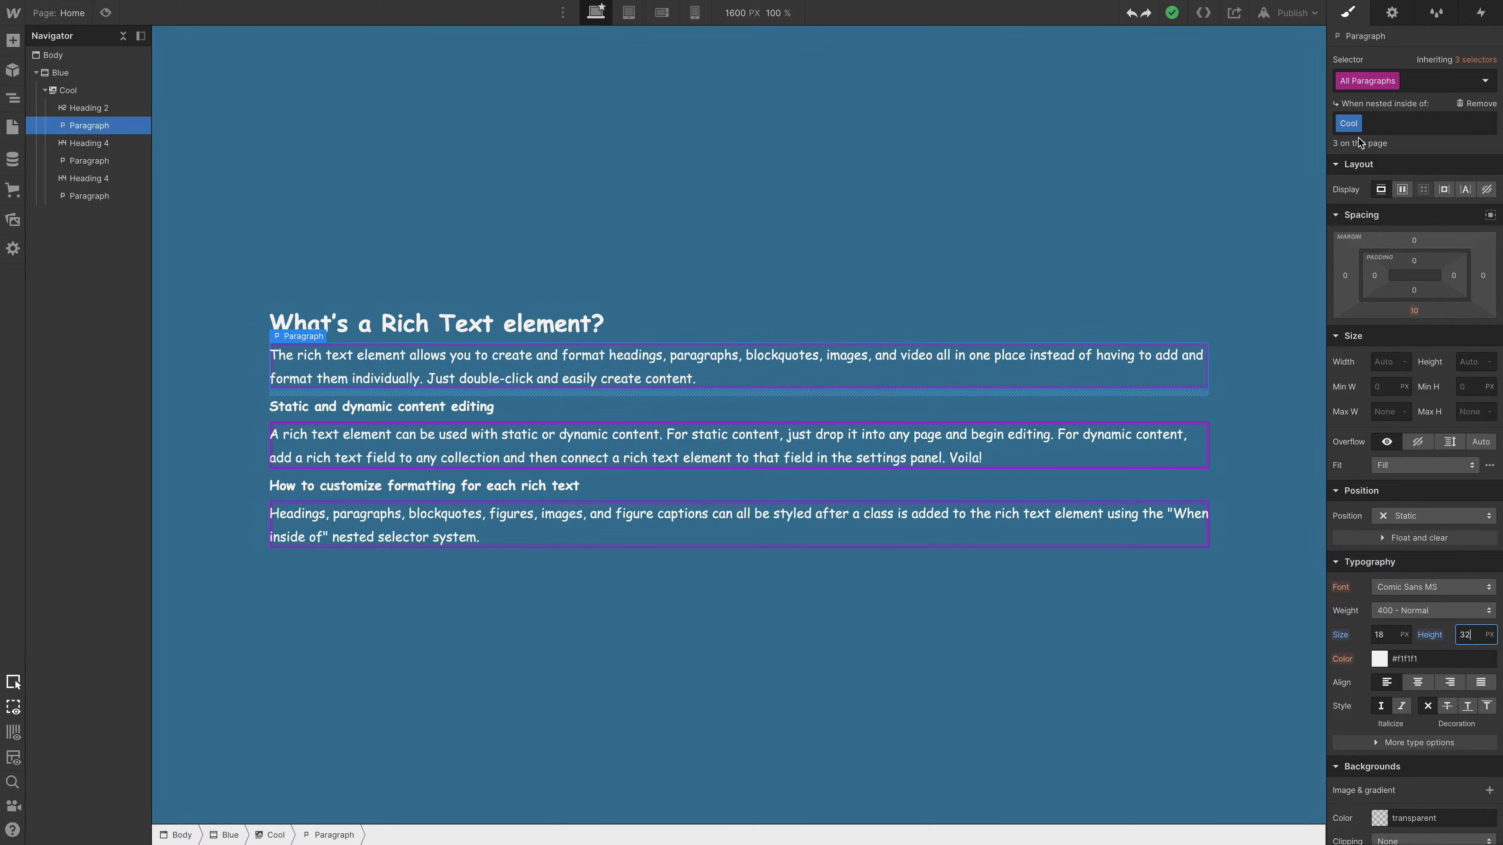
- Add a Div Block containing a Paragraph to the Blue section
left_click(89, 74)
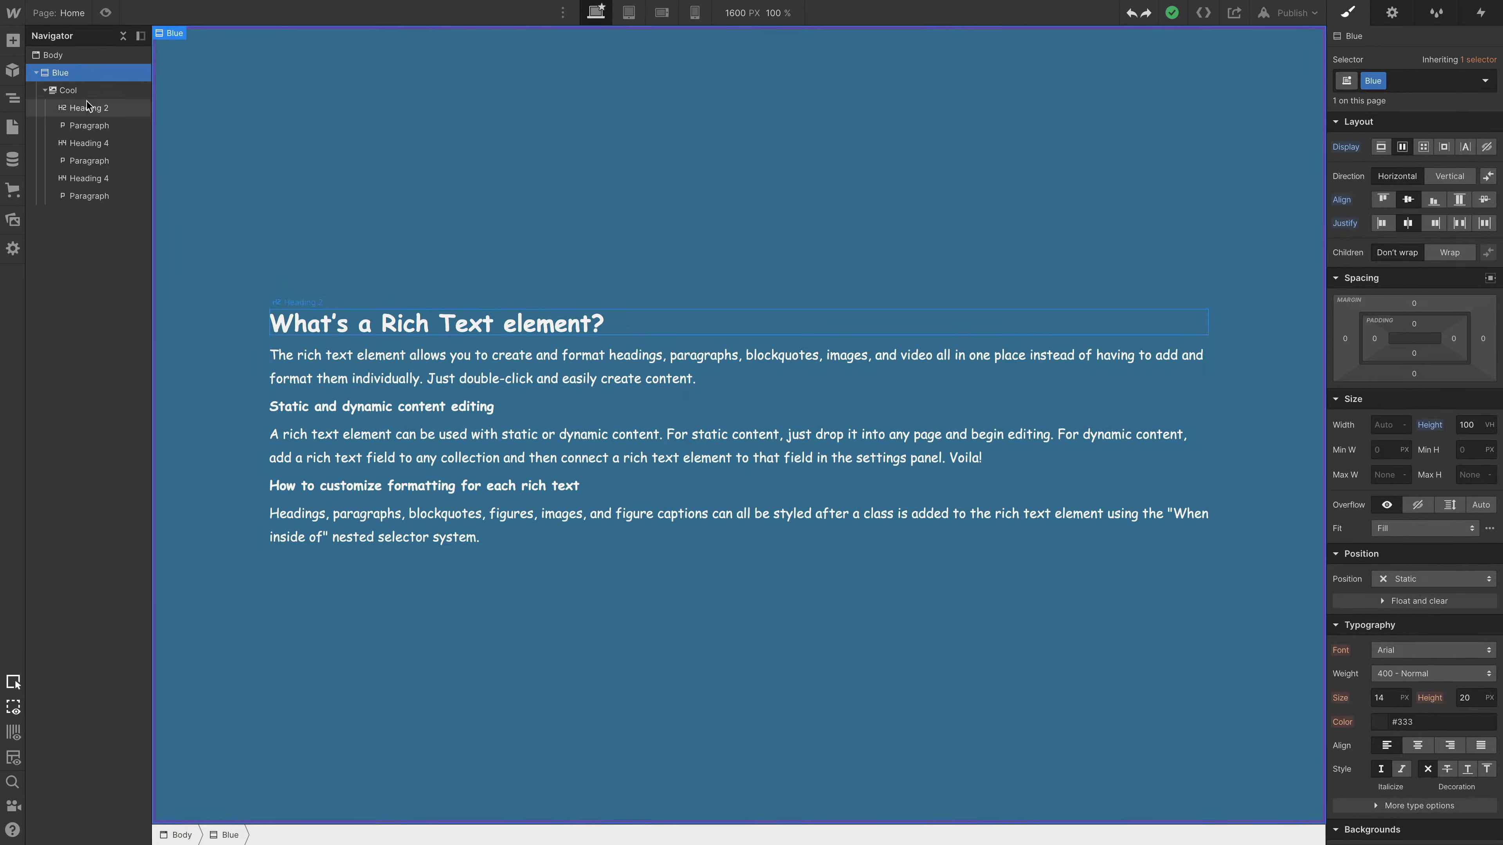
key("a")
left_click(57, 308)
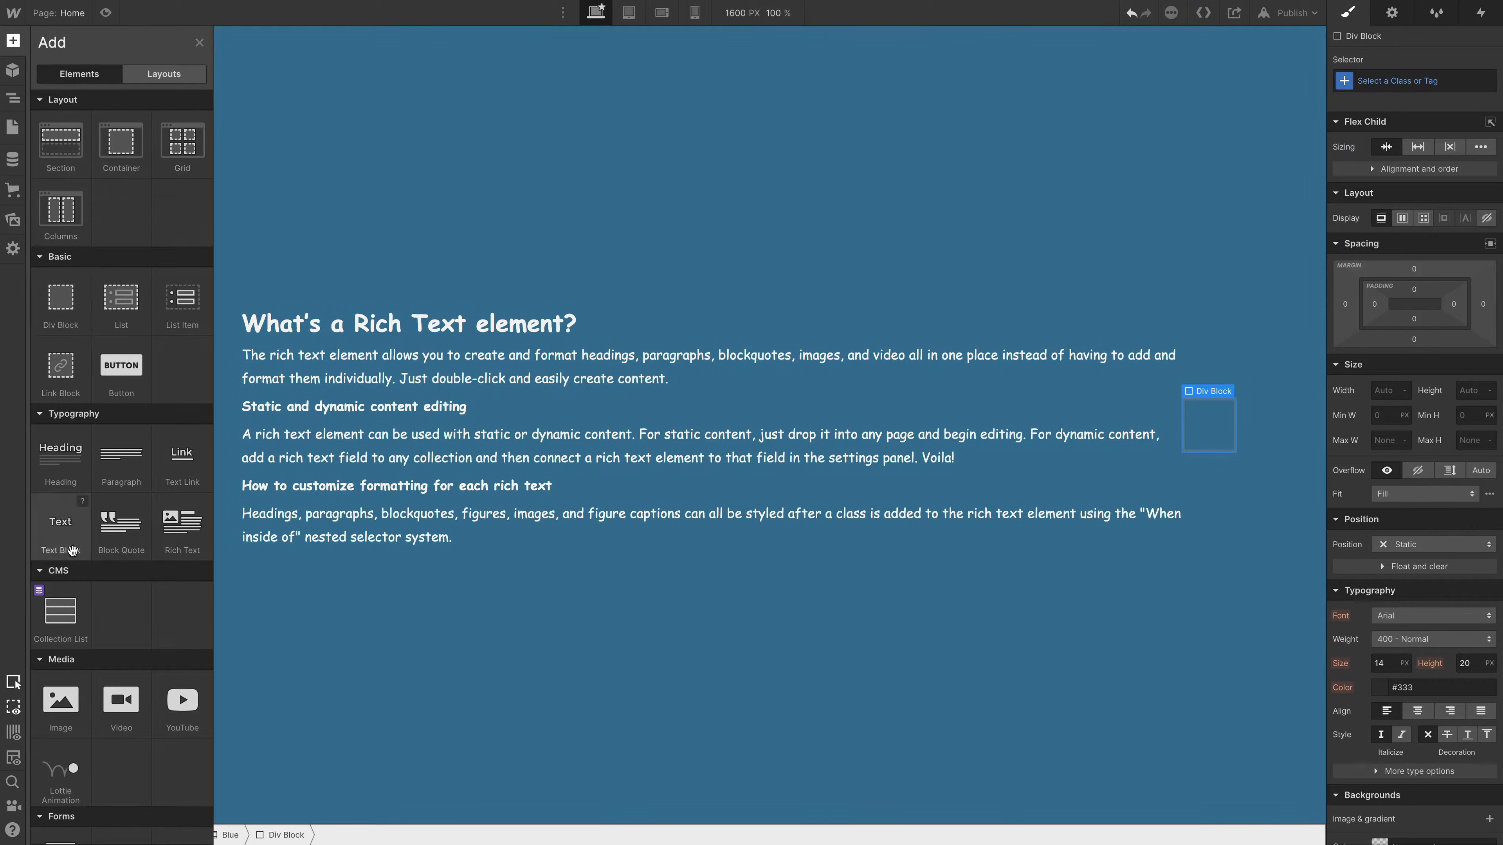
left_click(114, 450)
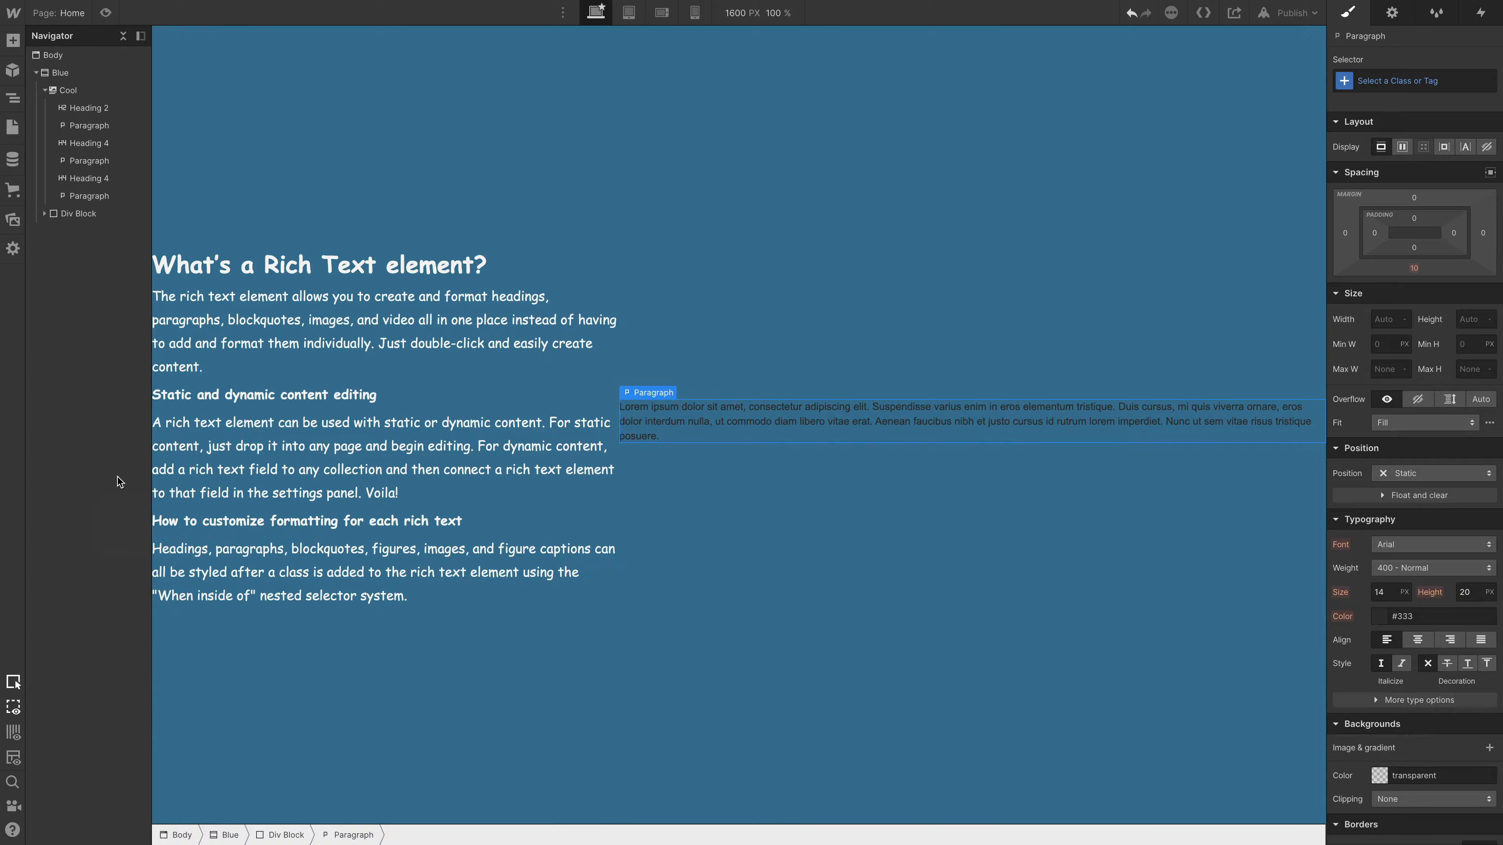
- Apply the existing Cool class to the Div Block that holds the lorem ipsum paragraph
left_click(68, 90)
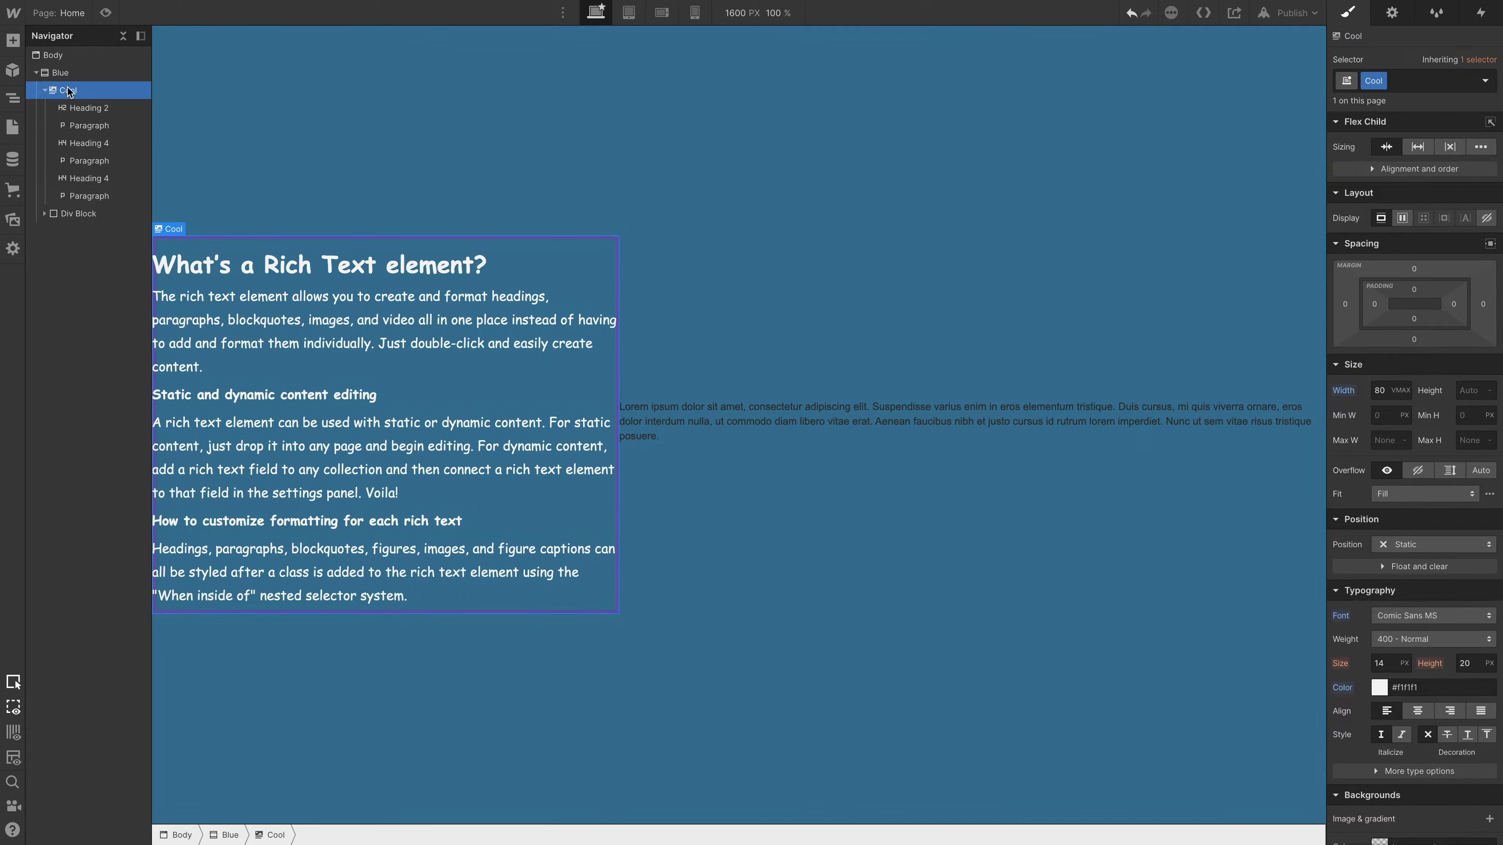
left_click(83, 126)
left_click(46, 214)
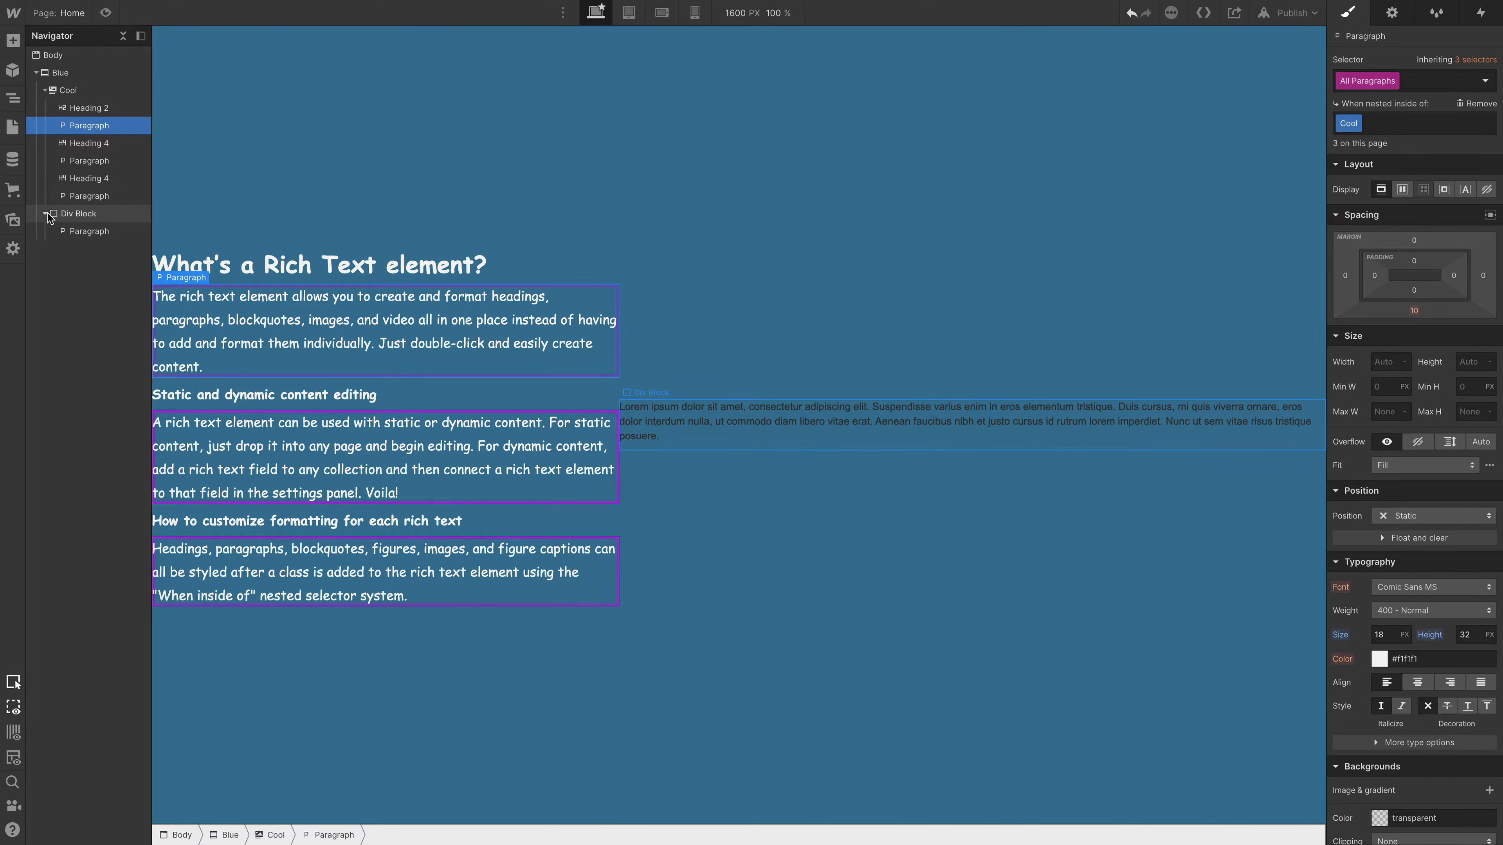
left_click(81, 217)
left_click(1388, 82)
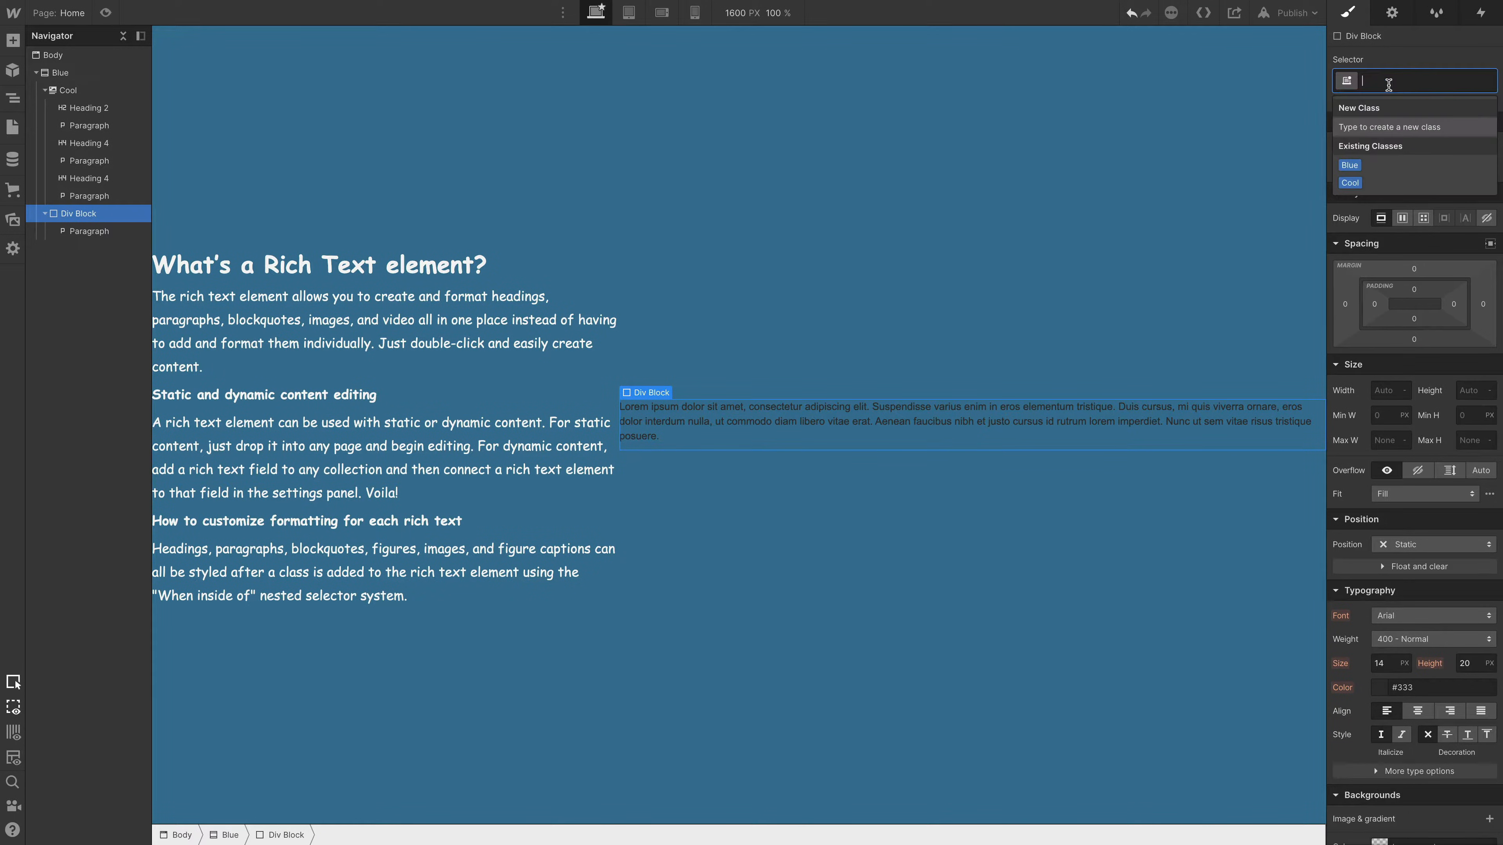
left_click(1387, 181)
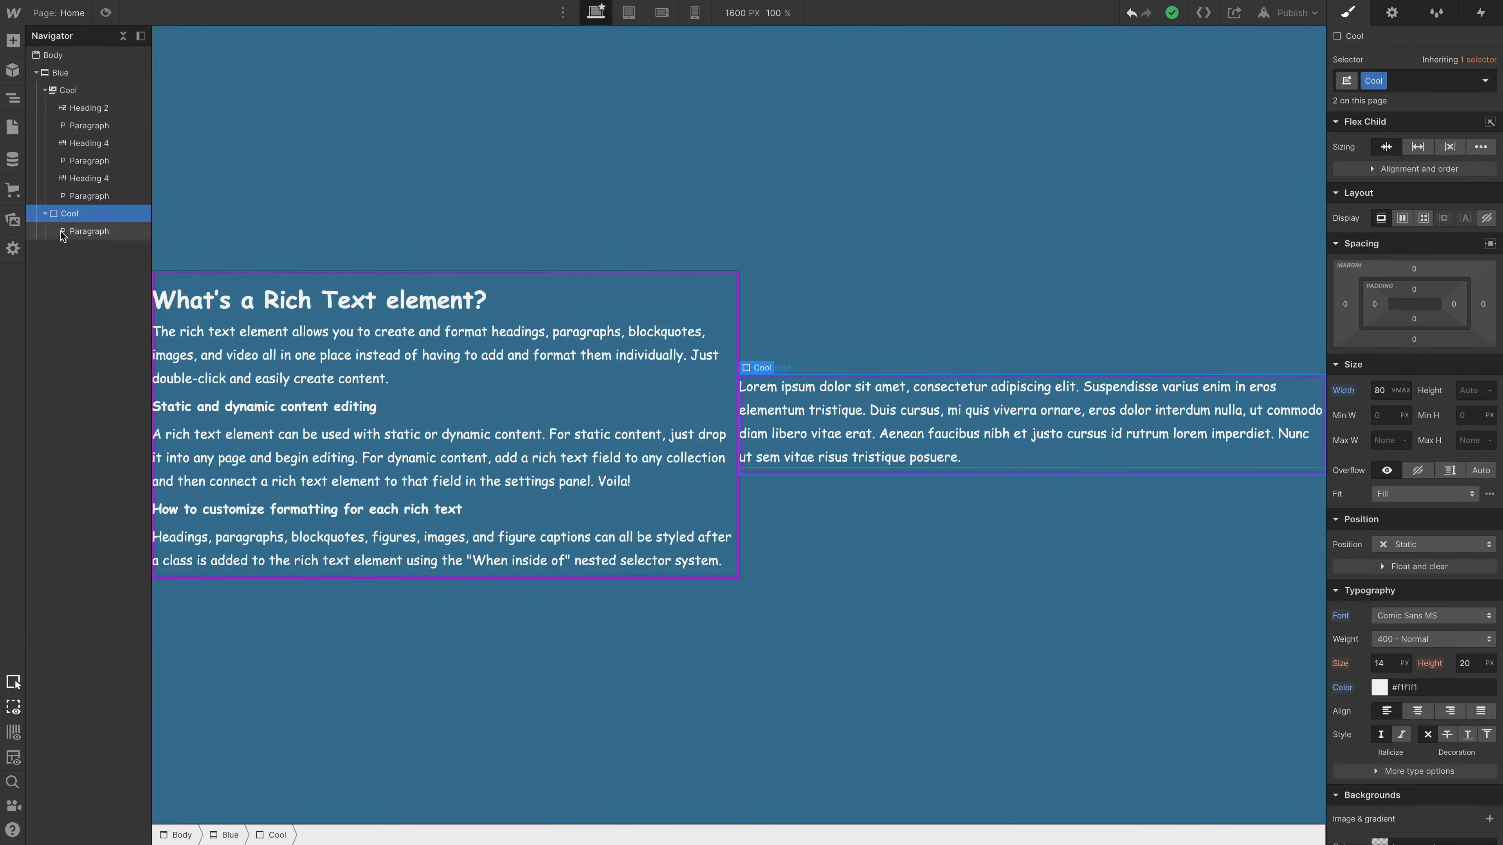
- Delete the Div Block with the Cool class together with its paragraph
key("Delete")
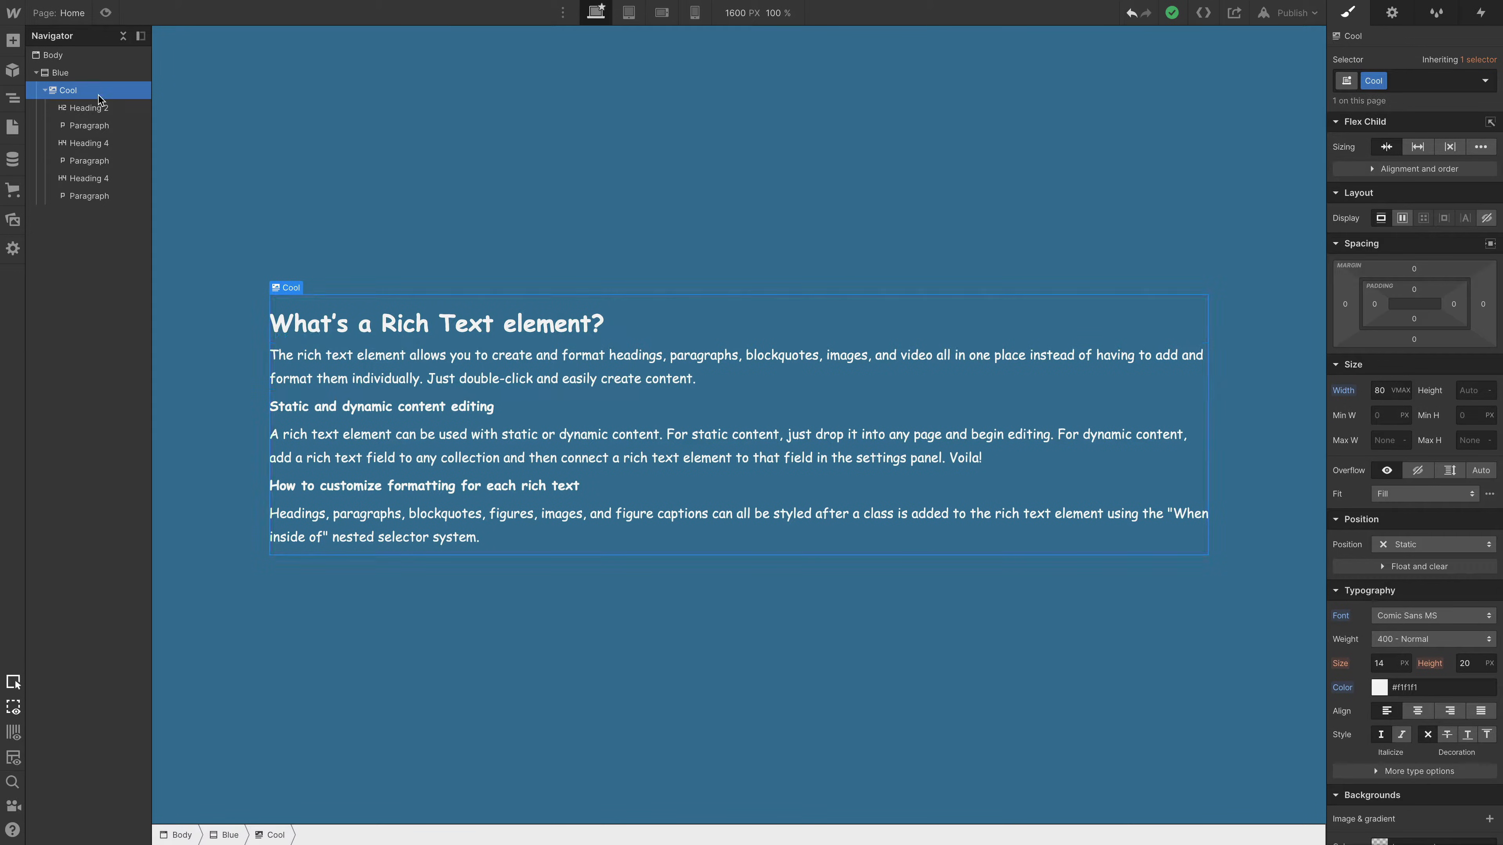
- Highlight all elements on the page that use the All Paragraphs selector nested inside of Cool
left_click(109, 122)
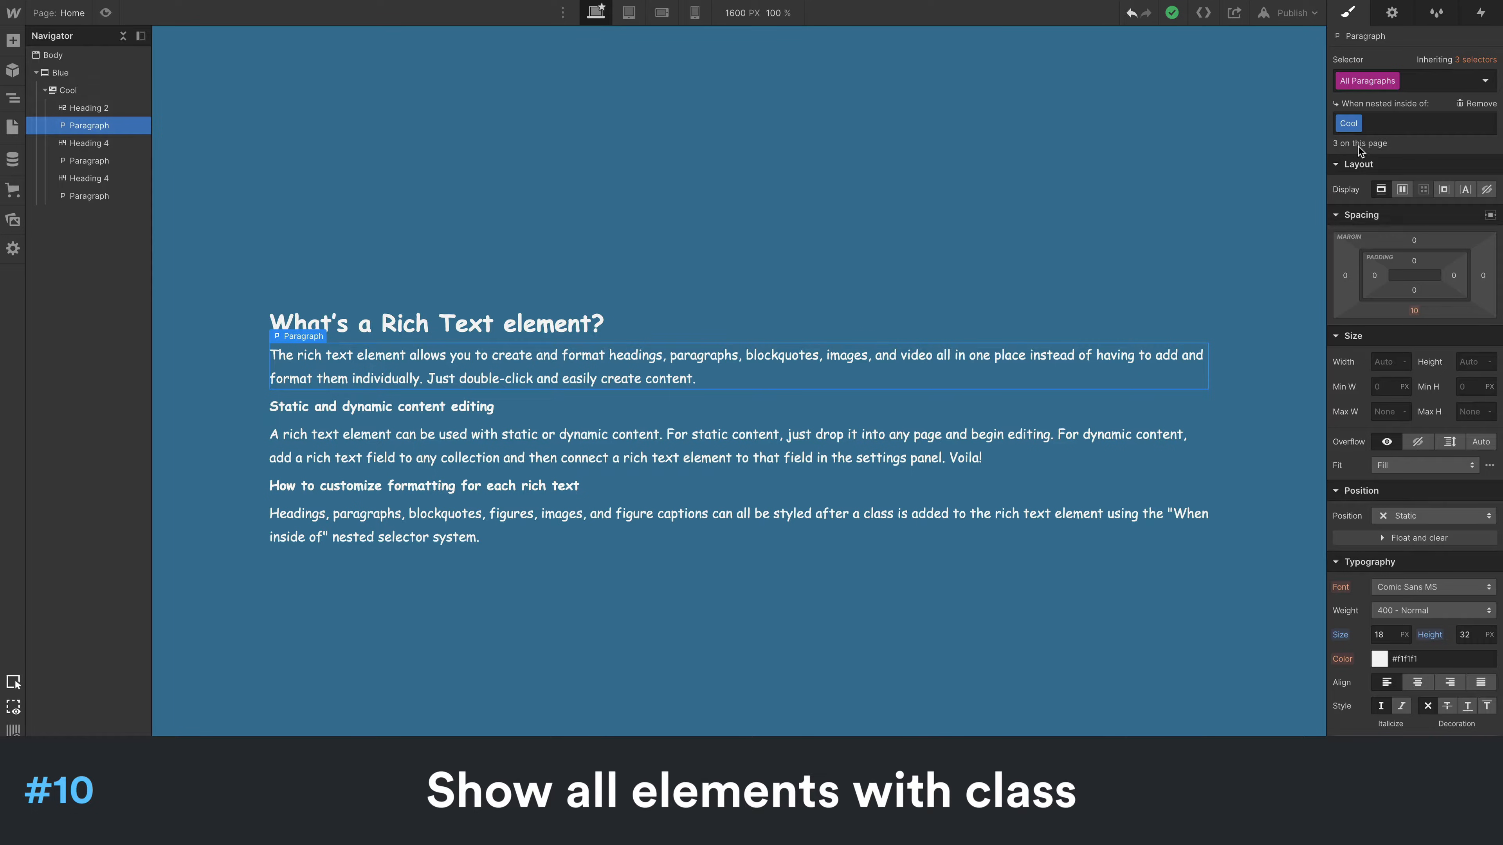
mouse_move(1359, 149)
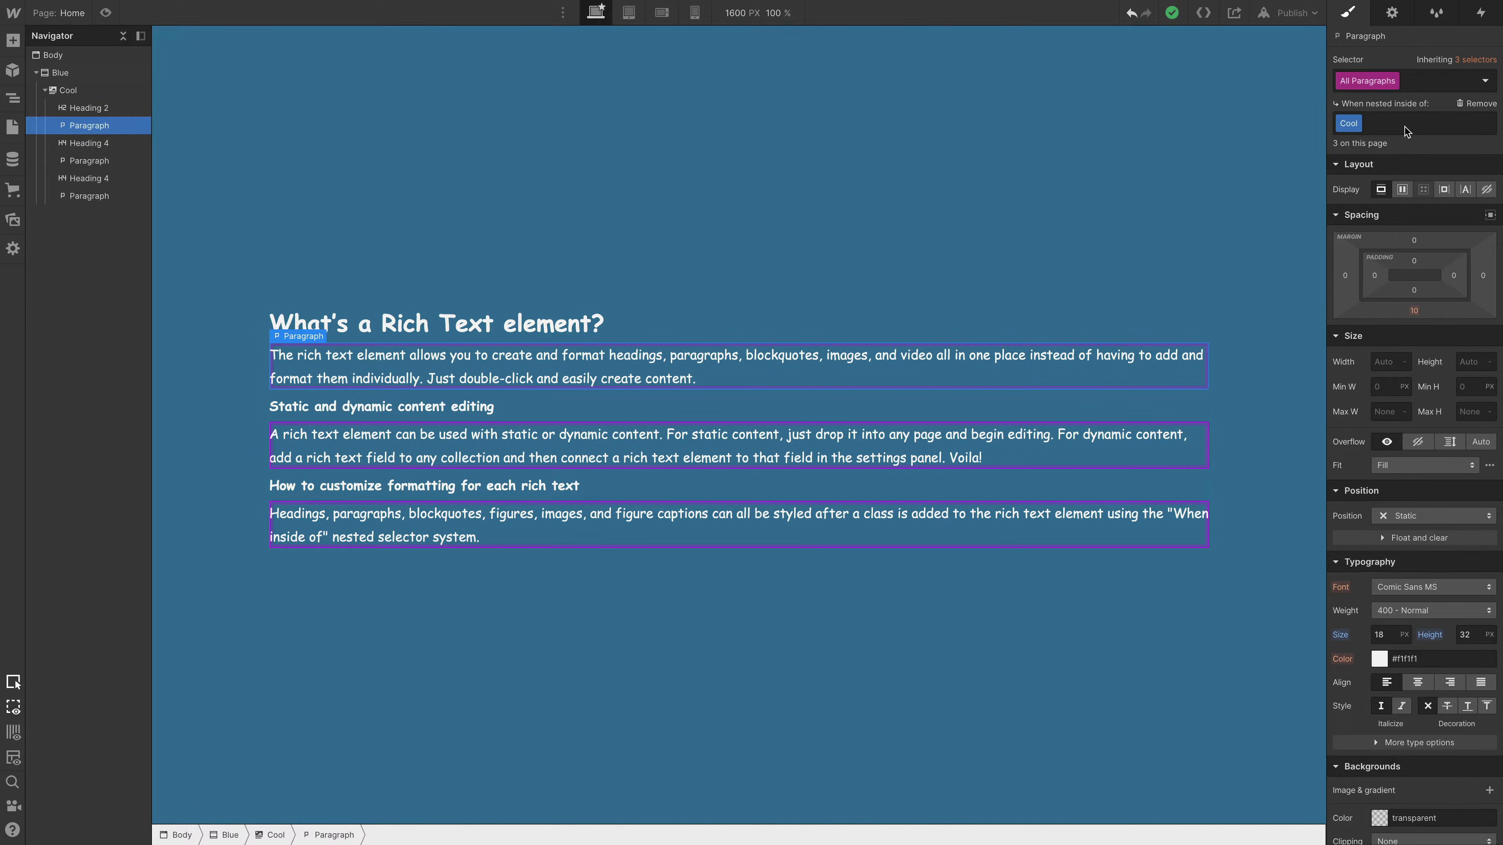
- Add an empty line below the first paragraph of the rich text and start a rich media embed there
left_click(332, 366)
double_click(673, 378)
key("Return")
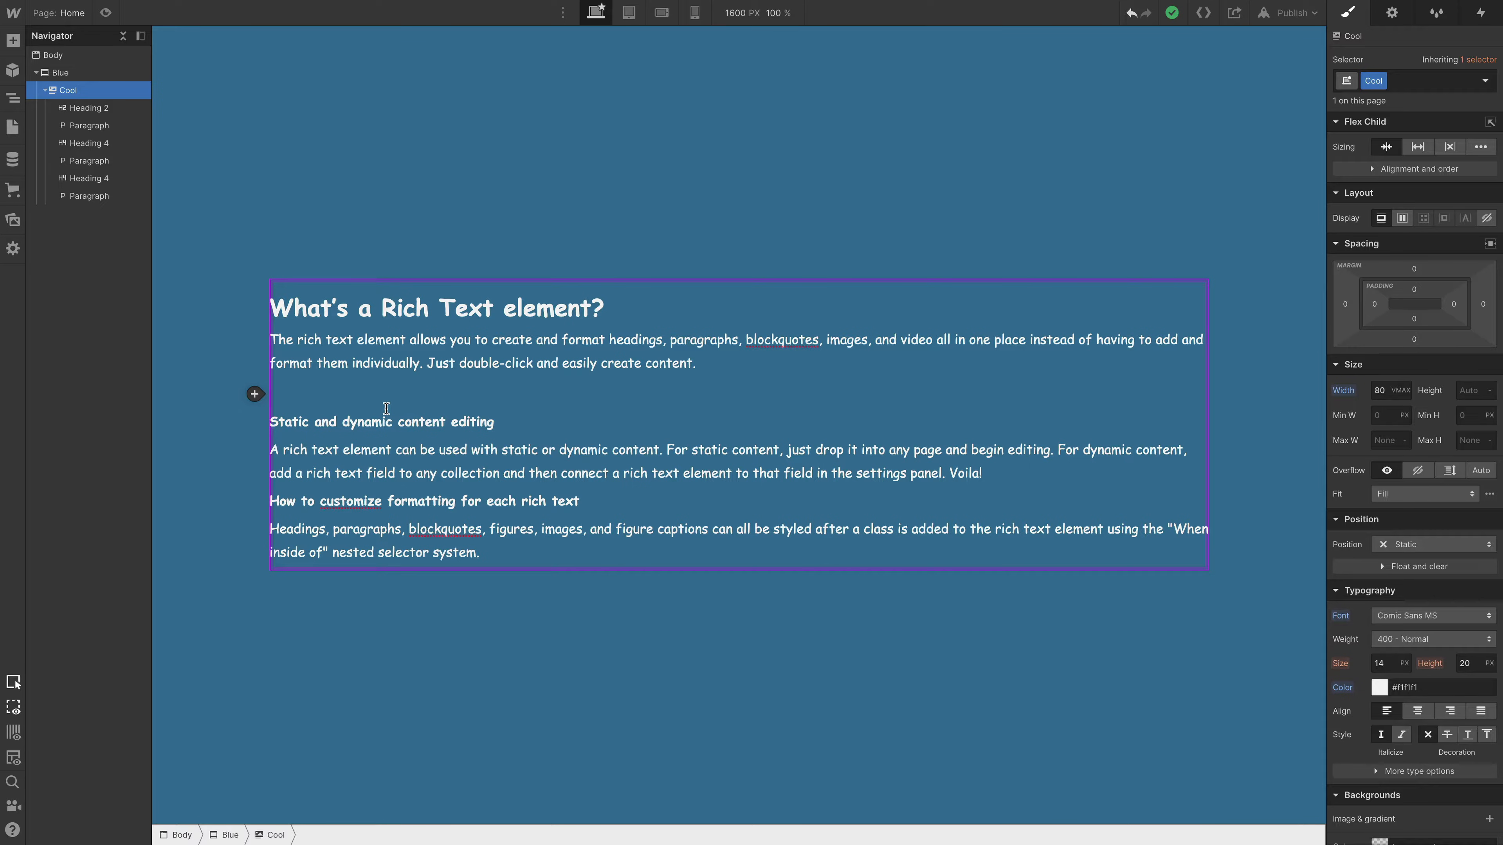
left_click(255, 394)
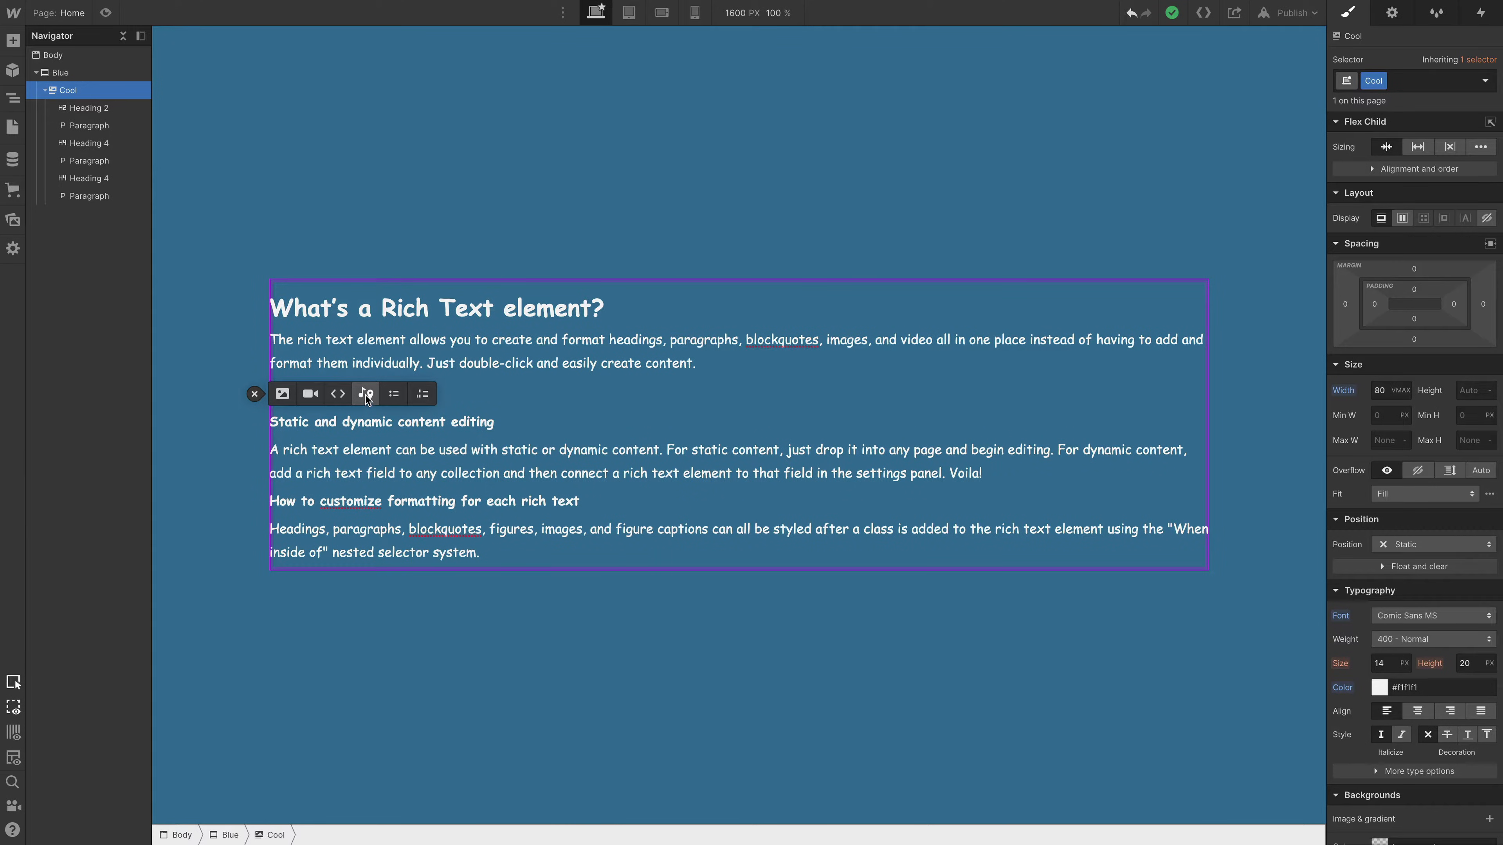
left_click(367, 395)
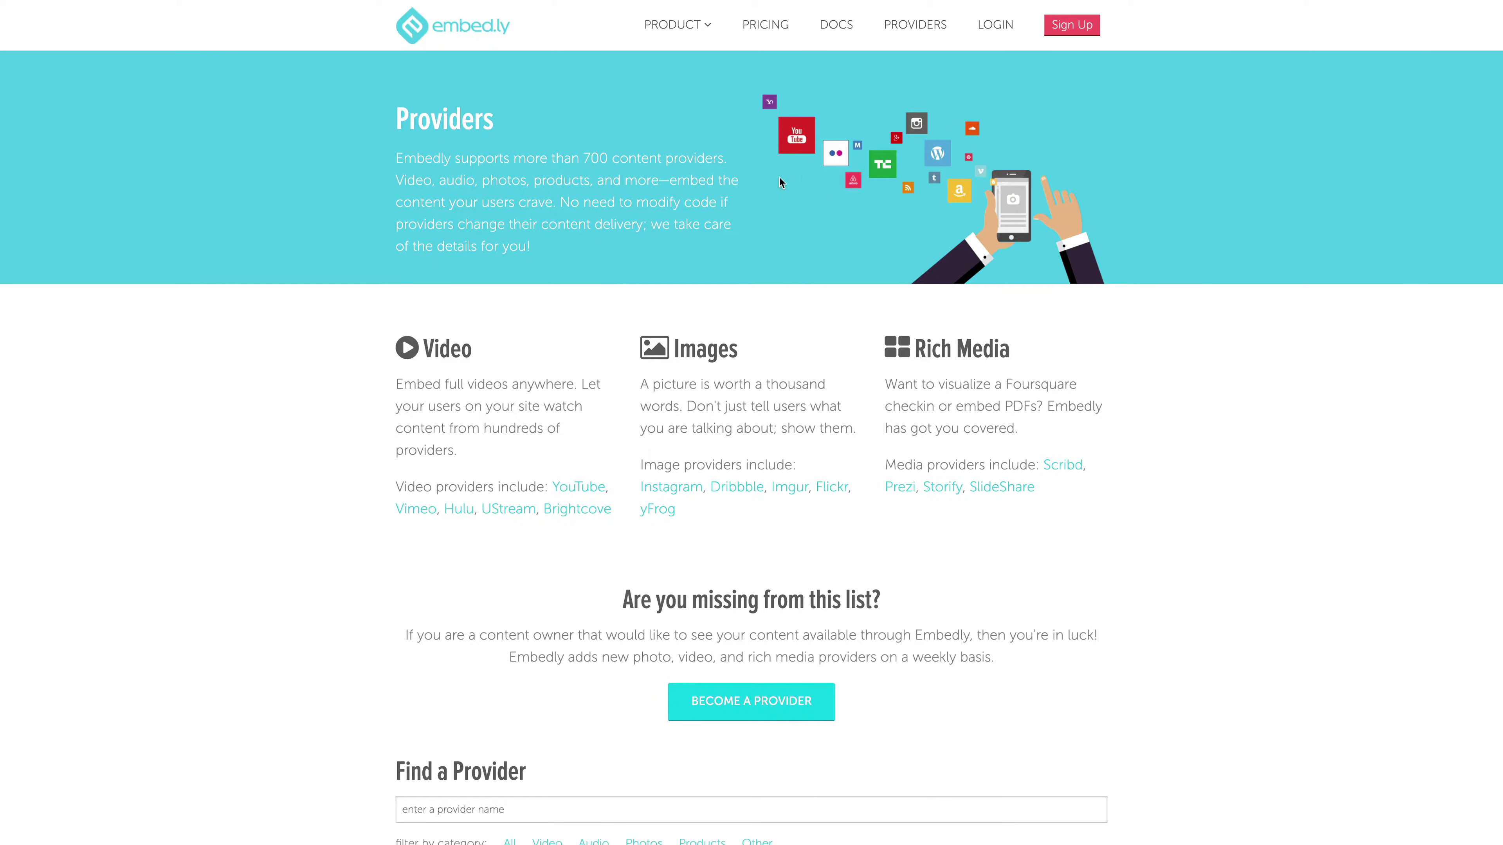
- Browse Embedly's list of supported content providers
scroll(1173, 396, "down", 15)
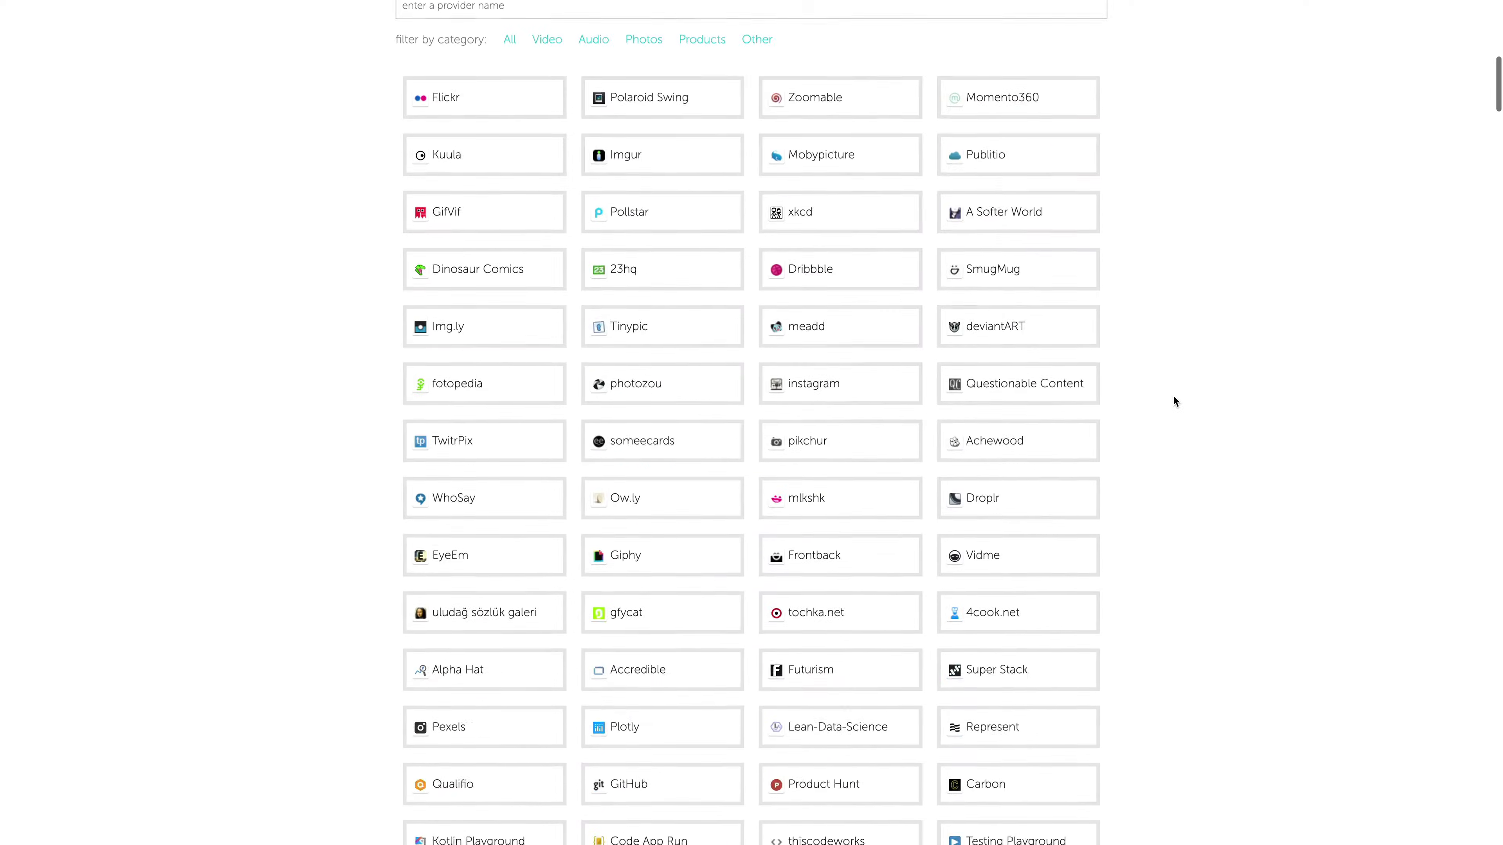
scroll(1173, 396, "down", 15)
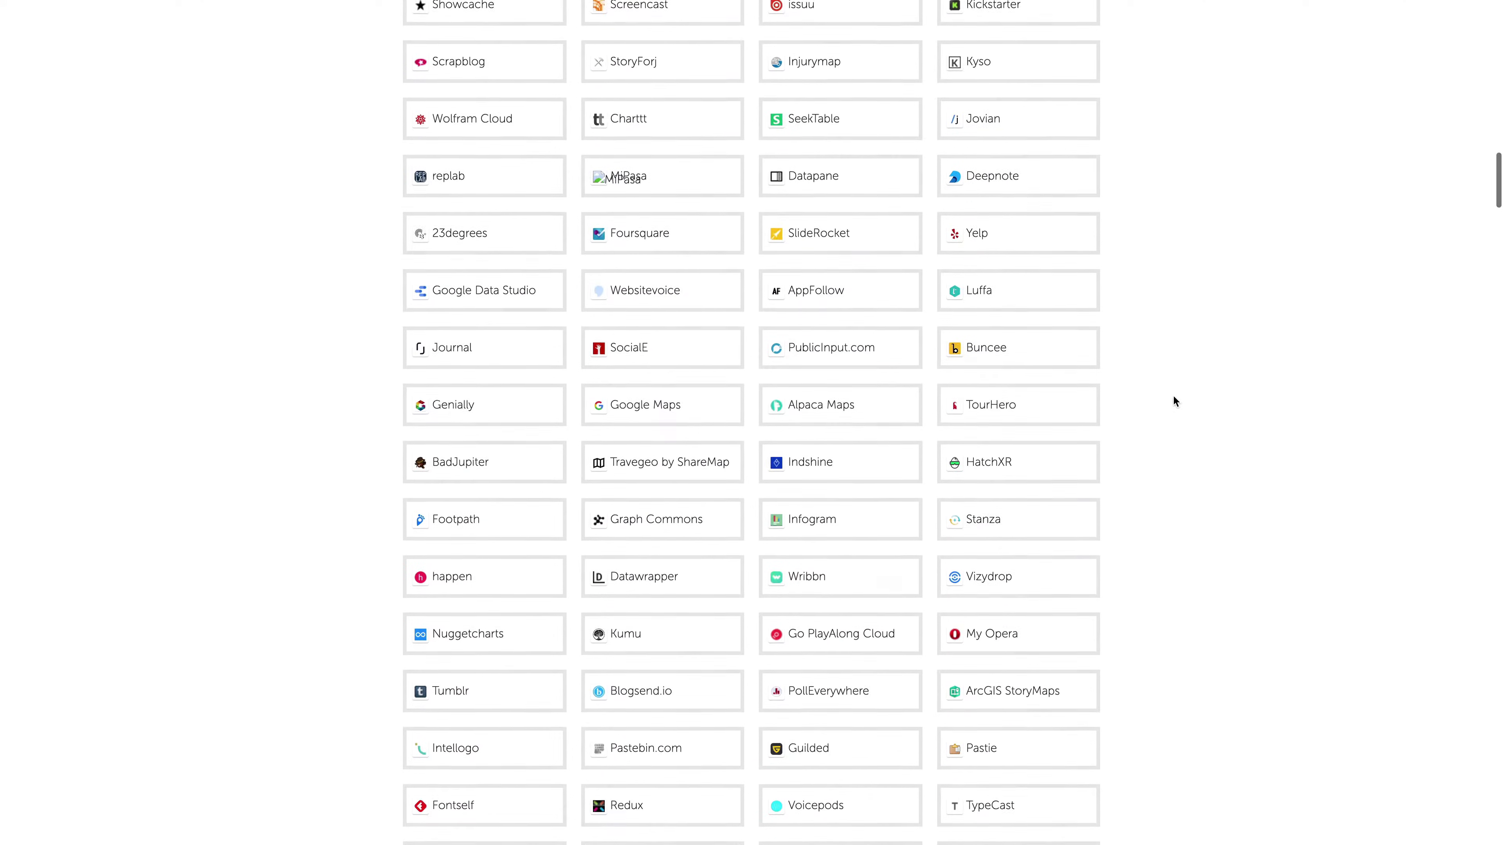
scroll(1149, 511, "up", 15)
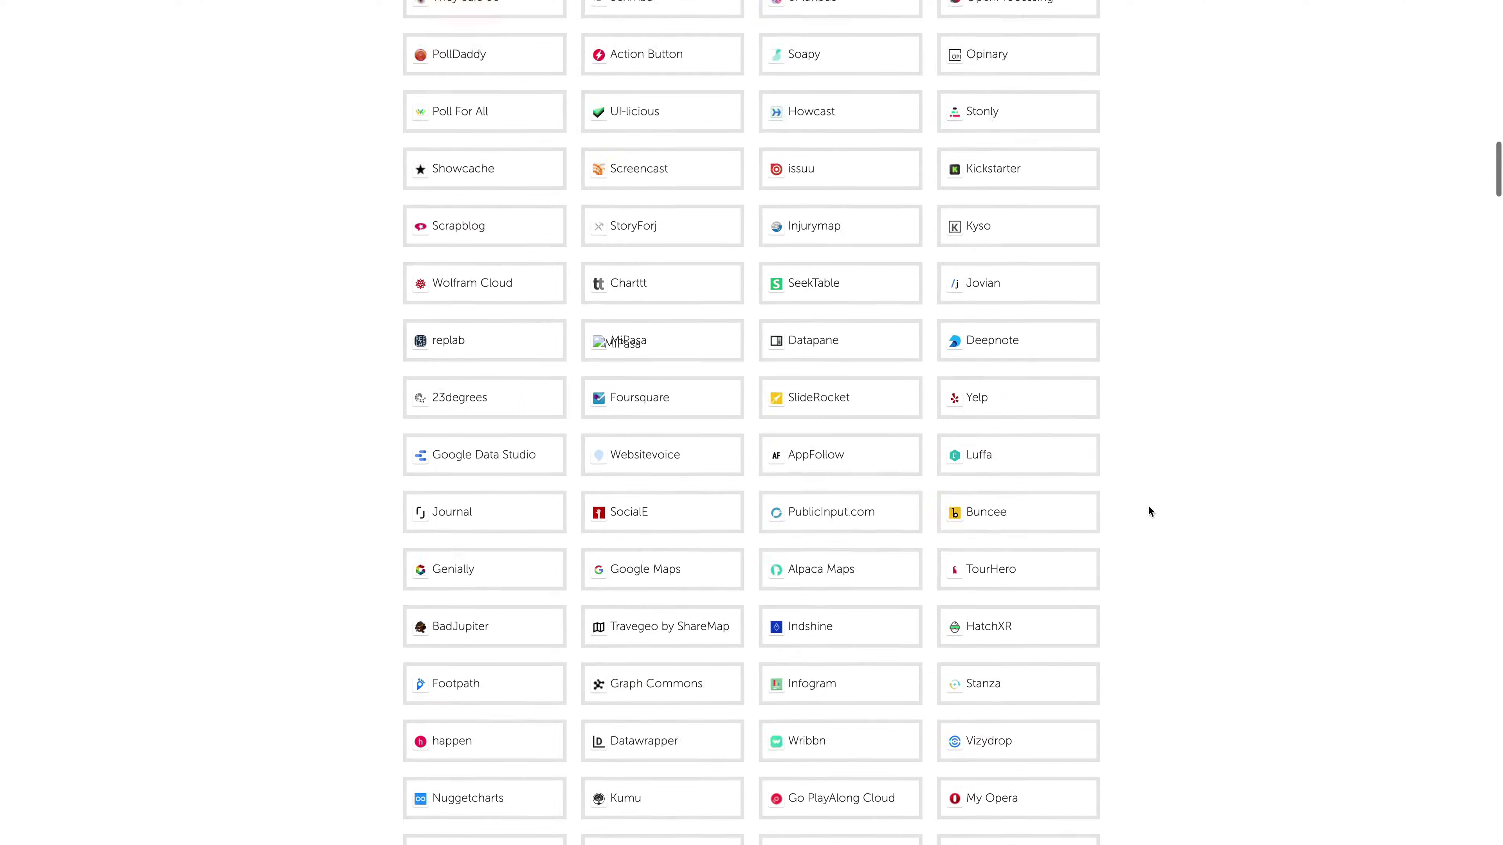
scroll(1149, 510, "up", 15)
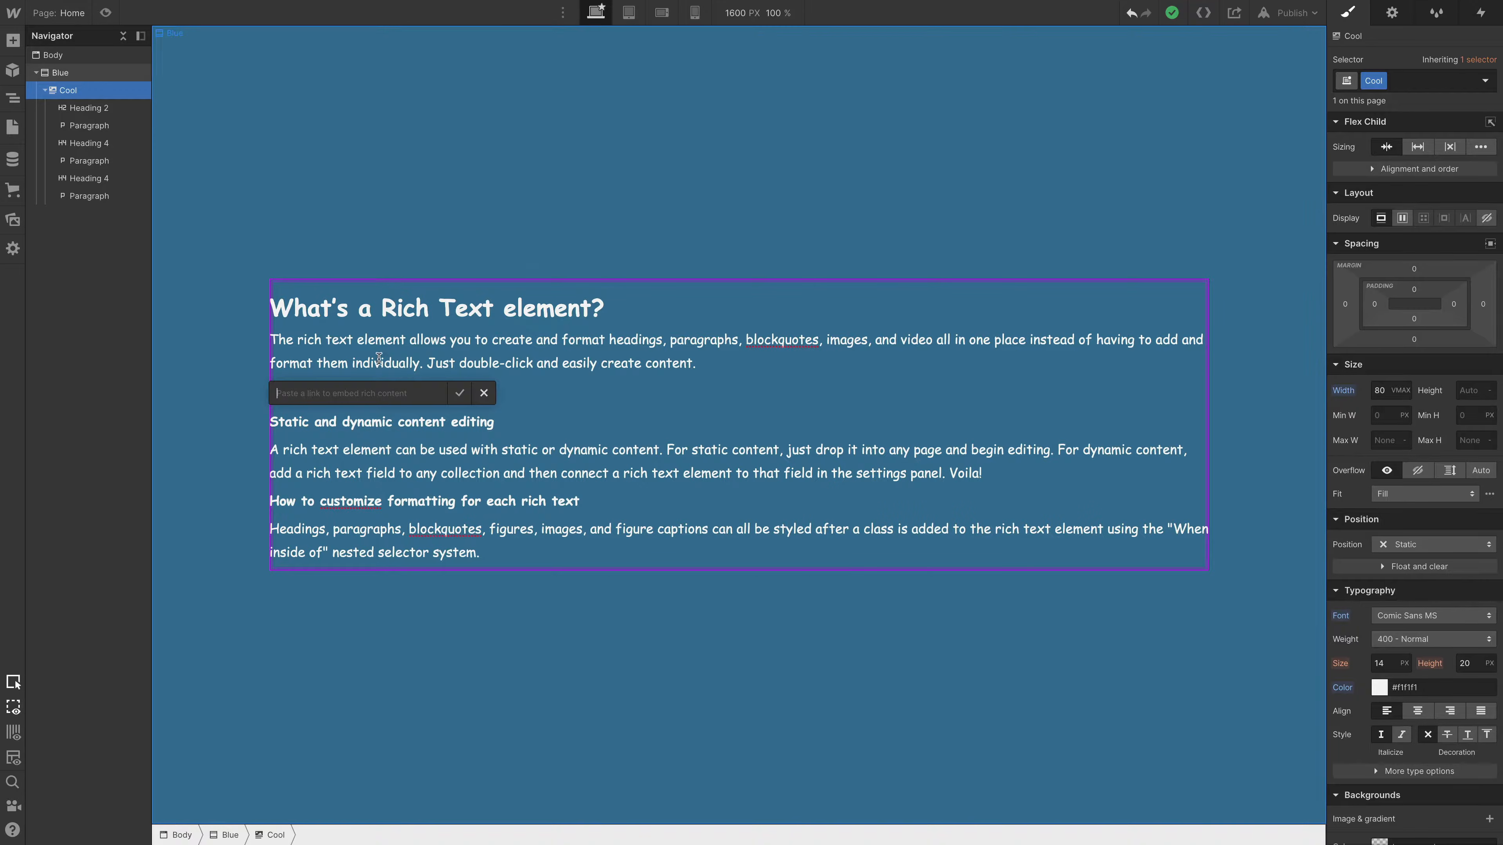
- Embed the TED talk "Can you outsmart a troll (by thinking like one)?" from its copied link and finish editing the rich text
key("ctrl+v")
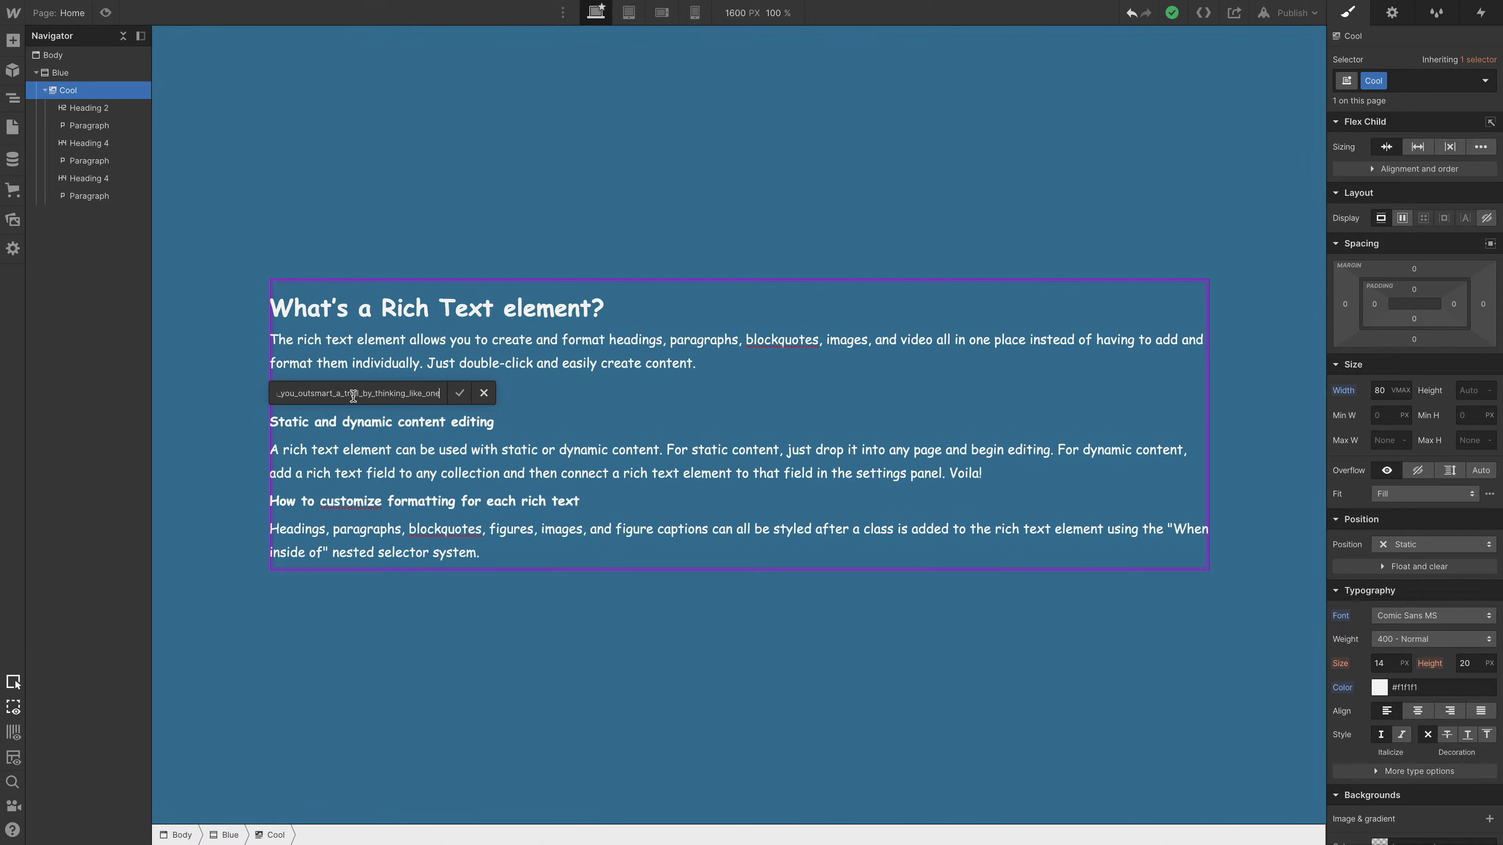
left_click(460, 394)
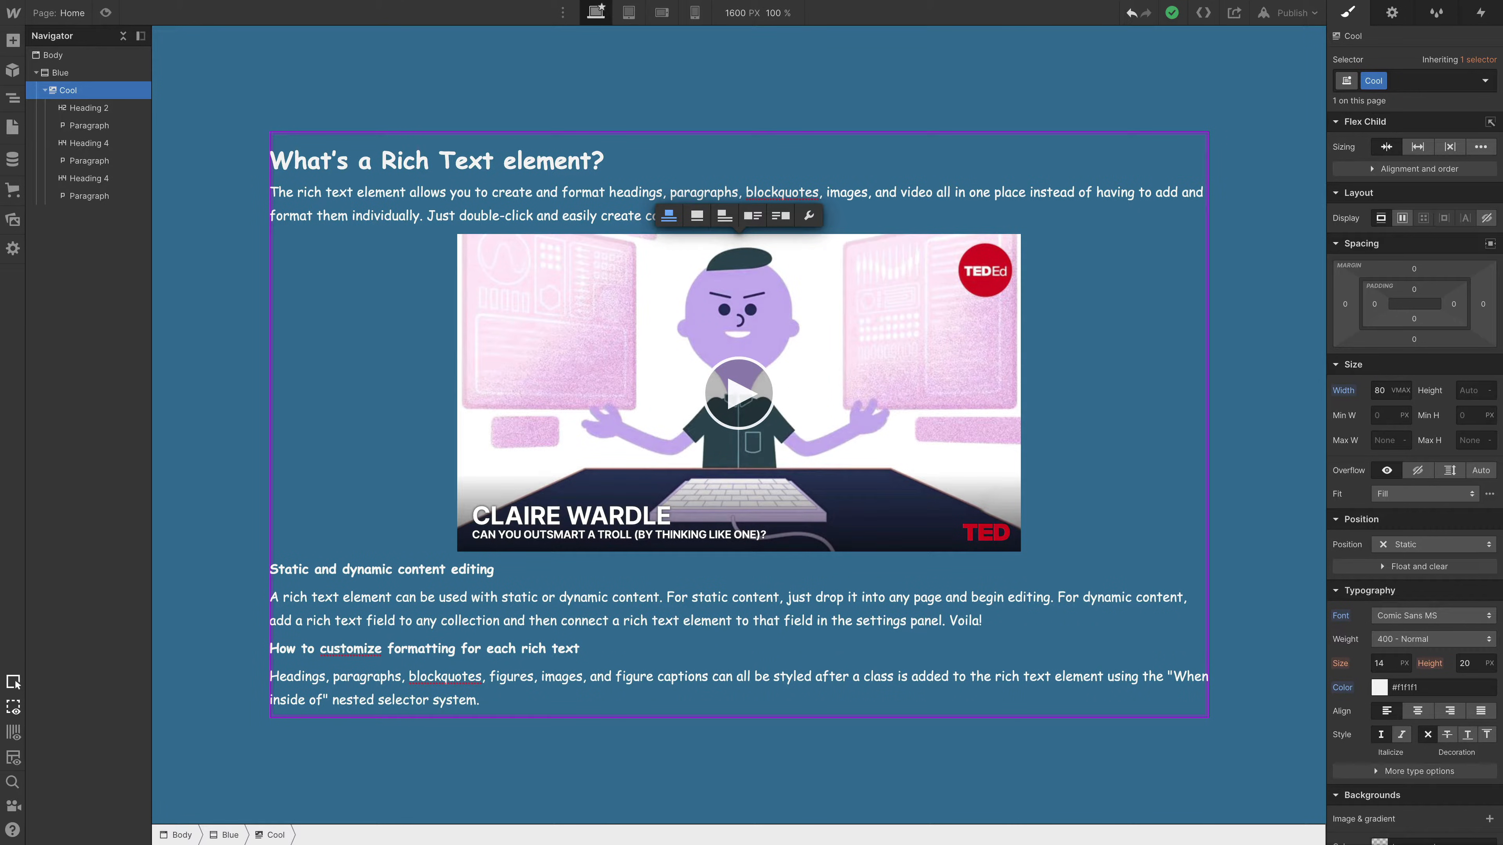
key("Escape")
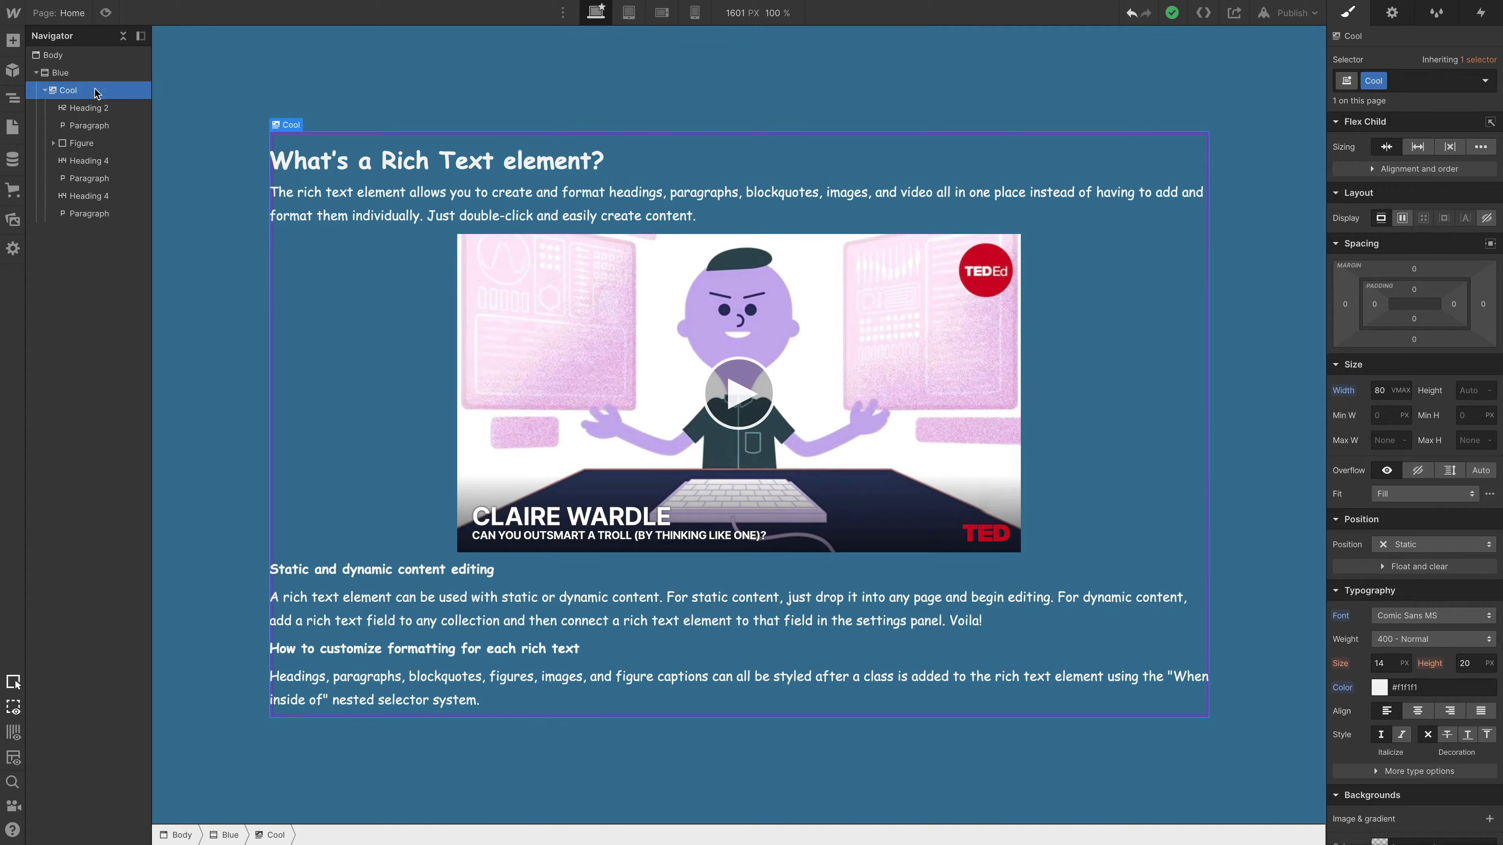
- Collapse the Blue section in the page structure and duplicate the whole section
left_click(84, 76)
left_click(37, 73)
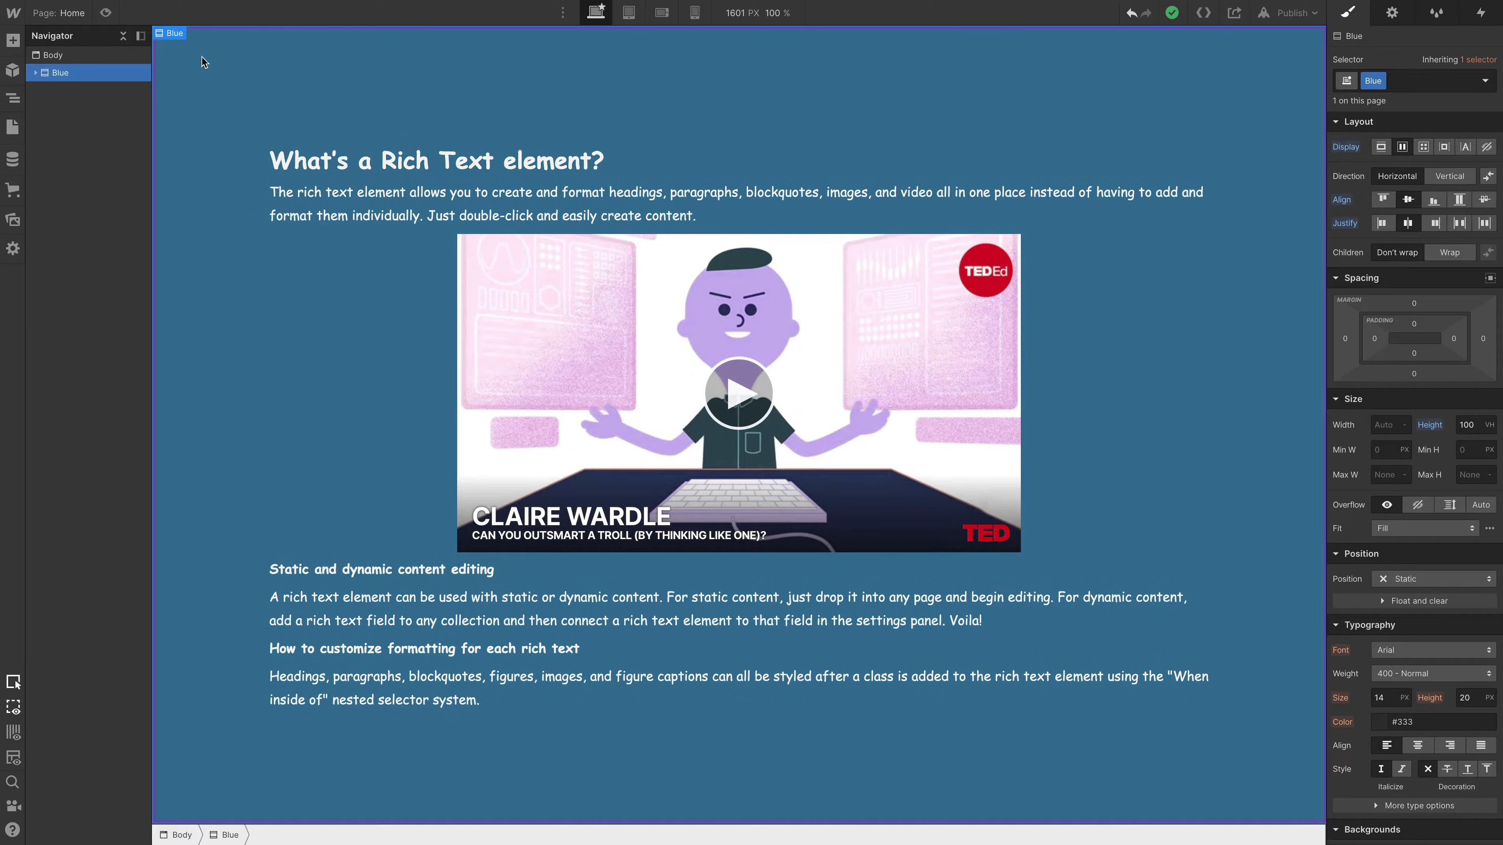
left_click_drag(202, 58, 226, 98)
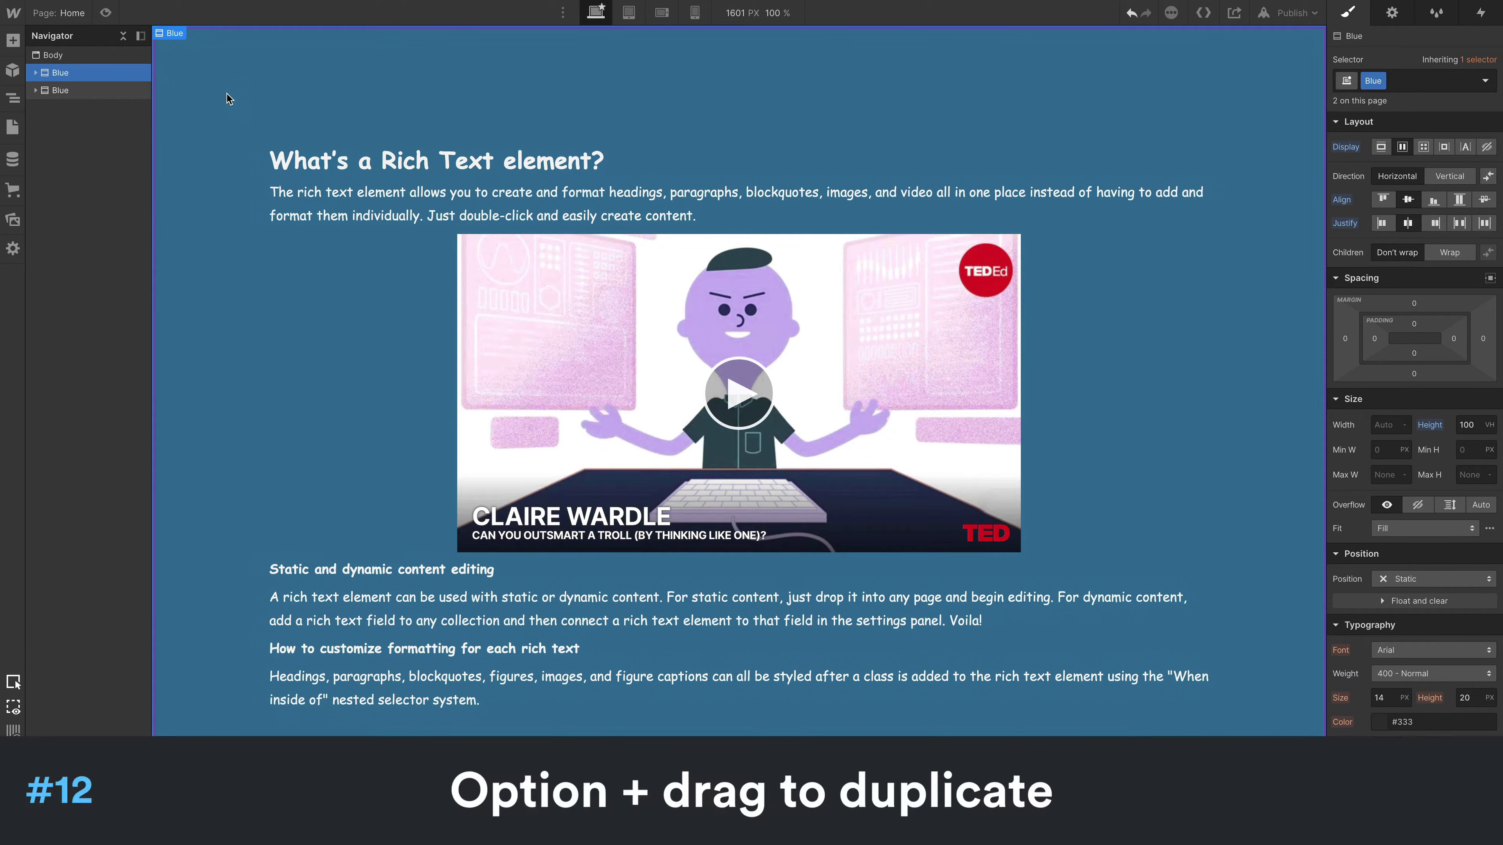
- Add a new combo class named 2 to the second Blue section
left_click(77, 93)
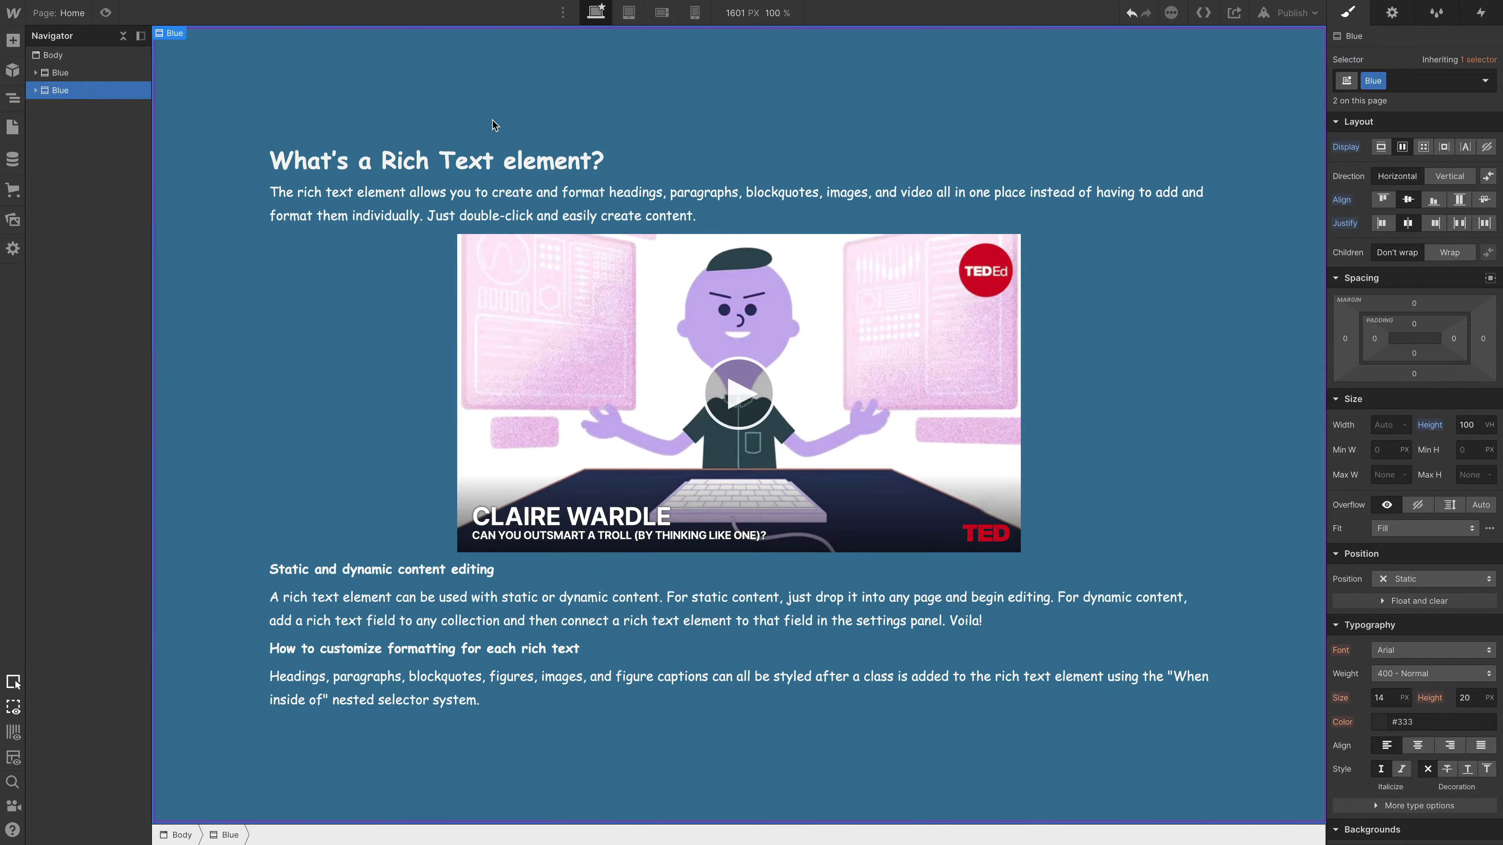
key("ctrl+Return")
type("2")
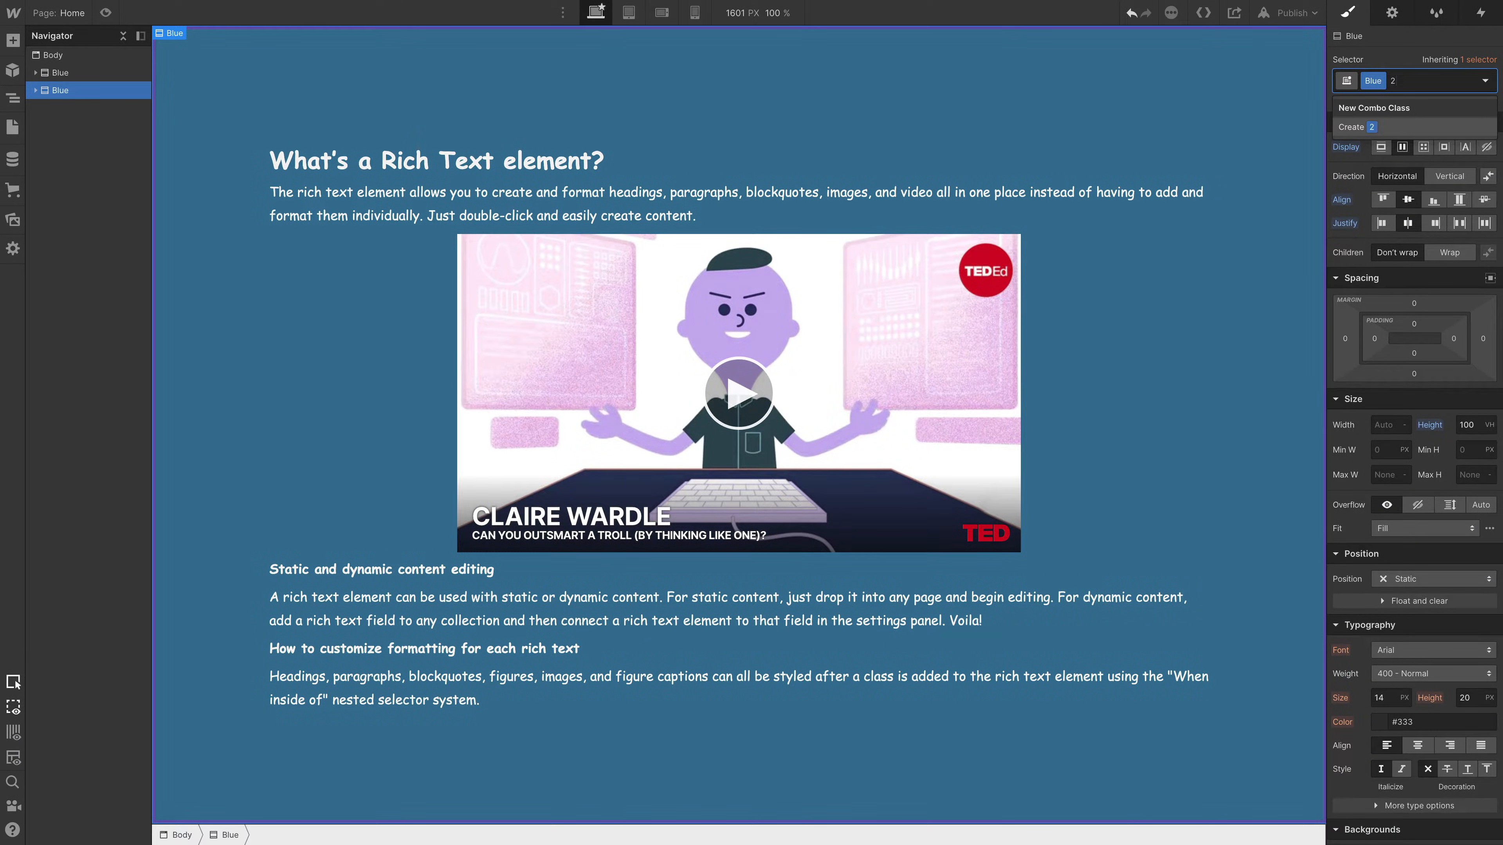
key("Return")
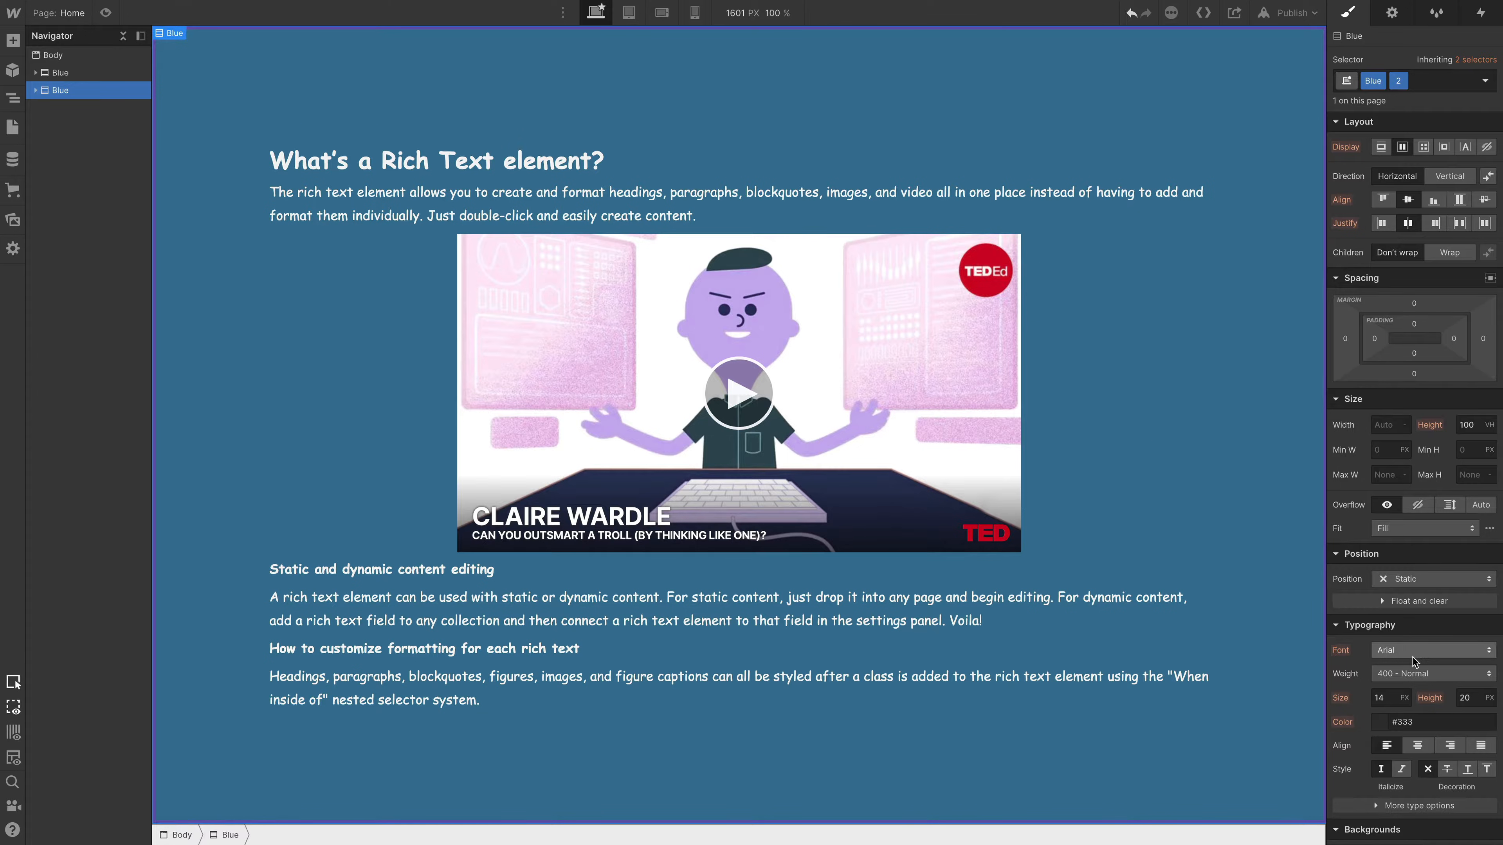
- Set the second Blue section's background color to magenta #9b316d and select the Body
scroll(1414, 662, "down", 4)
left_click(1380, 665)
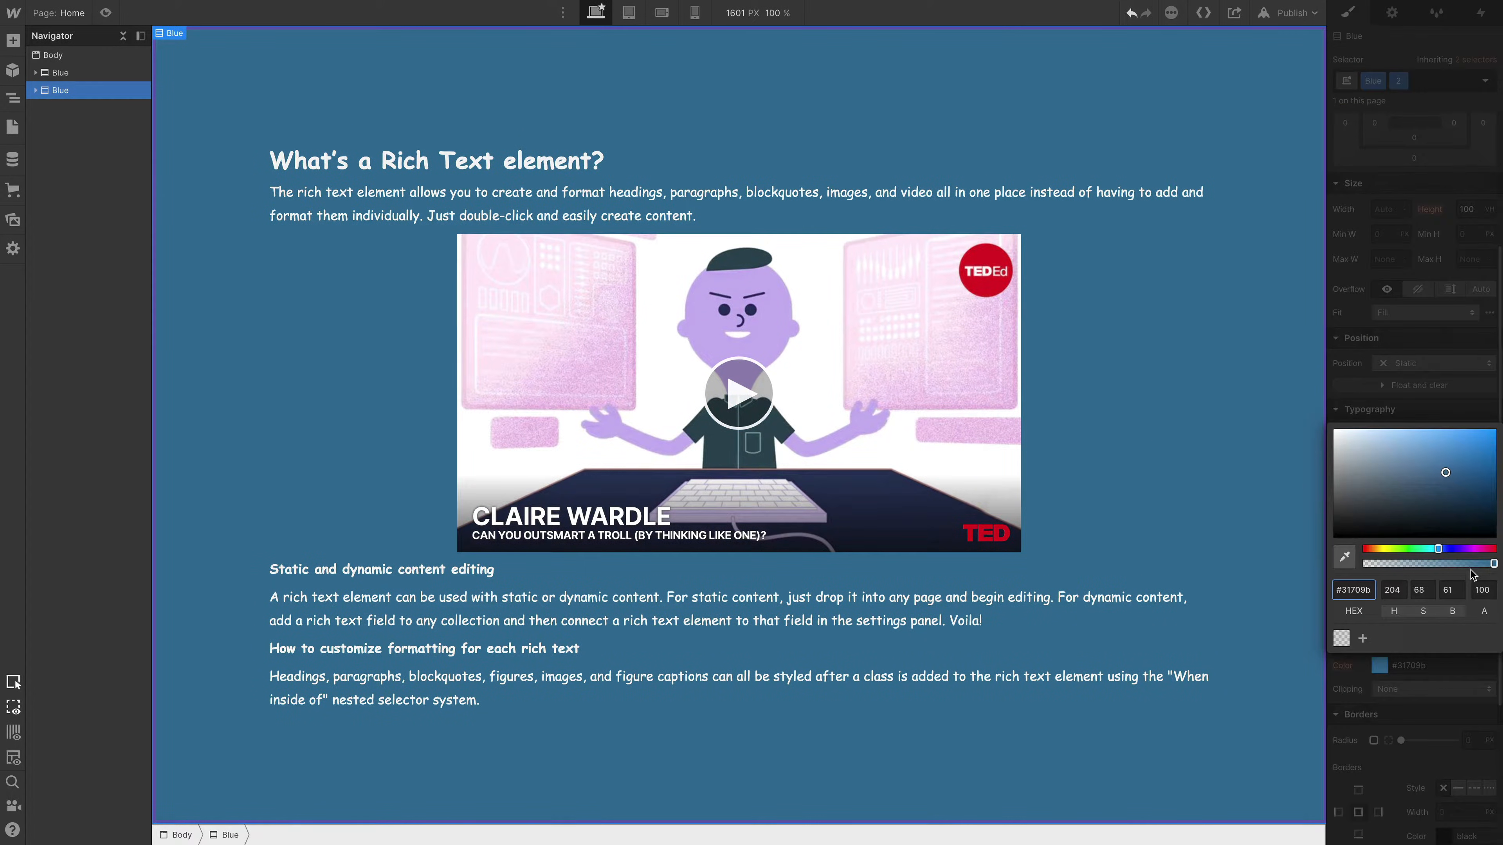
left_click(1482, 549)
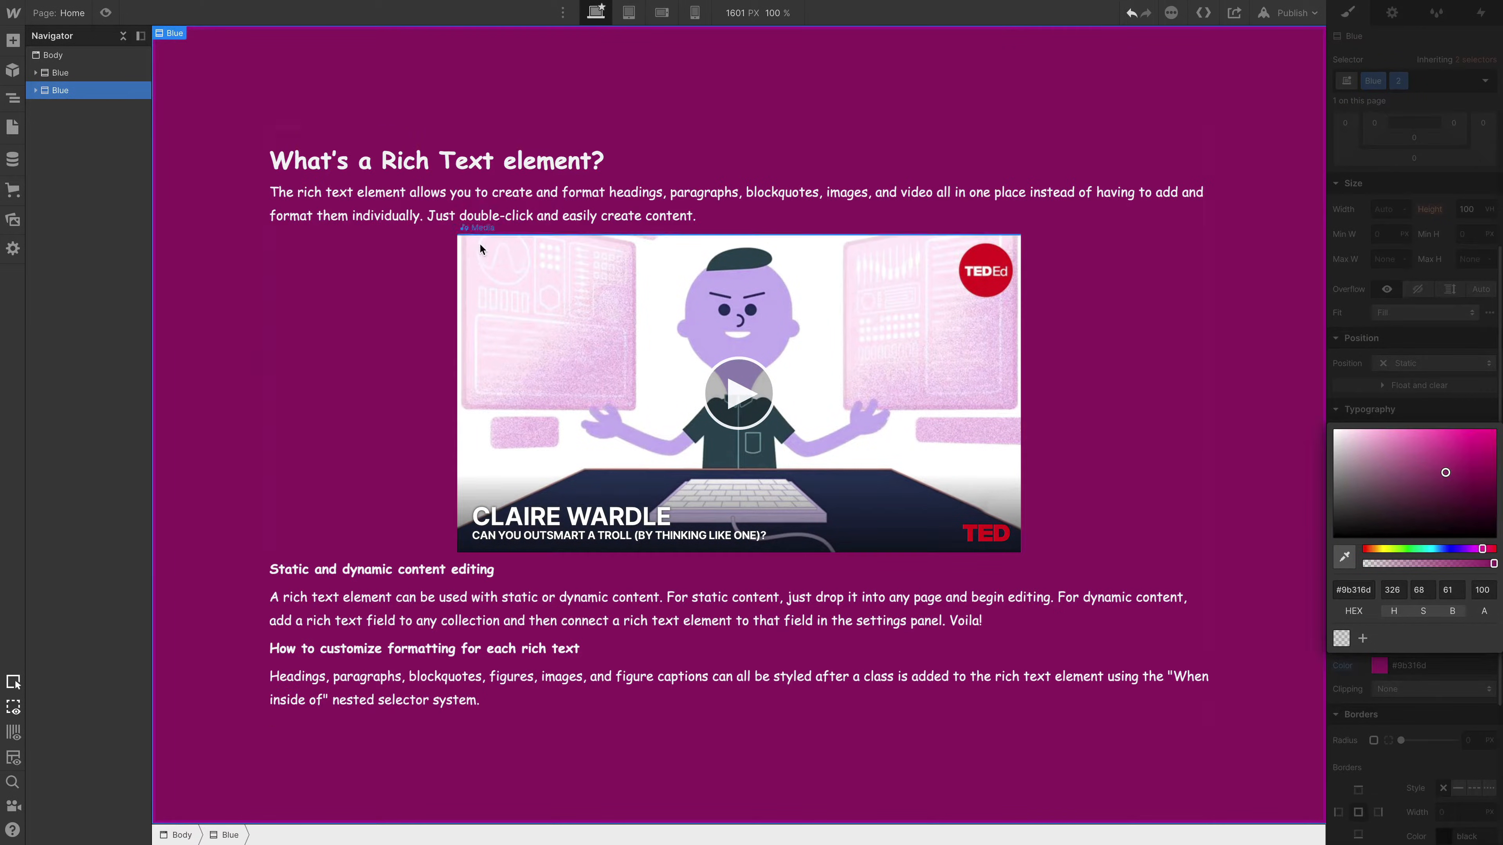
left_click(73, 54)
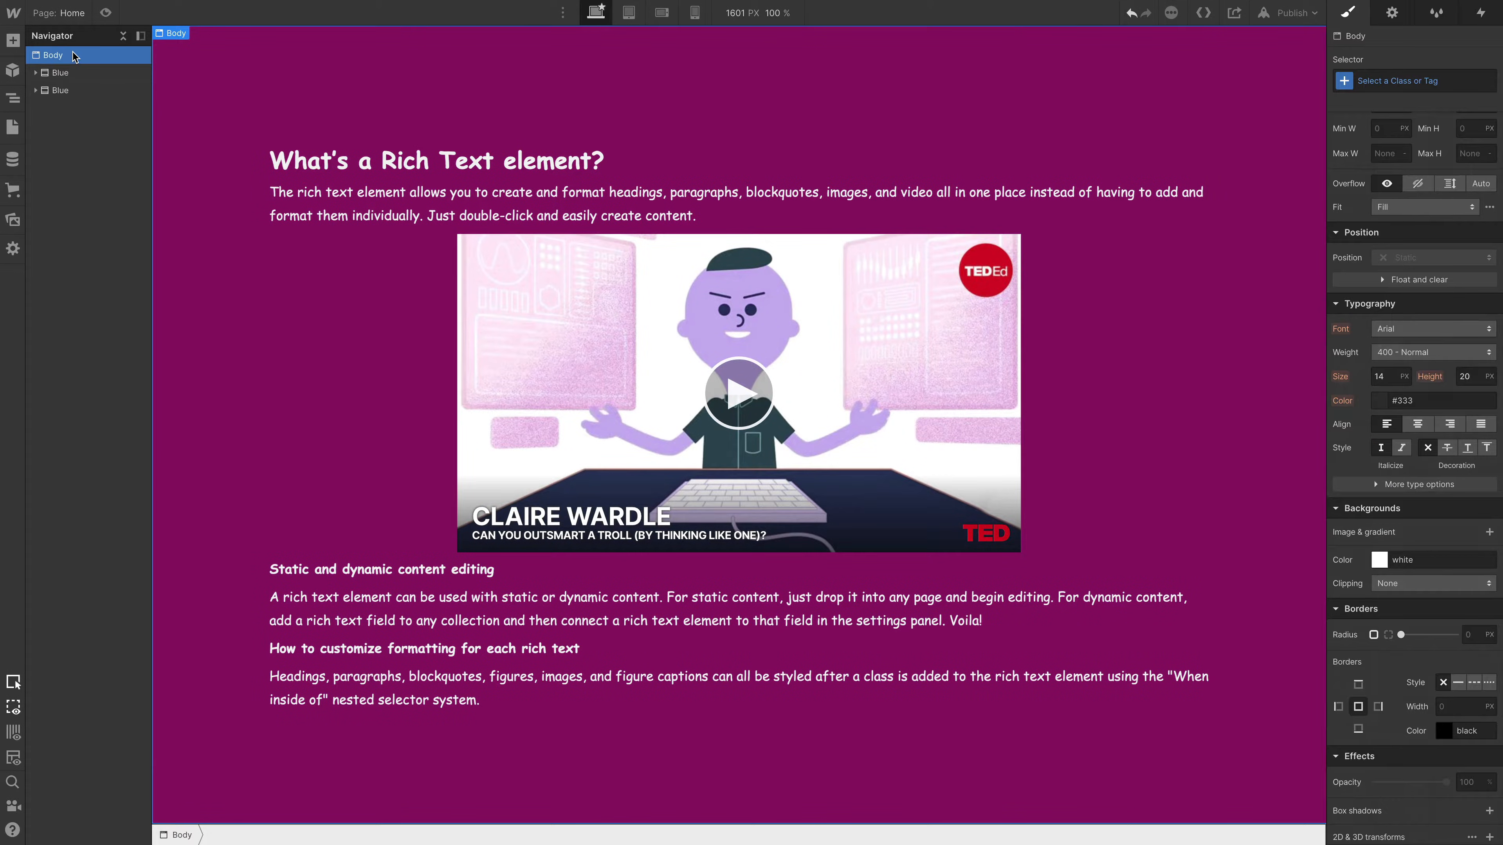
key("super+z")
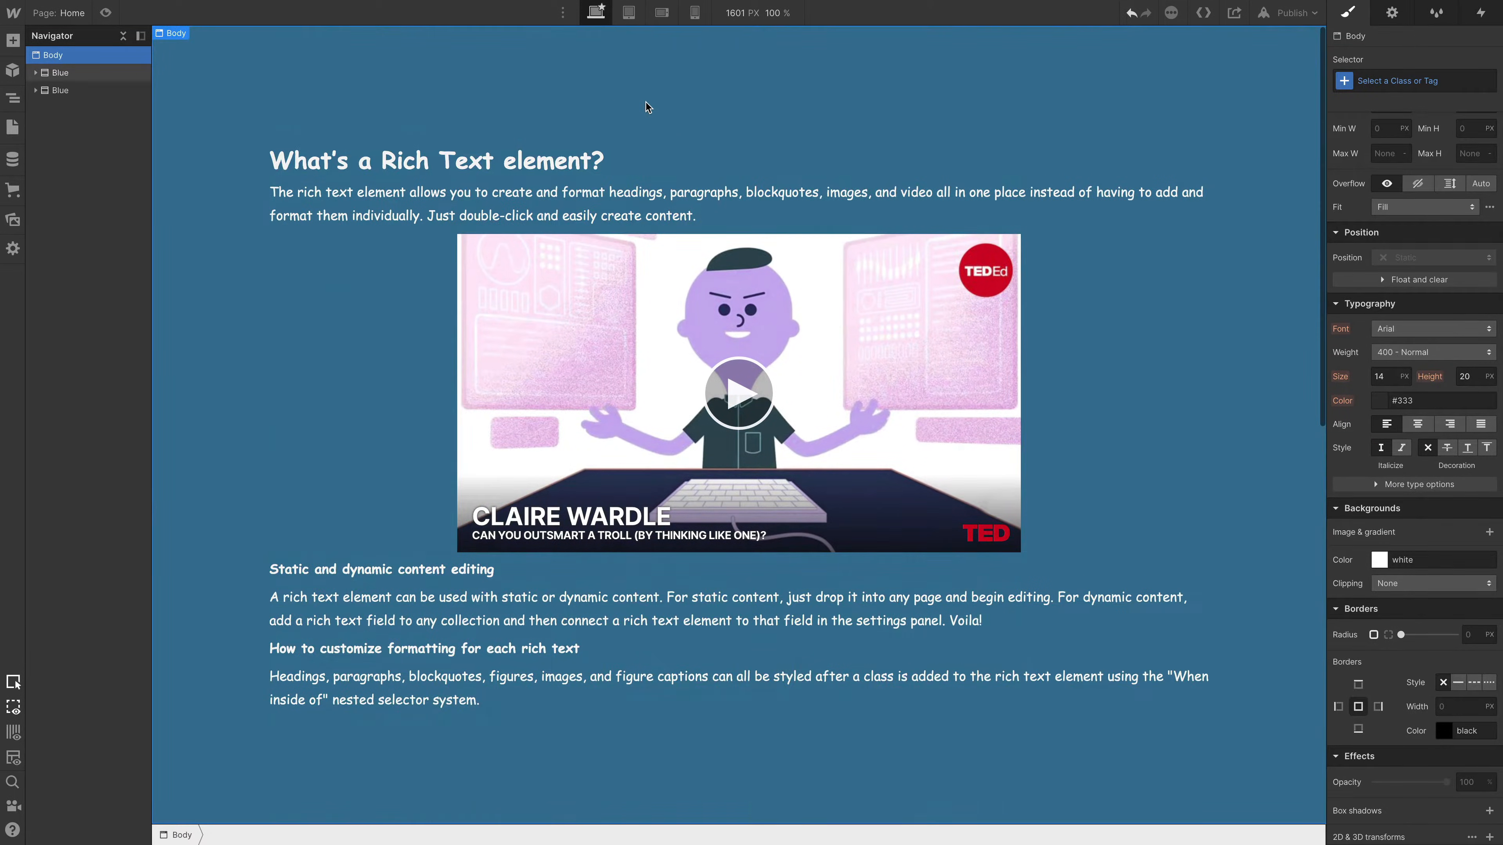
key("super+r")
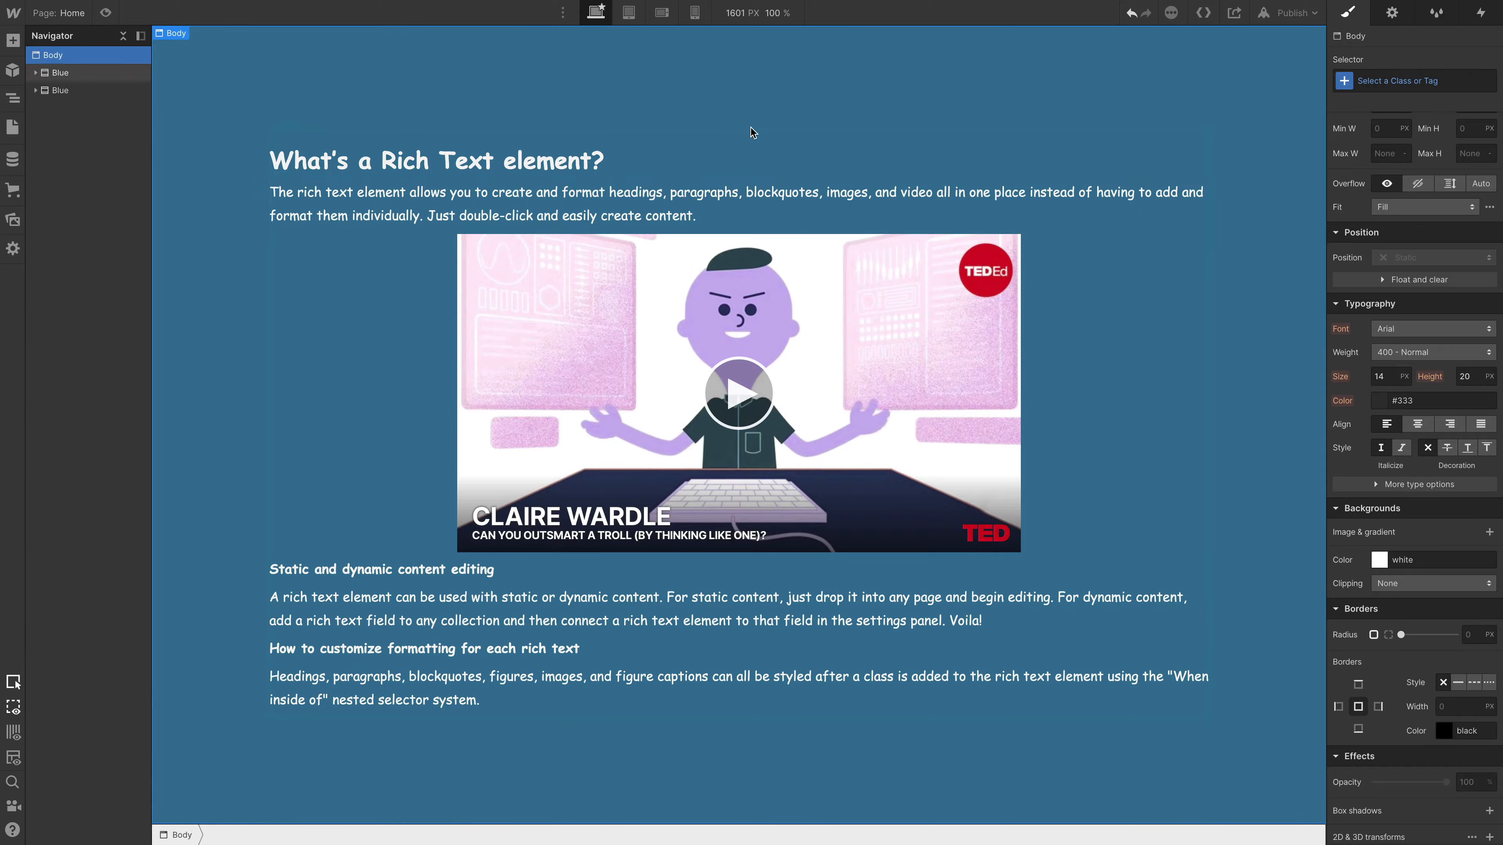
key("a")
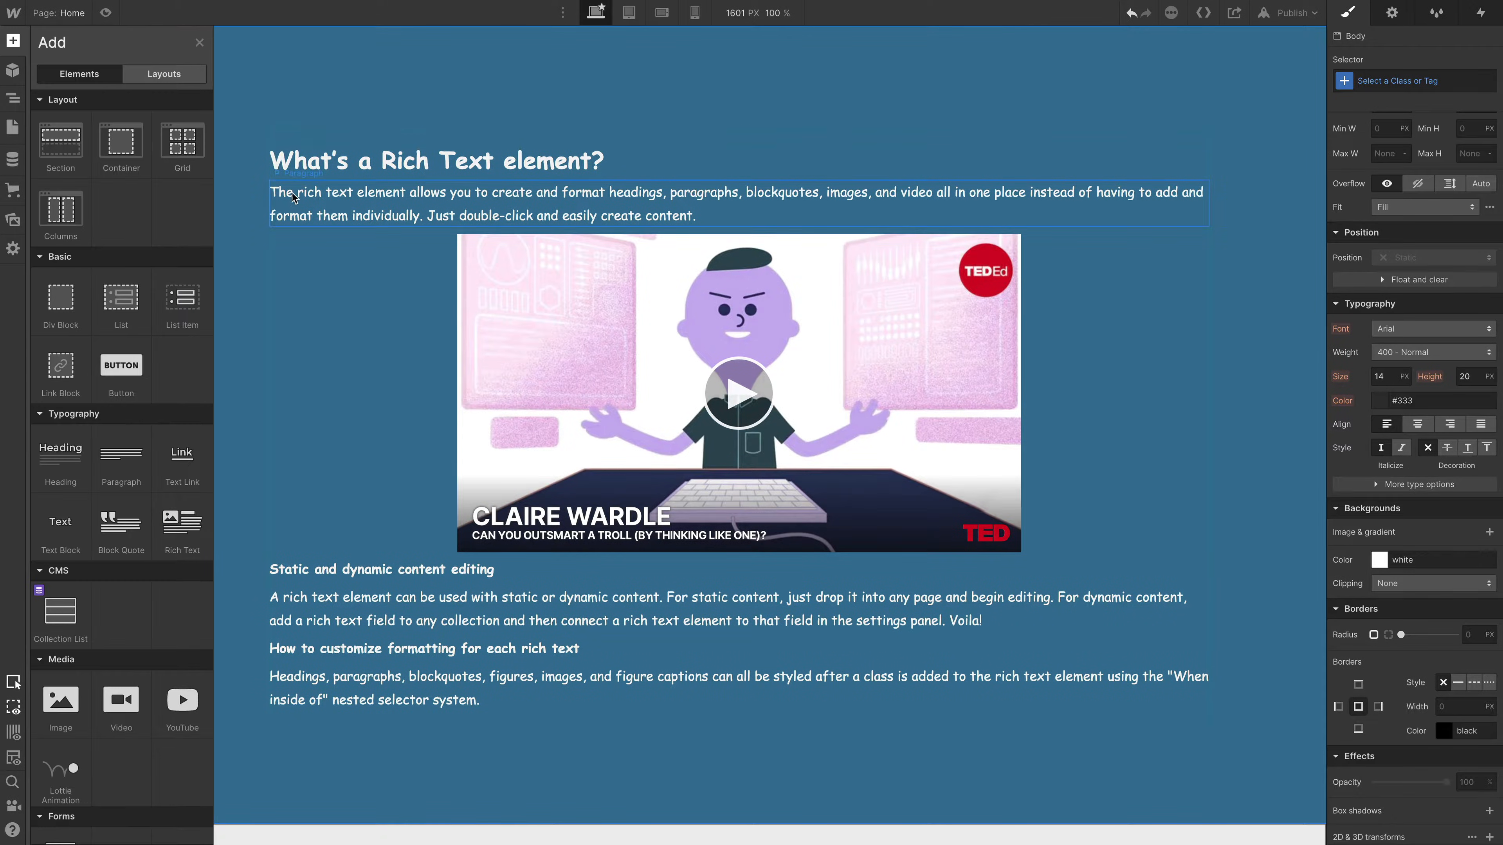
left_click(199, 42)
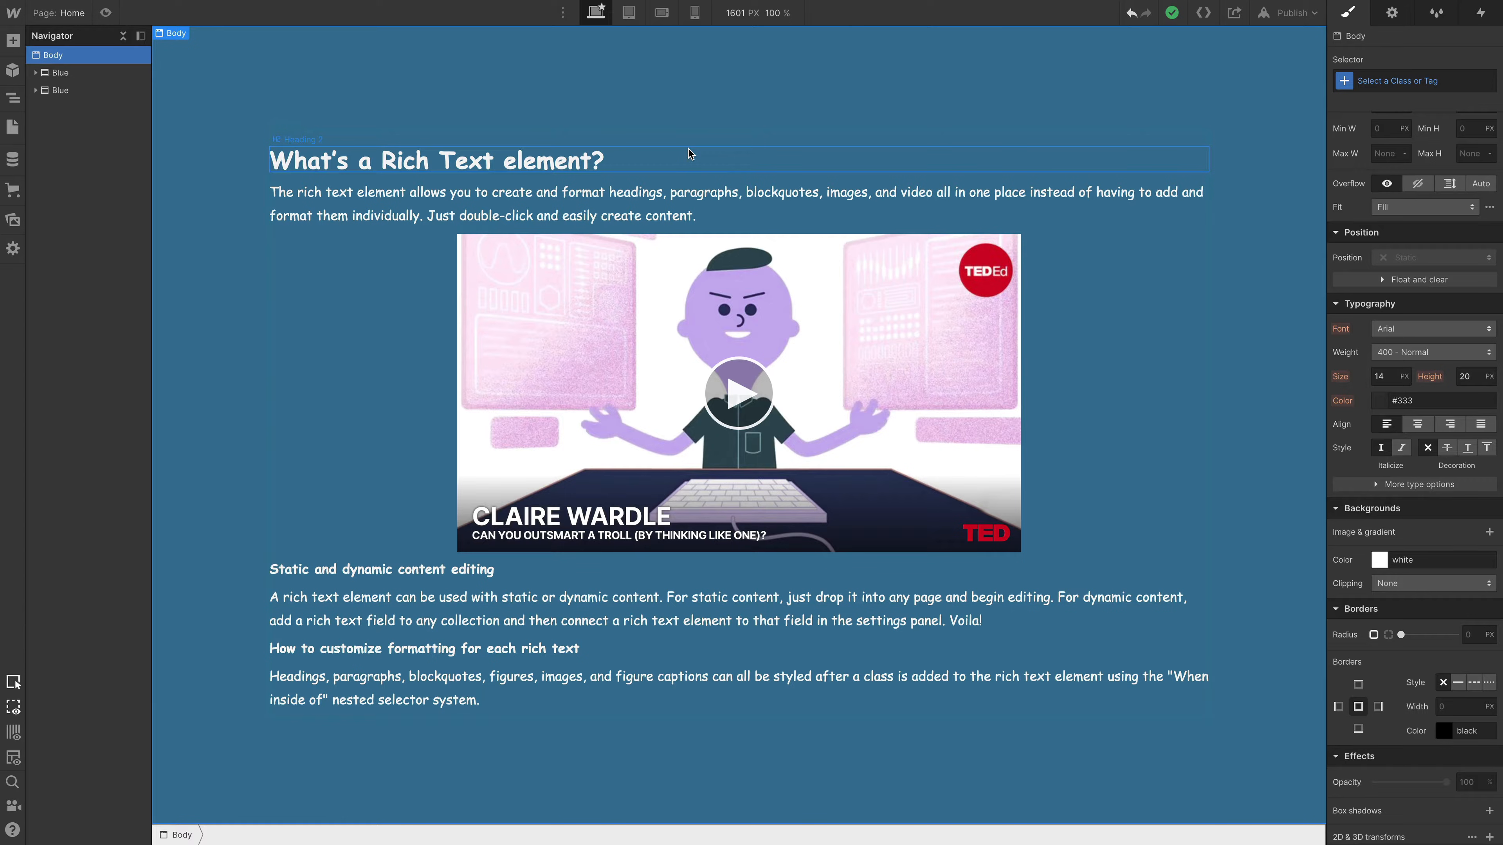
- Insert a Button by searching for "butt" in the quick finder and move it above both Blue sections in the Body
key("super+e")
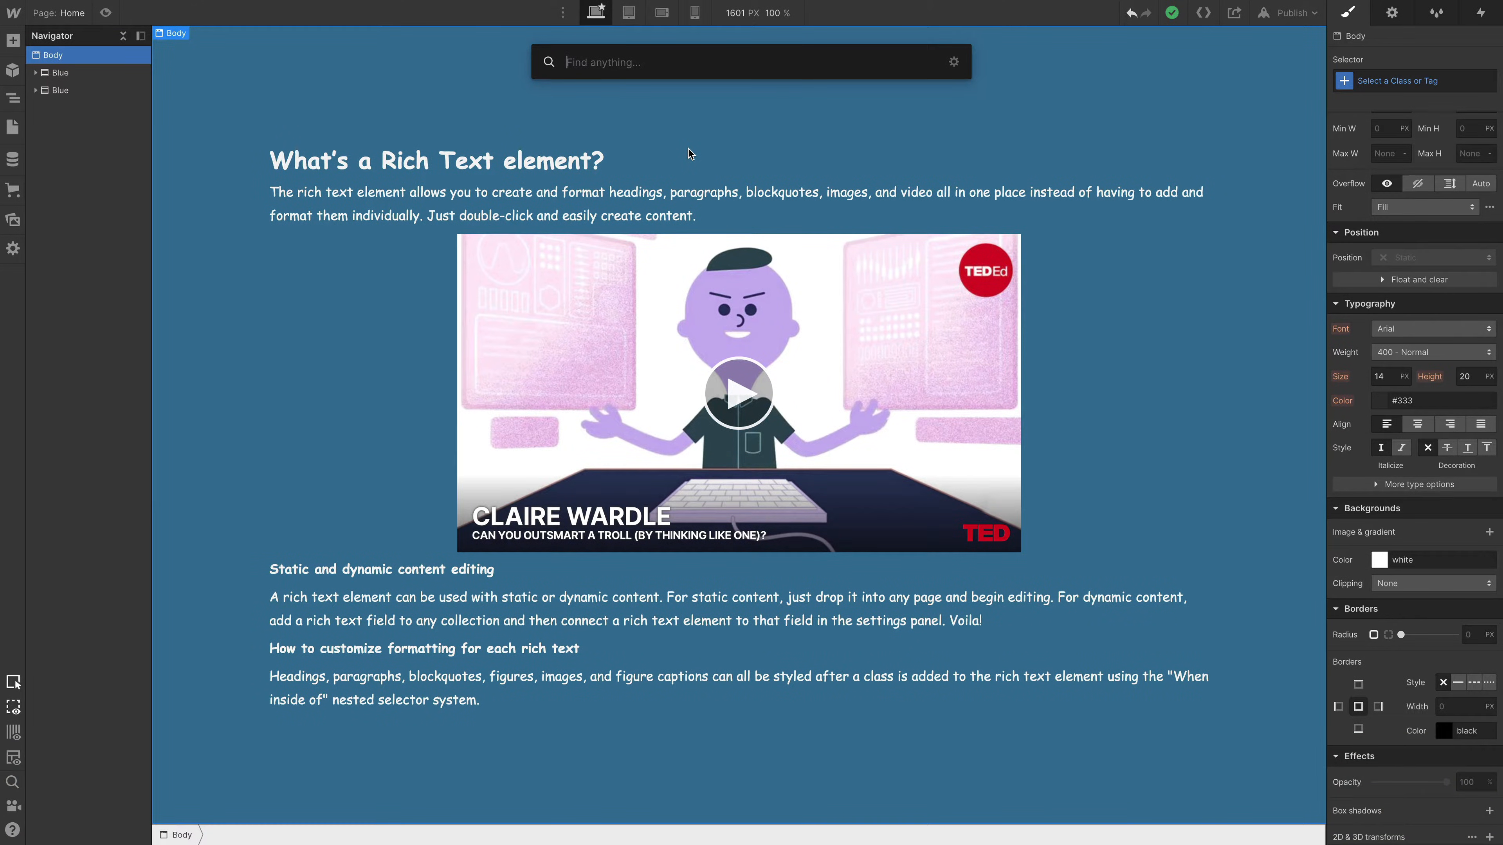
type("butt")
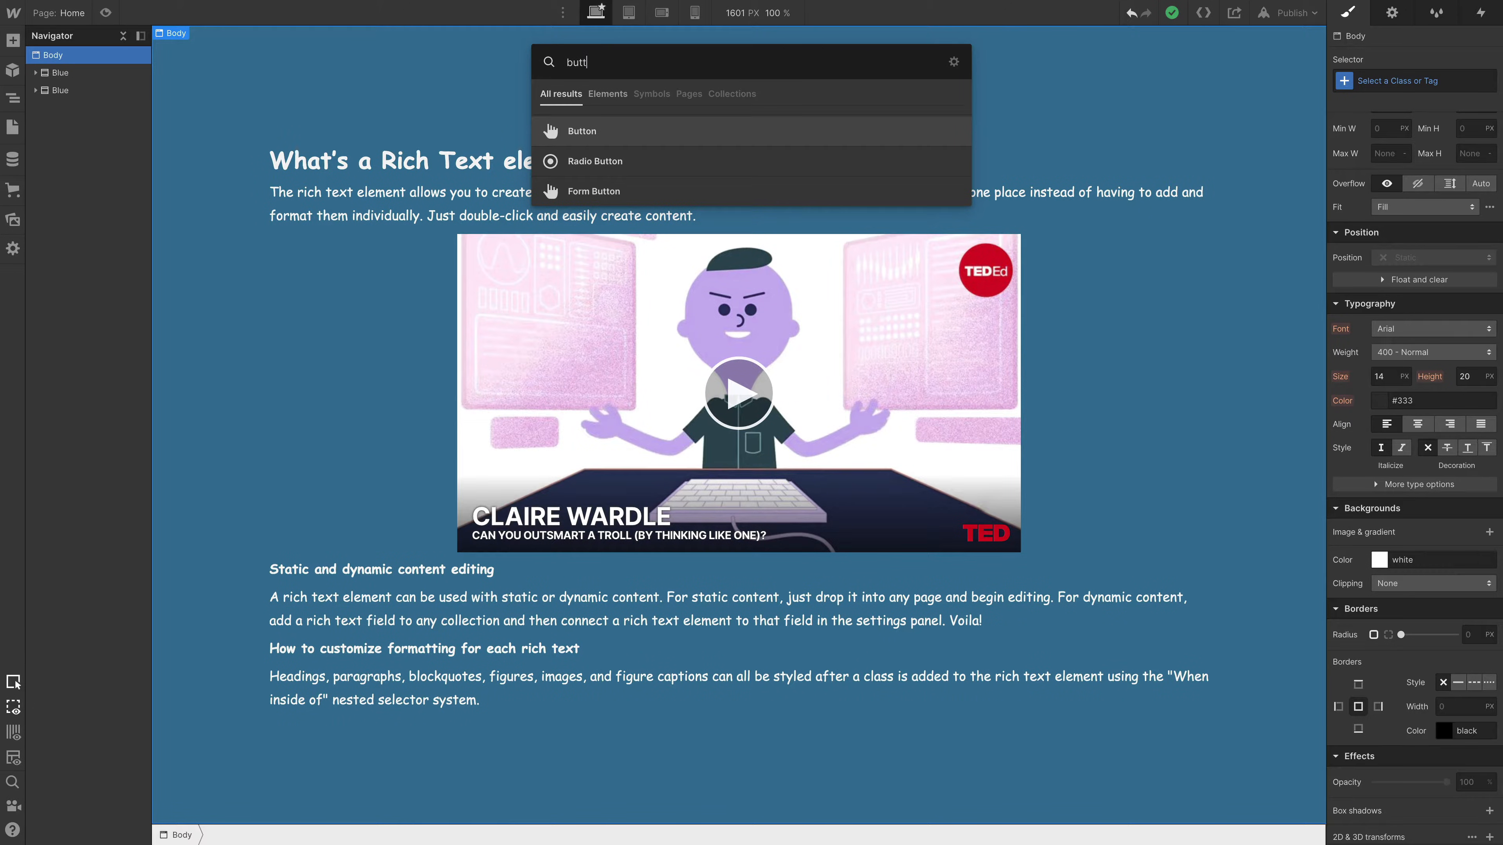
key("Return")
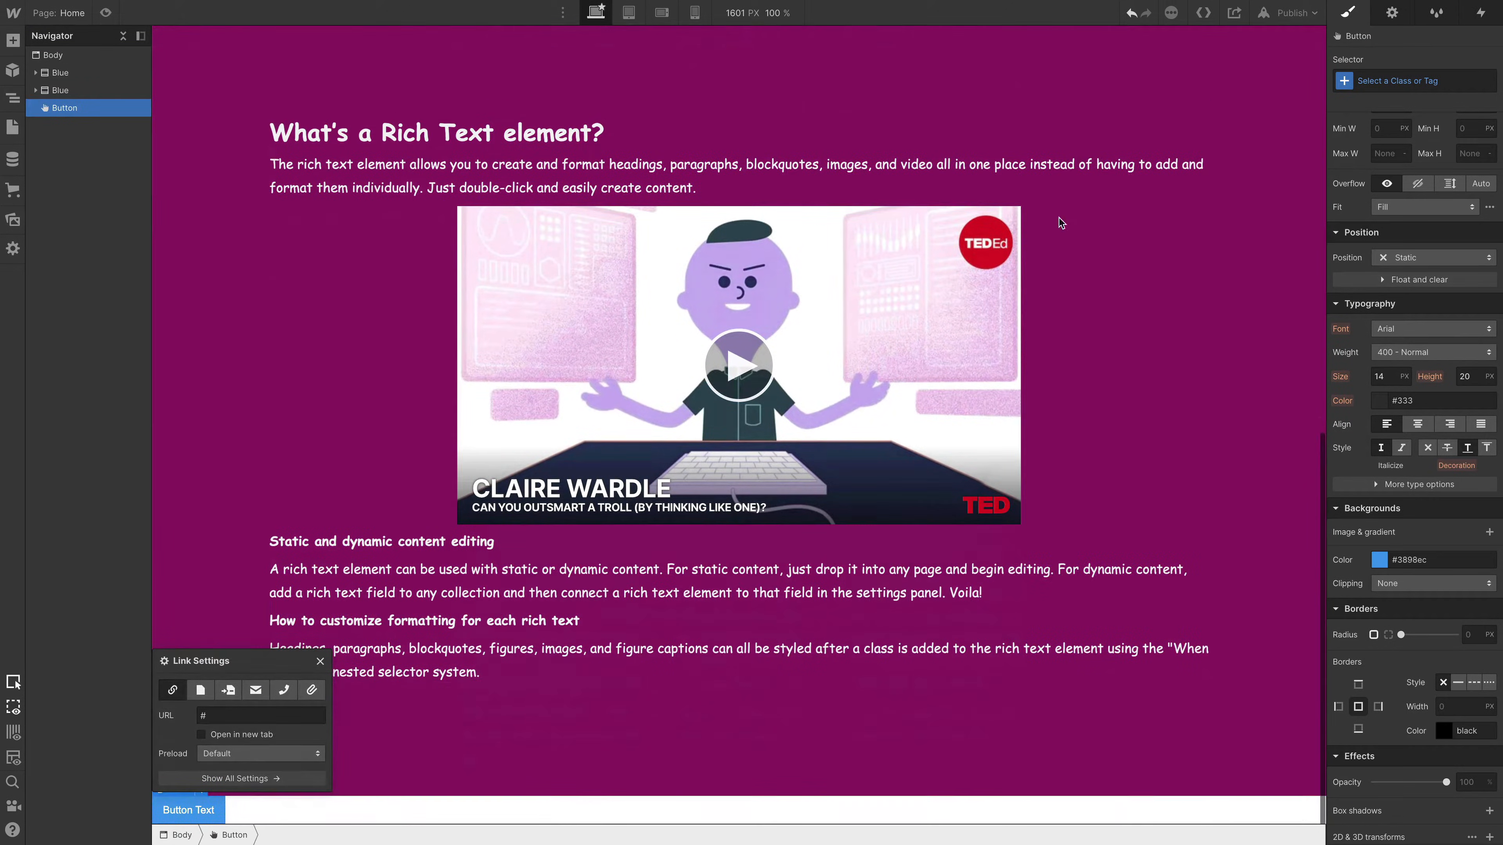
left_click_drag(71, 113, 70, 70)
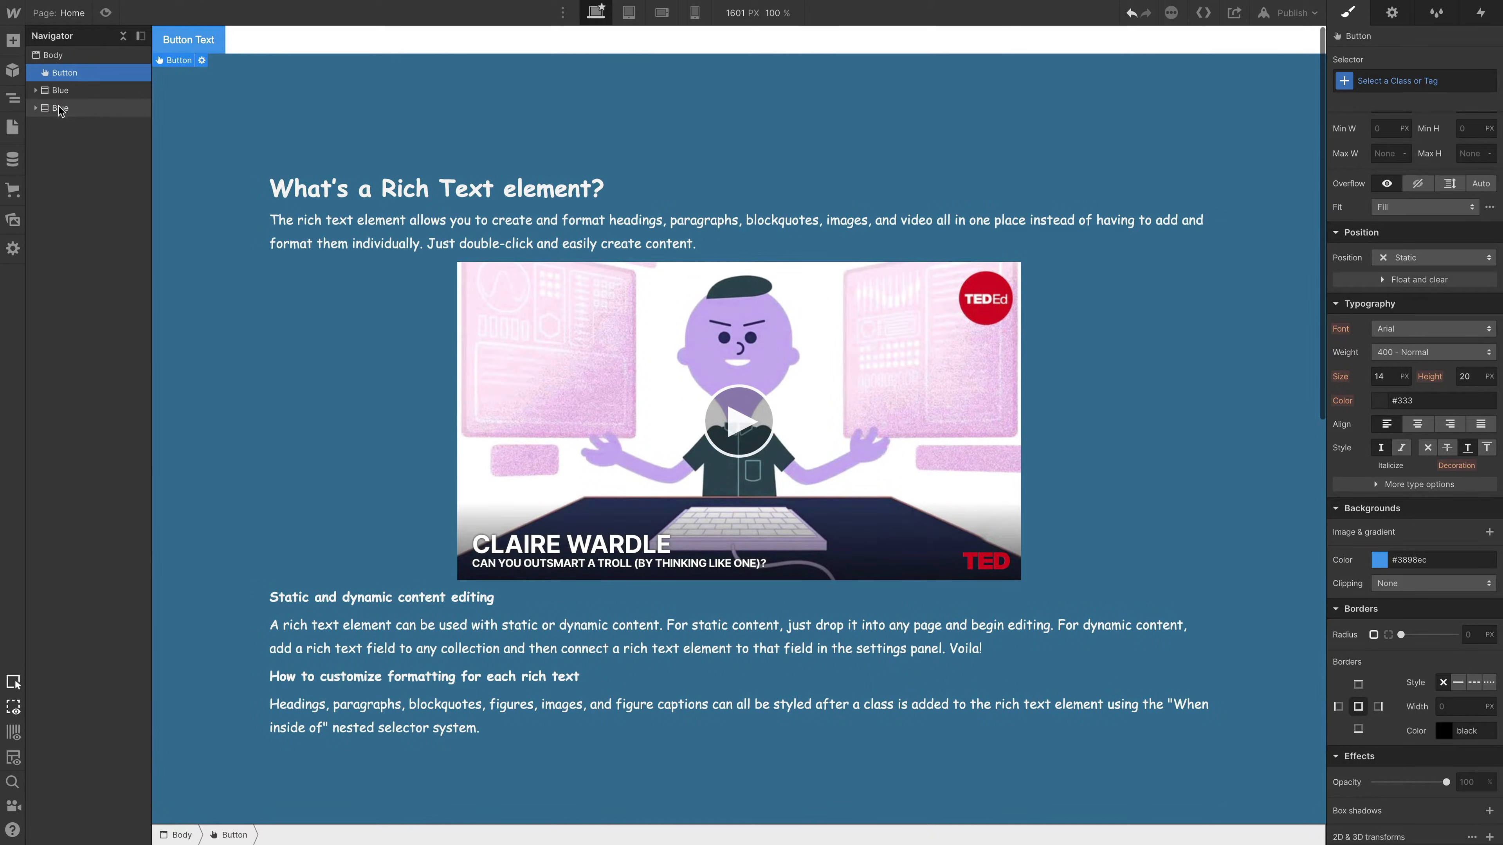
- Set the ID of the magenta Blue section to "section" in its element settings
left_click(81, 108)
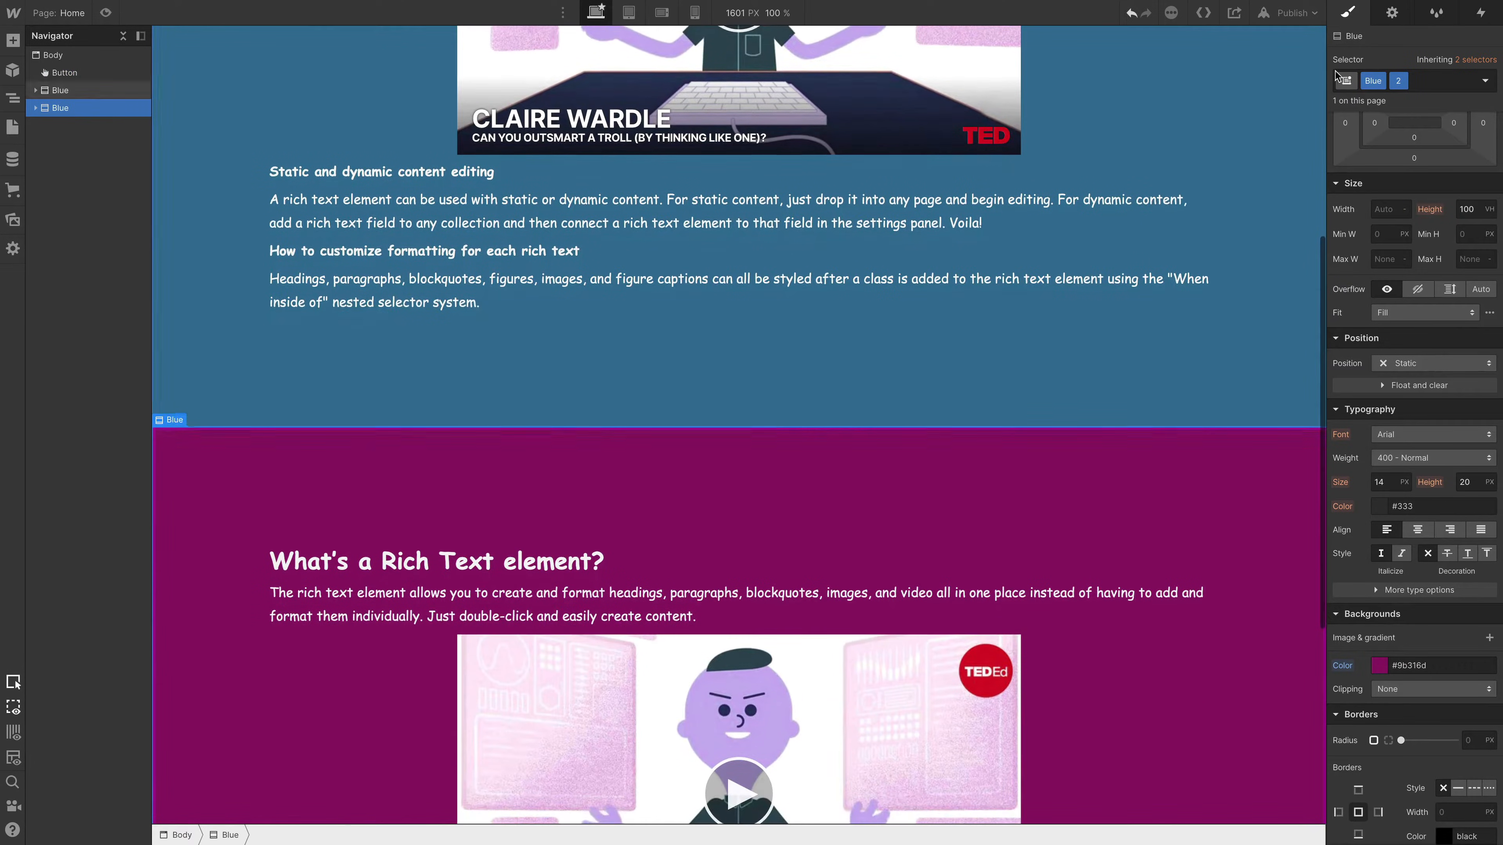
key("d")
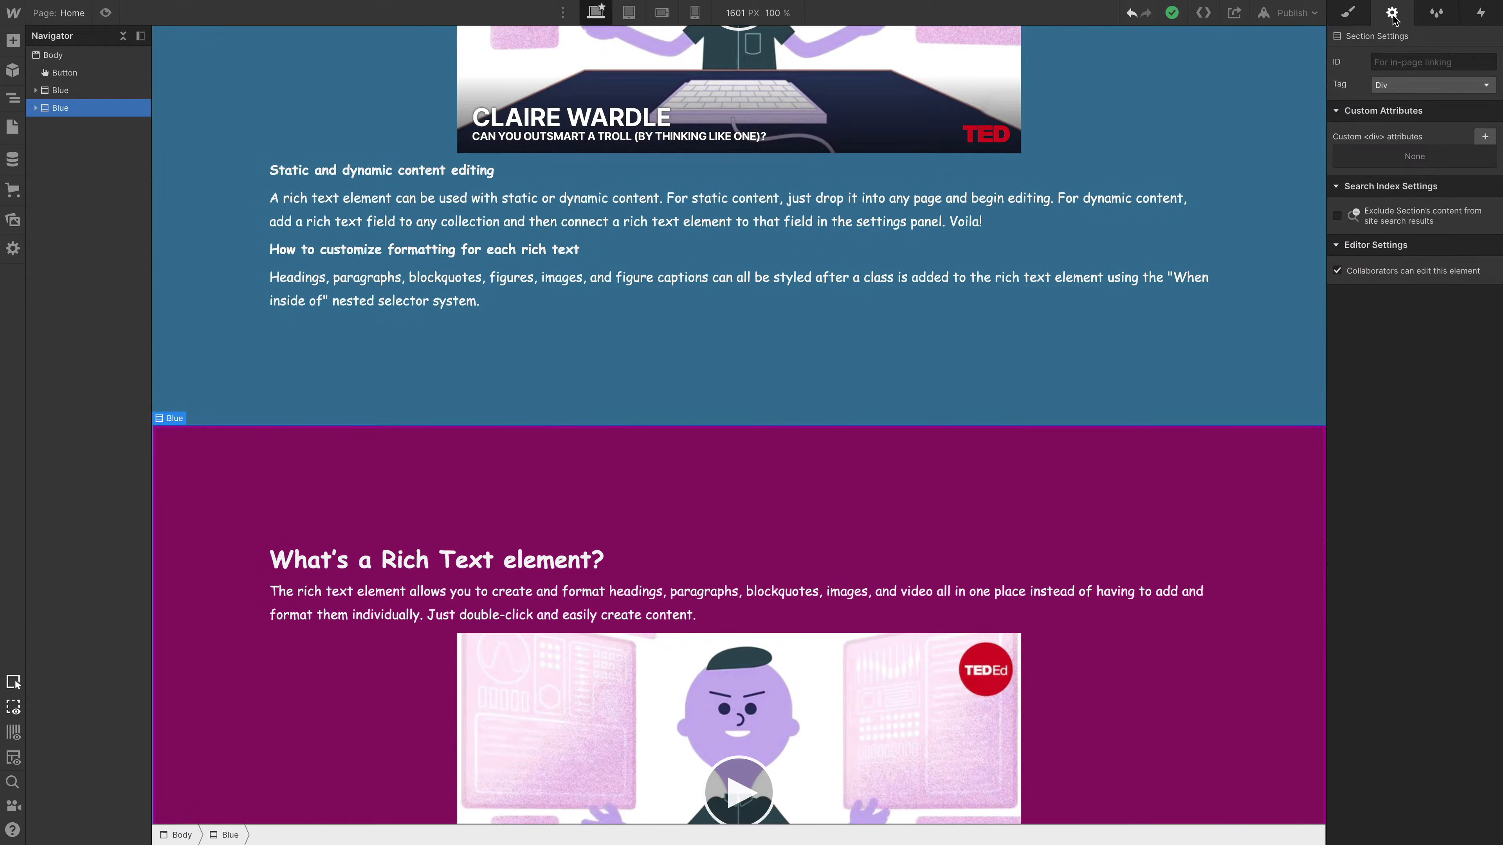
left_click(1395, 63)
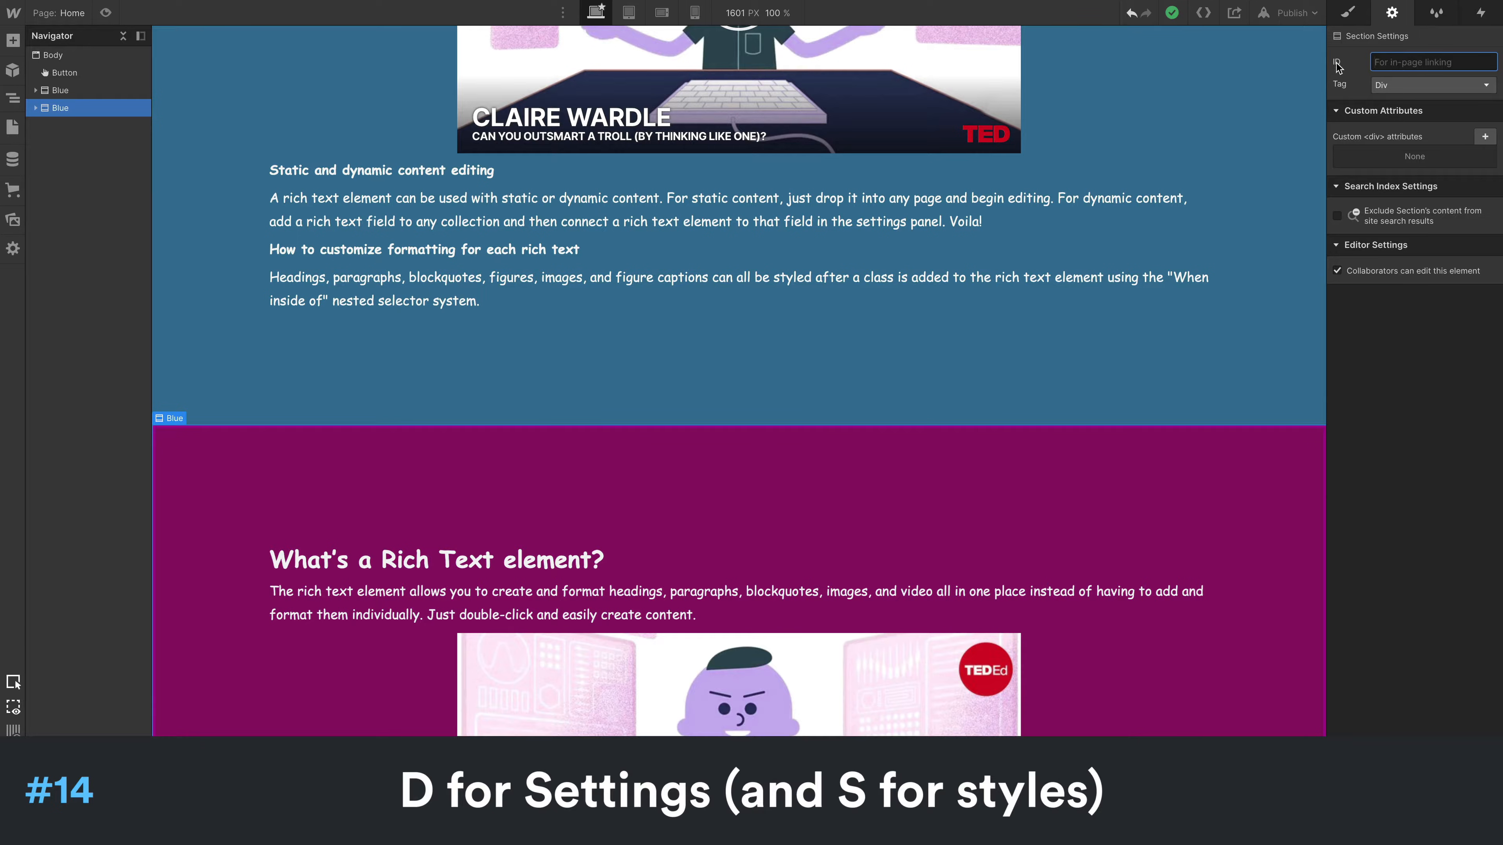
type("section")
key("ctrl+a")
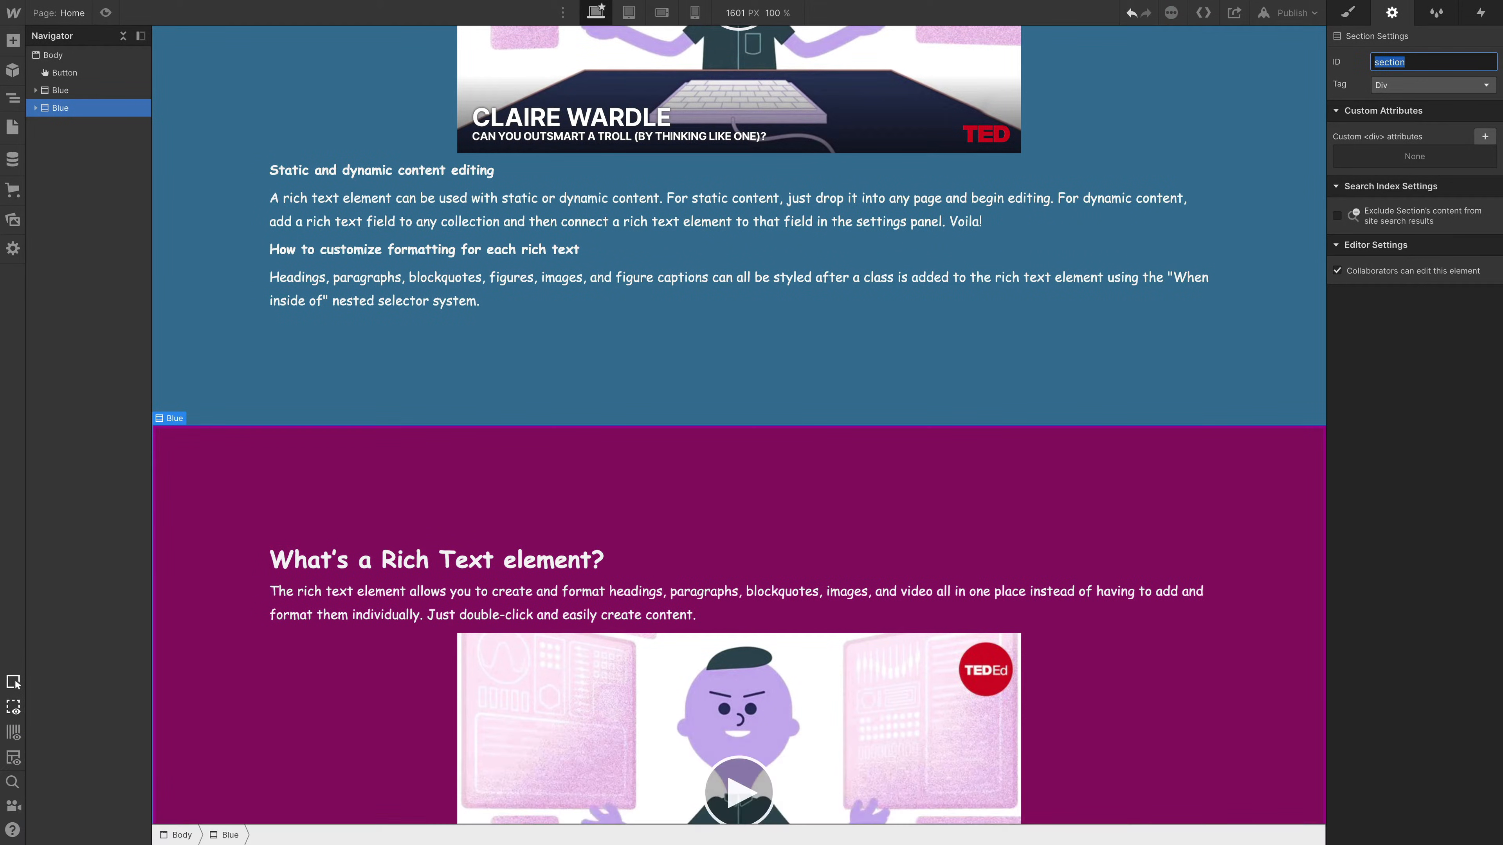
- Link the Button to the page section with the ID "section"
left_click(65, 74)
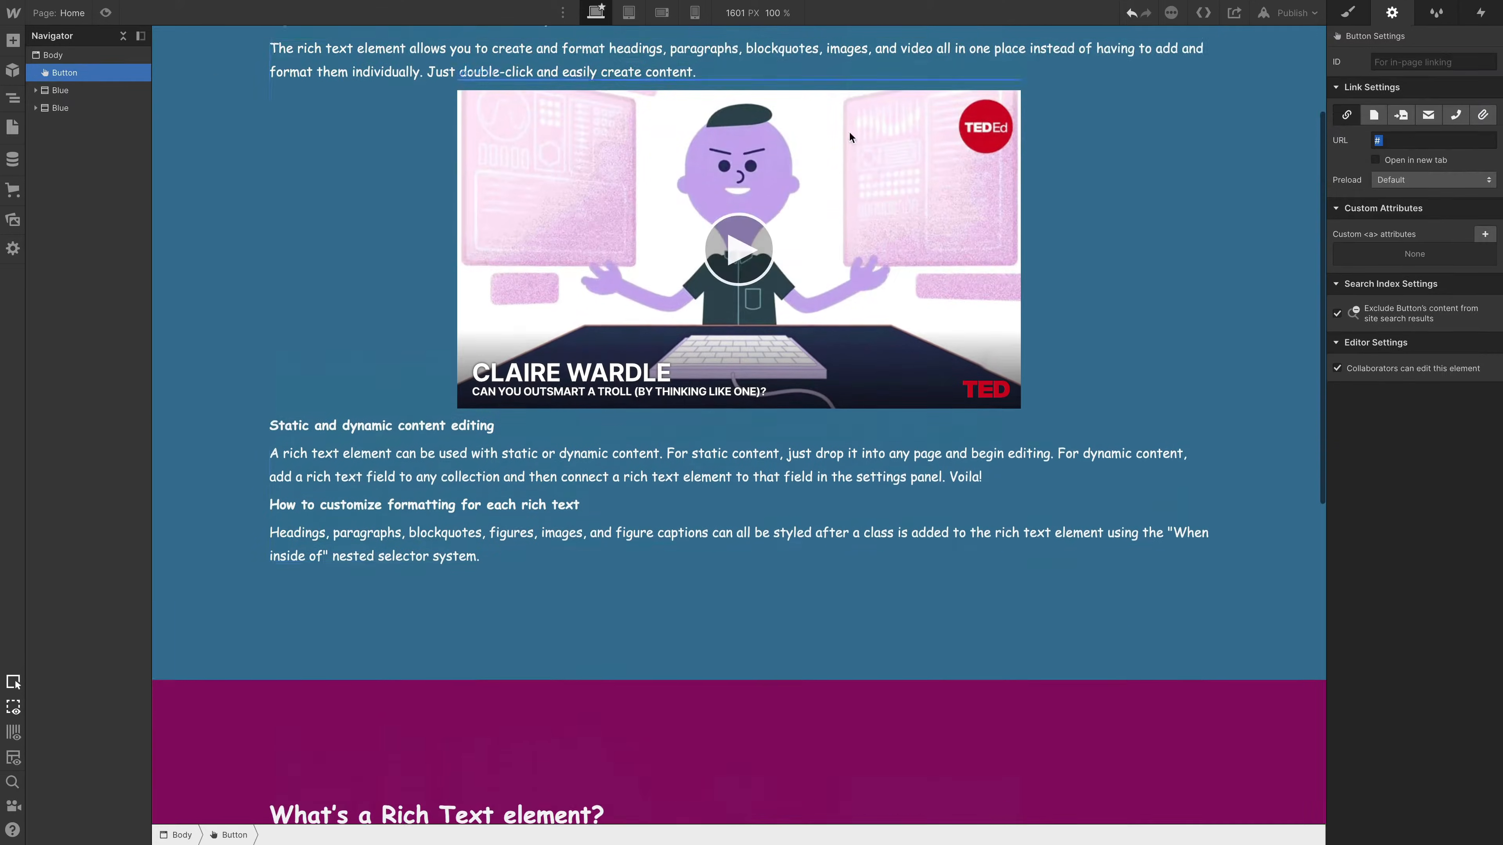
left_click(1400, 115)
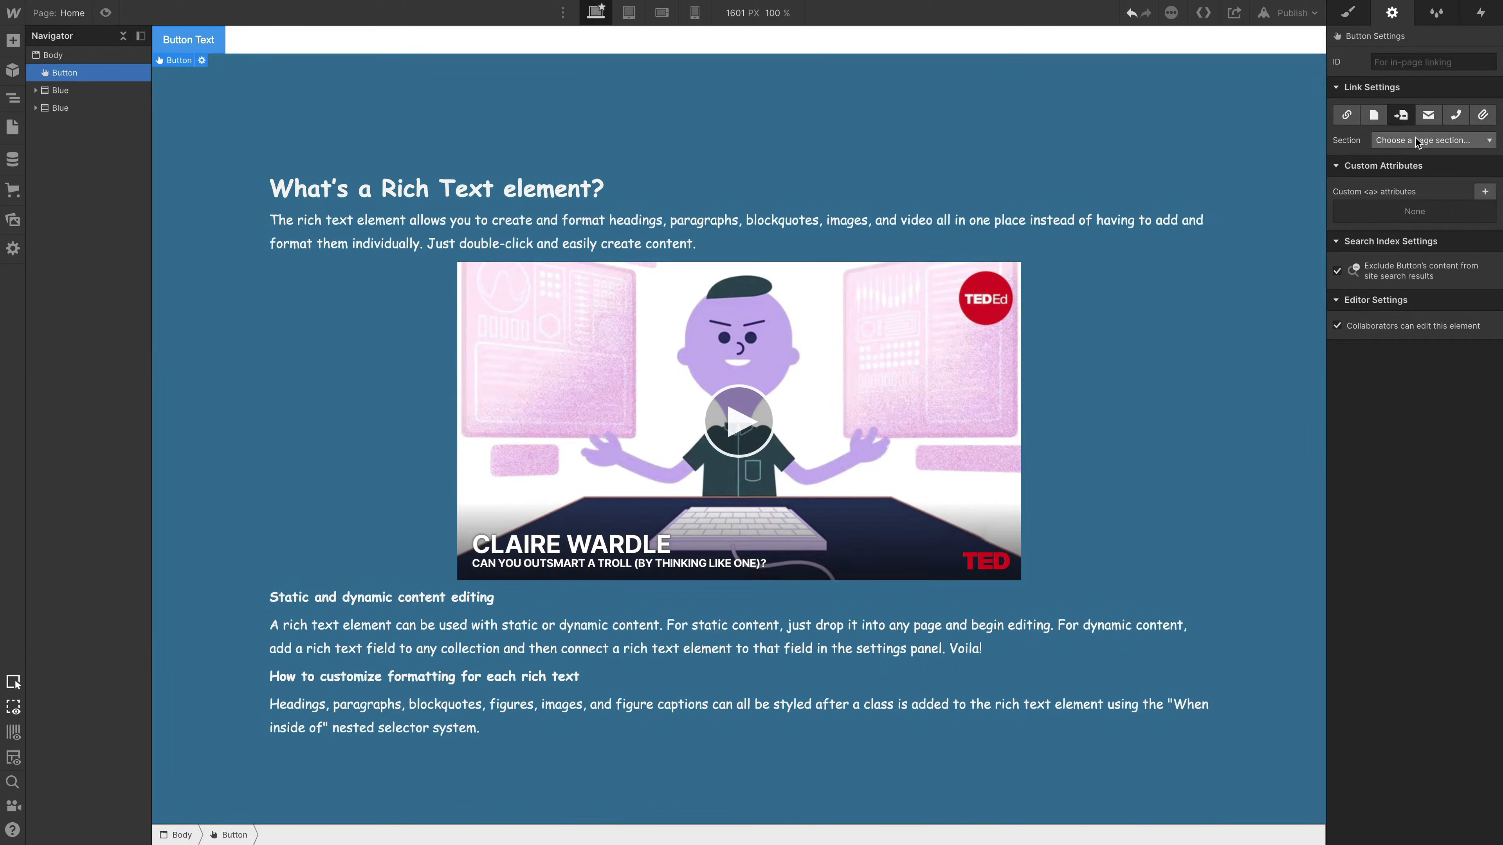
left_click(1427, 140)
left_click(1400, 173)
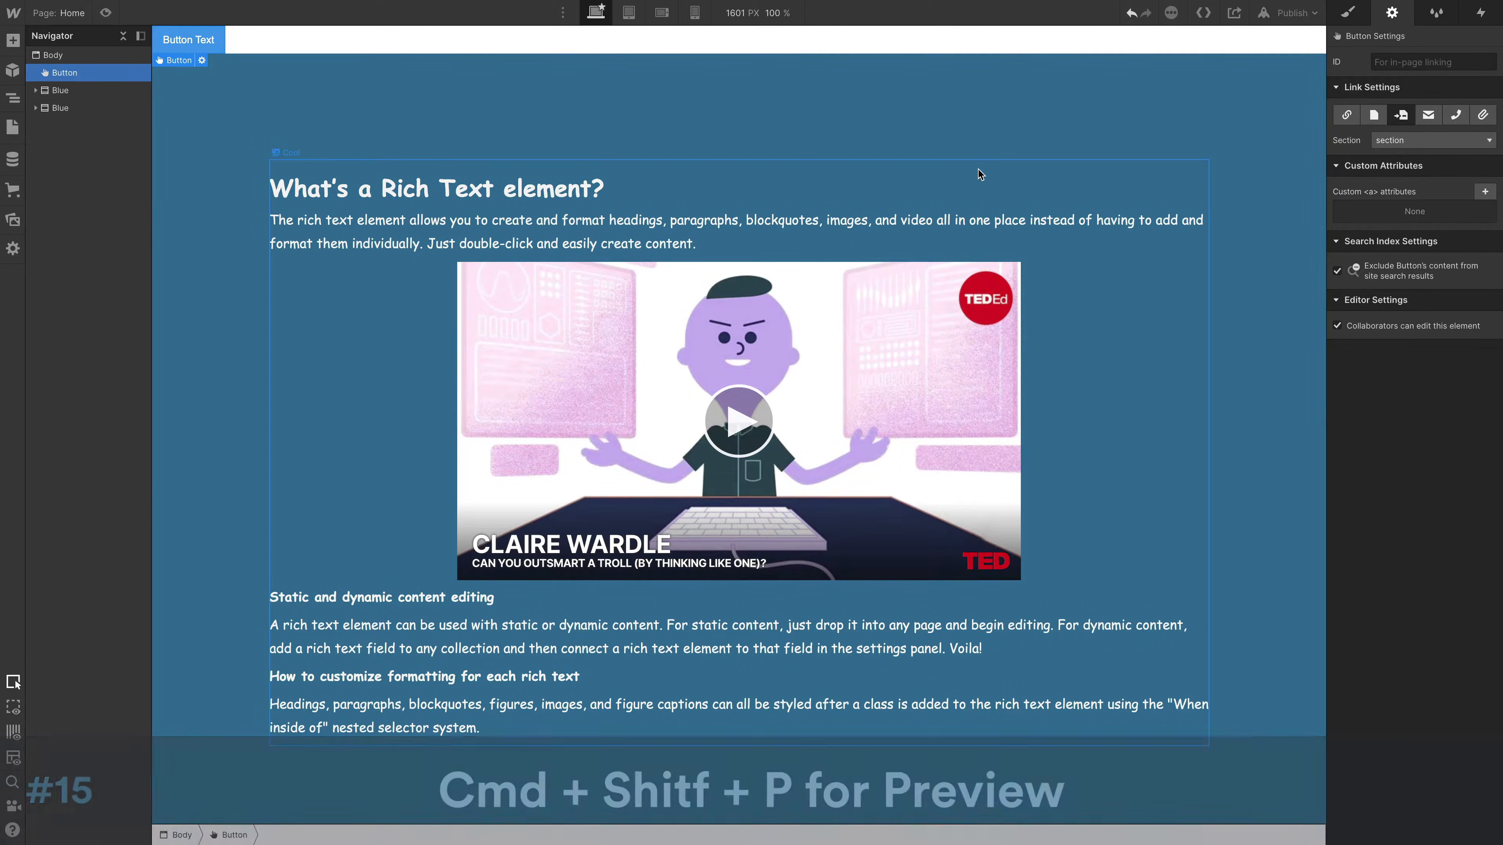
- Preview the page and test the button's link to the magenta section
key("super+shift+p")
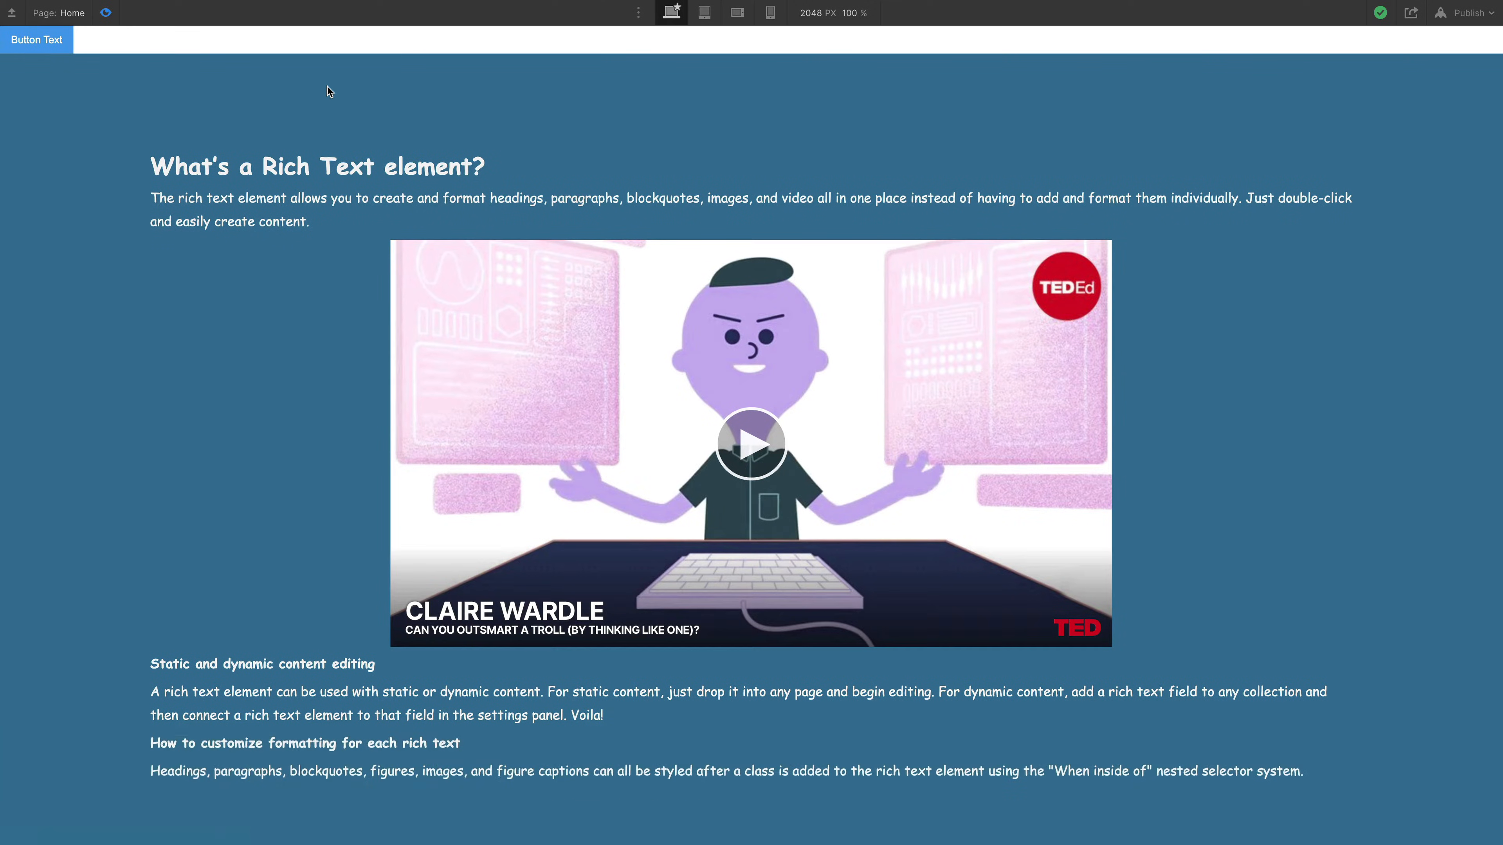
left_click(46, 45)
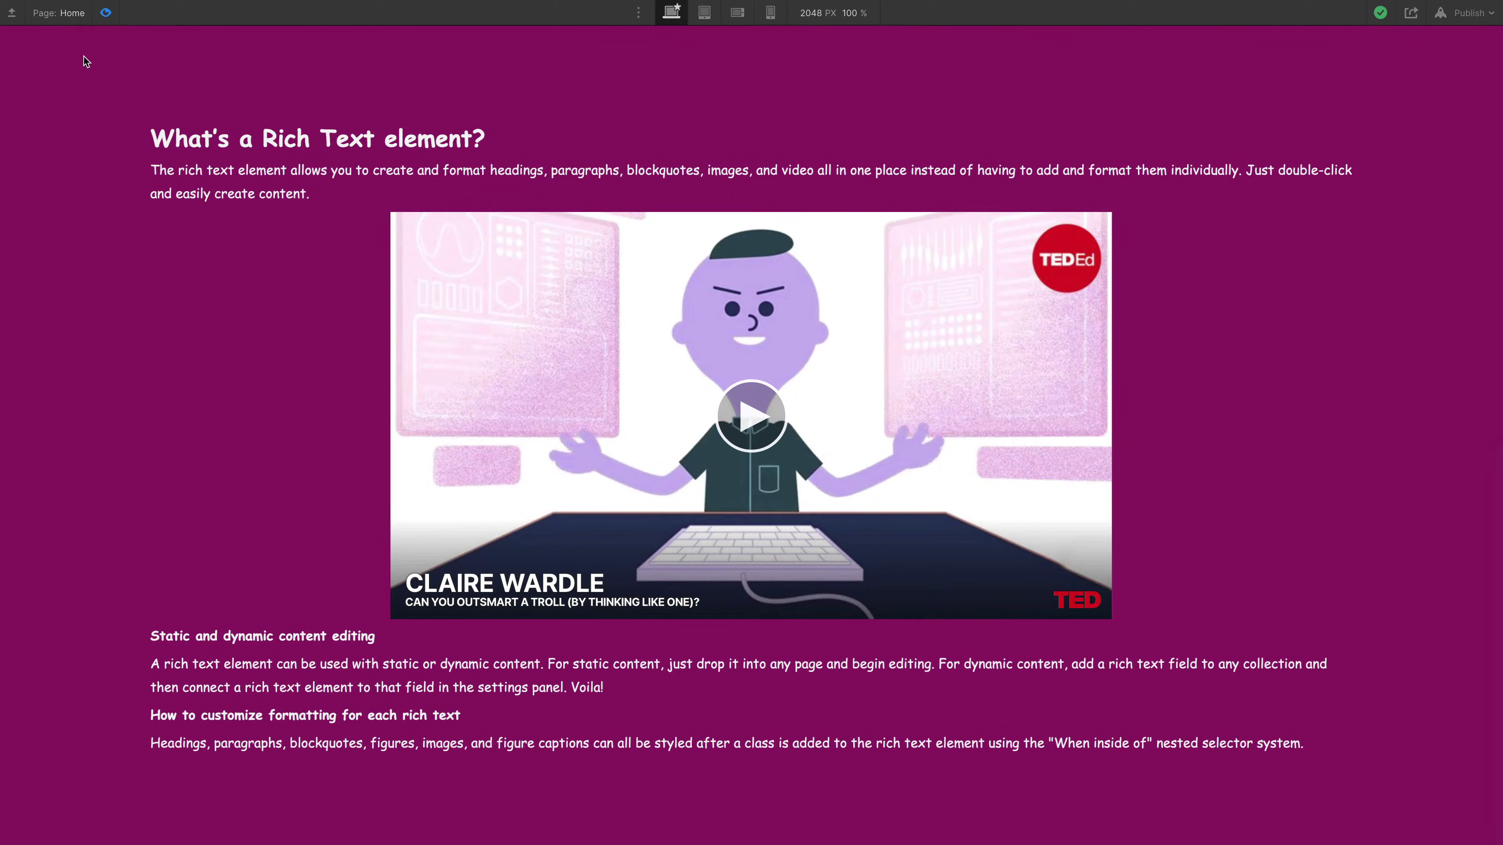
- Exit the preview and add a custom attribute named data-scroll-time with the value 20 to the magenta Blue section
left_click(105, 13)
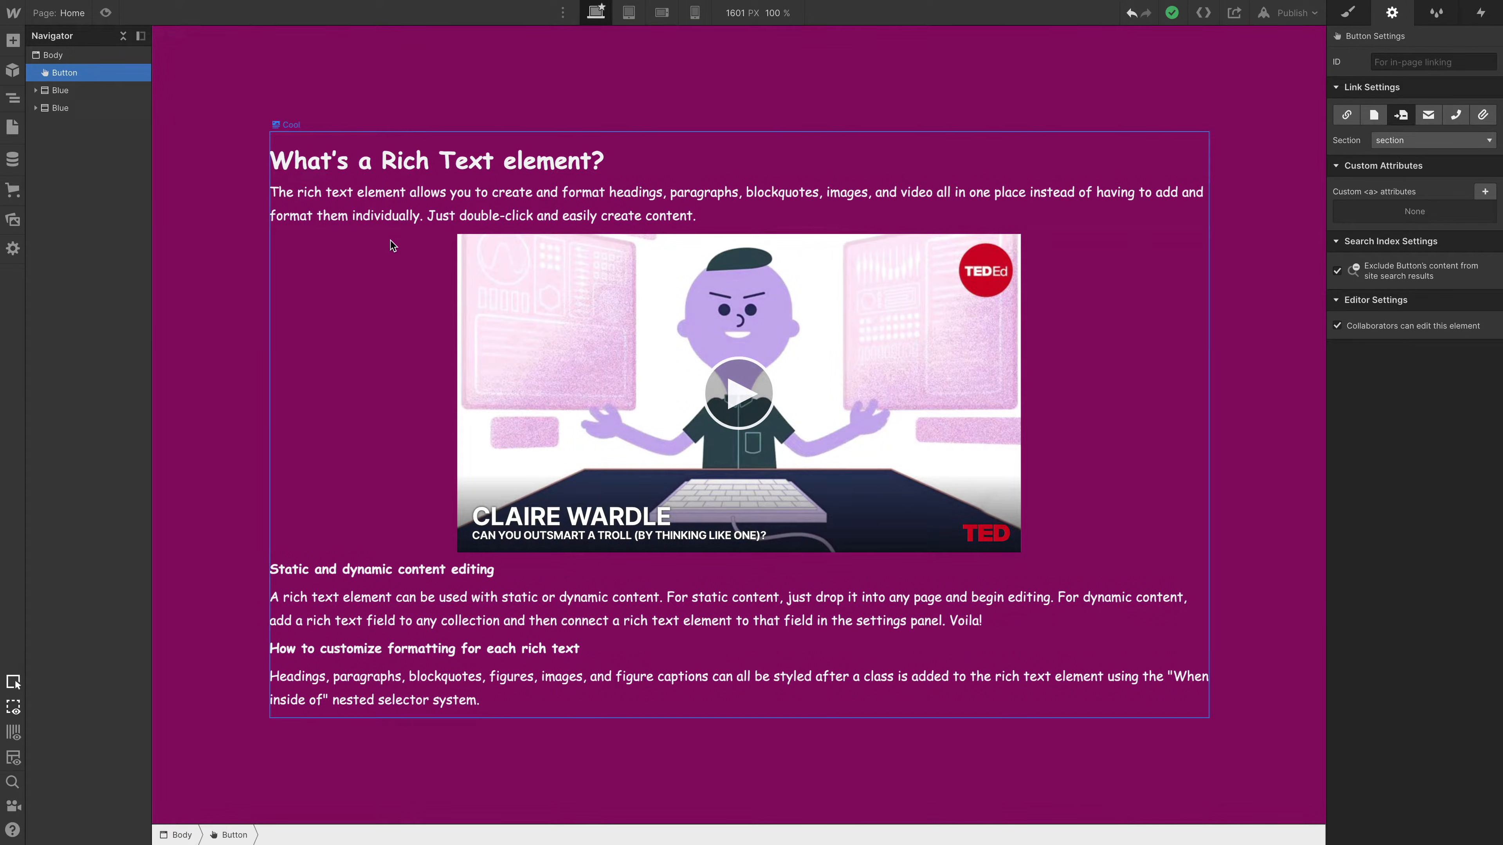
left_click(80, 109)
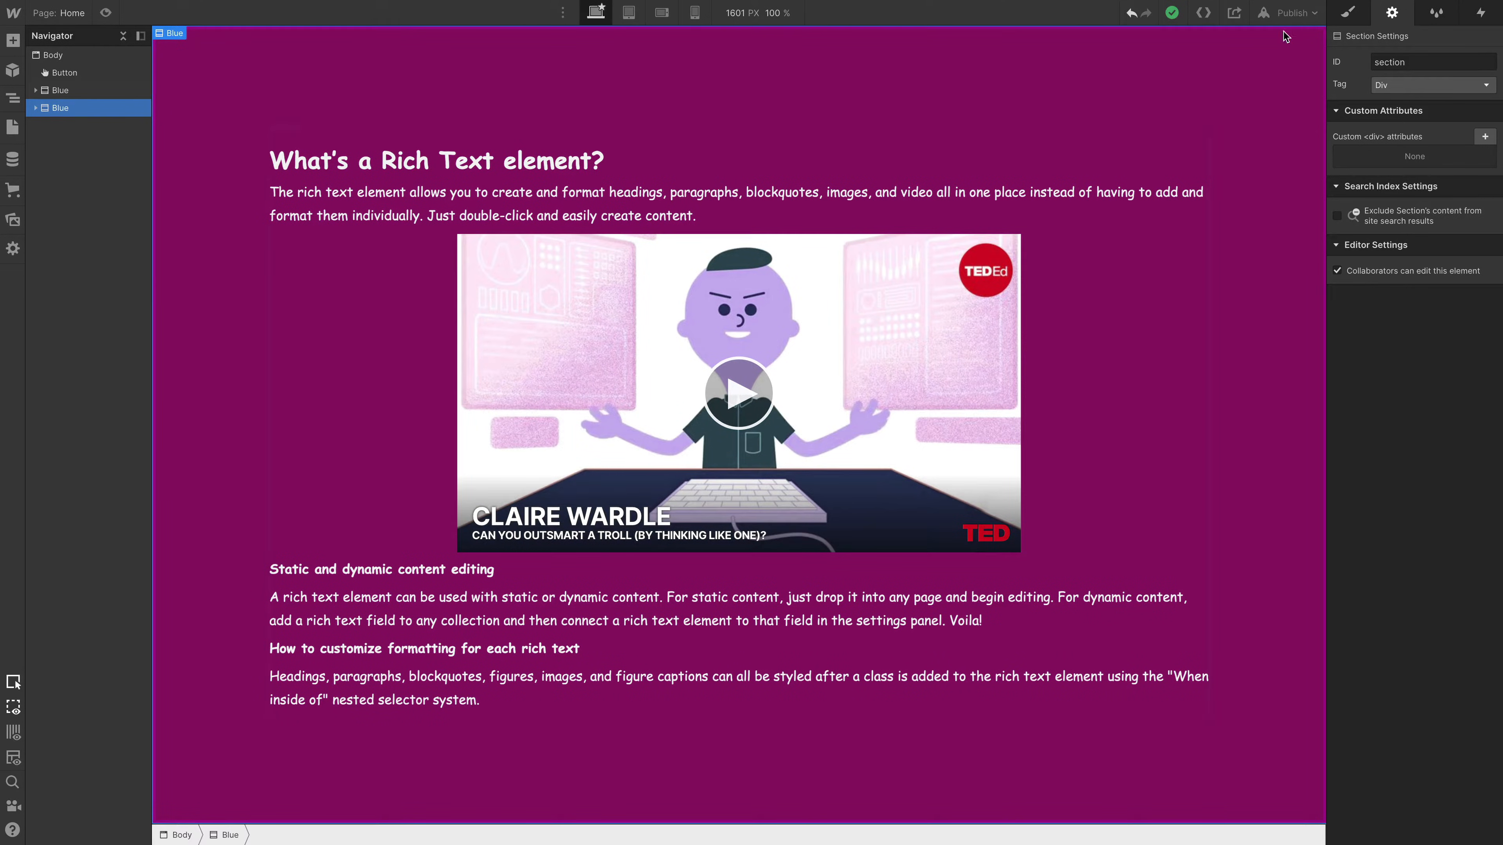
left_click(1485, 137)
type("data-scroll-time")
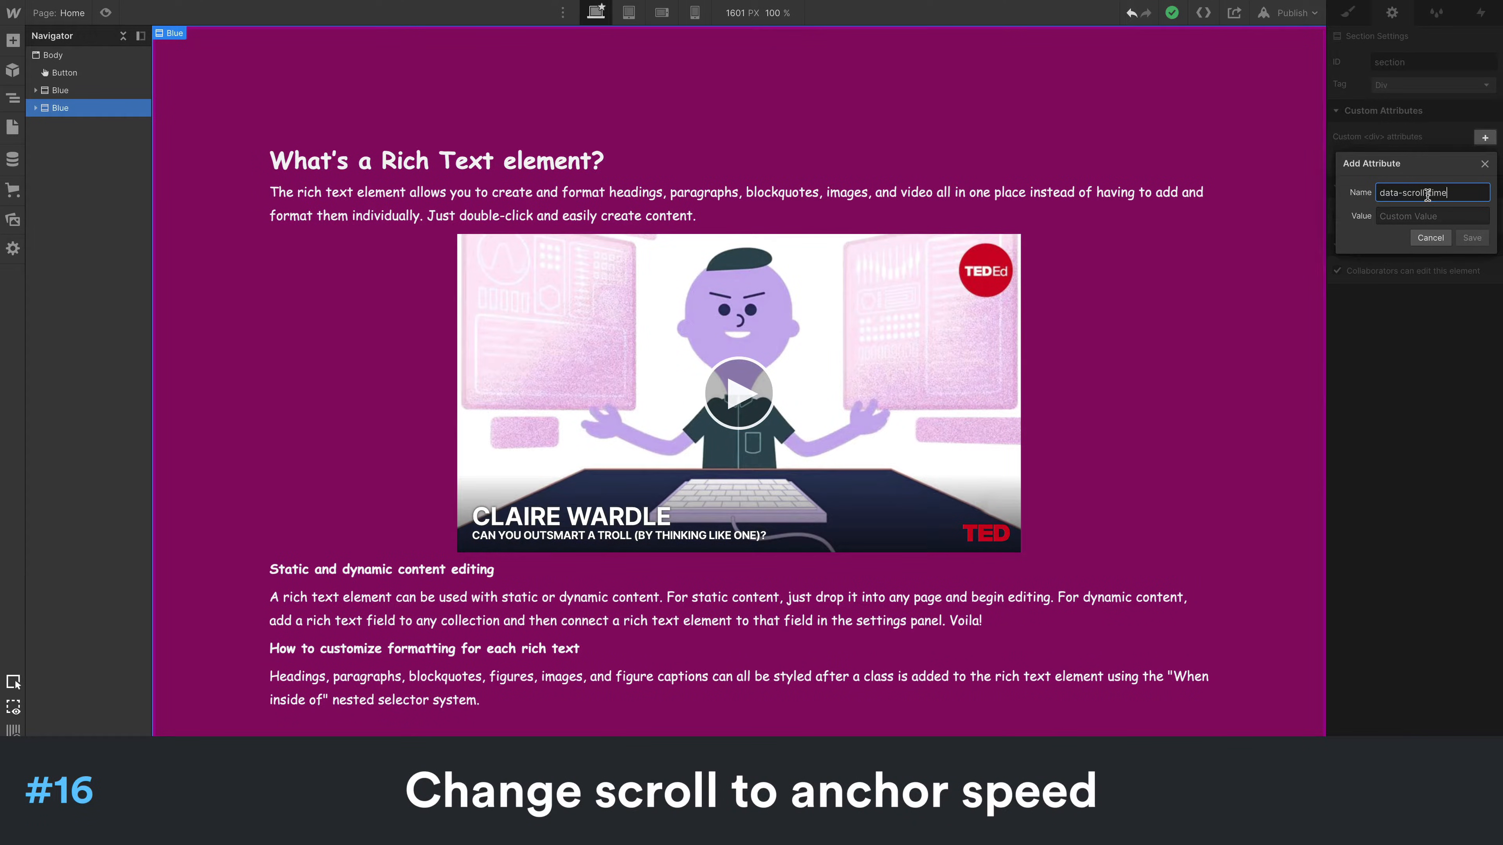
left_click(1412, 210)
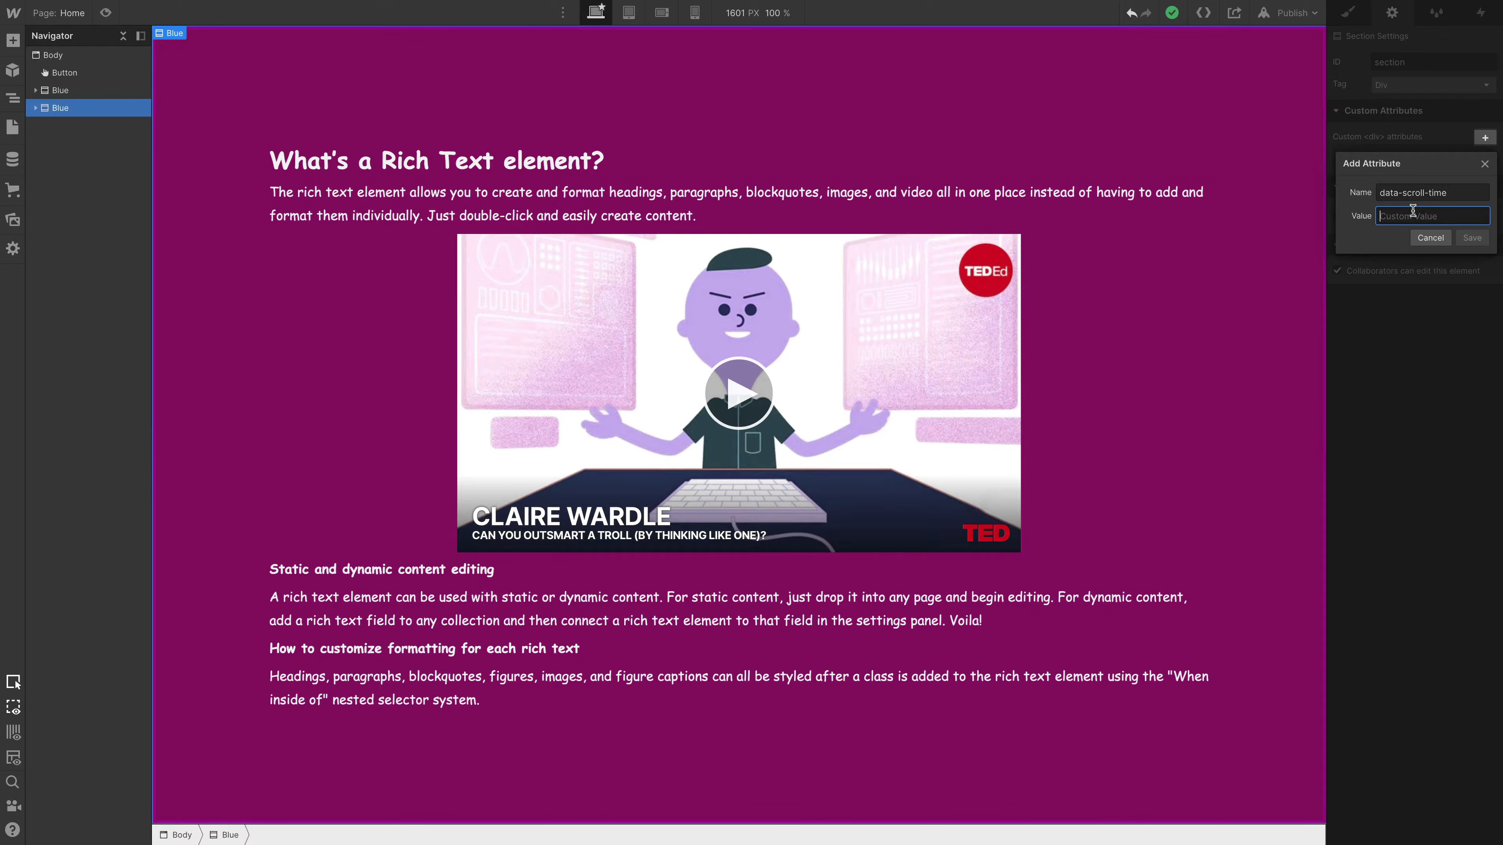
type("1")
key("BackSpace")
type("20")
left_click(1472, 239)
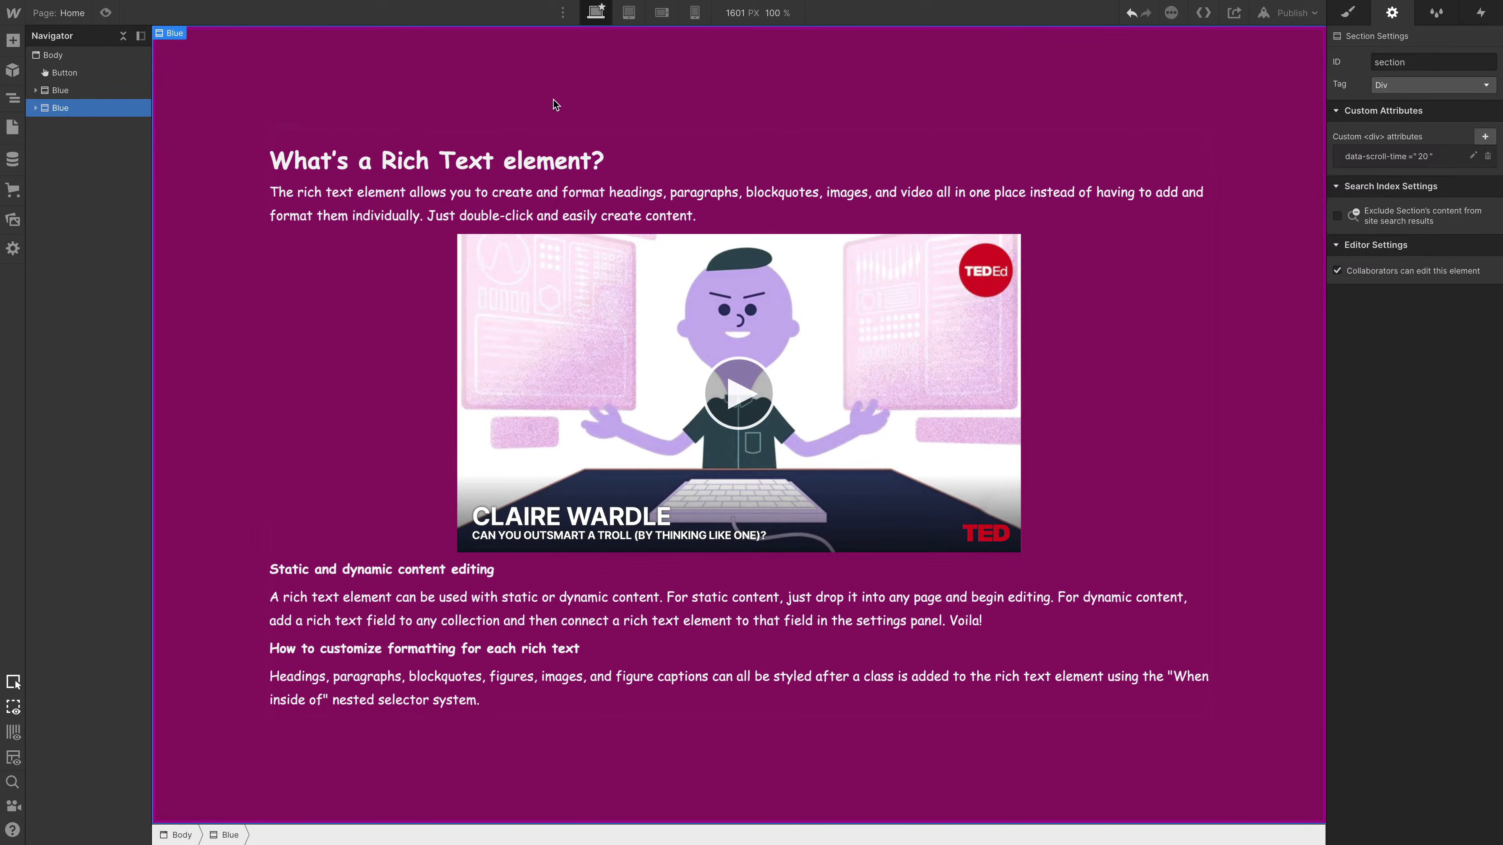
- Preview the page to check the scroll from the button to the magenta section, and return to editing
key("ctrl+shift+p")
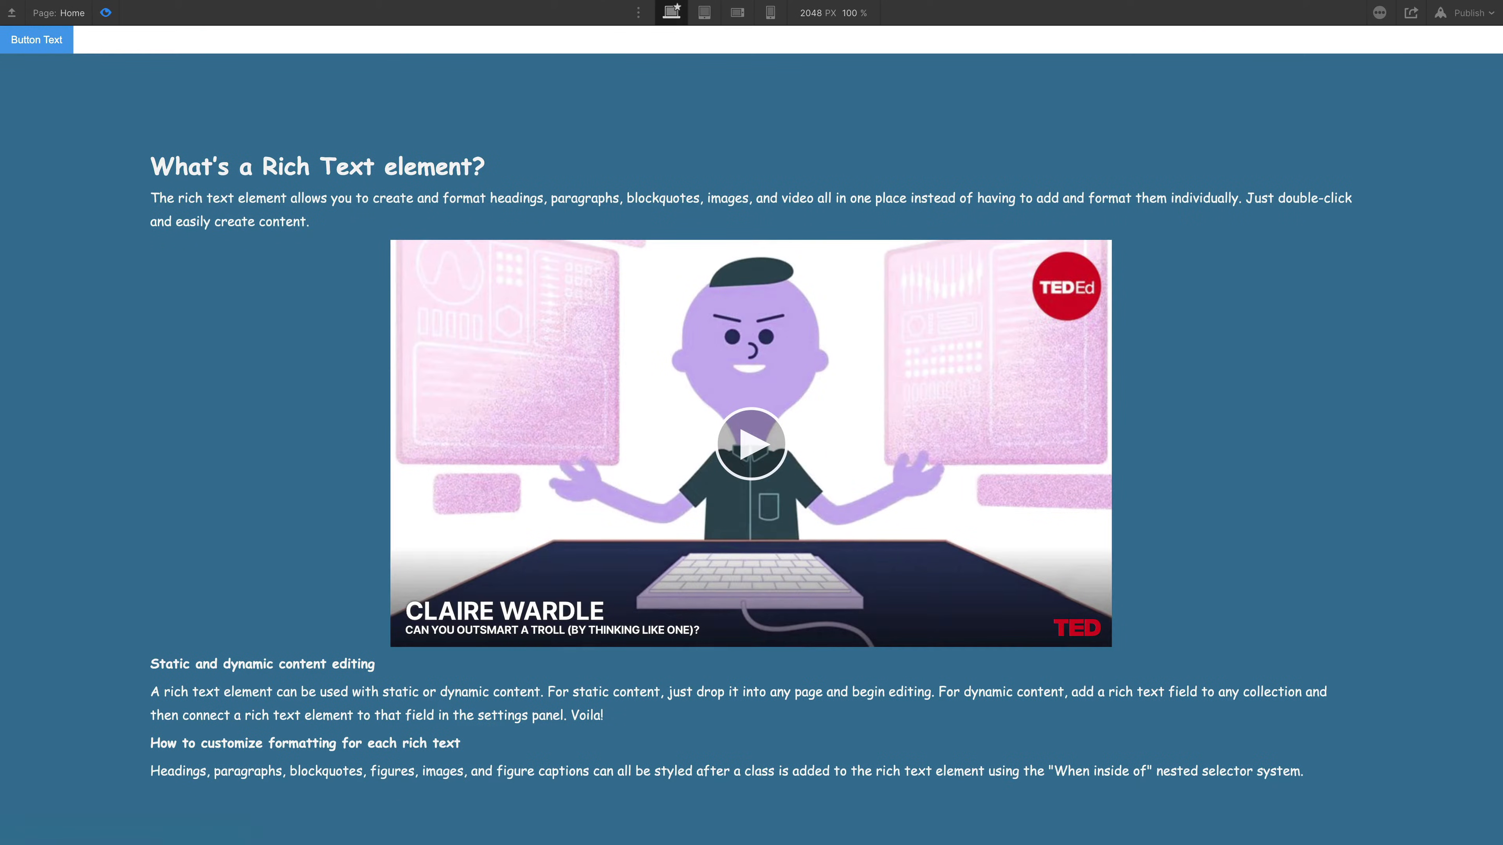
scroll(751, 435, "down", 1)
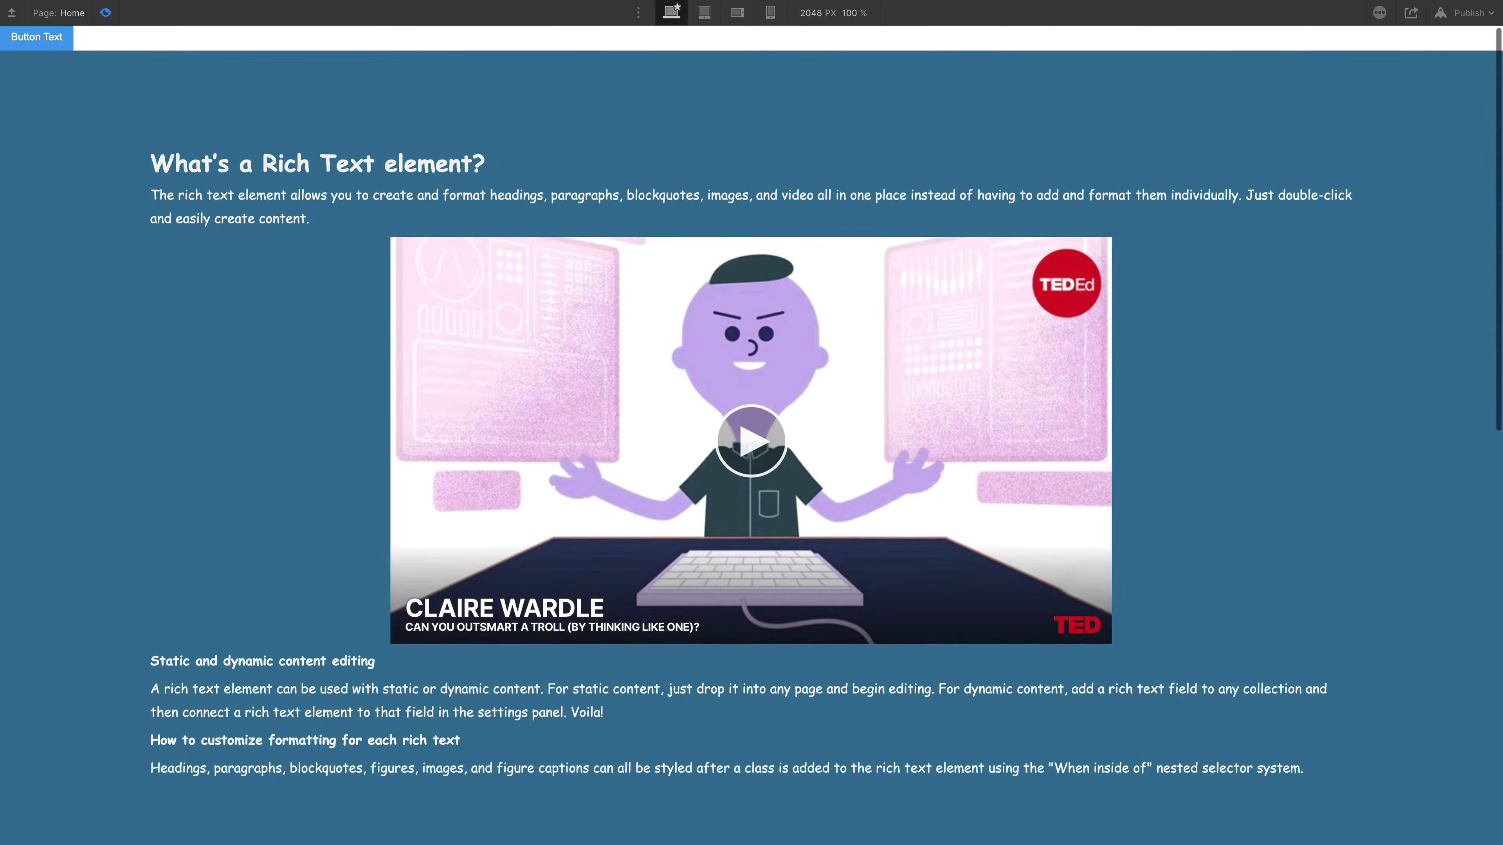
scroll(751, 435, "down", 1)
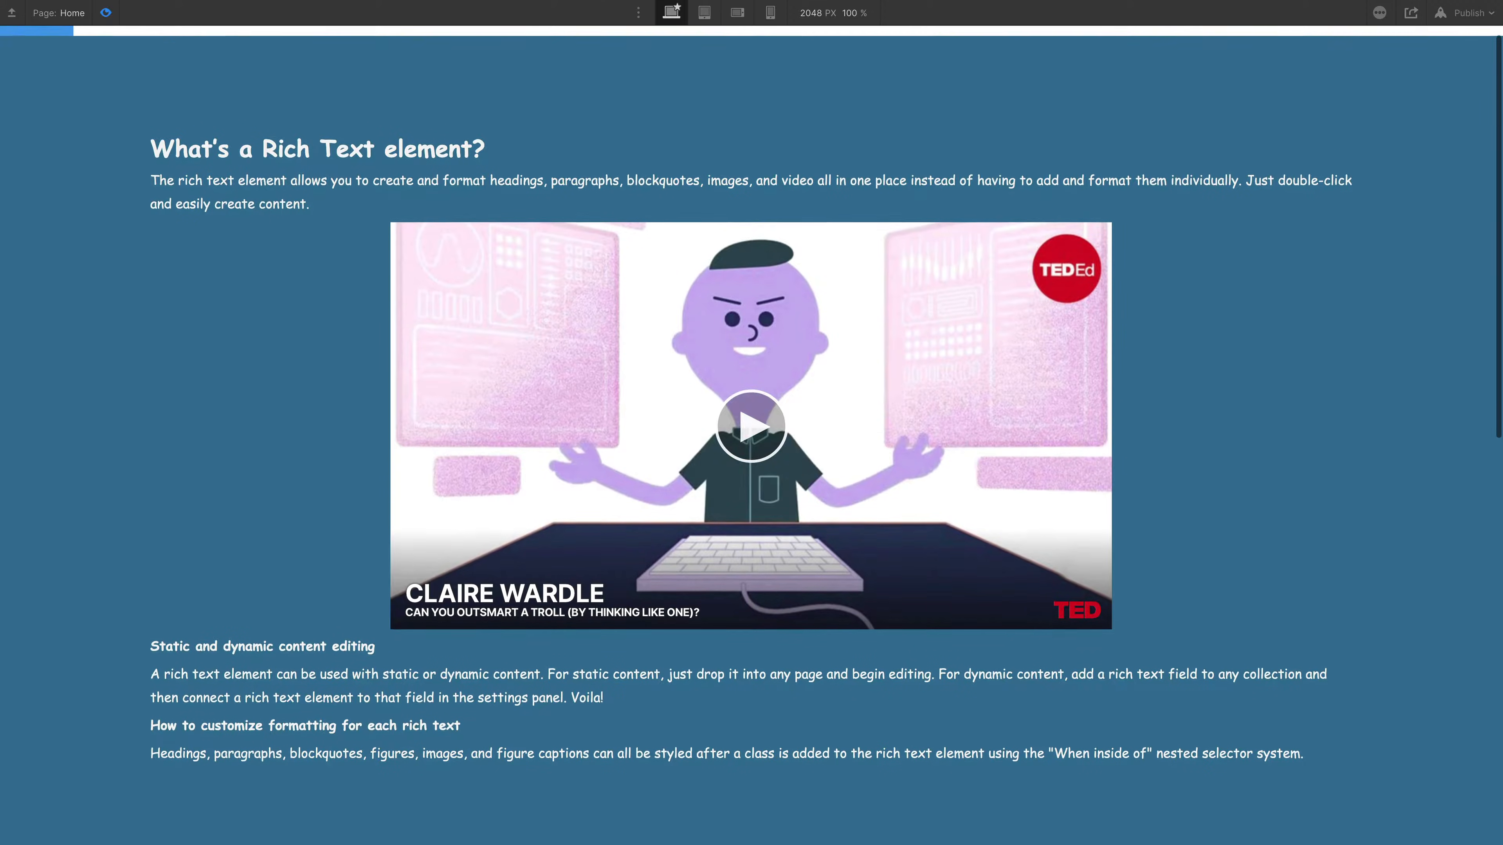
scroll(752, 435, "down", 2)
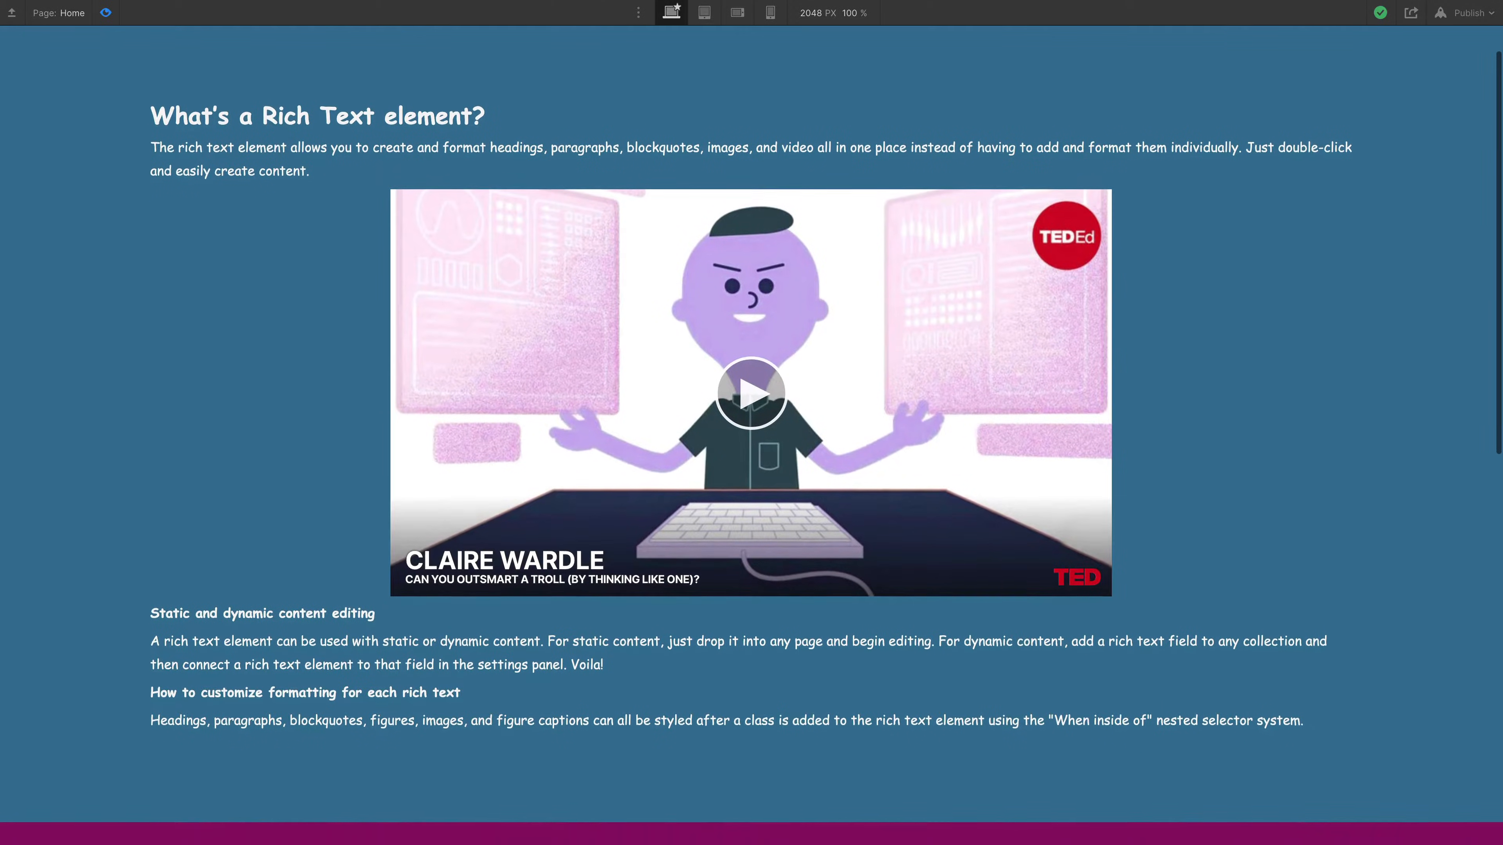
left_click(106, 13)
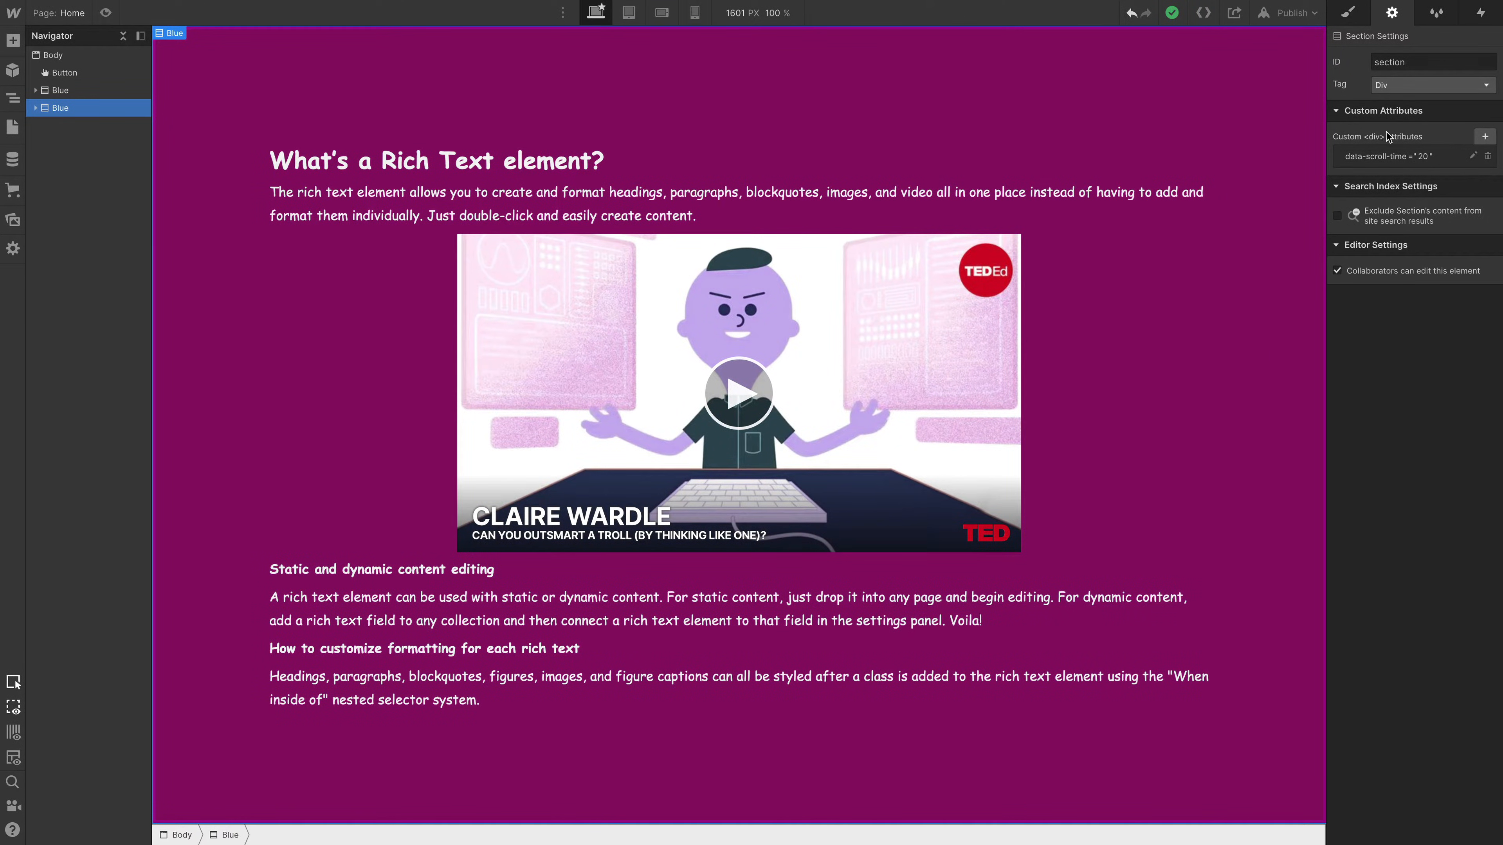
left_click(1485, 137)
type("data-scroll")
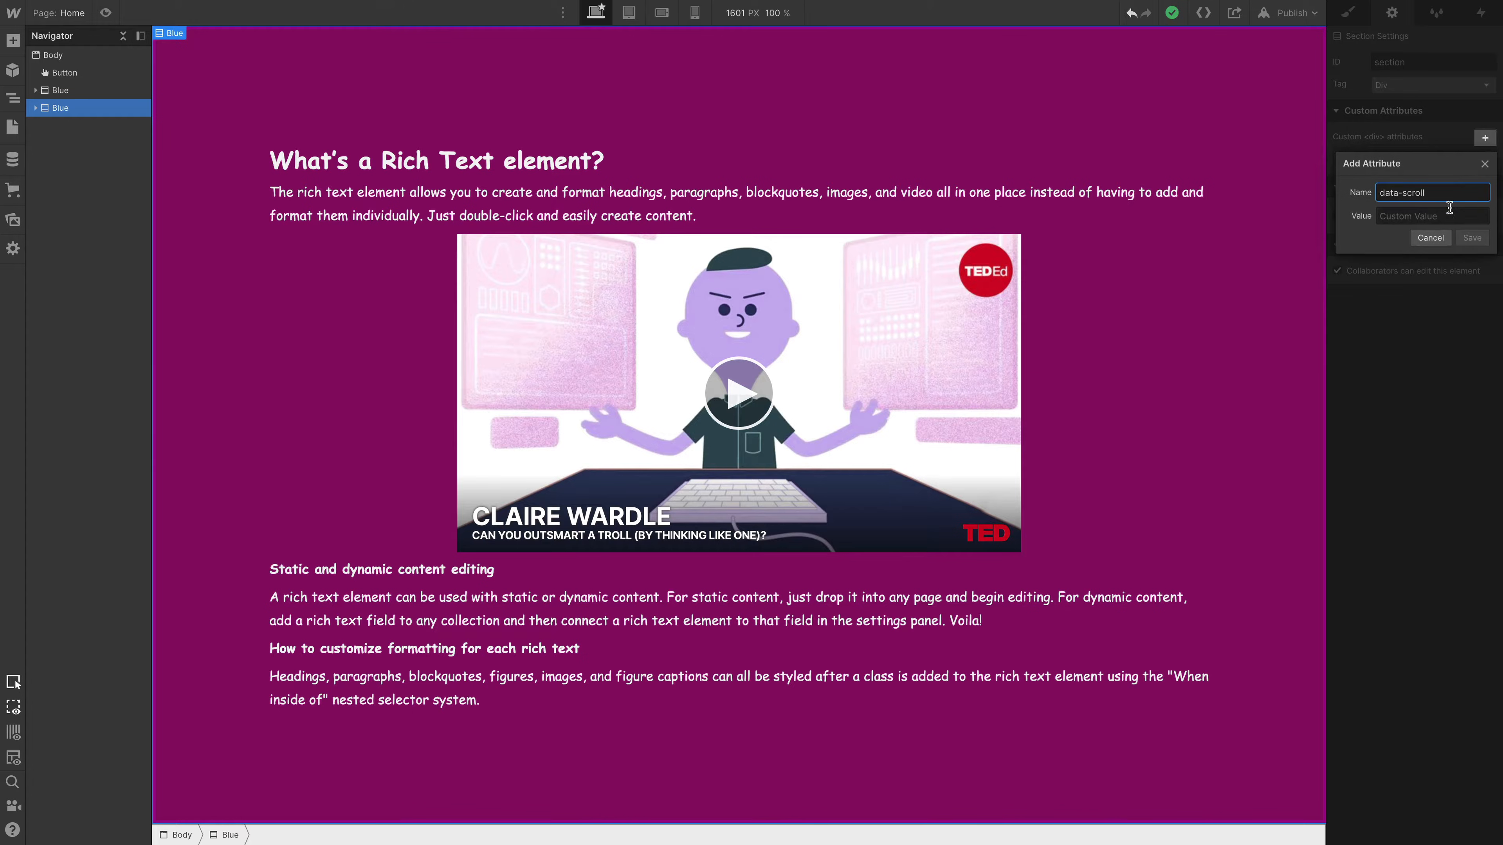
left_click(1412, 217)
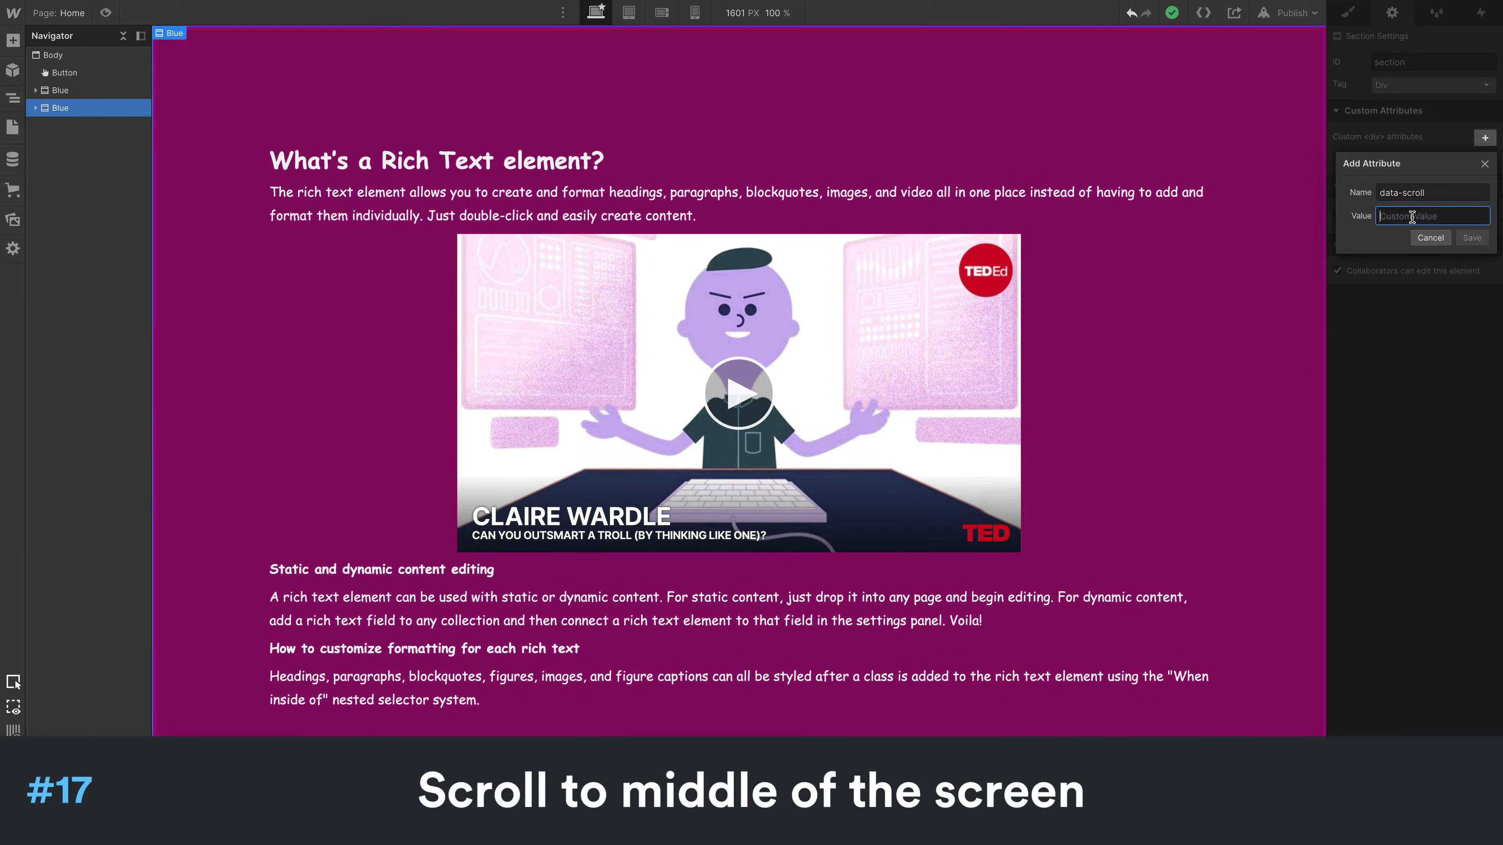
type("mid")
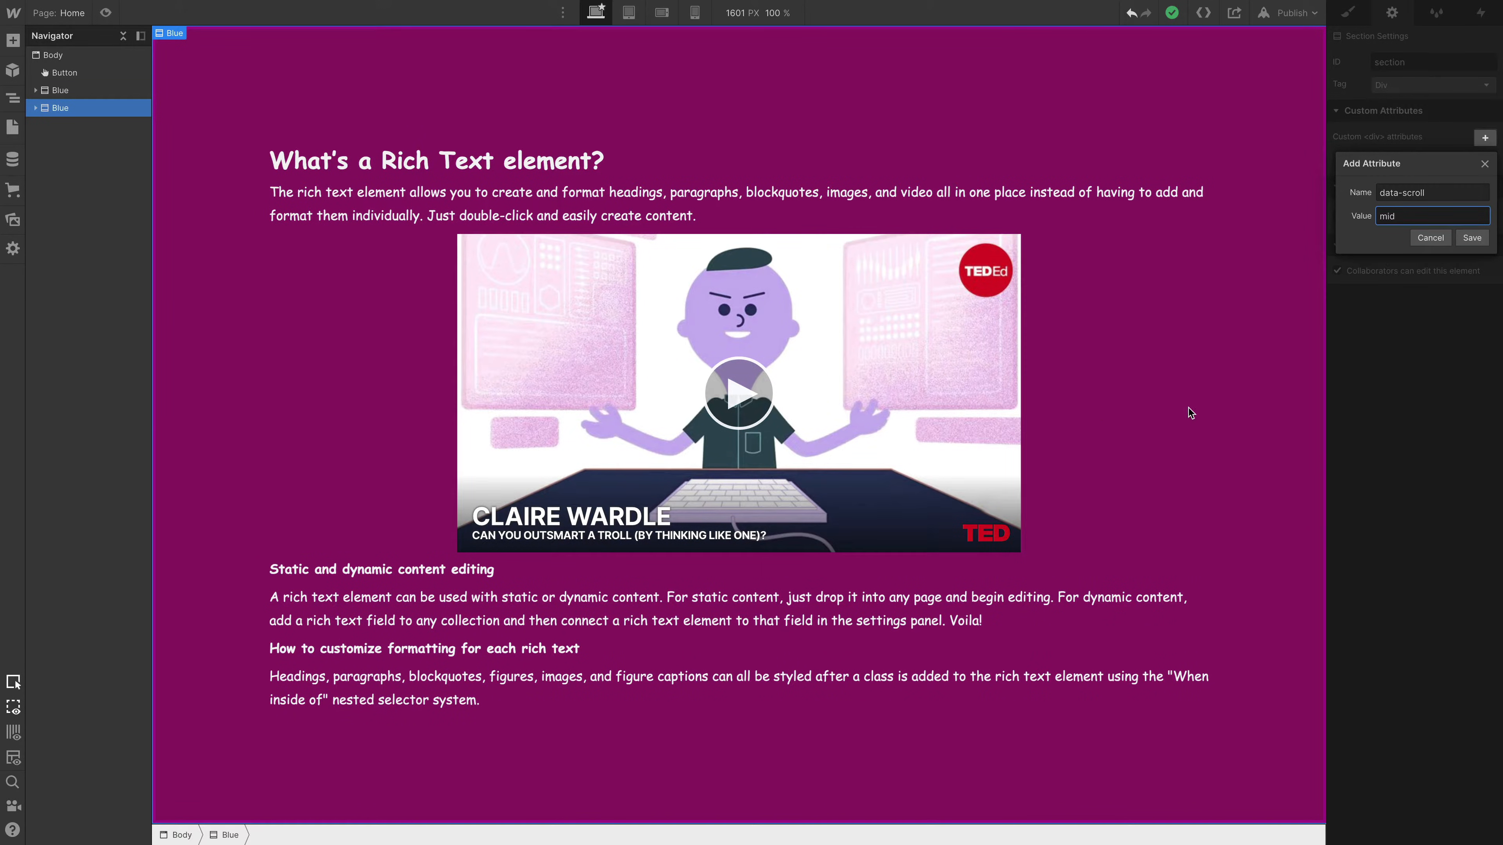
left_click(1440, 240)
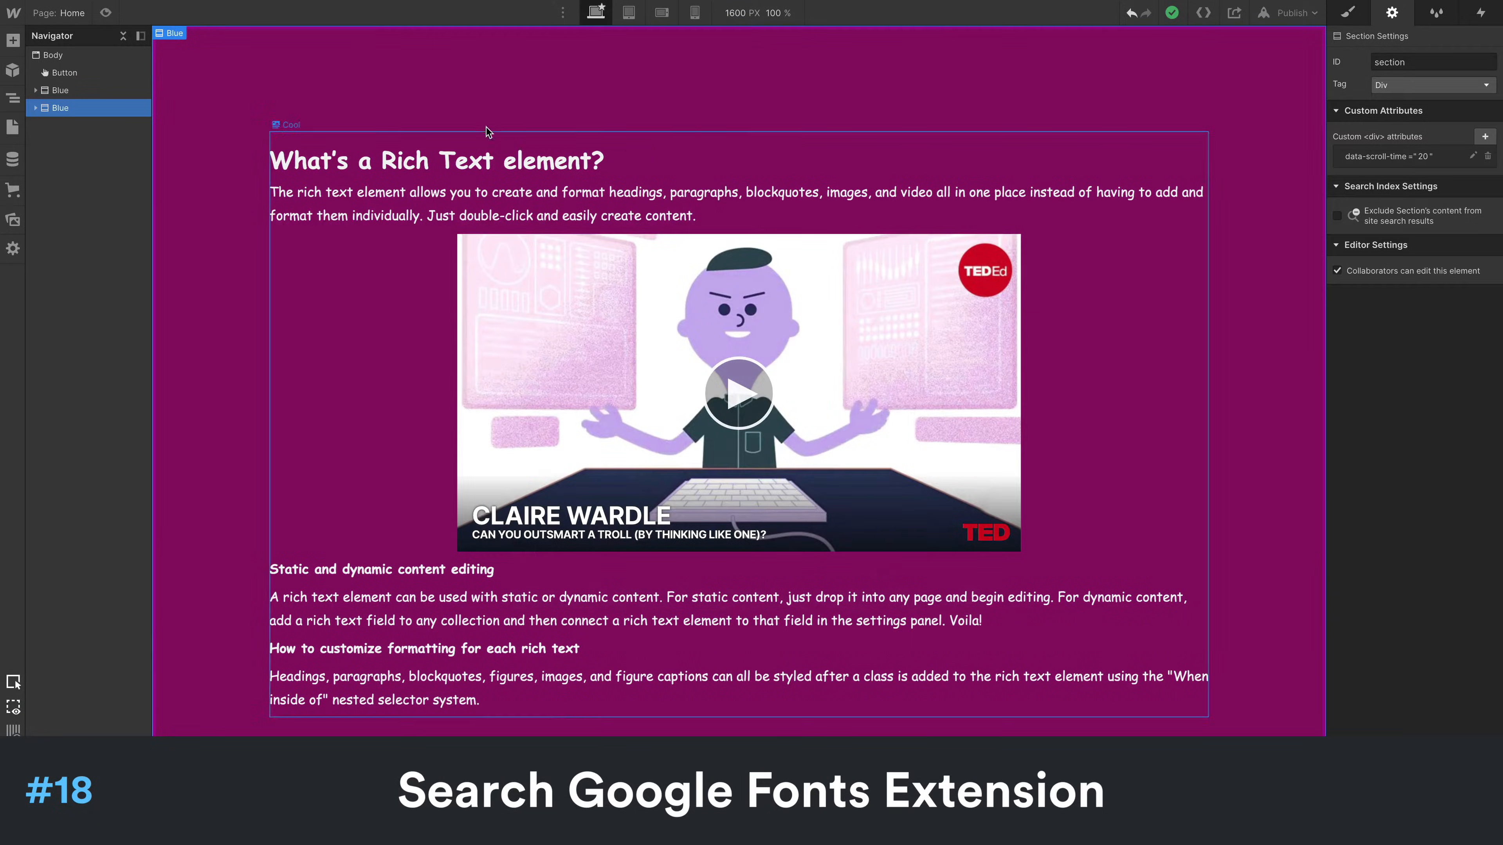
- Open the Fonts section of the project settings and browse the list of available Google Fonts
left_click(13, 13)
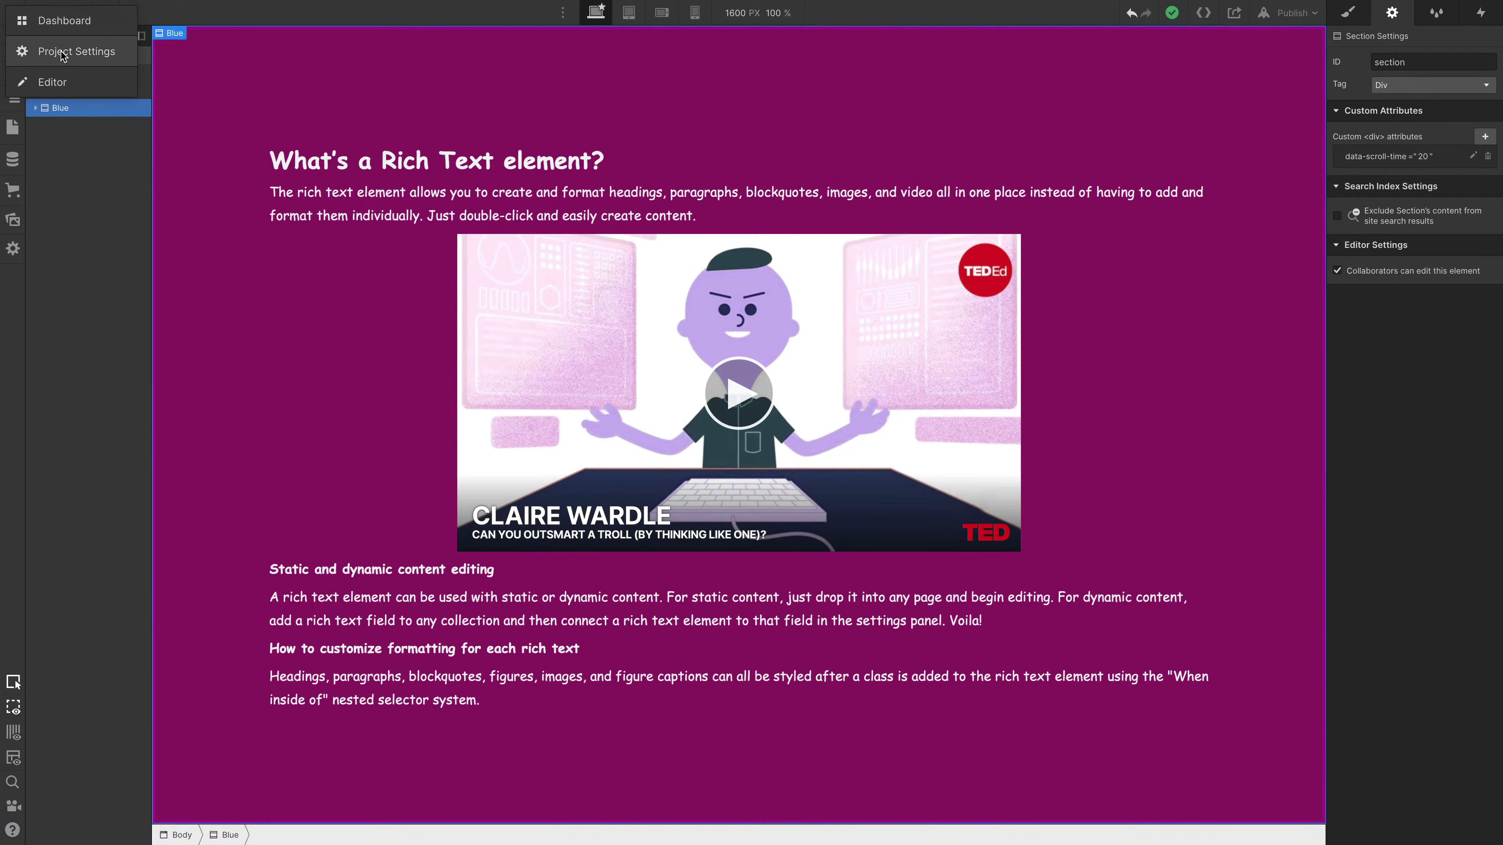
left_click(77, 52)
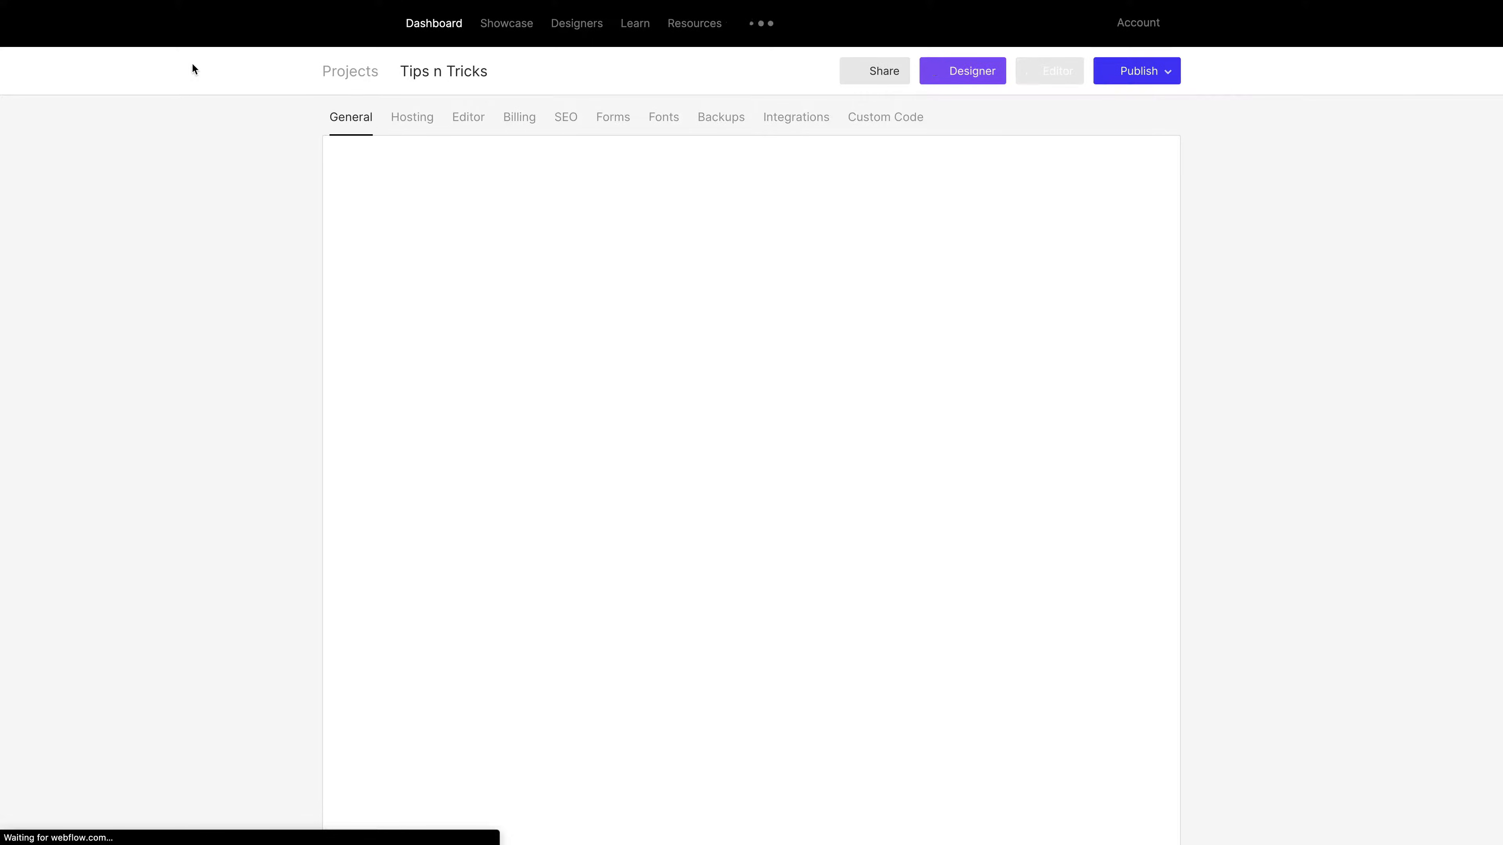
left_click(662, 120)
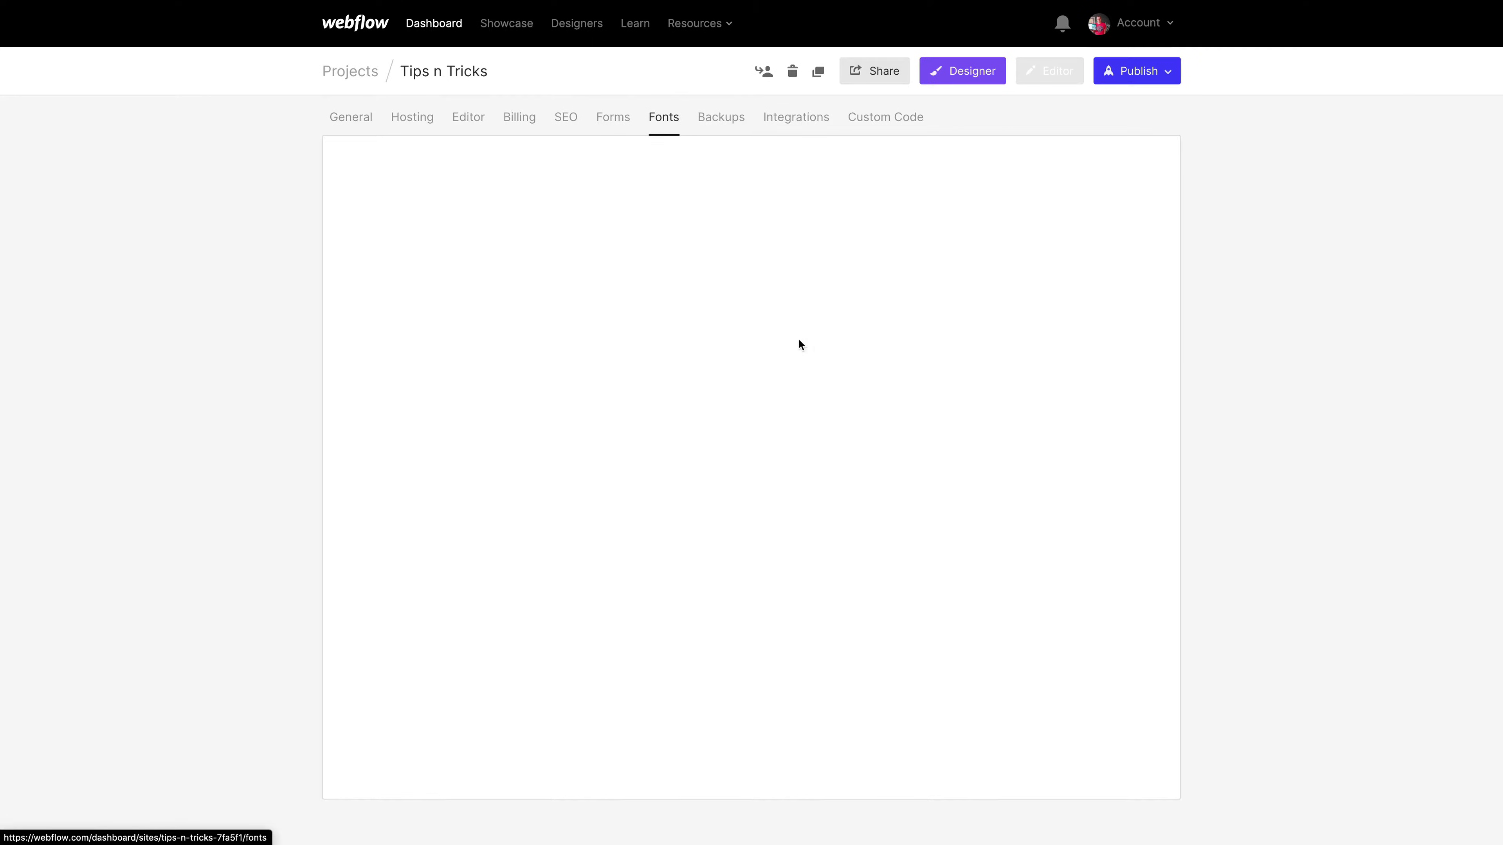
left_click(441, 244)
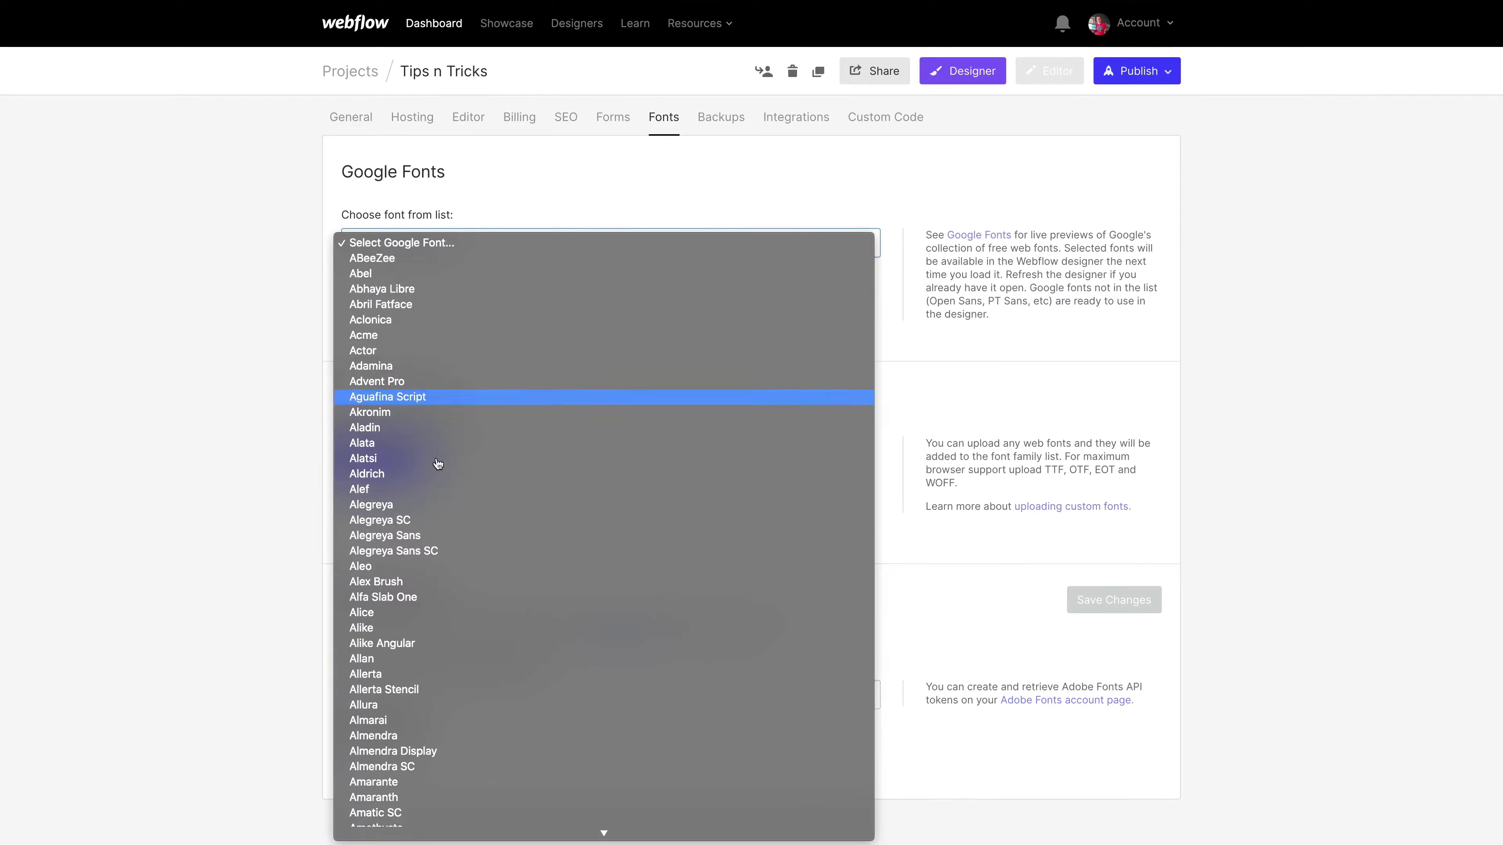
scroll(498, 510, "down", 5)
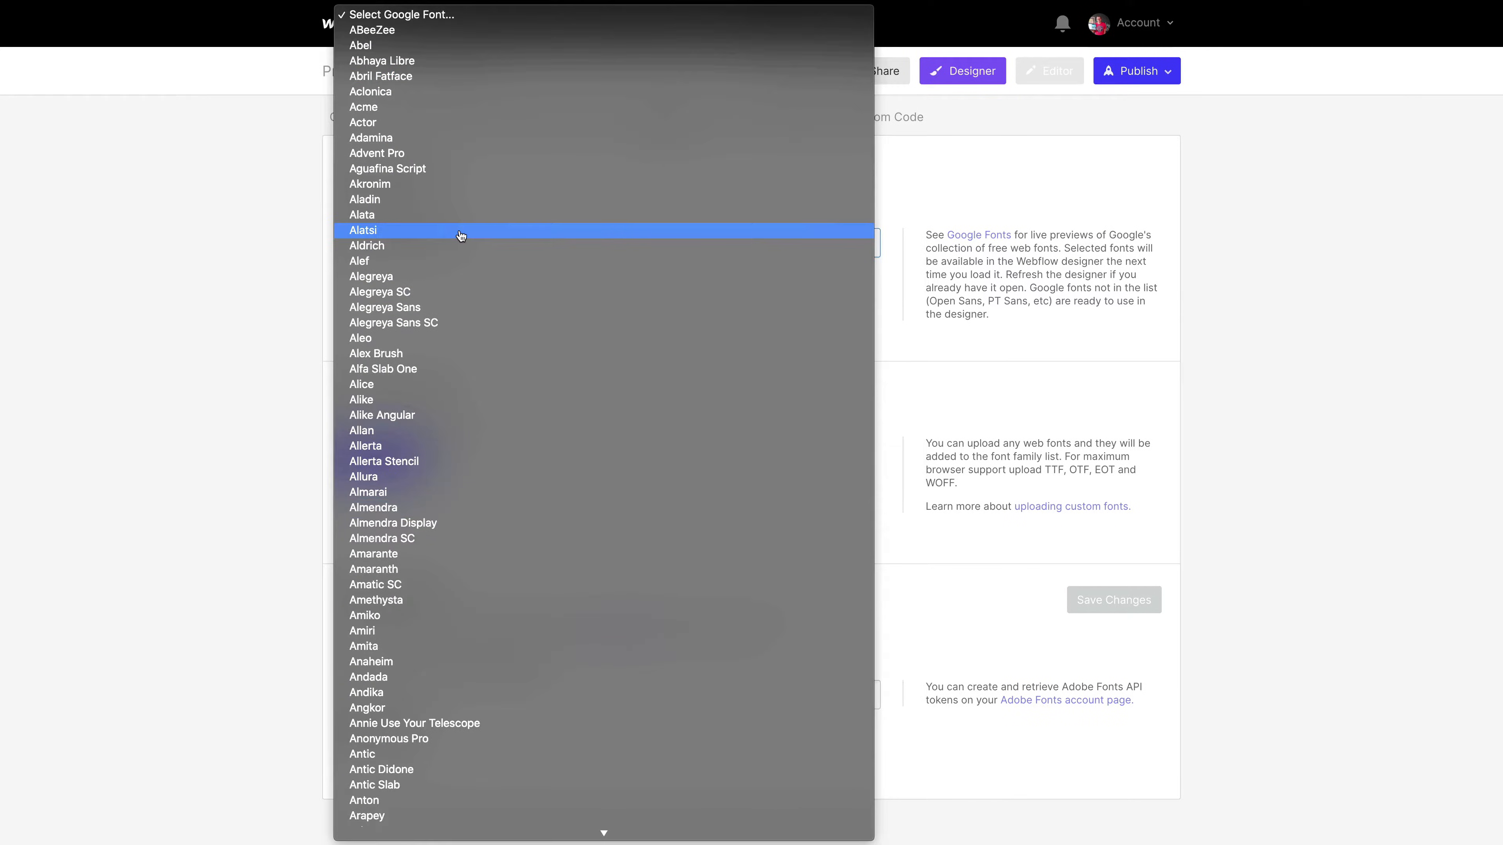
left_click(194, 355)
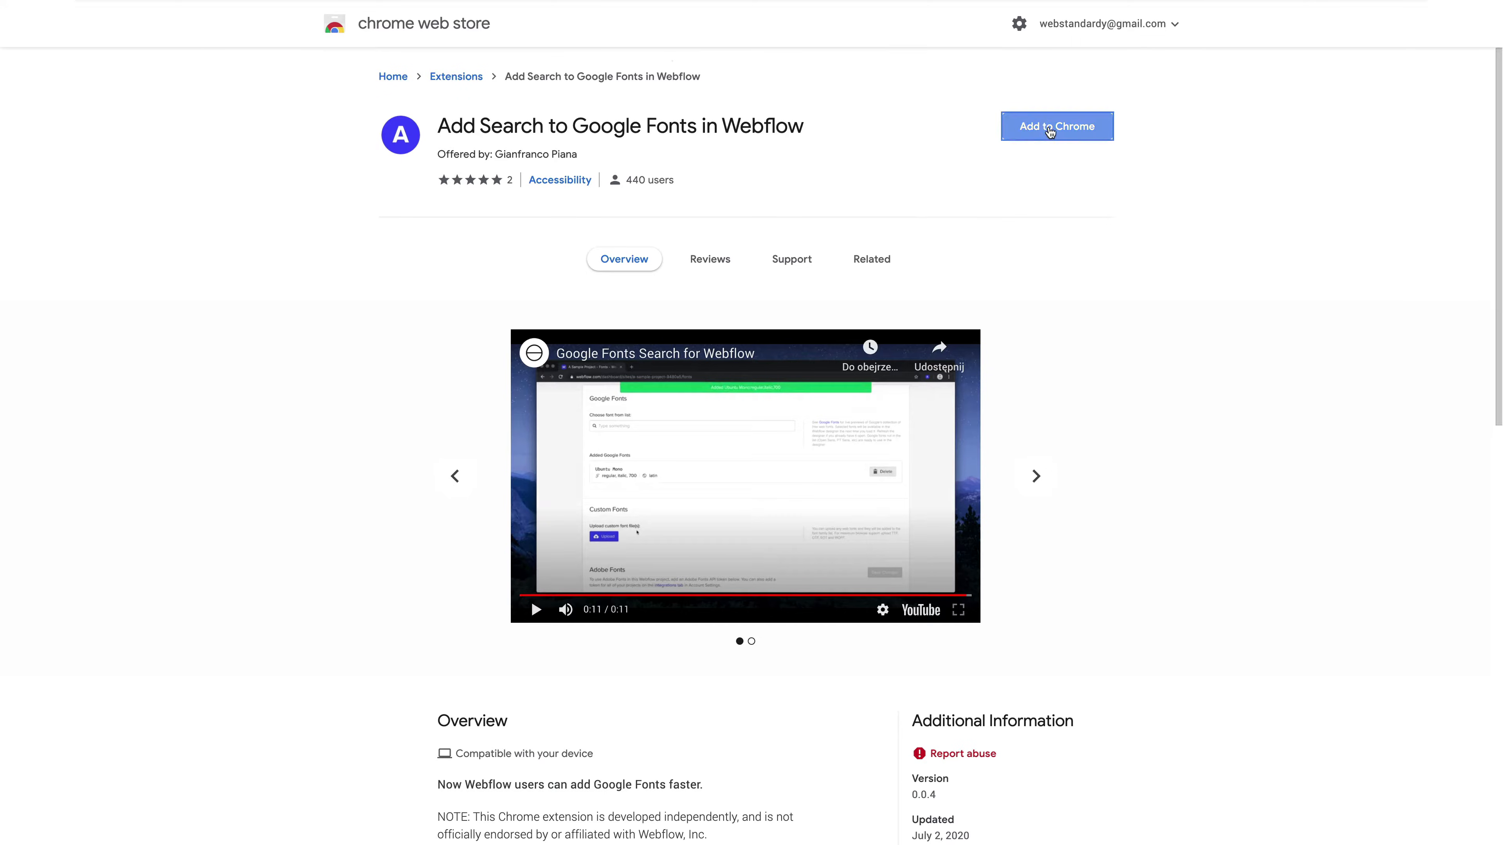
- Install the "Add Search to Google Fonts in Webflow" extension from the Chrome Web Store and reload the project's Fonts settings
left_click(1056, 128)
left_click(857, 113)
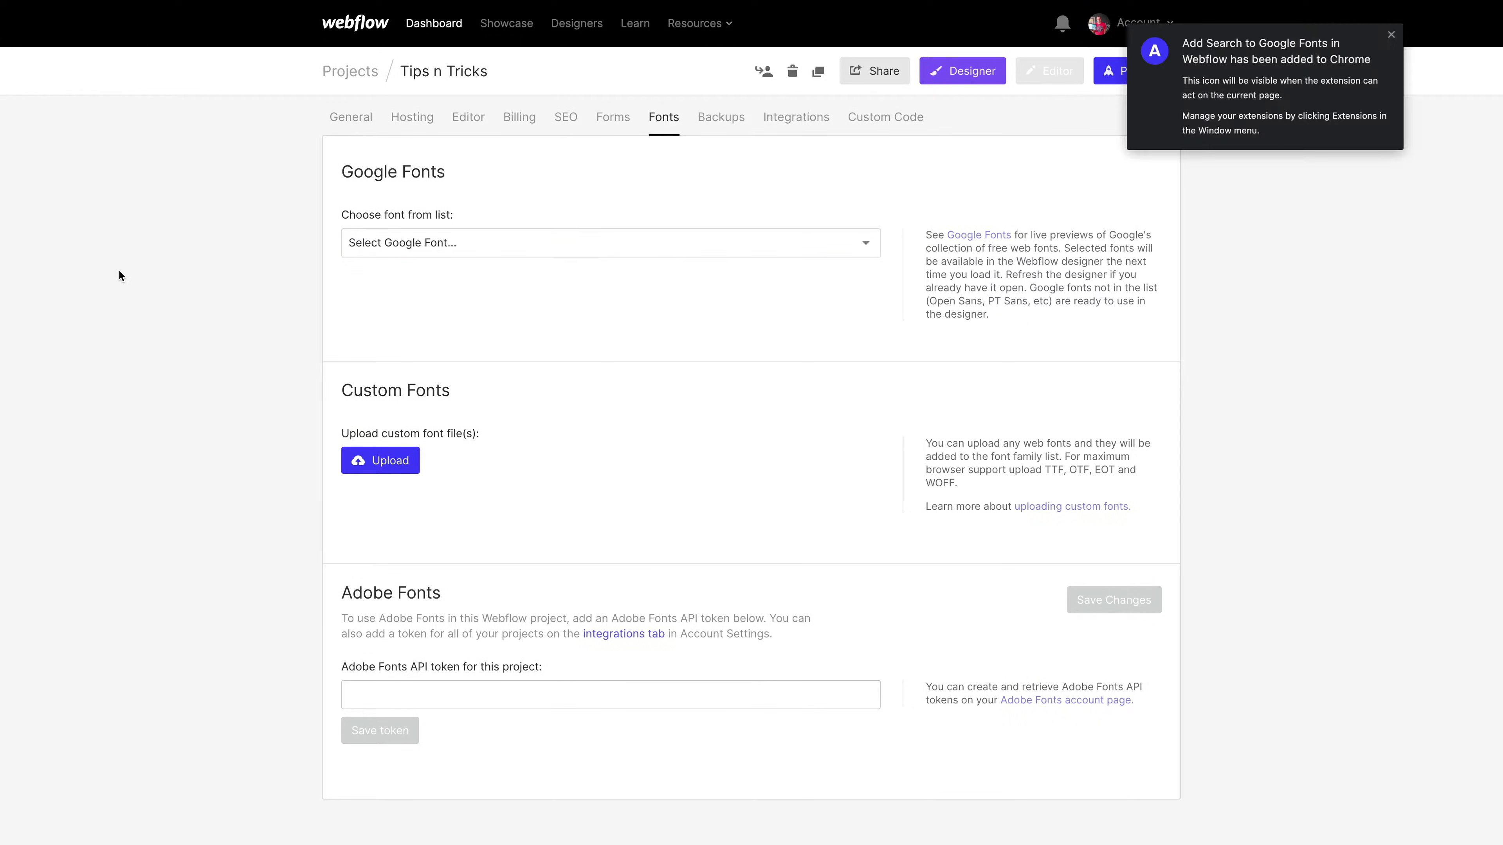
key("super+r")
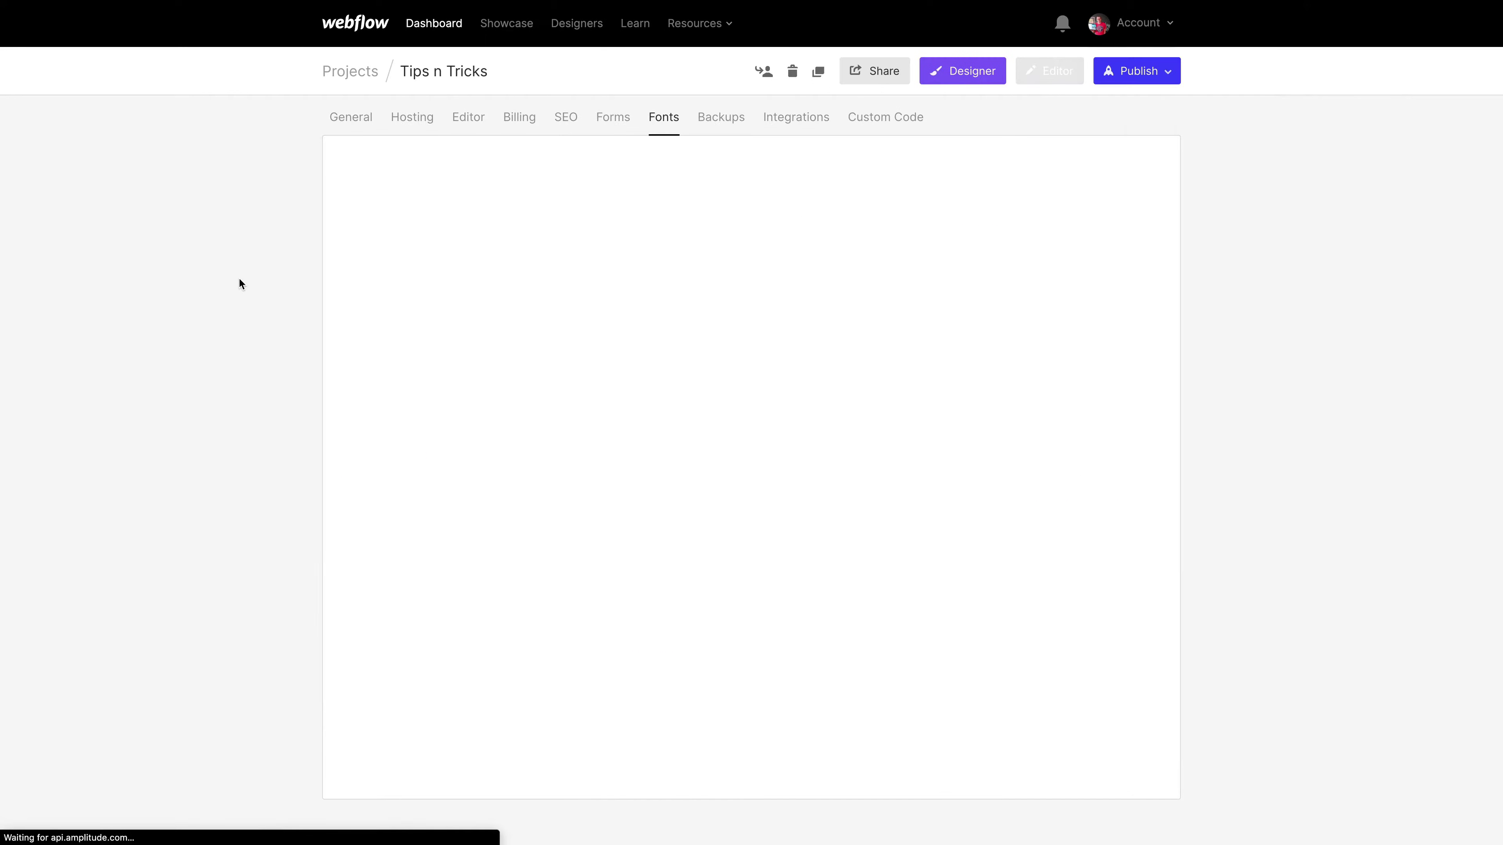
- Search the project's Google Fonts list for "inter"
left_click(500, 248)
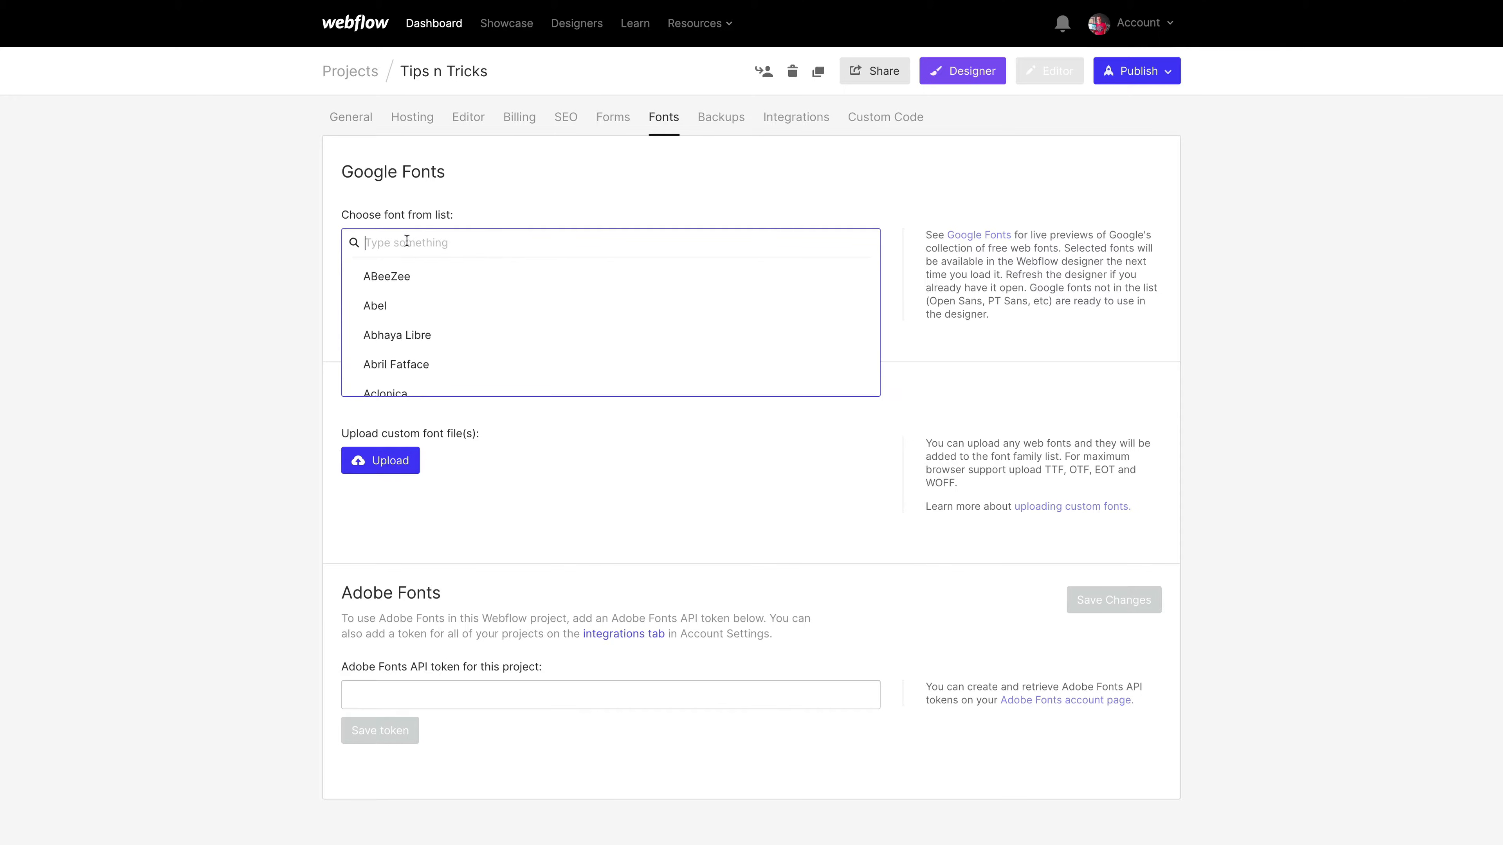
type("inter")
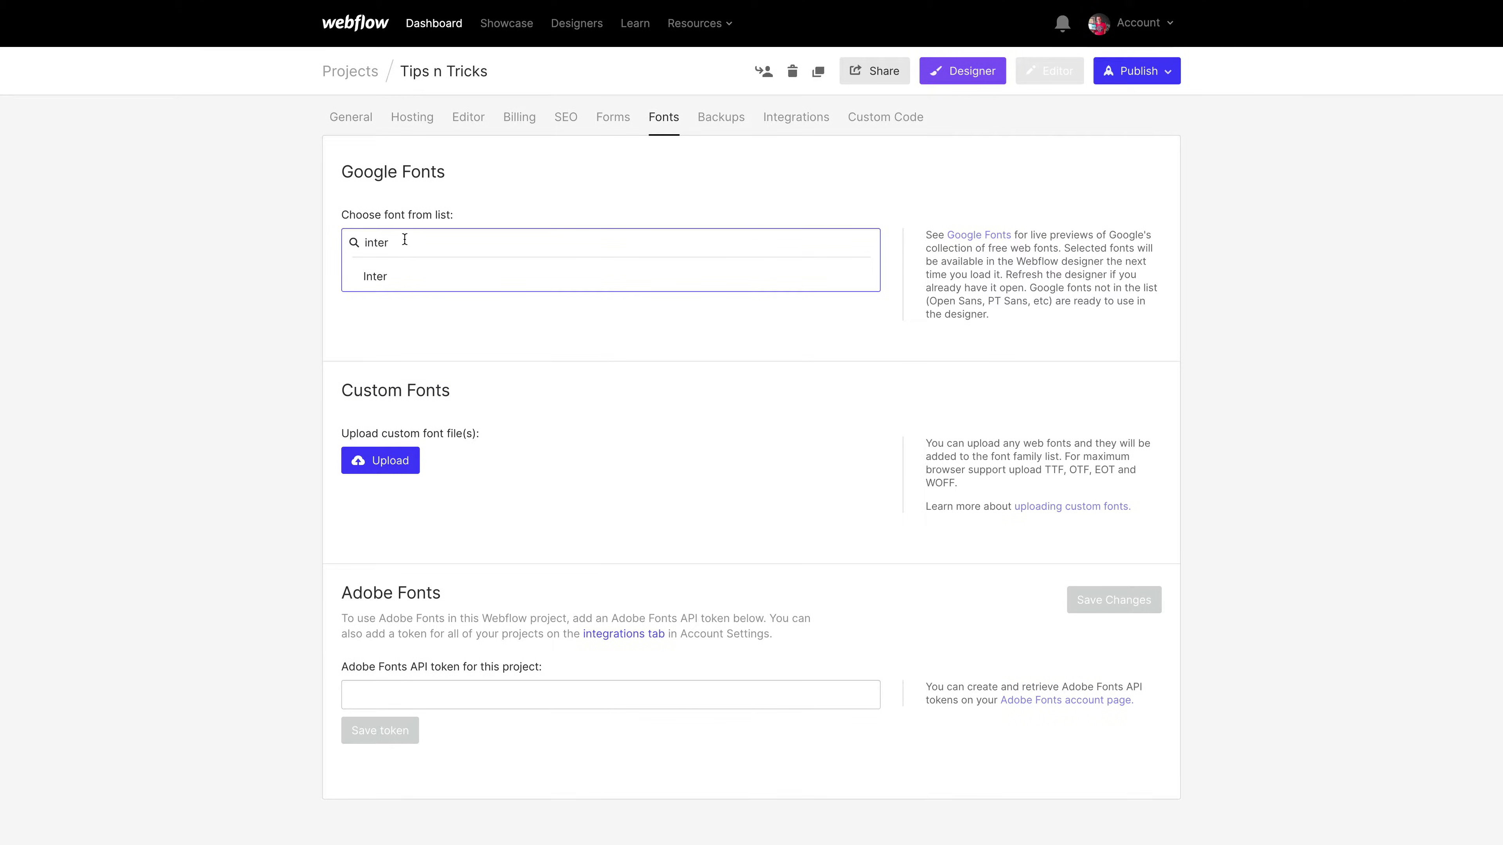
left_click(350, 274)
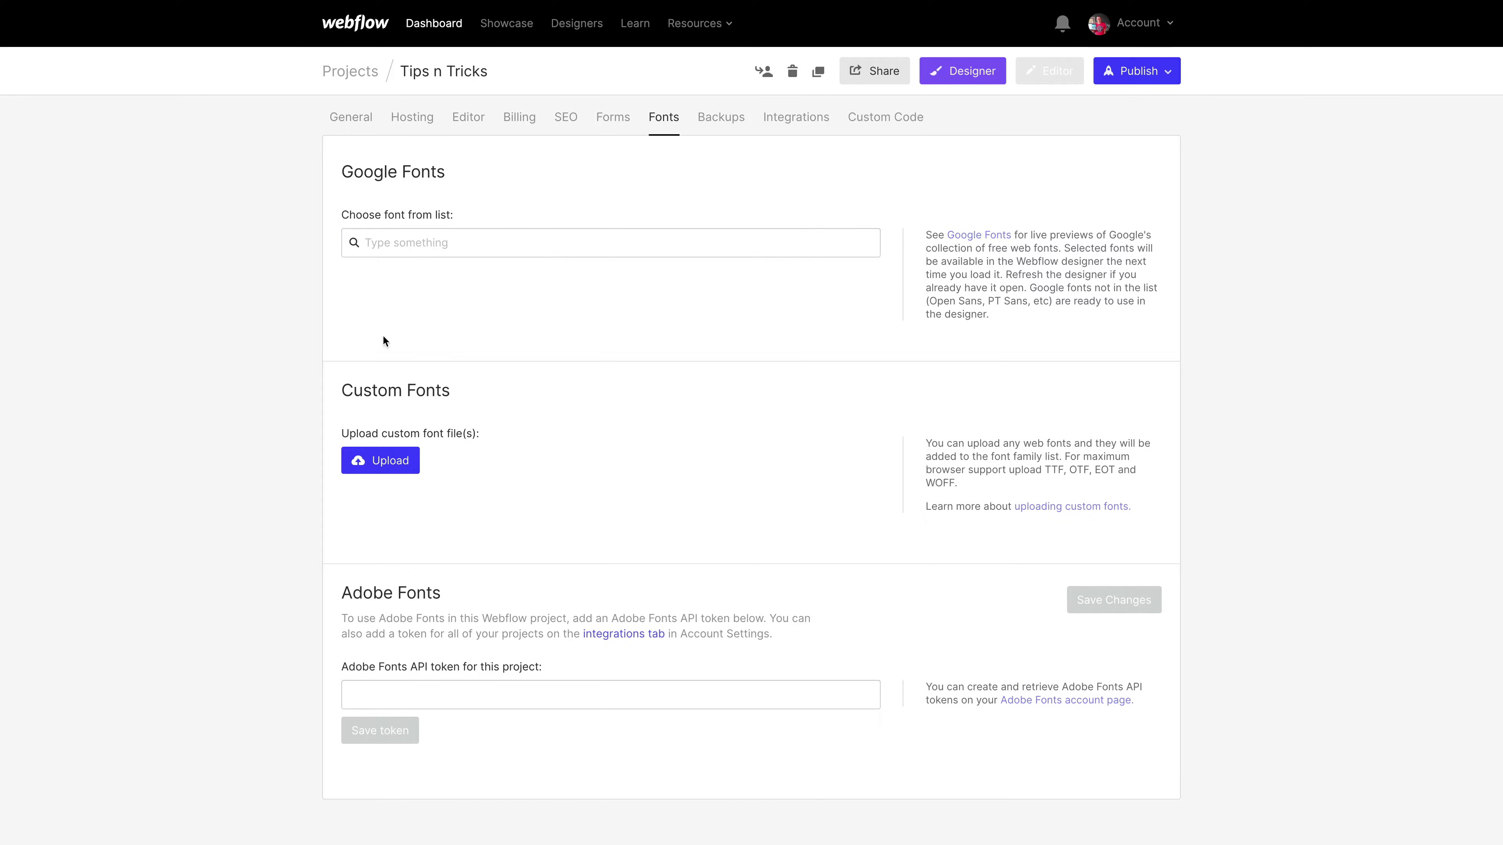
- Switch back to the Webflow Designer and try the eyedropper of the magenta section's text color picker
key("ctrl+Tab")
key("ctrl+Tab")
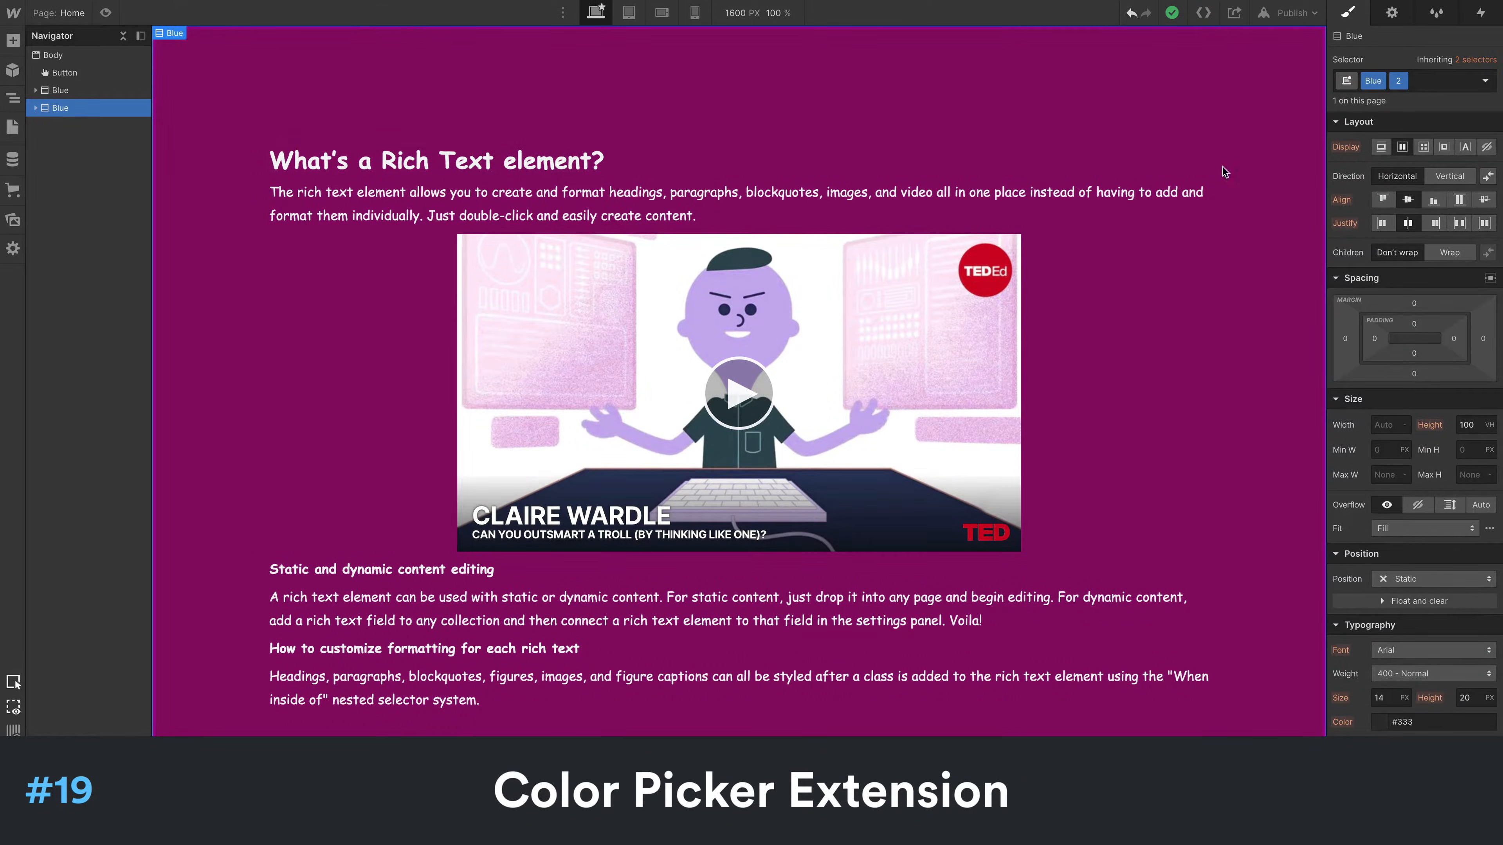
scroll(1390, 429, "down", 5)
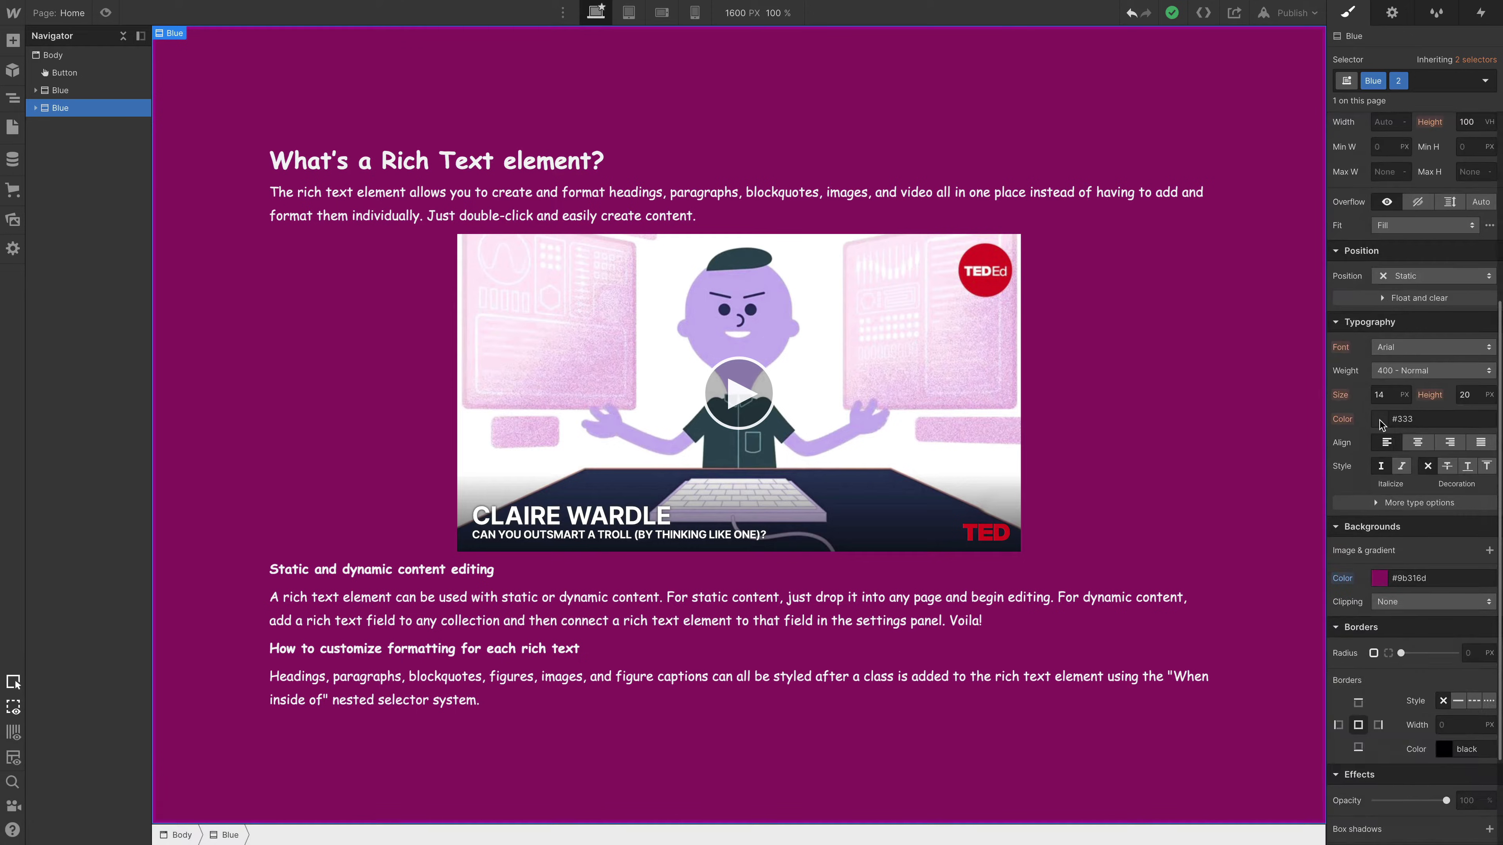
left_click(1379, 420)
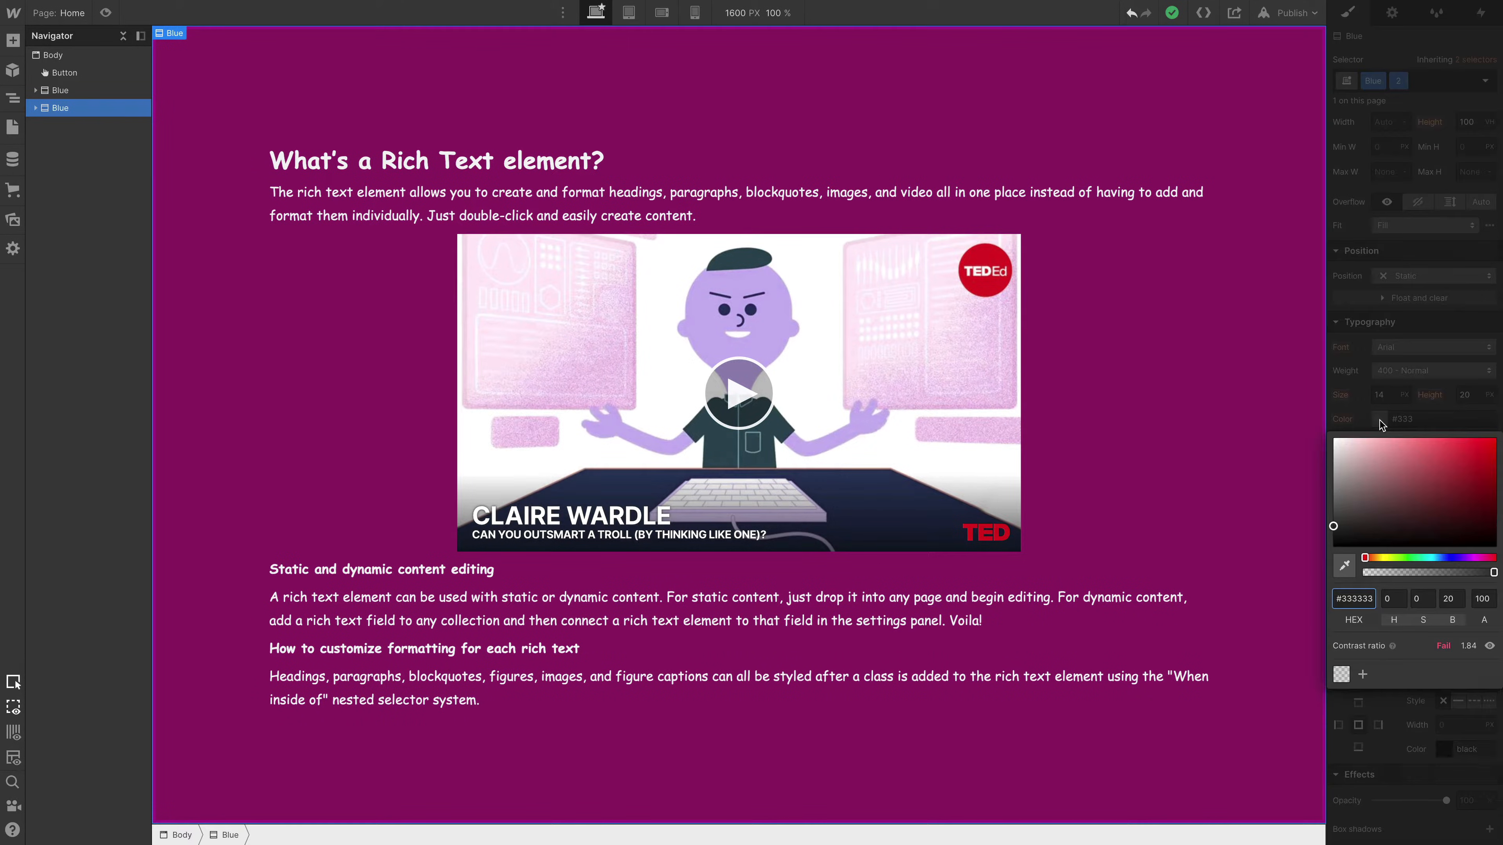
left_click(1345, 573)
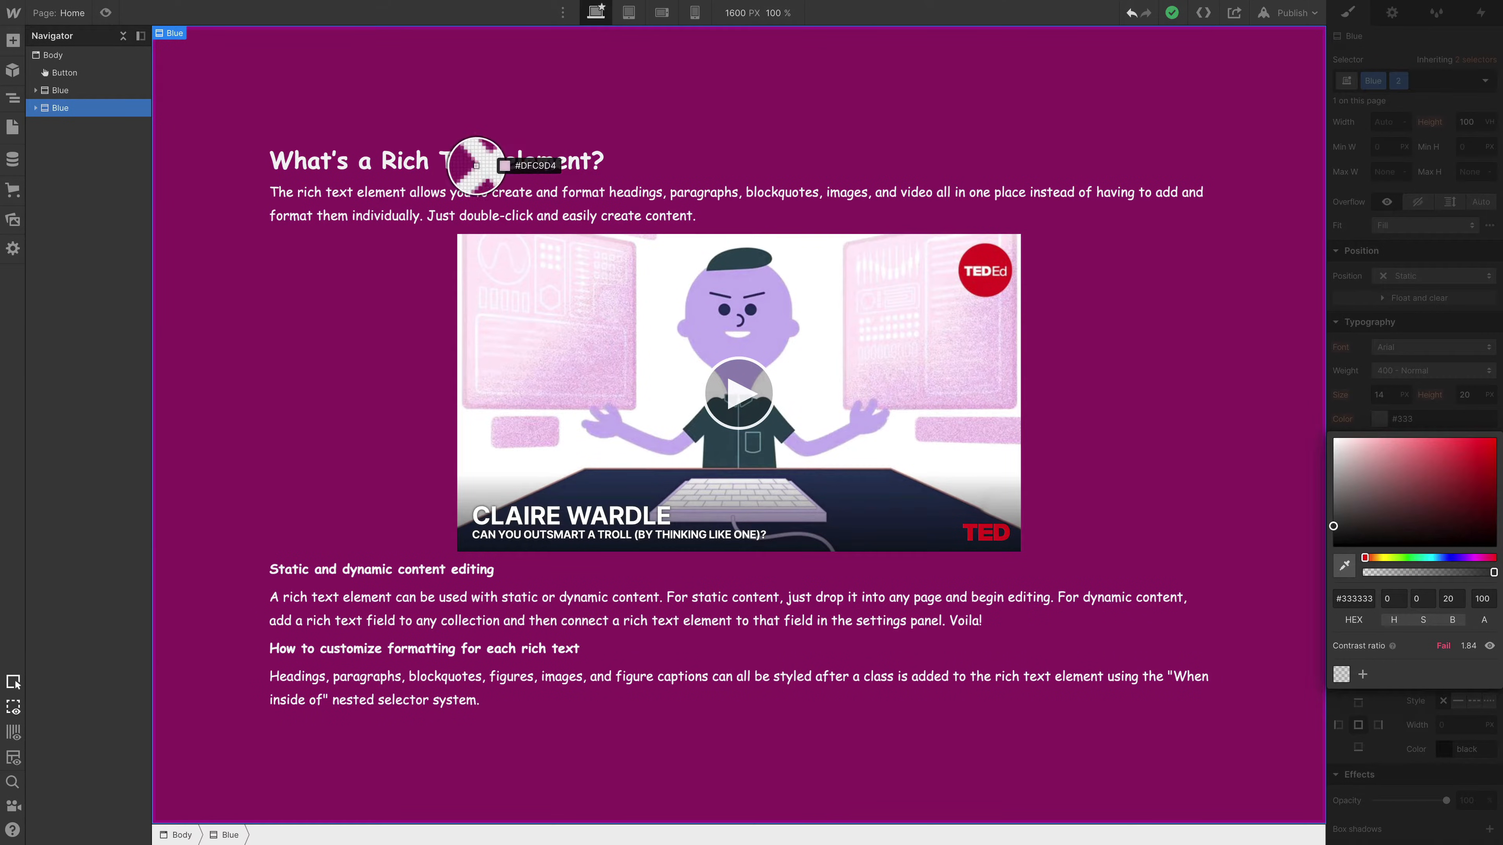
left_click(923, 376)
- Duplicate the magenta Blue section and replace the copy's combo class with "3"
left_click_drag(249, 81, 250, 81)
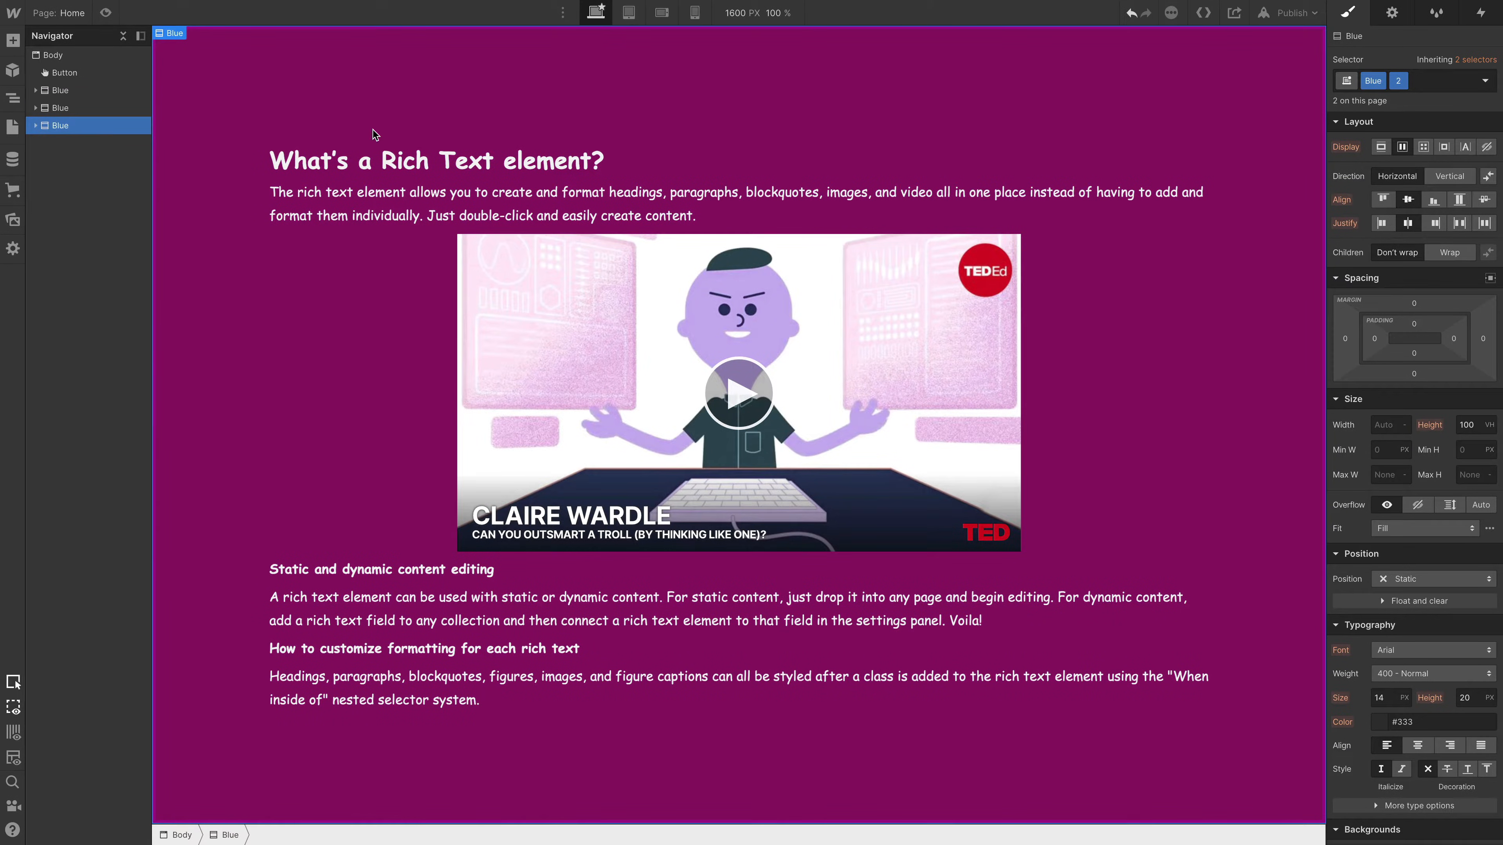
key("super+Return")
key("BackSpace")
type("3")
key("Return")
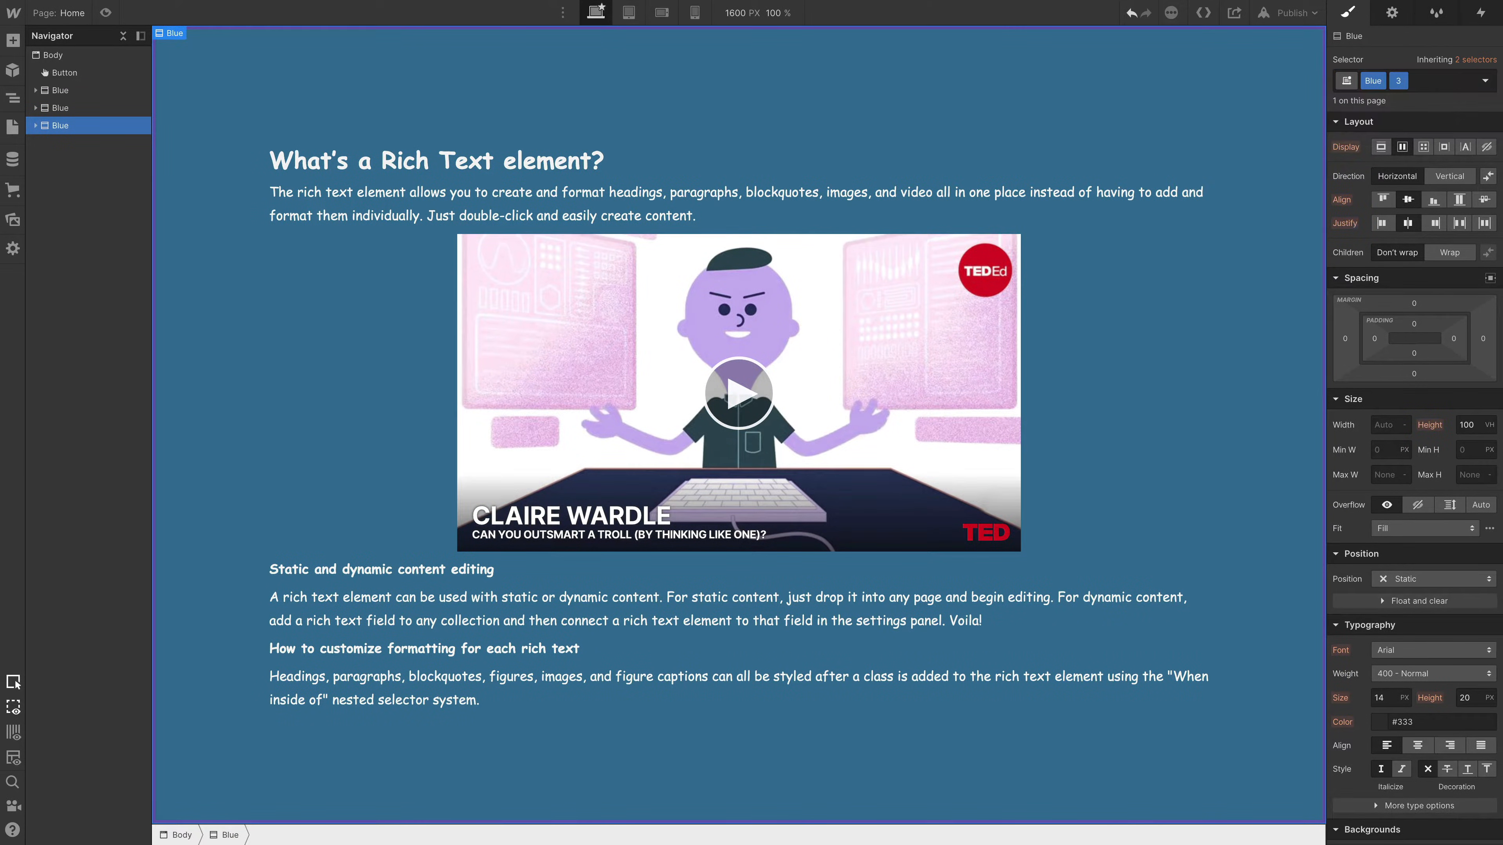
- Set the background color of the third Blue section to green #15921d
scroll(1446, 550, "down", 6)
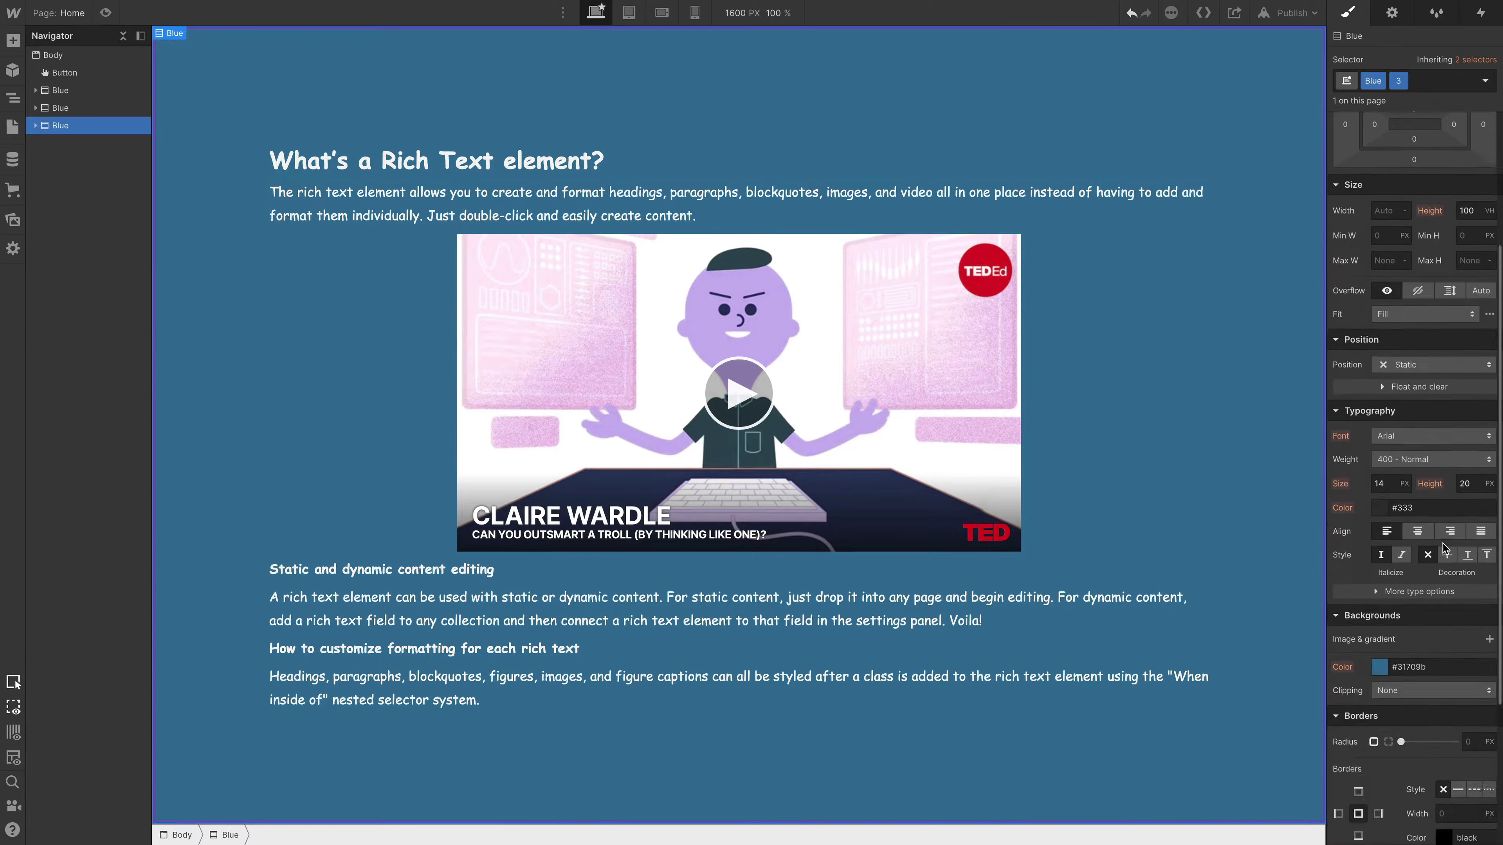
left_click(1379, 493)
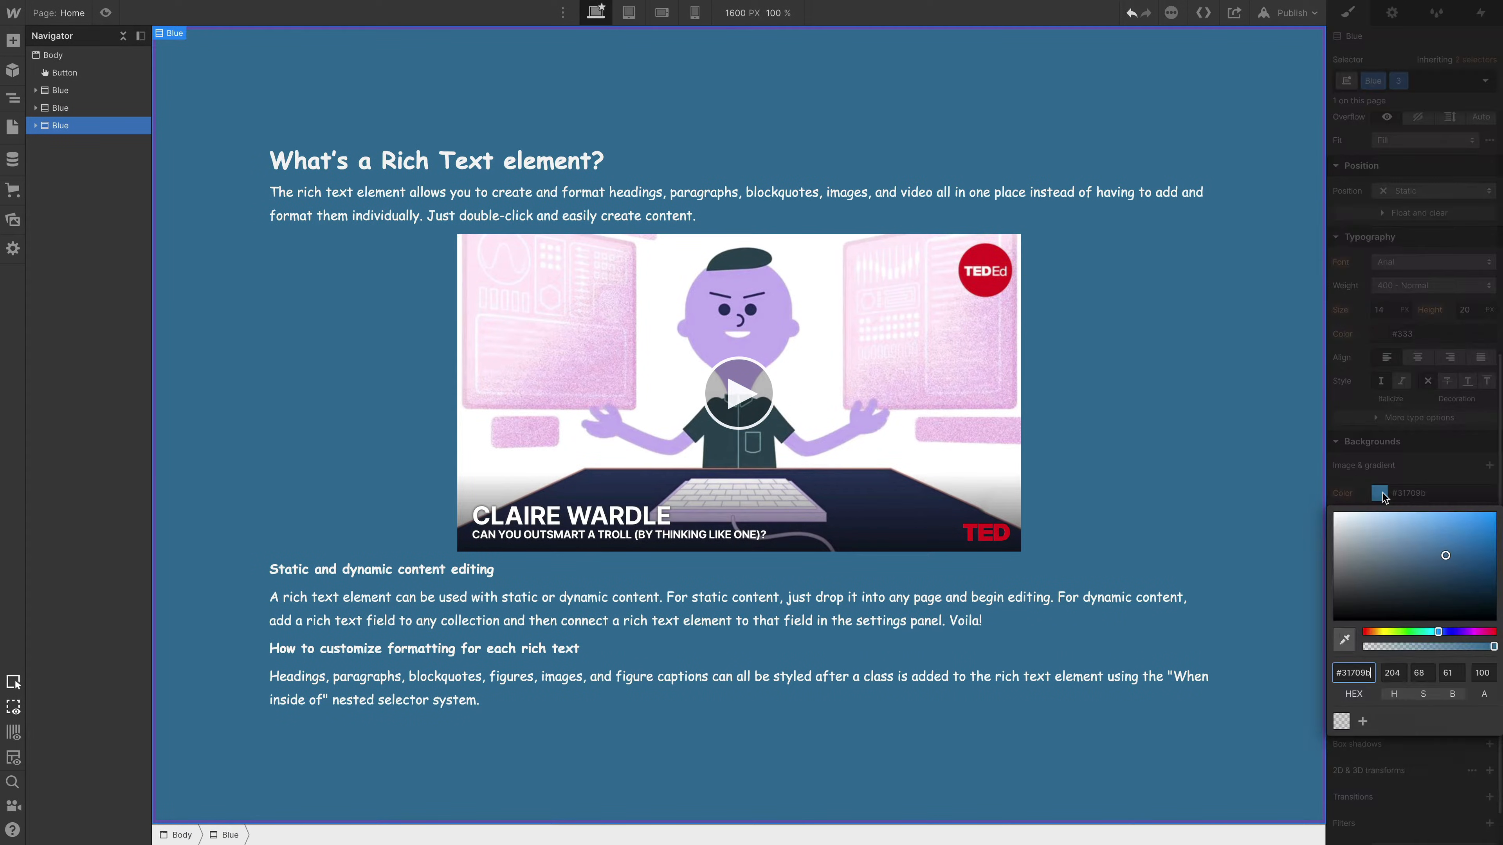
left_click(1405, 631)
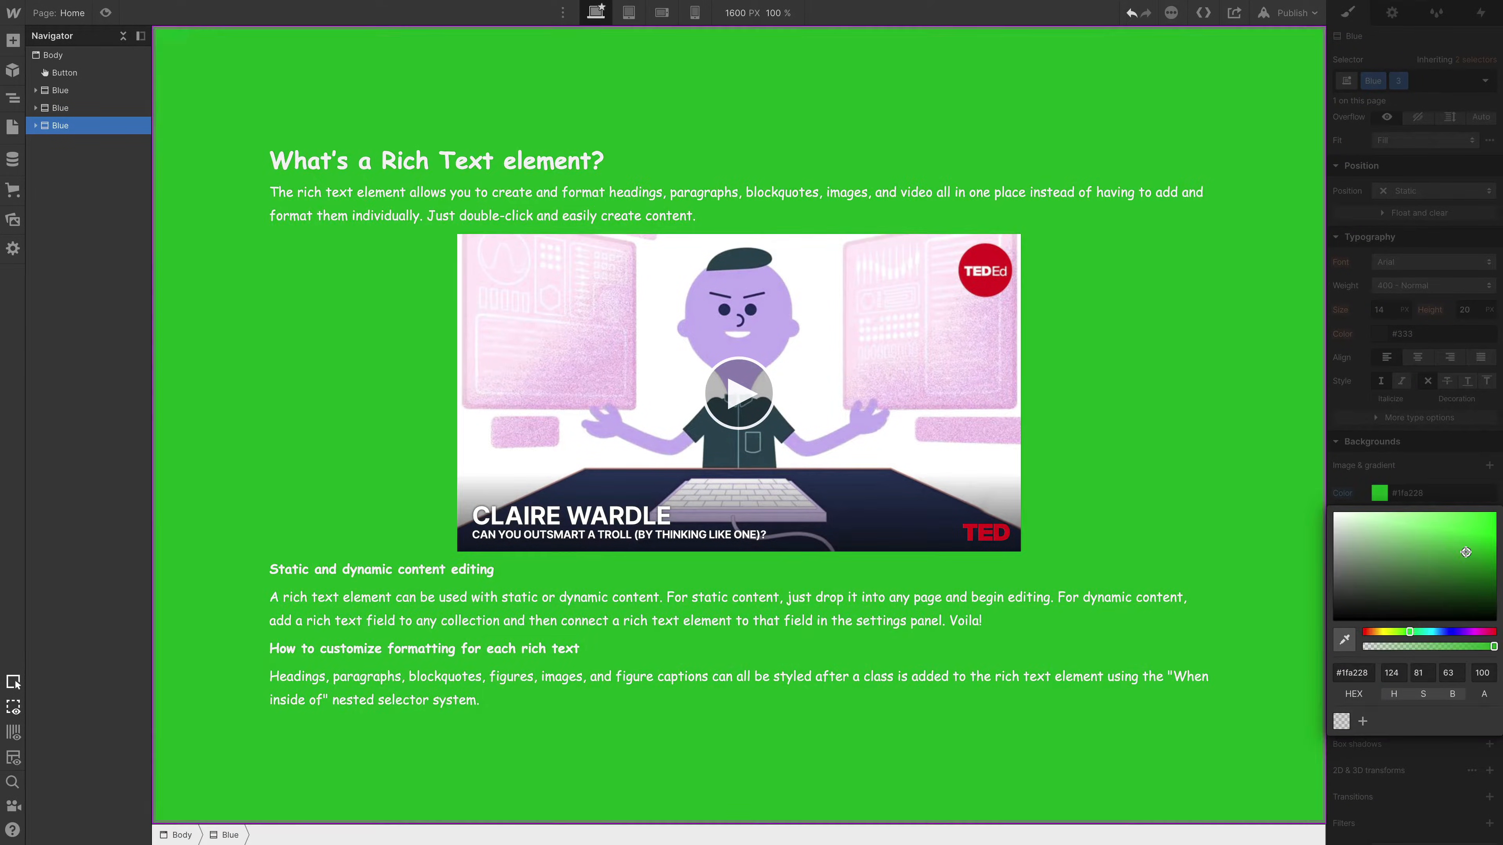
left_click(1474, 559)
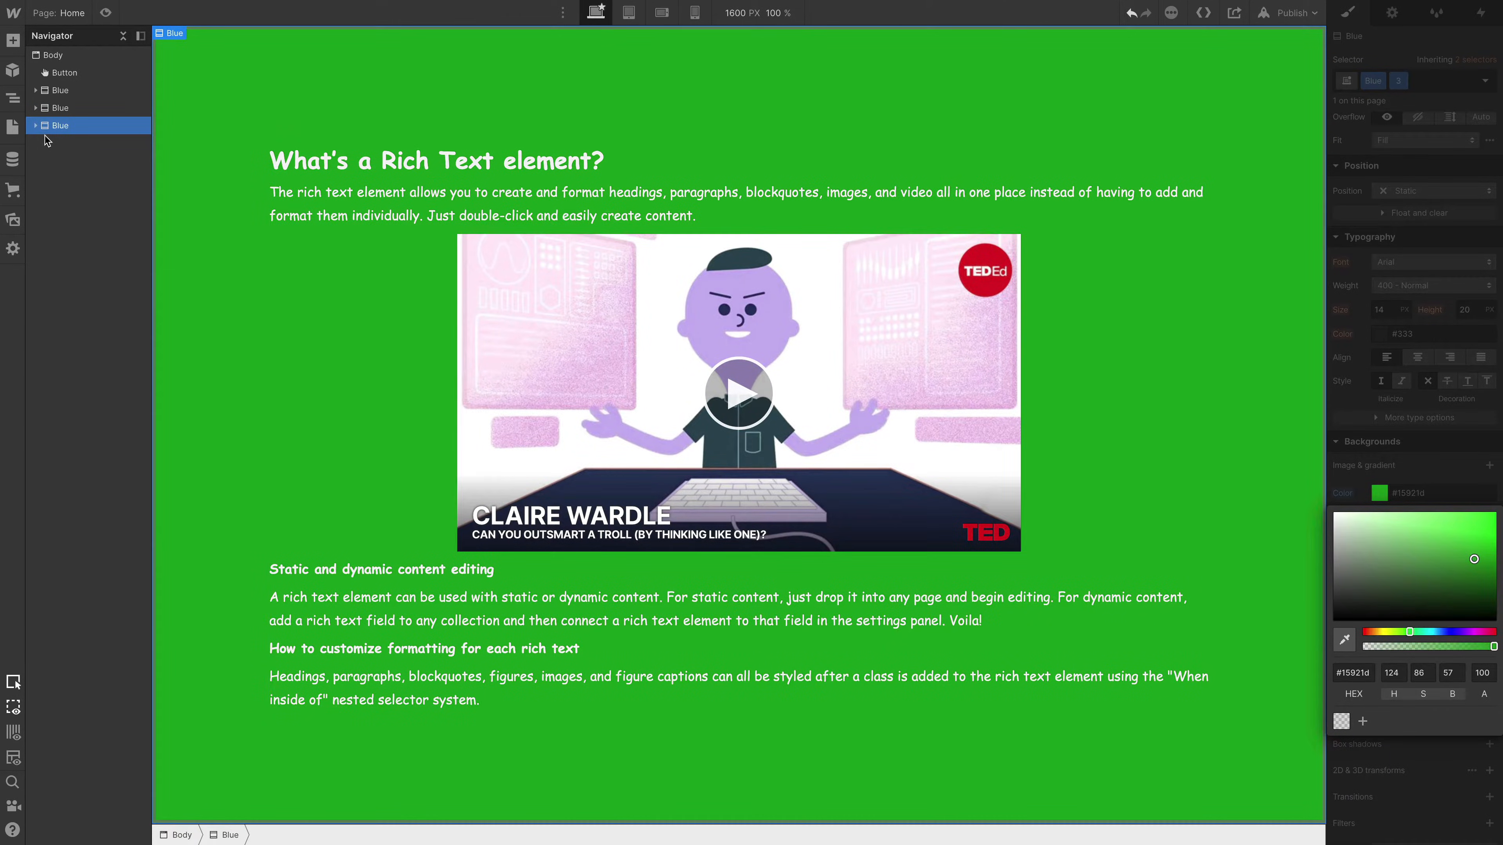
- Delete the Cool rich text element from the green Blue section
left_click(36, 126)
left_click(75, 146)
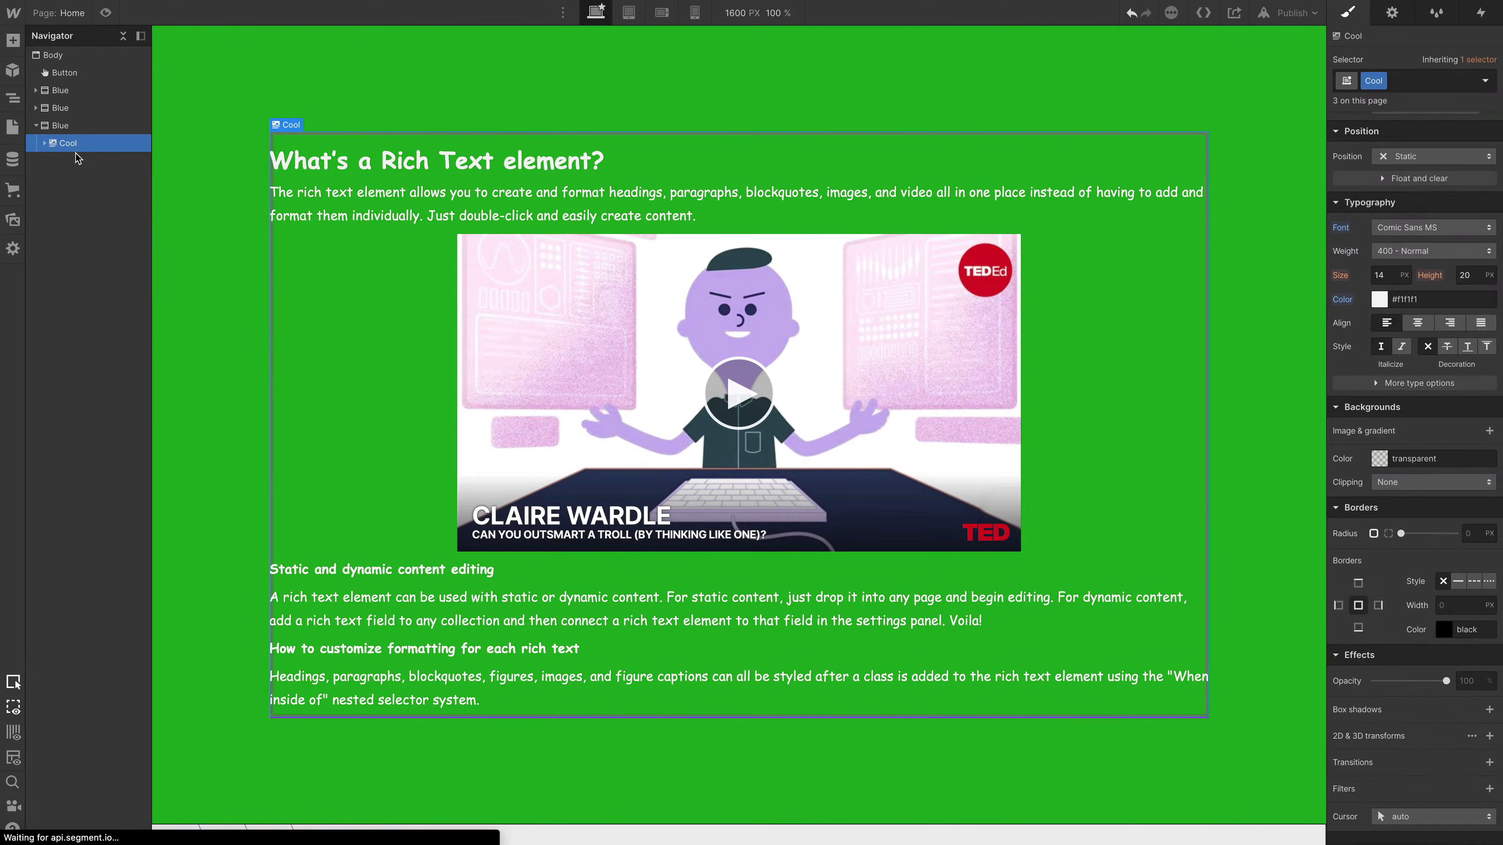
key("Delete")
- Add a Container to the green Blue section and nest a Div Block inside it
left_click(63, 129)
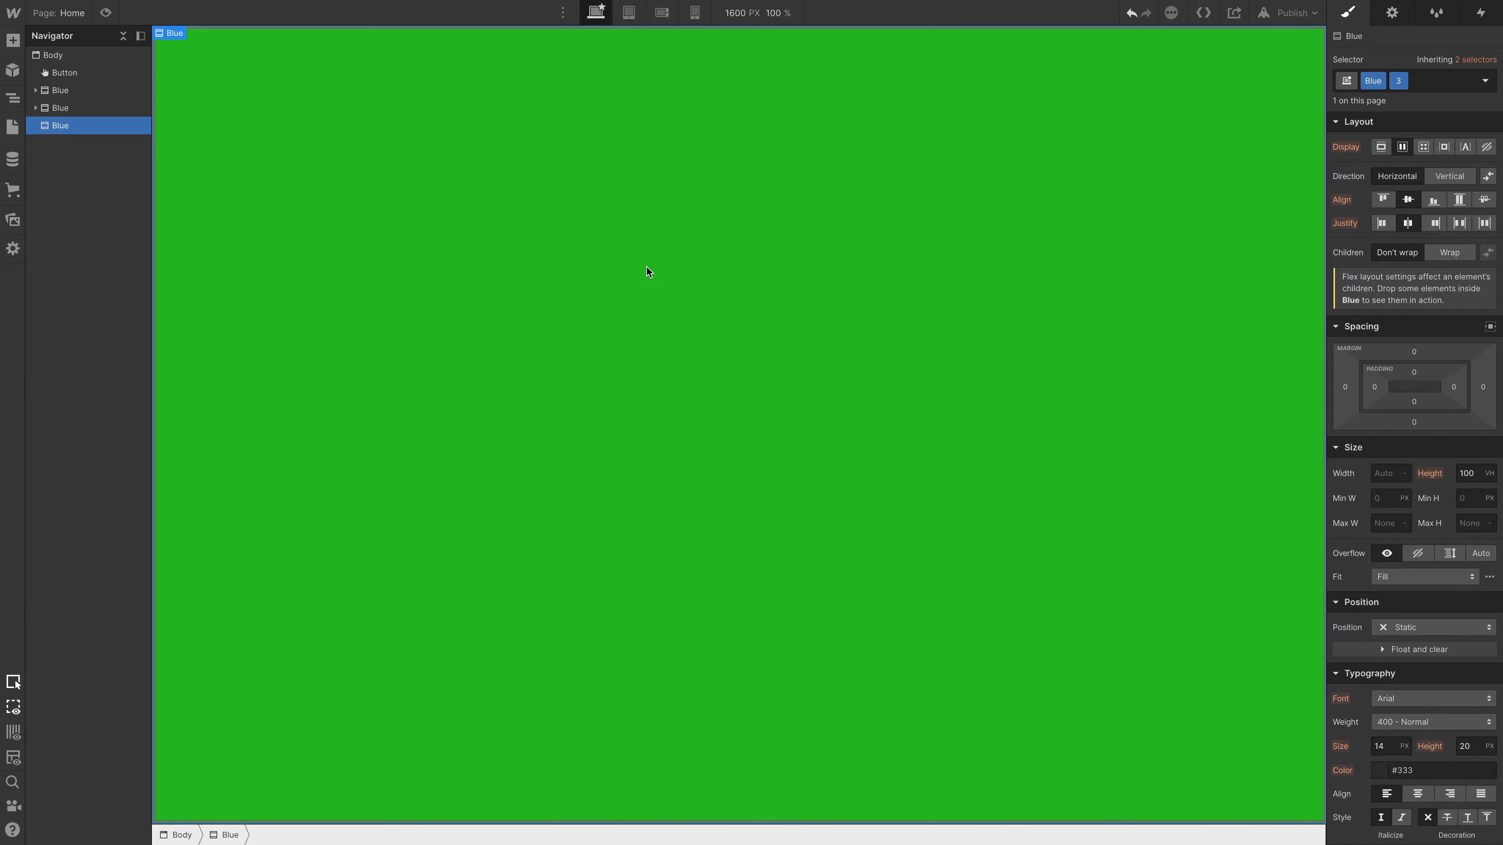
key("ctrl+e")
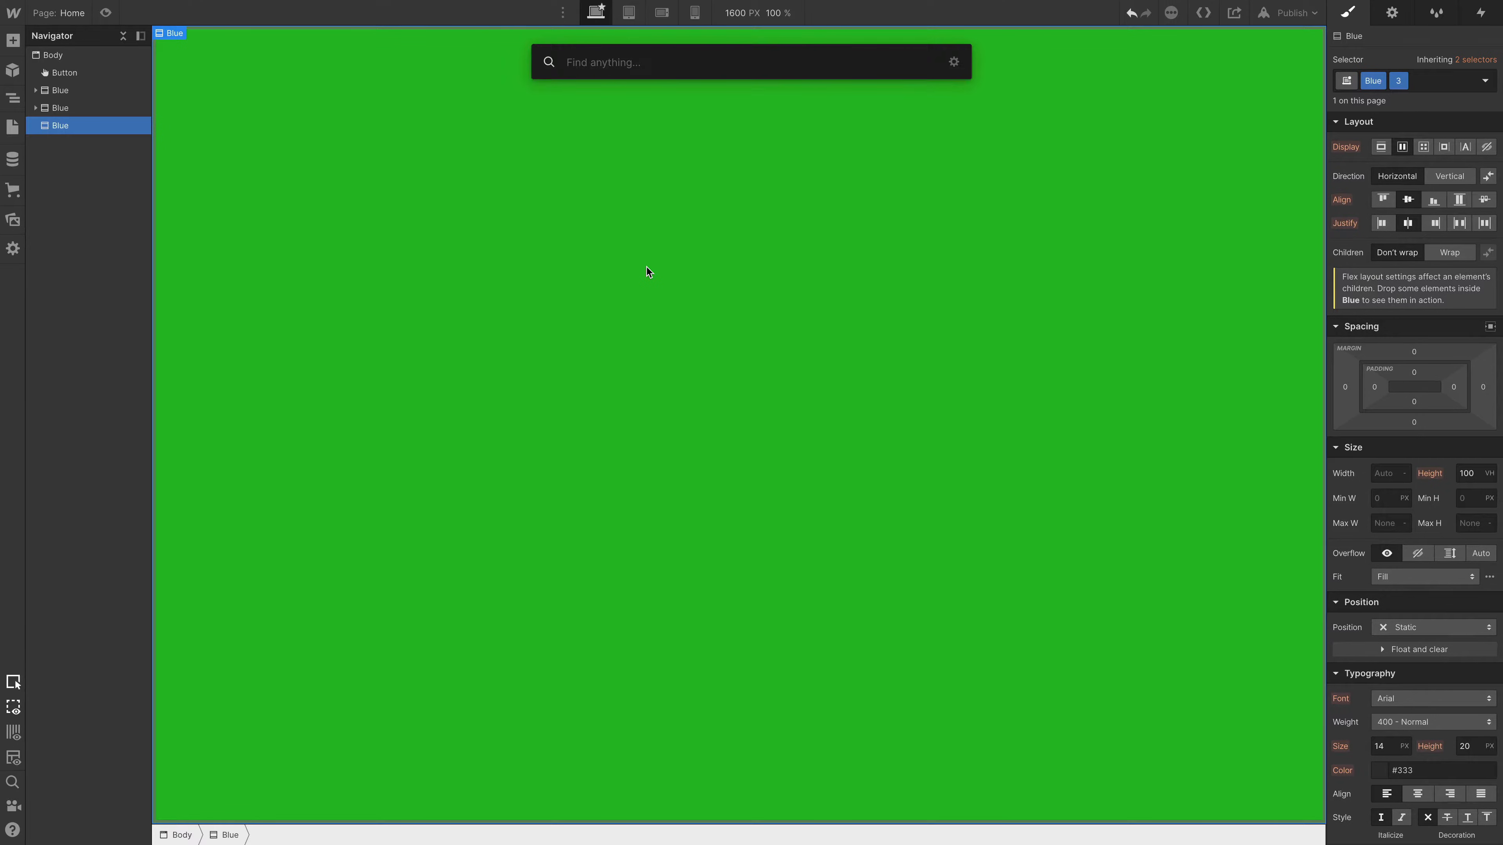
type("c")
key("Return")
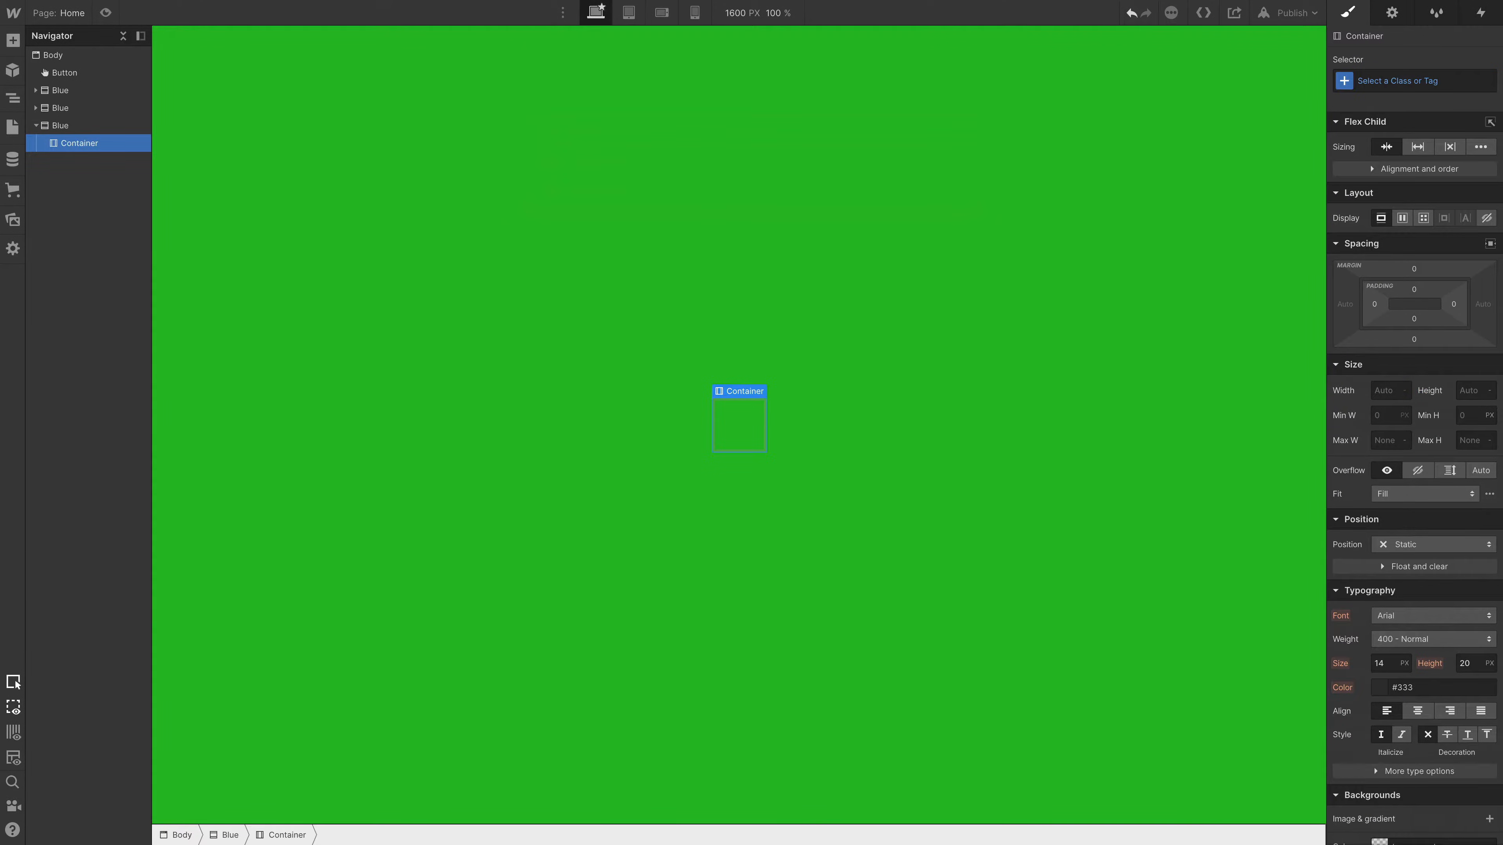
key("ctrl+e")
type("div")
key("Return")
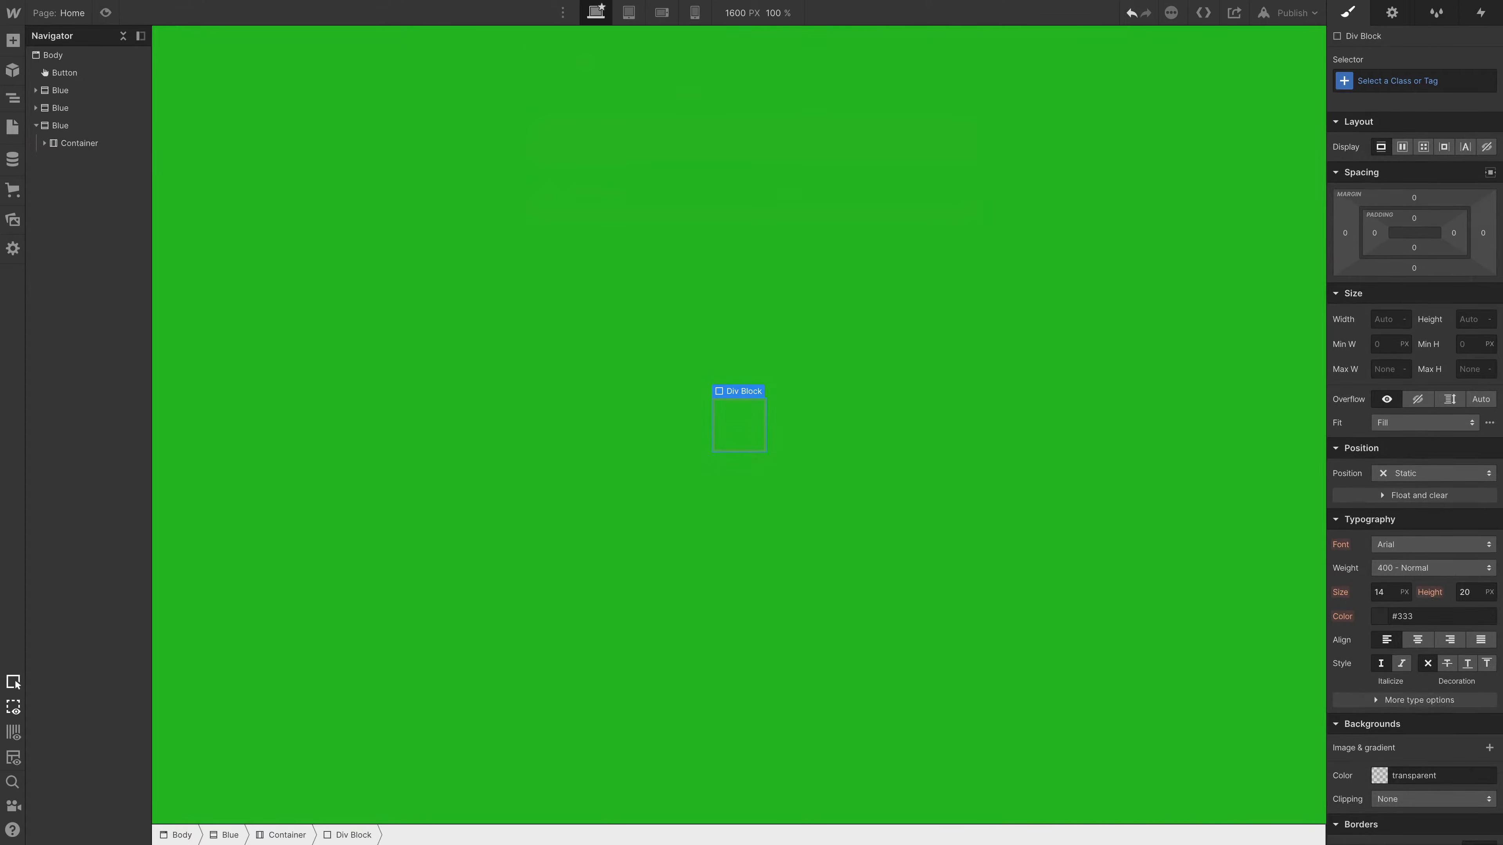
- Add an Image and a Paragraph inside the new Div Block
key("ctrl+e")
type("im")
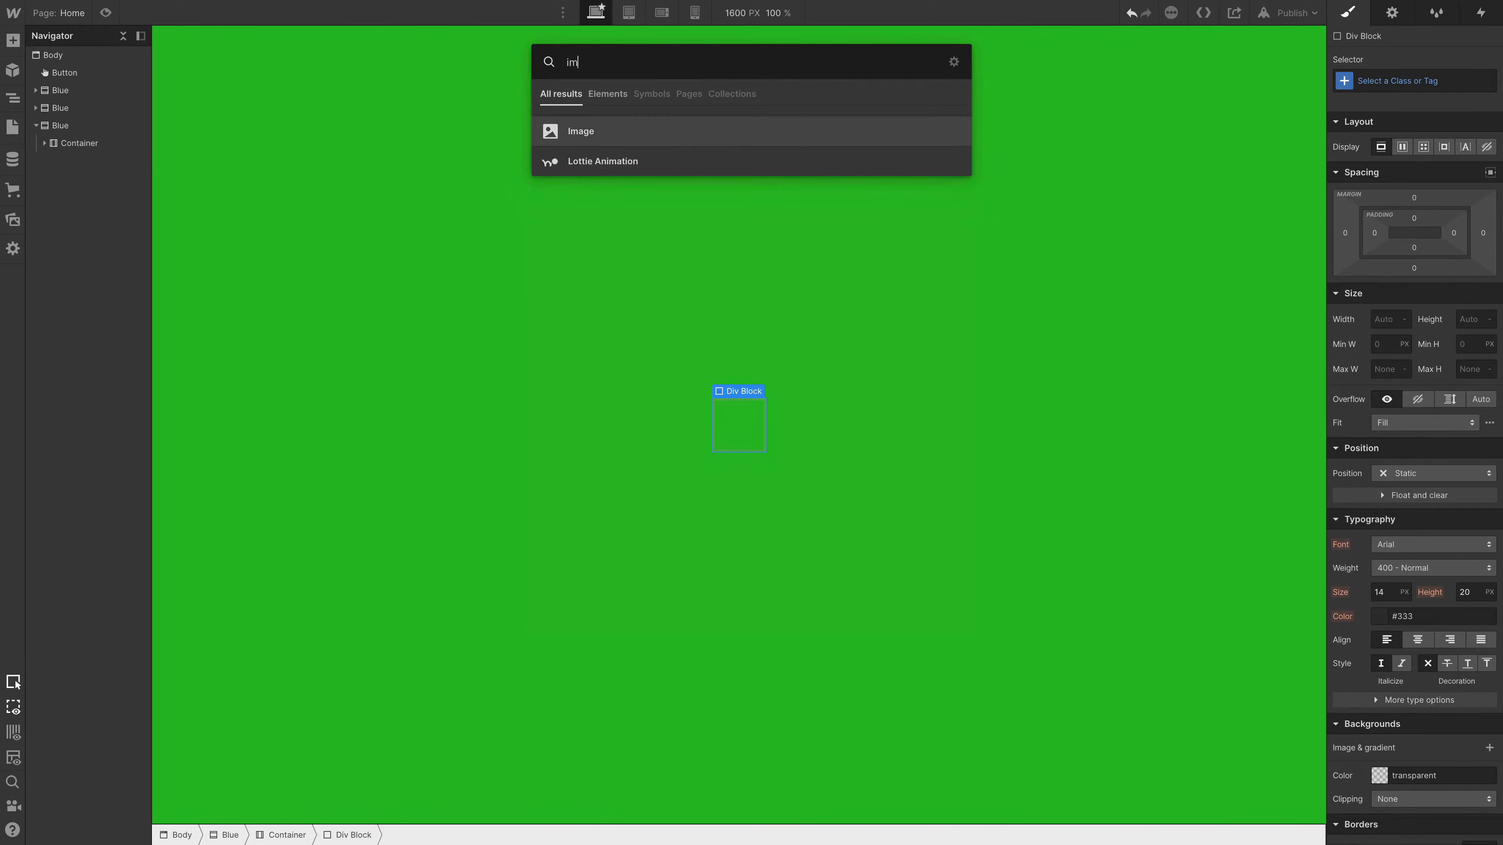
type("a")
key("Return")
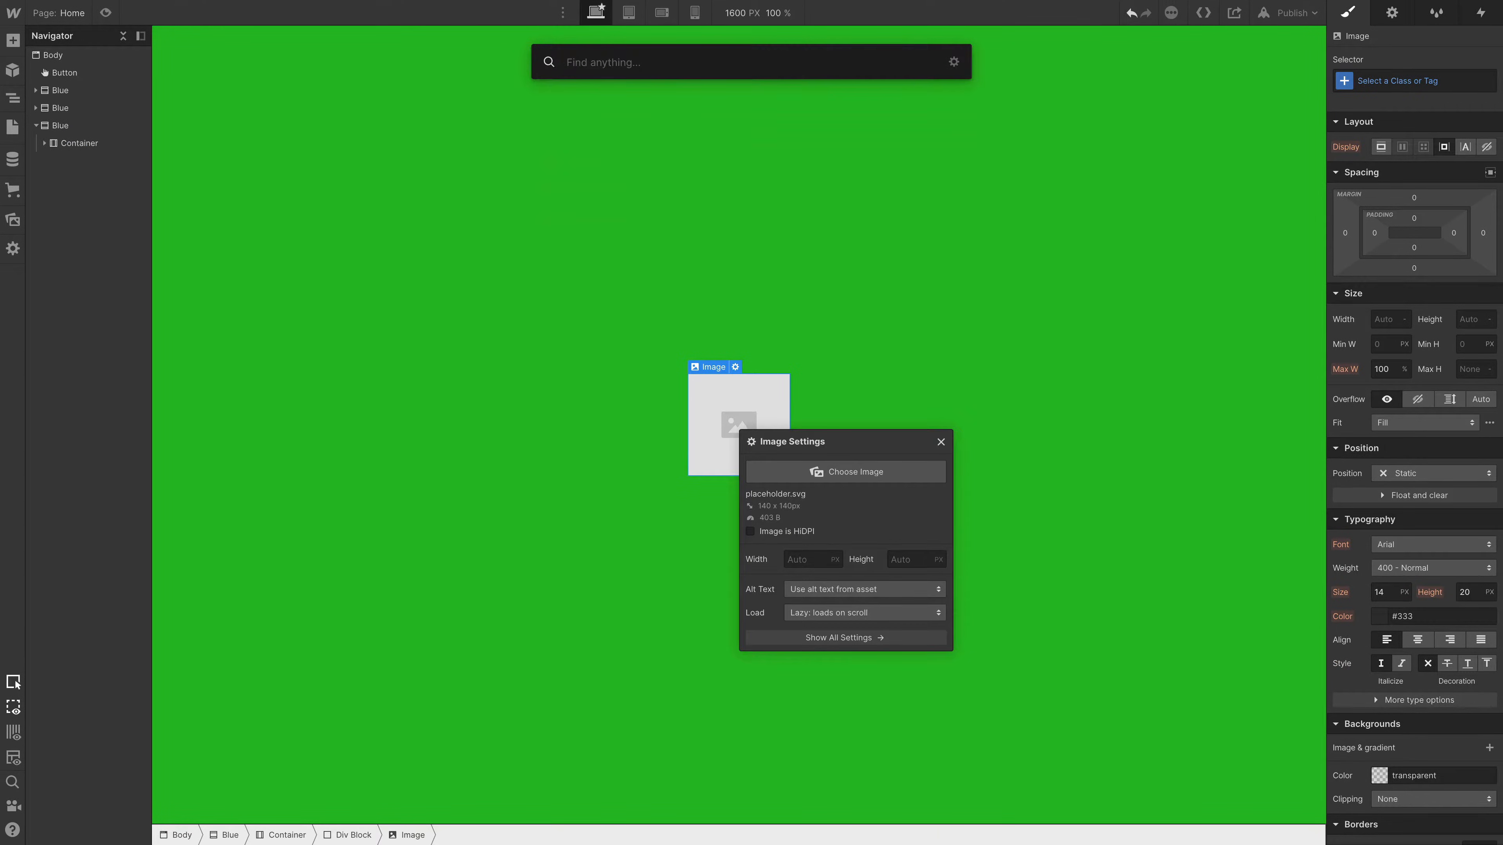
type("pa")
key("Return")
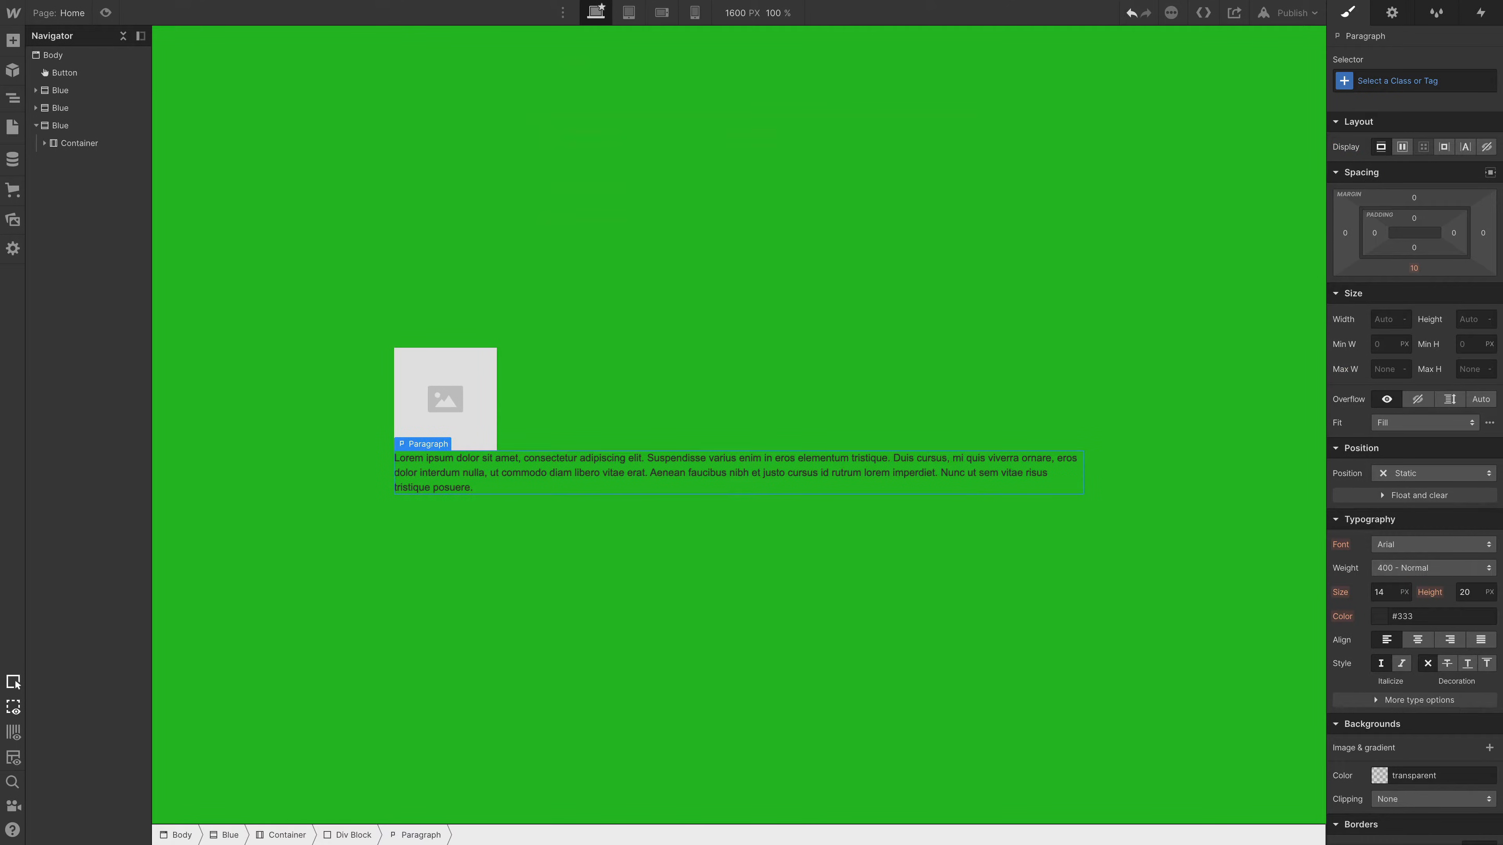
- Set the display of the green section's Container to flex
left_click(86, 145)
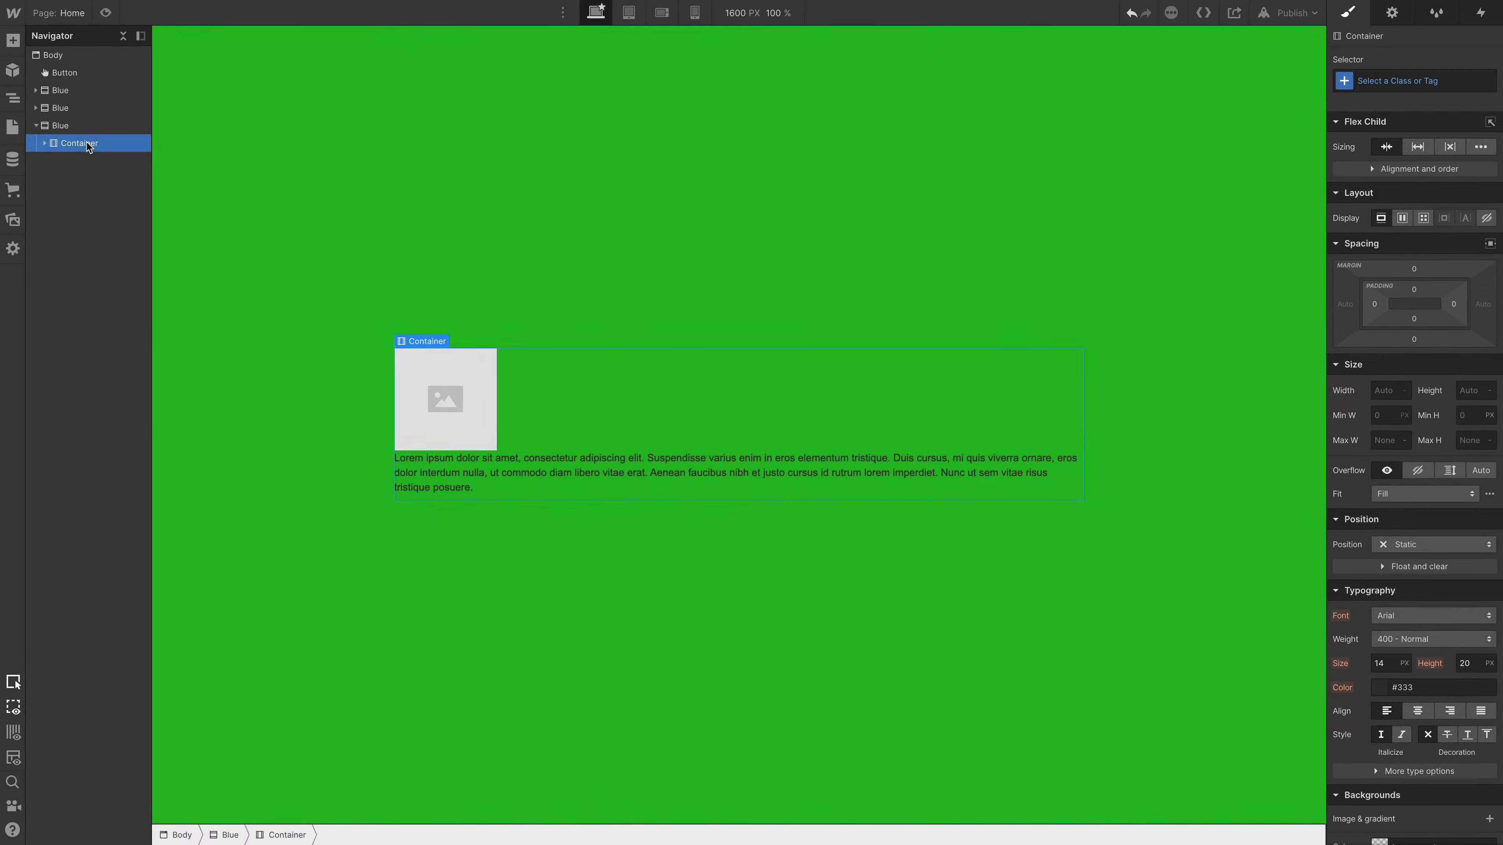
left_click(1408, 219)
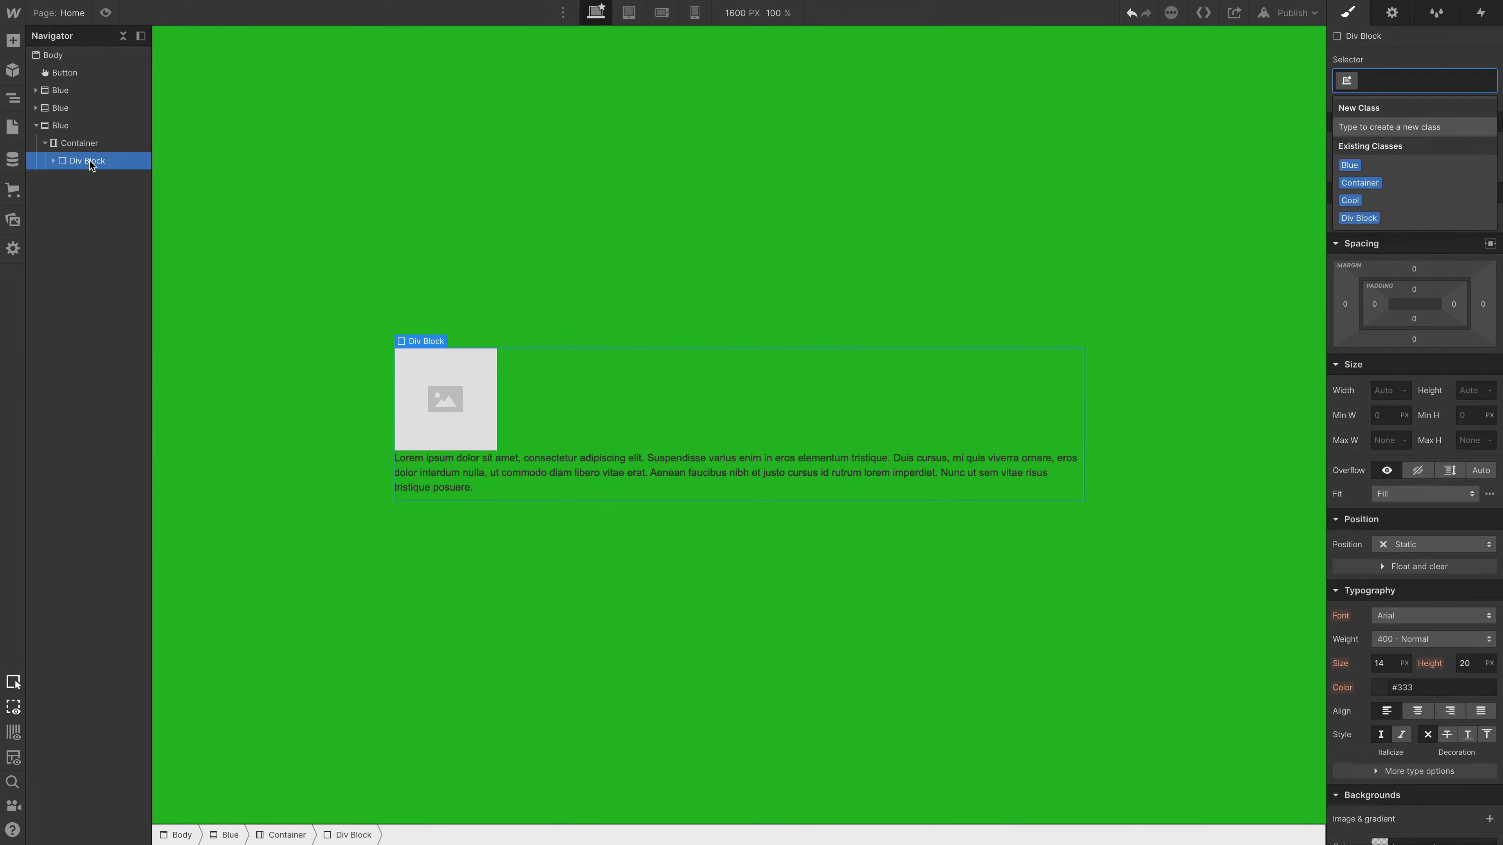
- Give the Div Block the class "card" with the combo class Cool, and duplicate it twice
type("card")
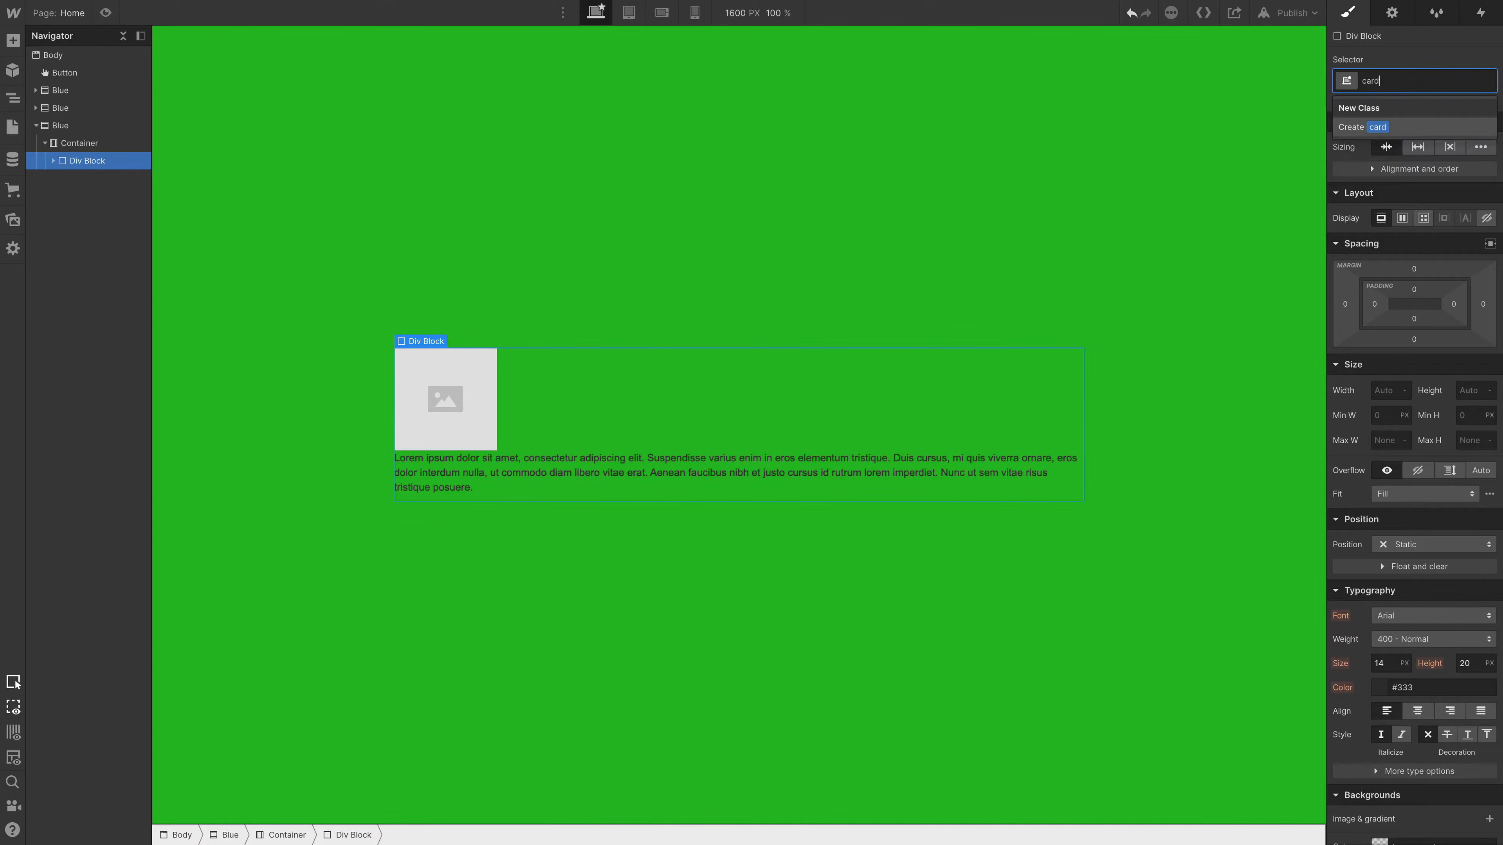
key("Return")
type("co")
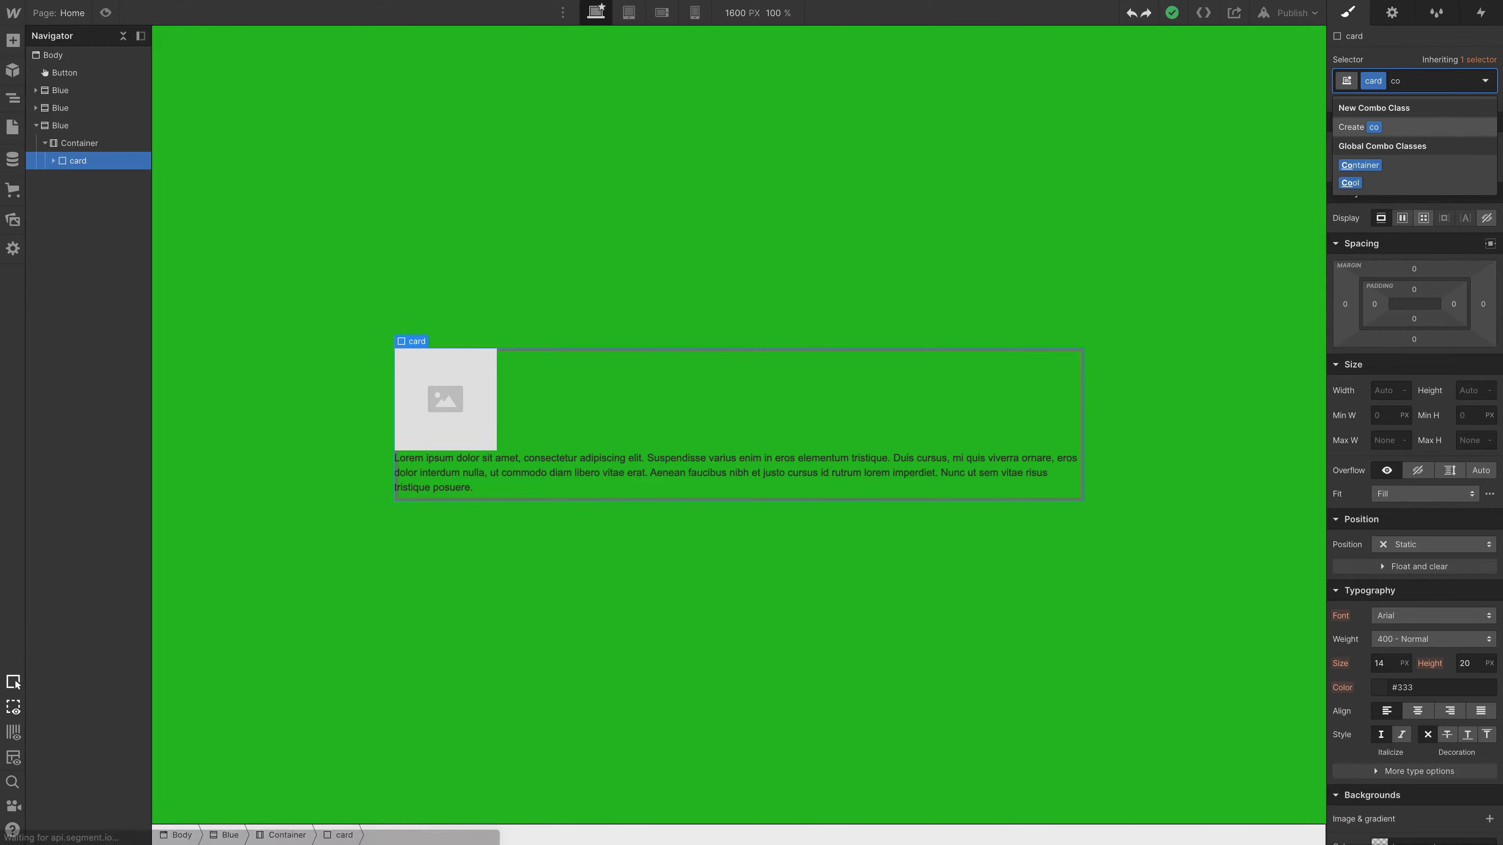
key("Down")
key("Down")
key("Return")
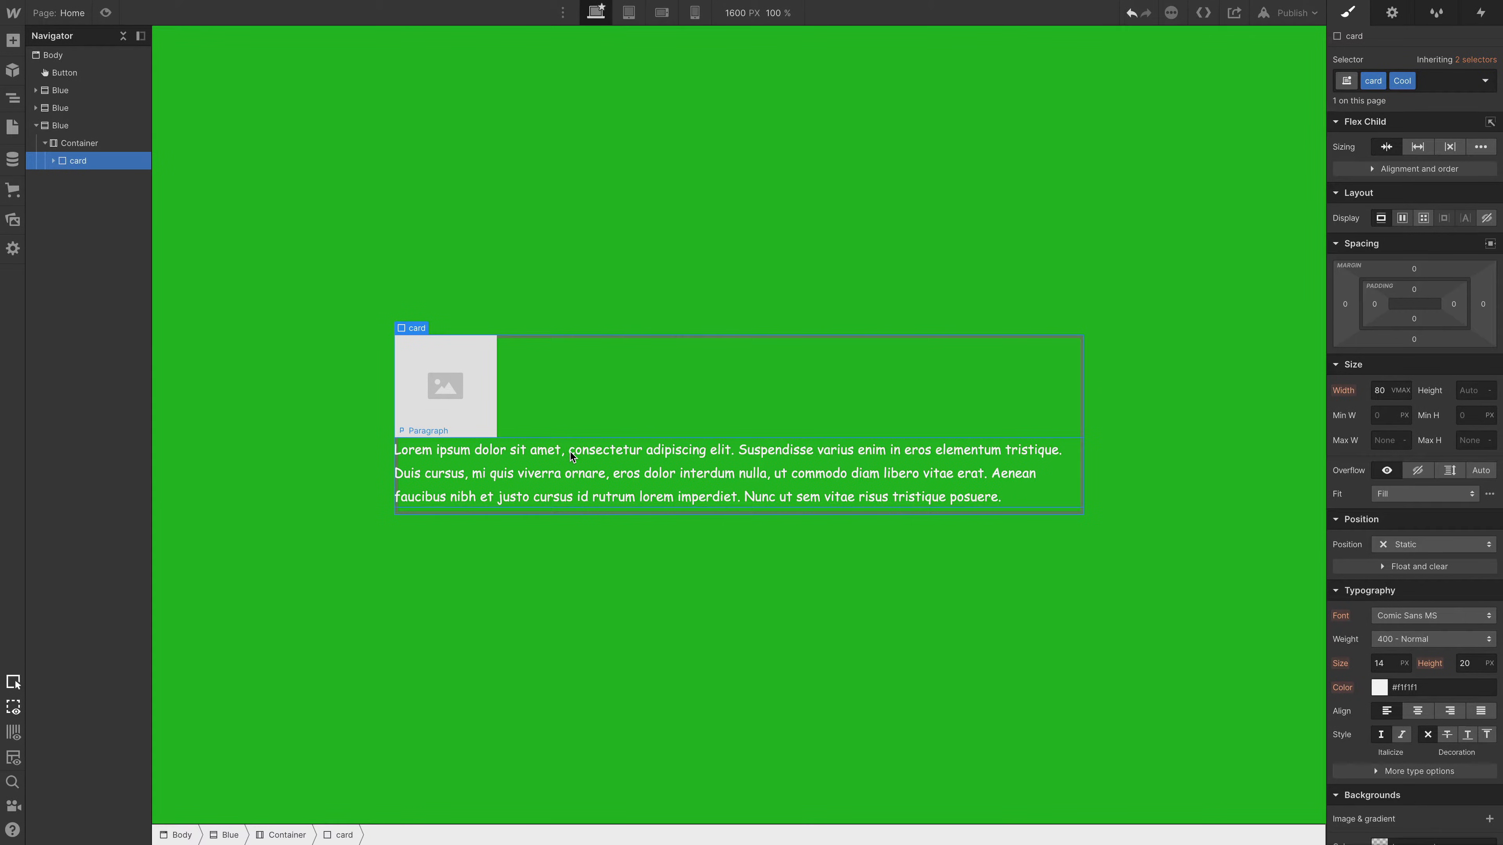
key("ctrl+d")
key("ctrl+d")
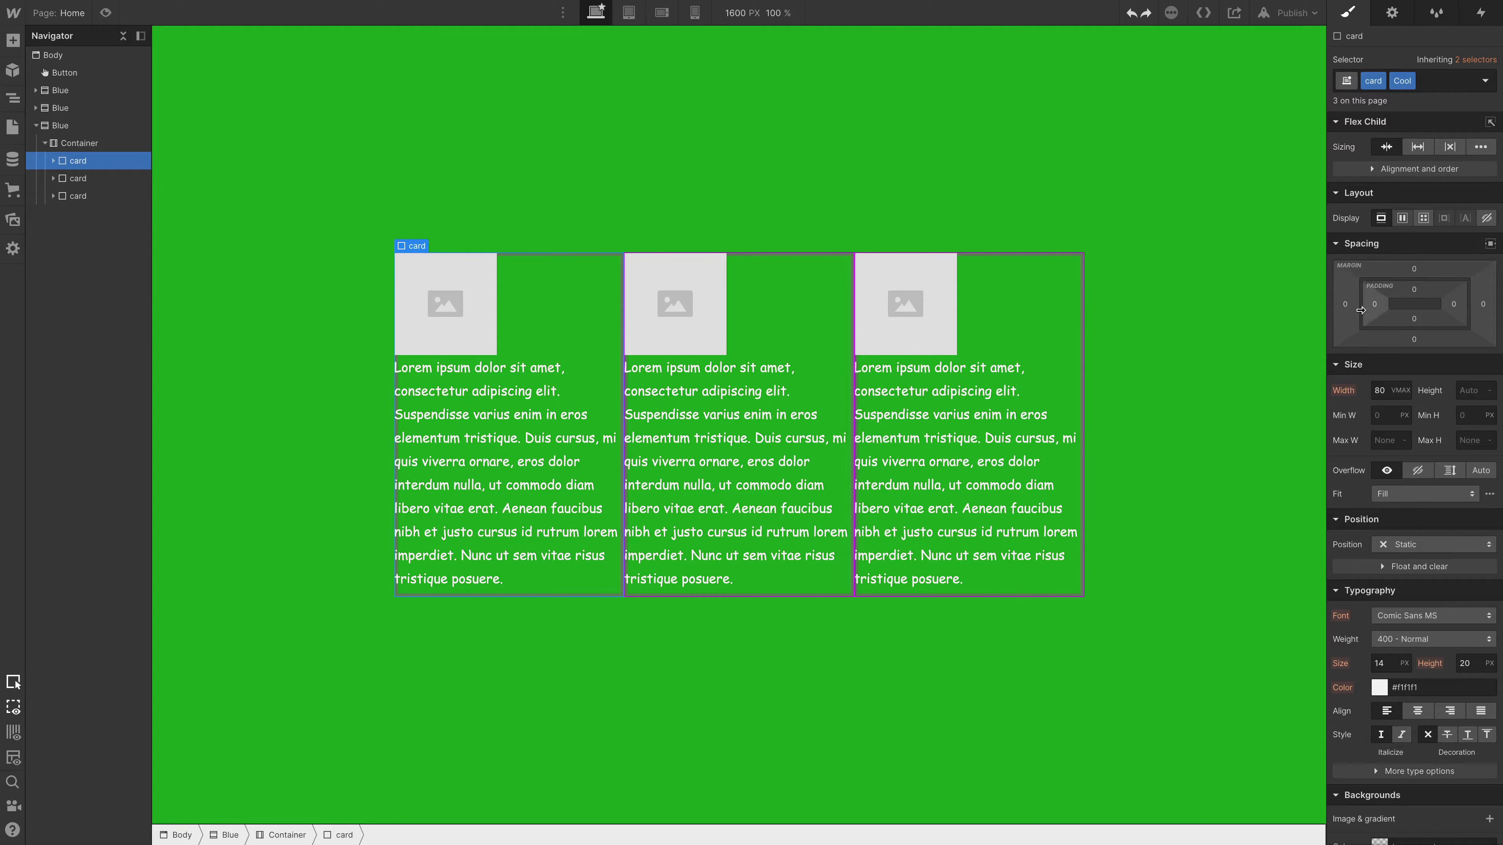
- Set the card's margin to 17 px on all four sides
left_click(1347, 305)
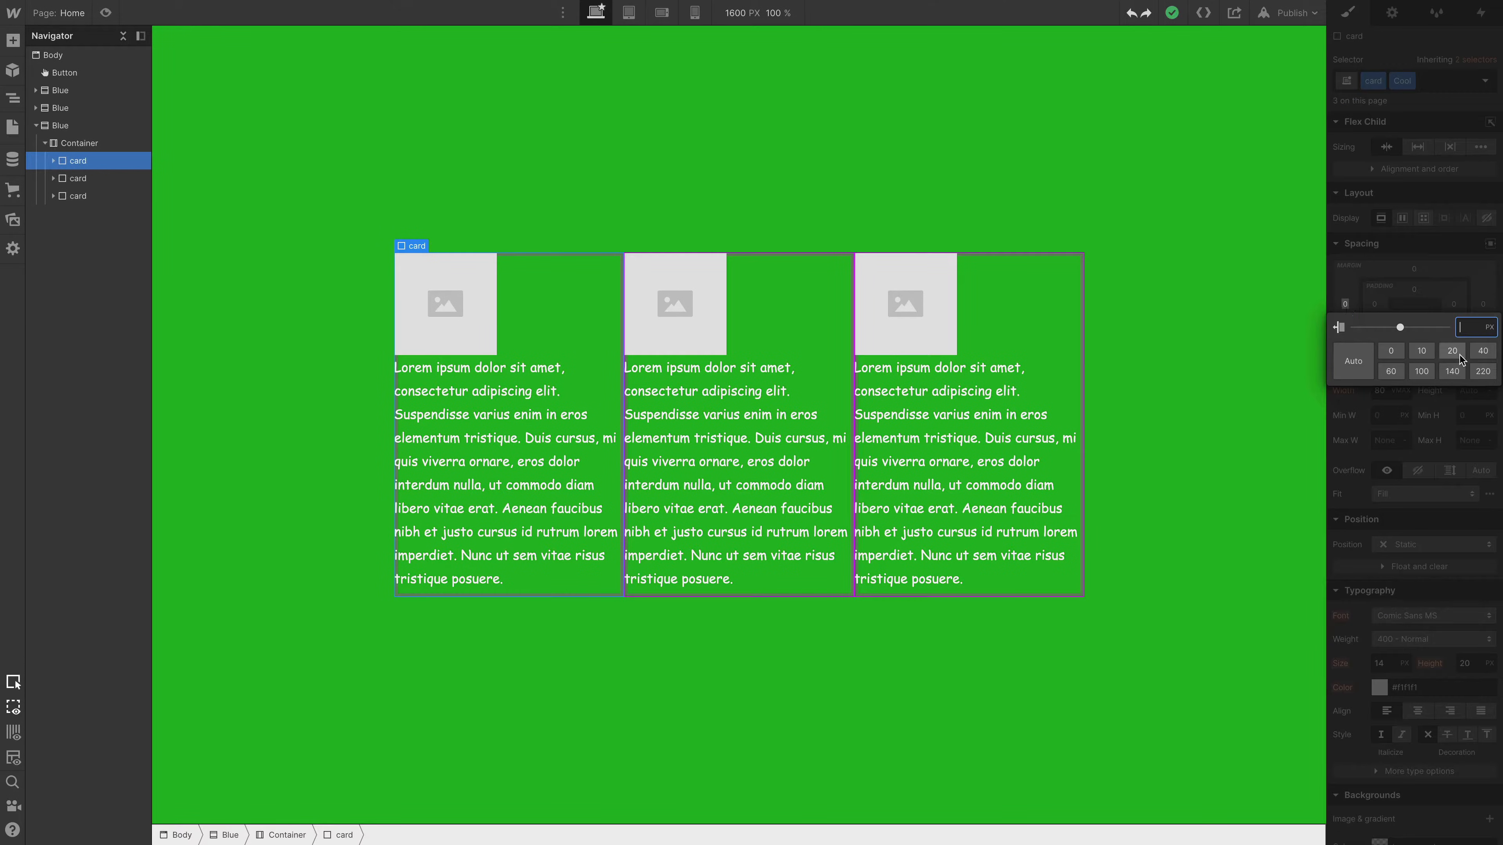
key("Escape")
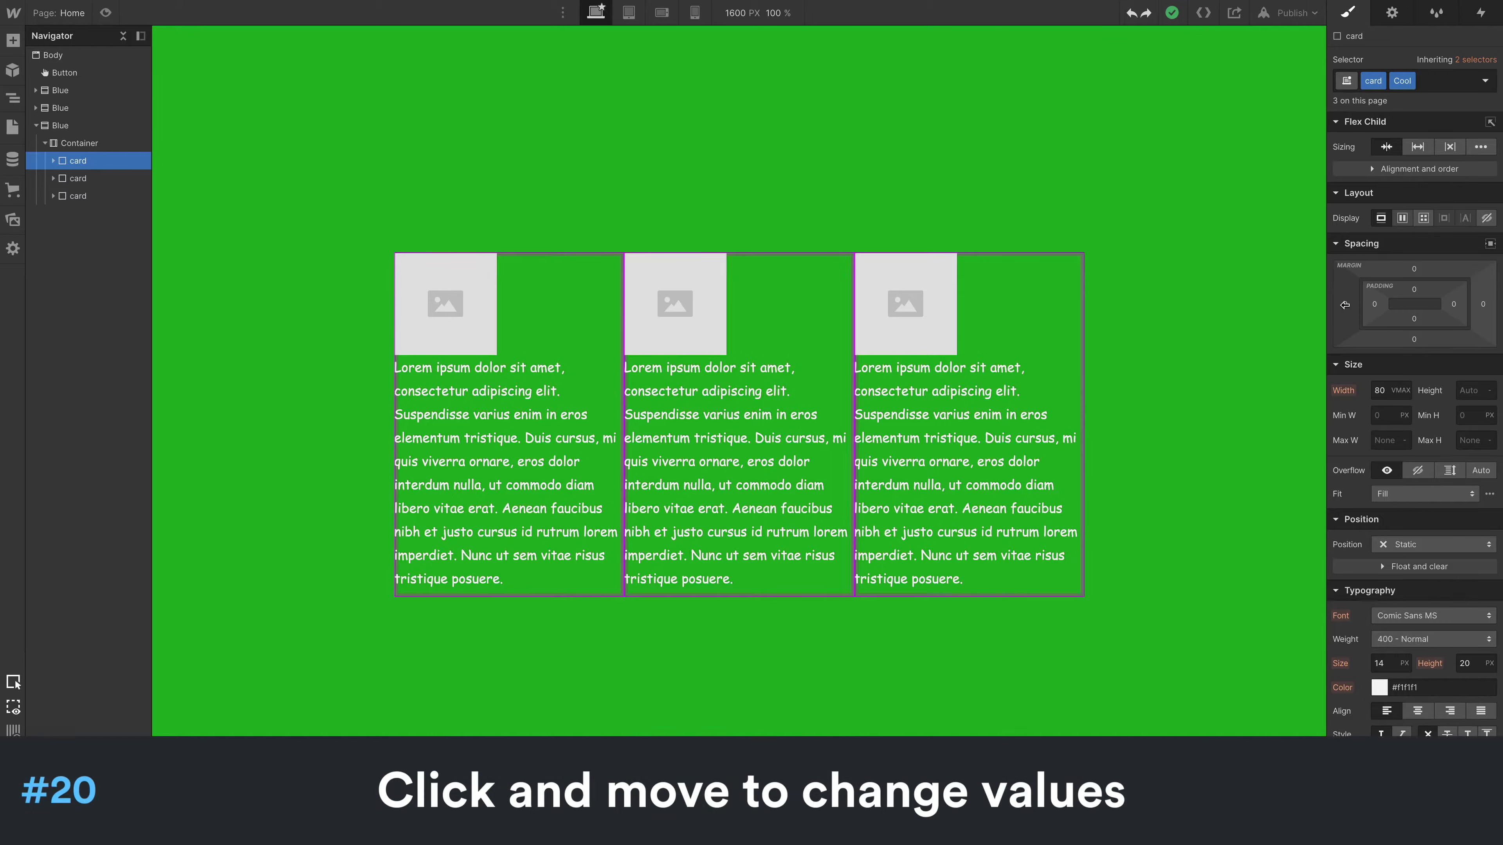
mouse_move(1346, 304)
left_mouse_down()
mouse_move(1298, 306)
mouse_move(1340, 306)
mouse_move(1323, 304)
left_mouse_up()
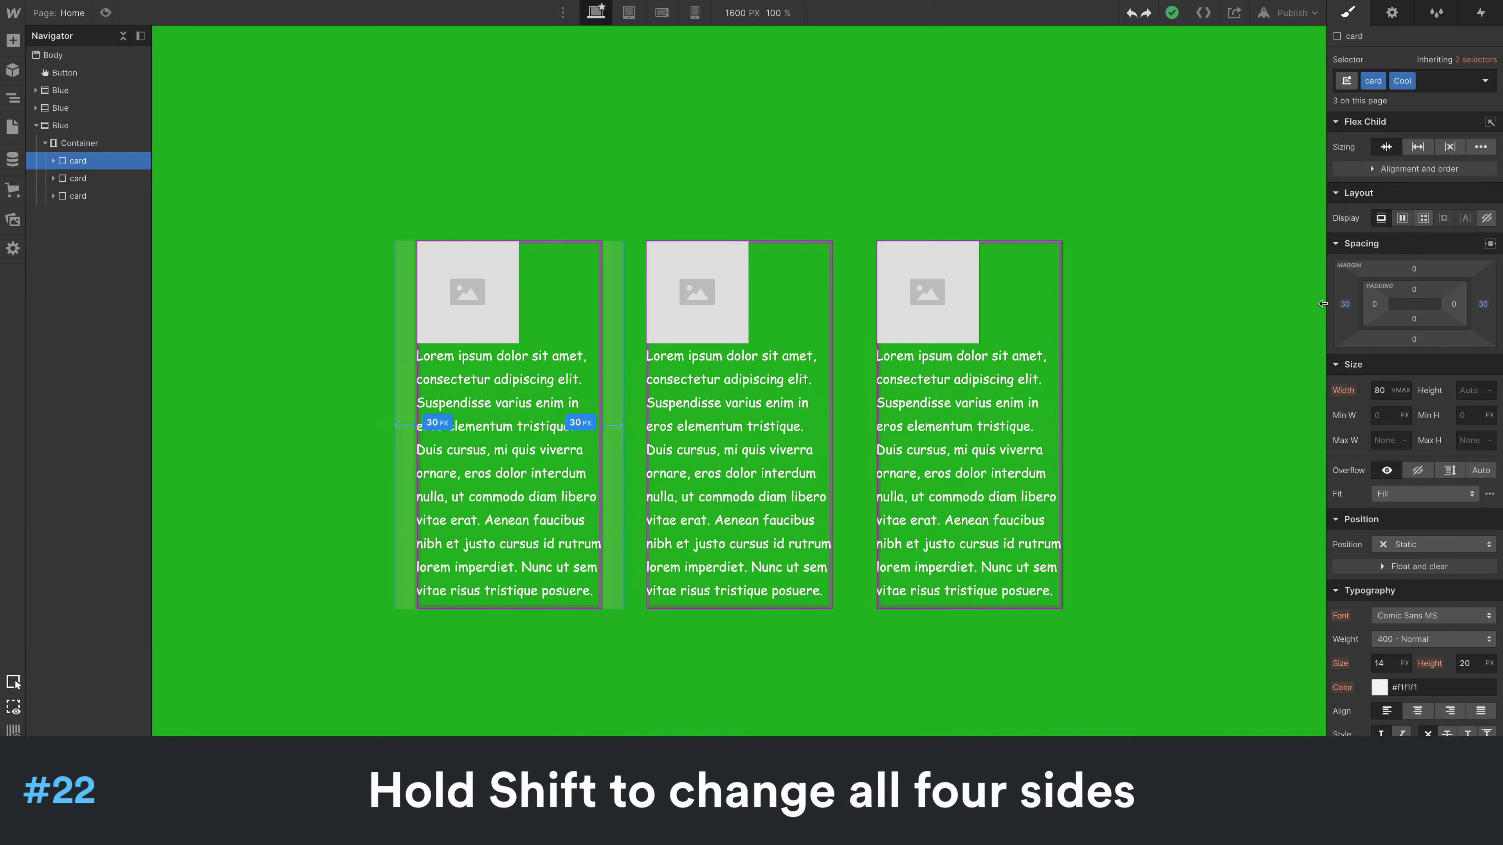
mouse_move(1322, 304)
left_mouse_down()
mouse_move(1305, 303)
mouse_move(1345, 305)
mouse_move(1312, 309)
left_mouse_up()
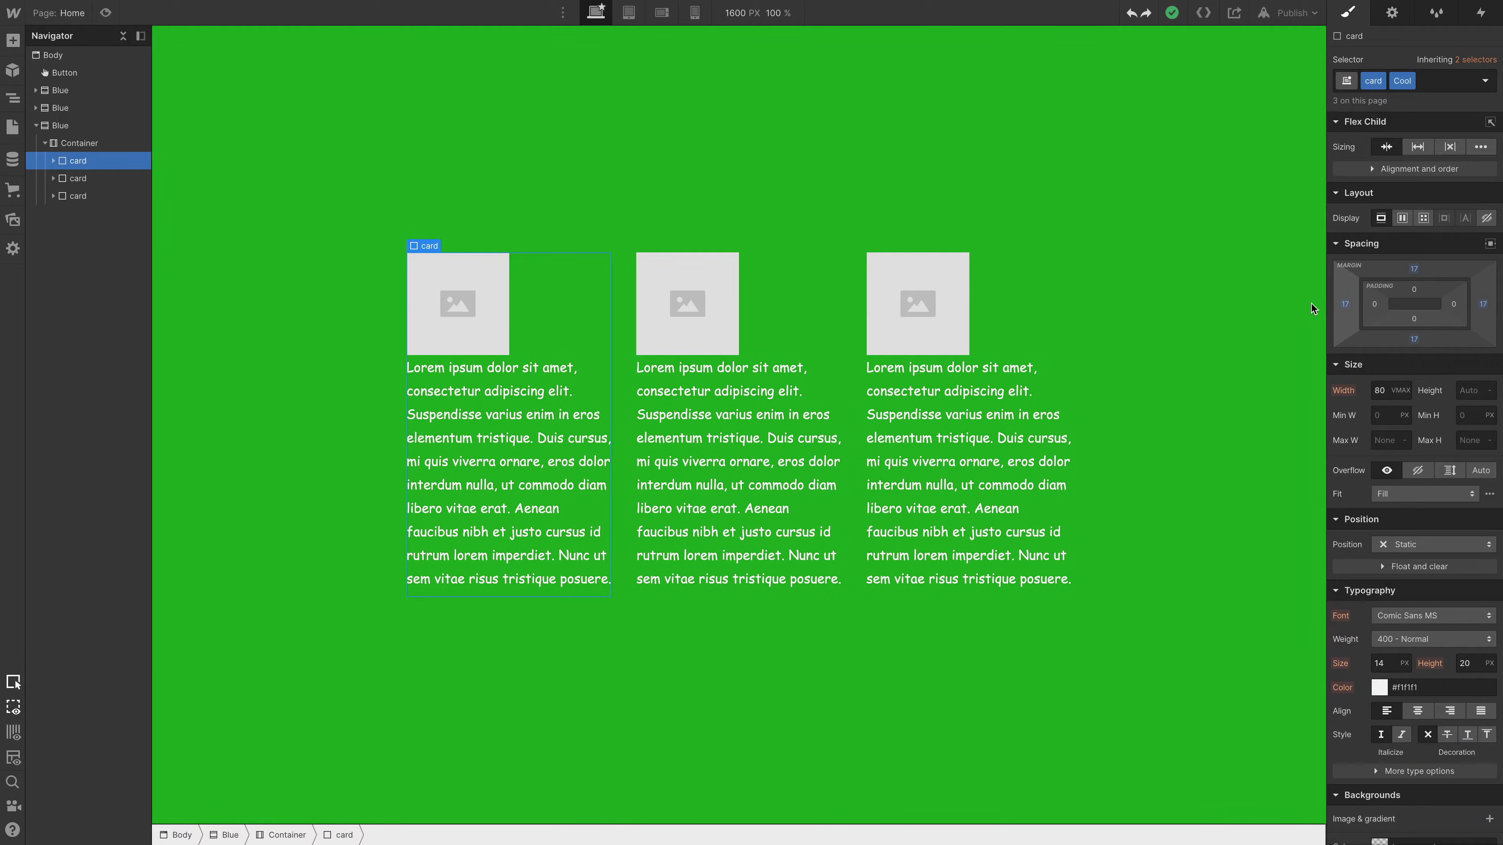
- Try resetting the card's bottom margin, checking the margins in X-ray view before undoing the reset
left_click(1415, 340, "alt")
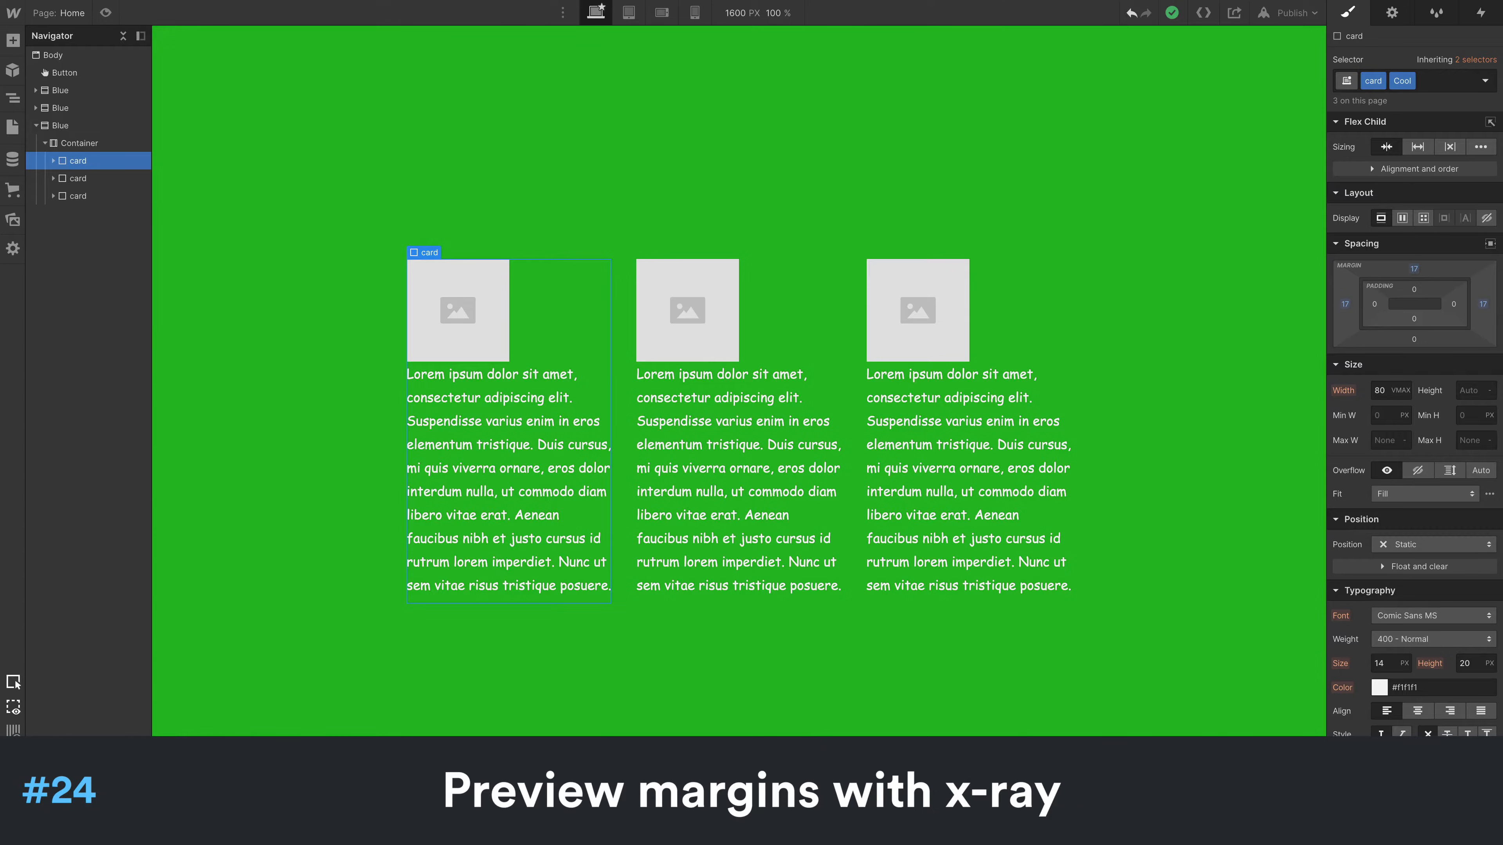
key("shift+x")
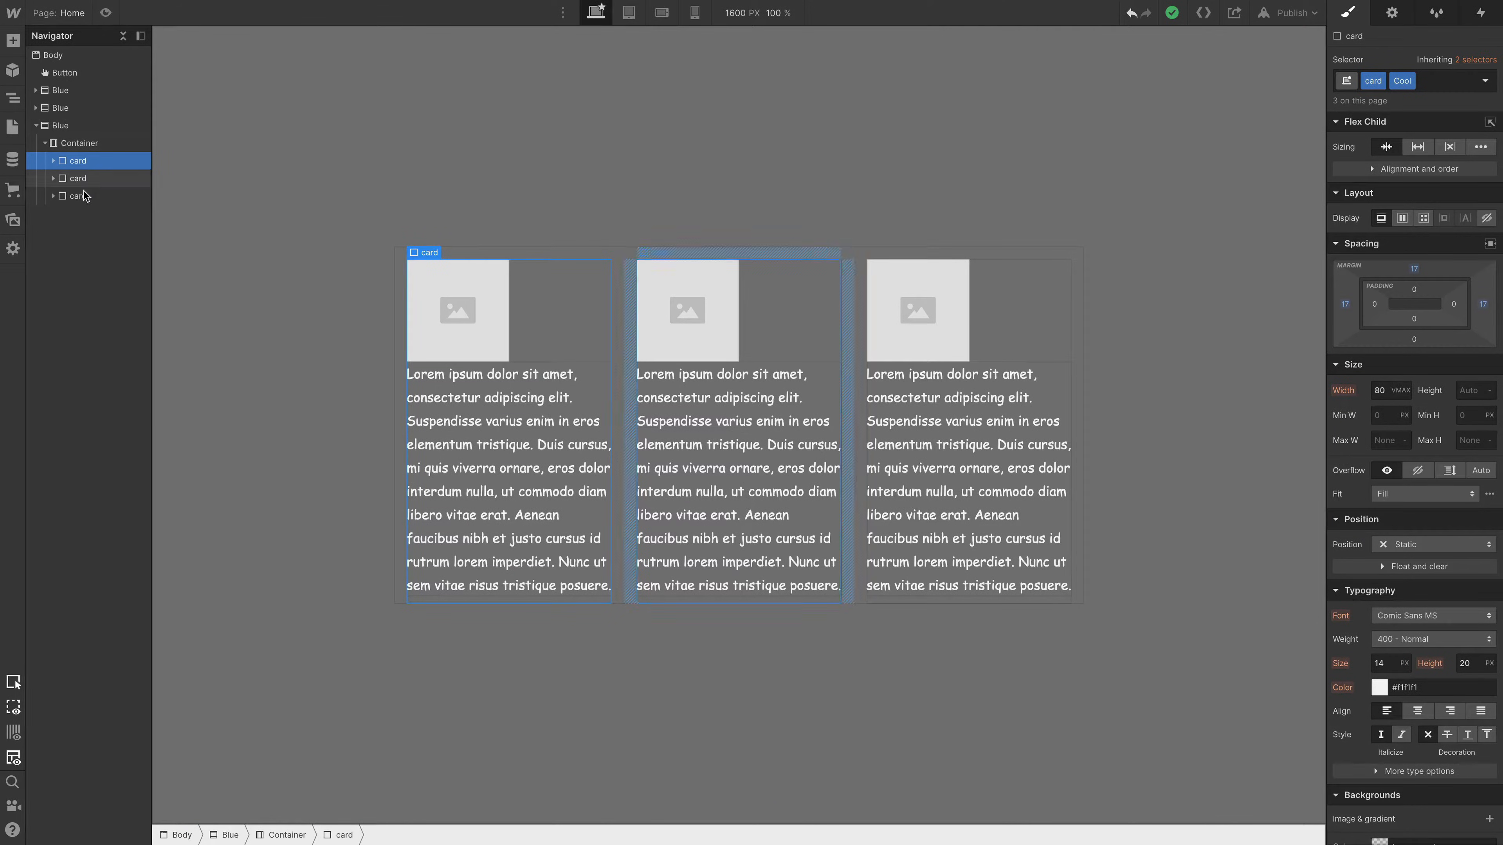
left_click(14, 757)
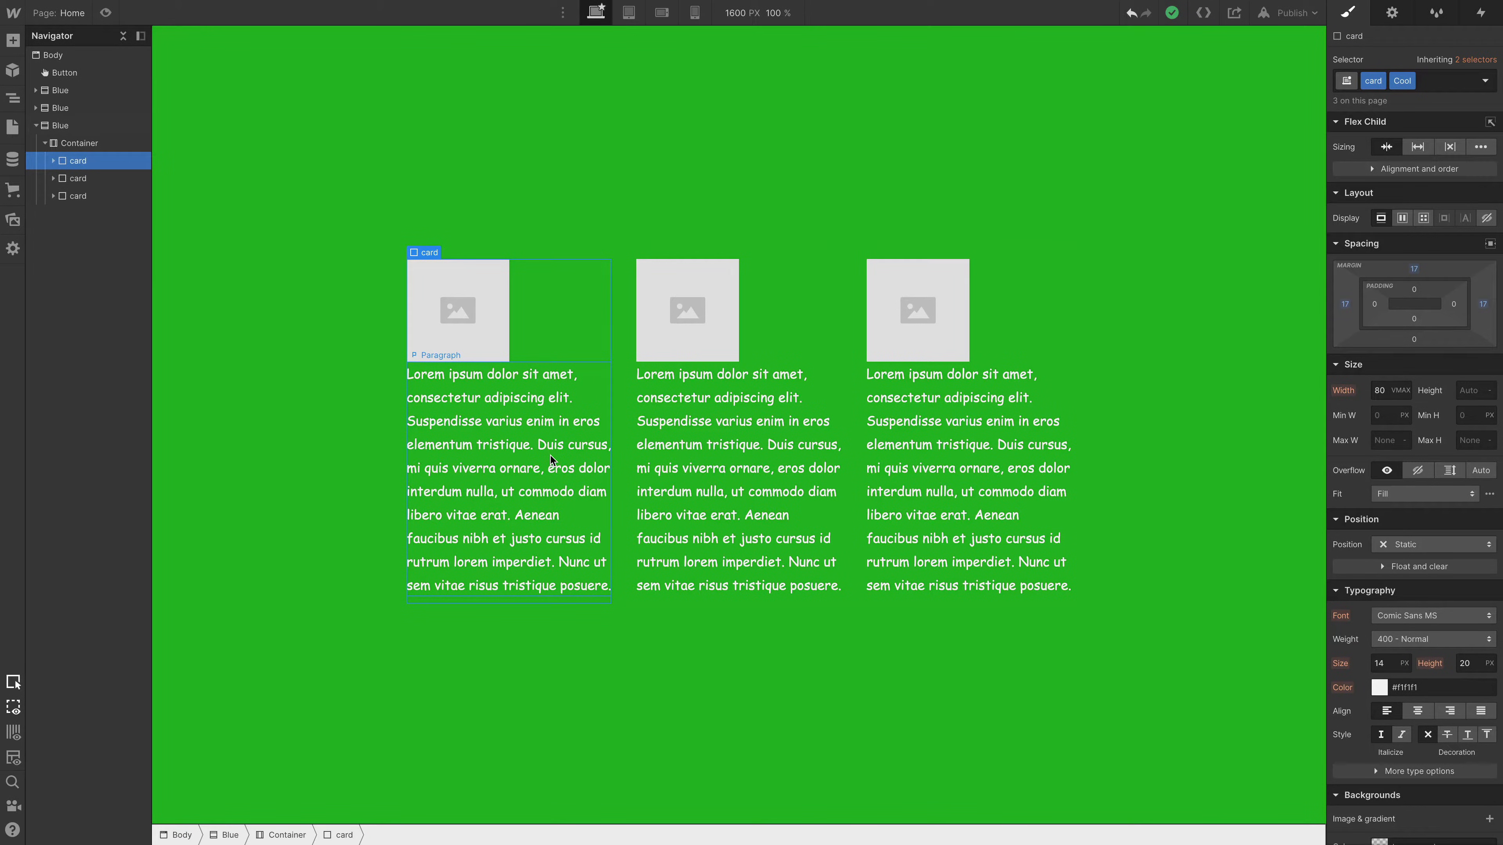
key("ctrl+z")
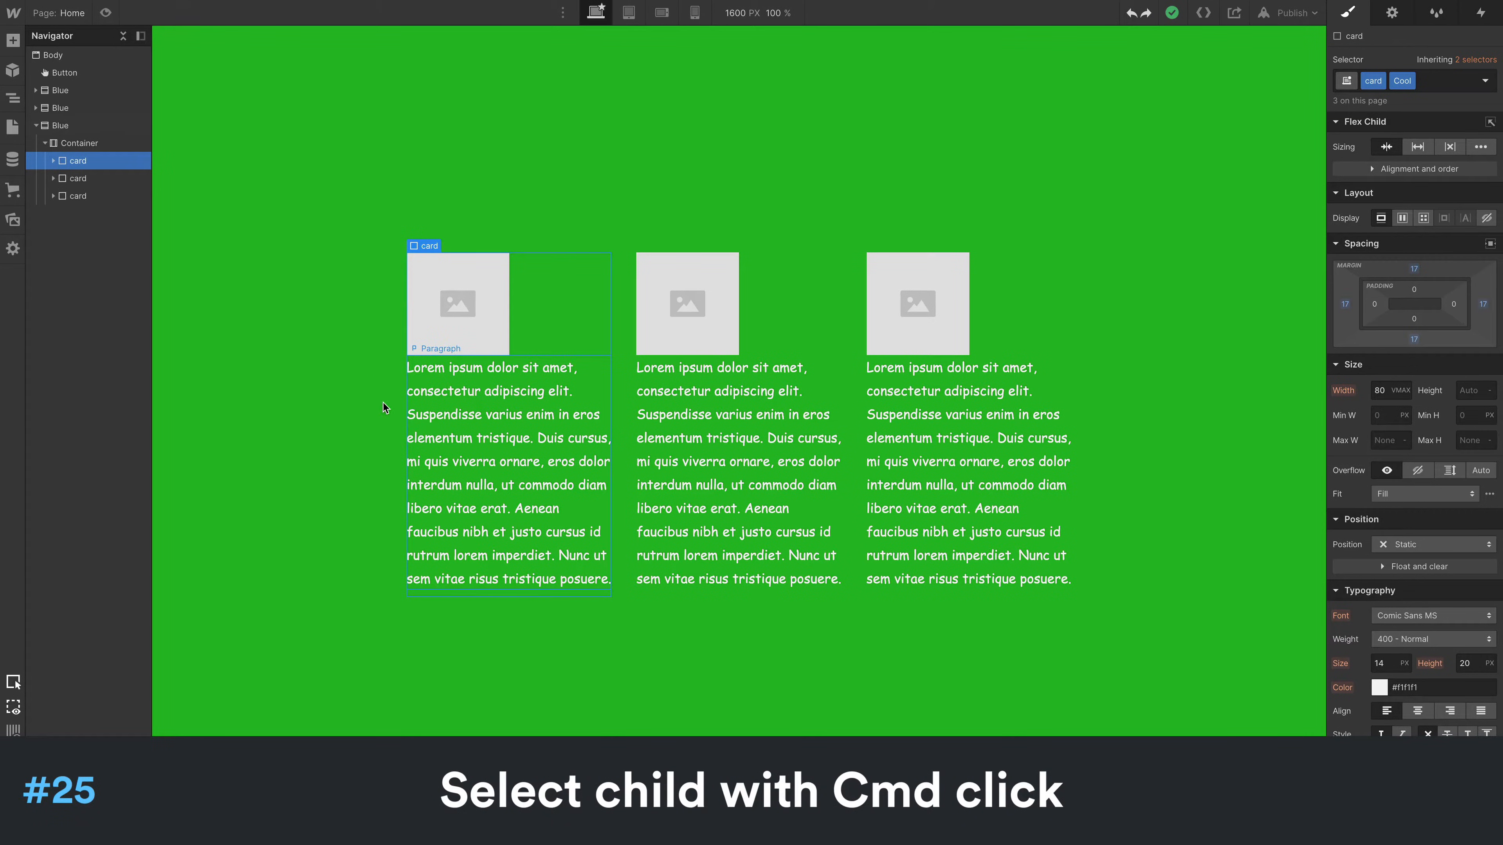
- Try a 2-column text layout for All Paragraphs, using the first card's paragraph
left_click(538, 442, "super")
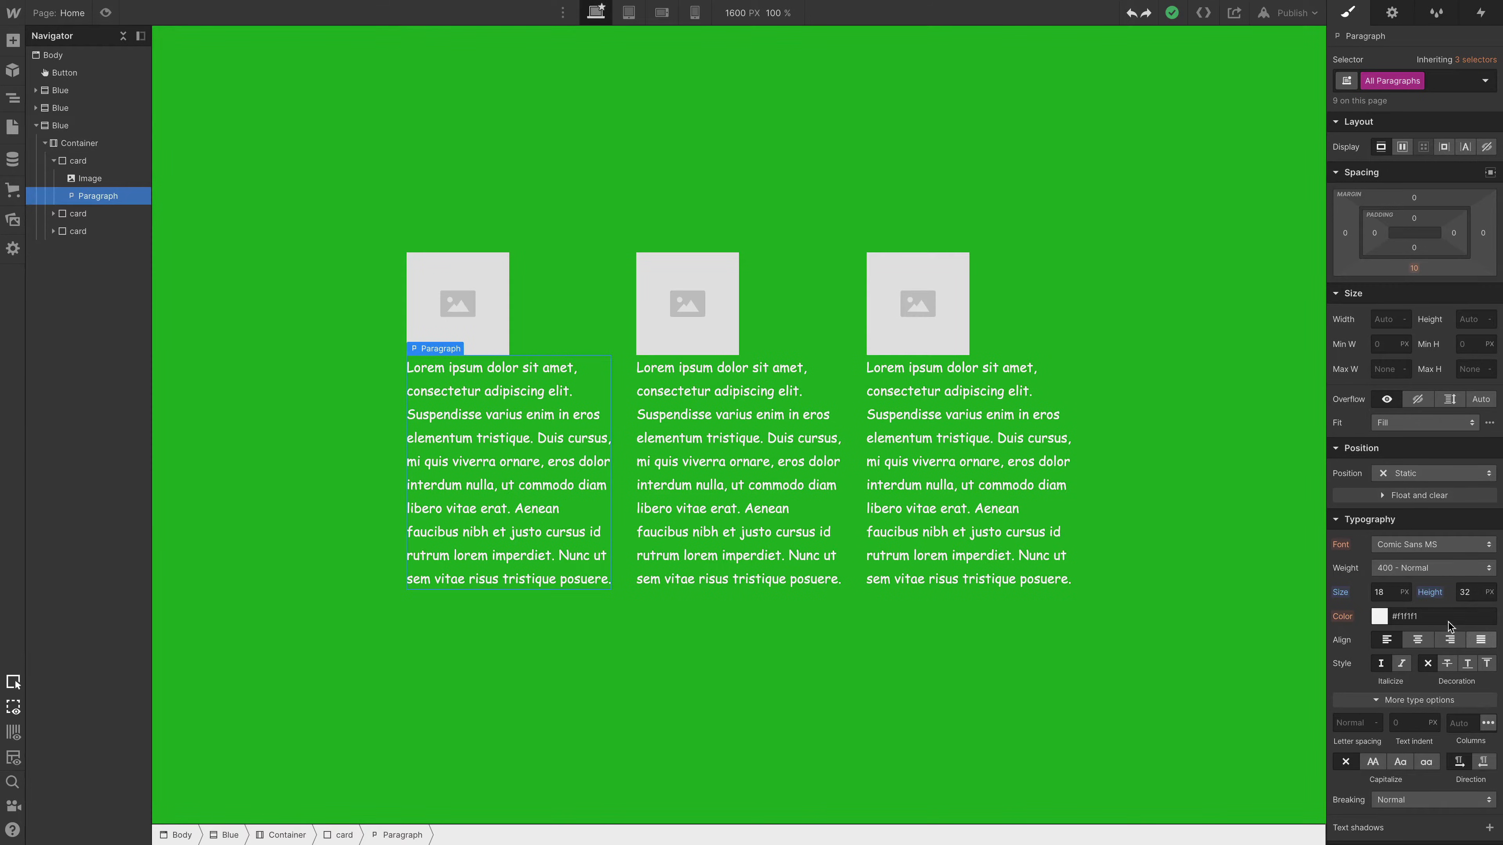
left_click(1461, 723)
type("2")
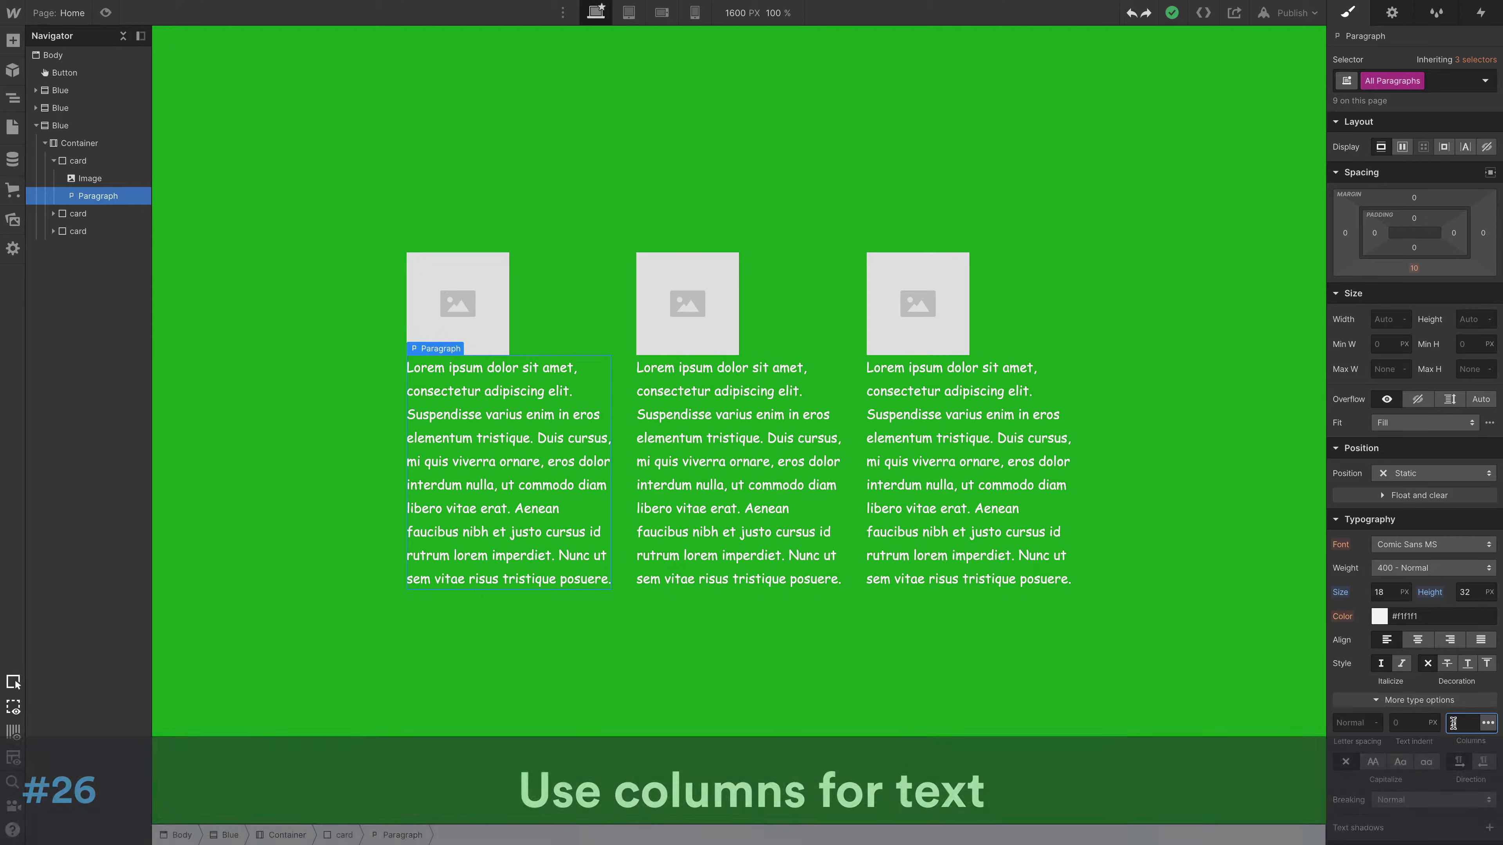
key("Return")
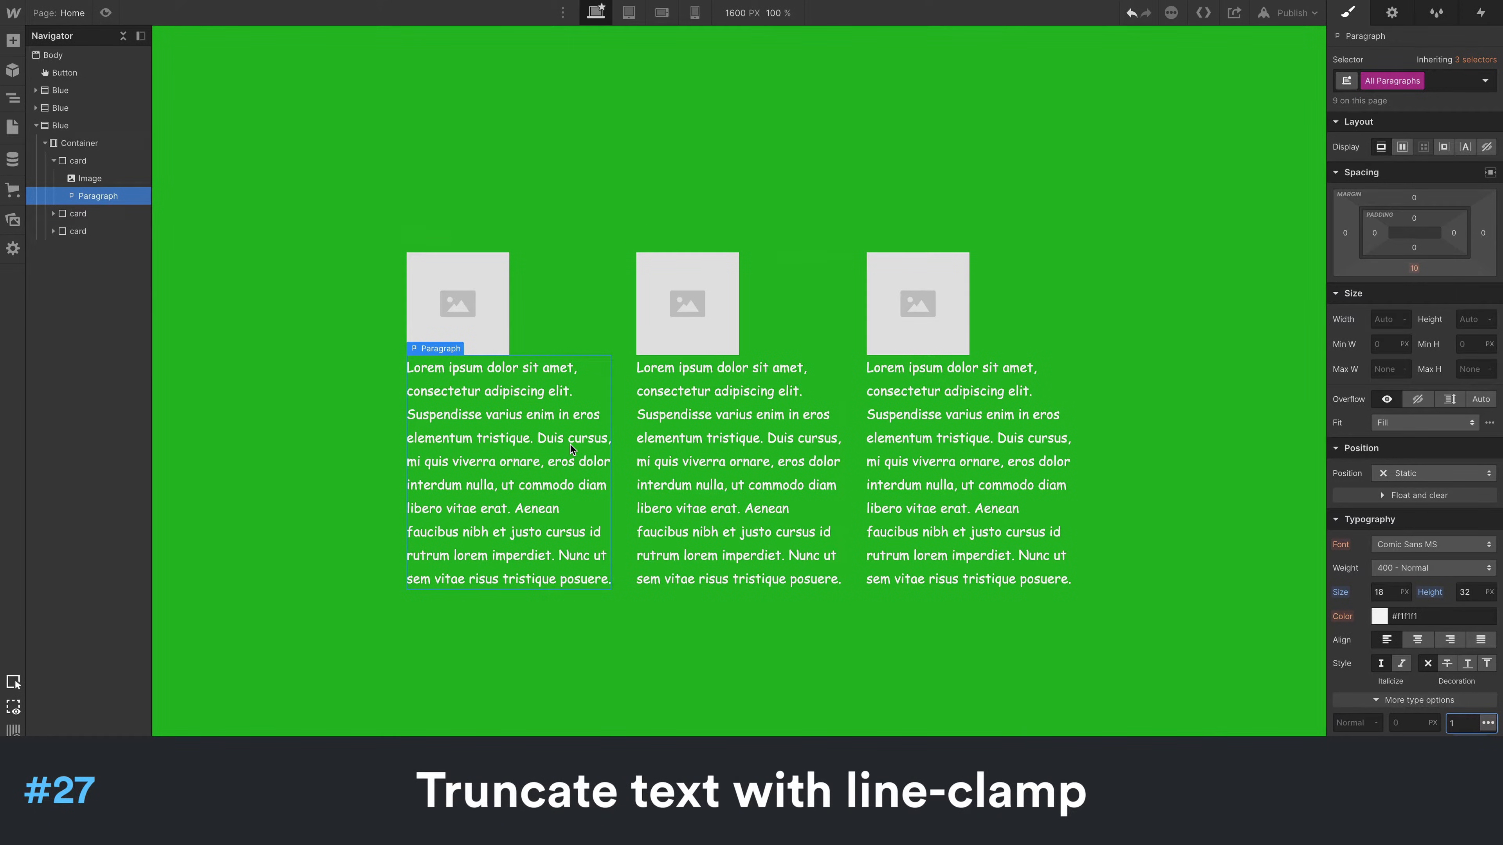
- Add an HTML Embed to the Container and paste in the -webkit-line-clamp style code
left_click(617, 451)
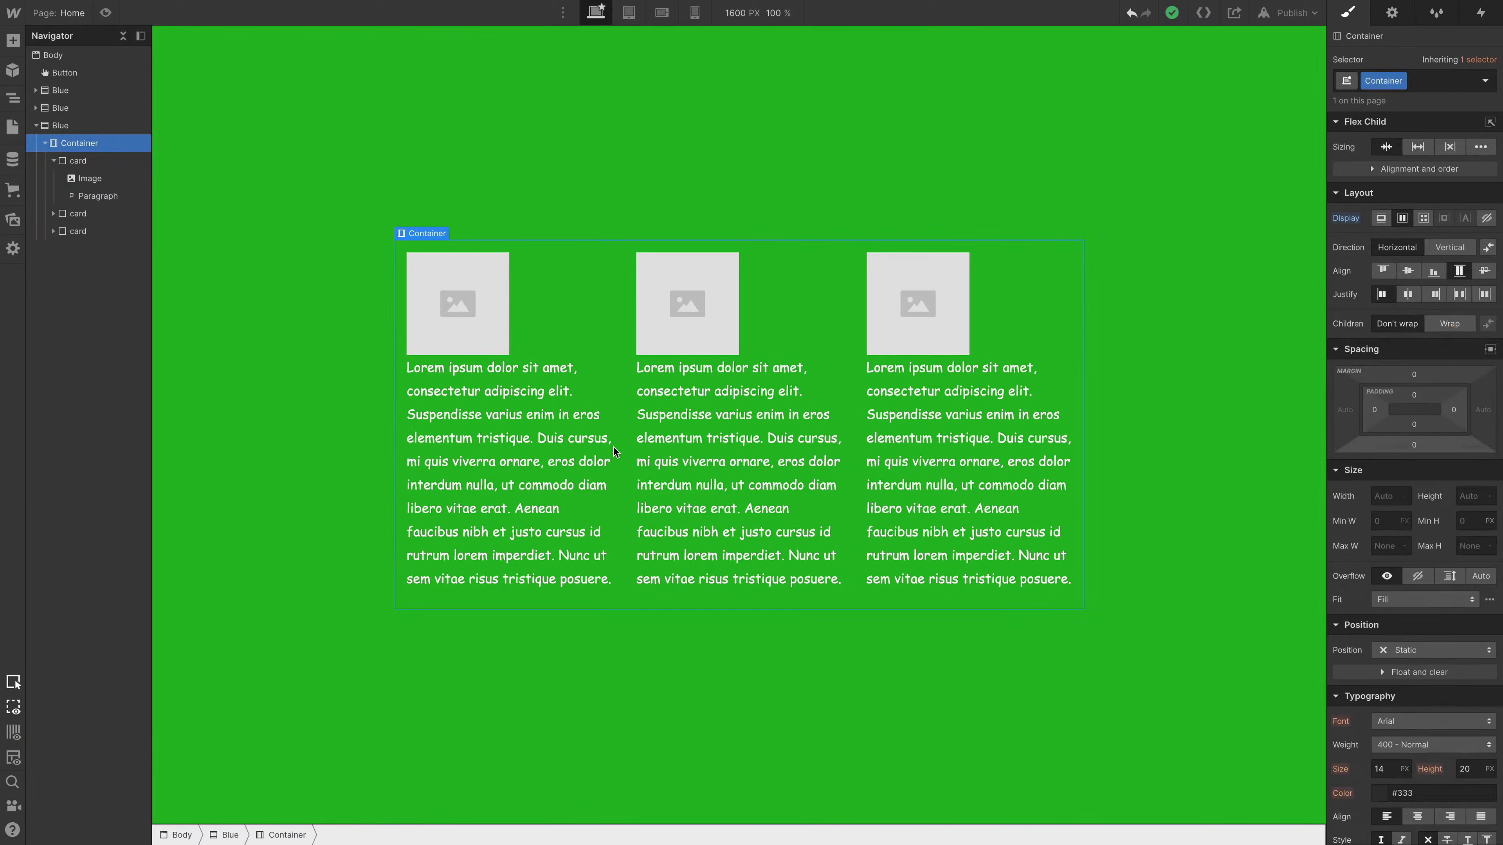
key("ctrl+k")
type("em")
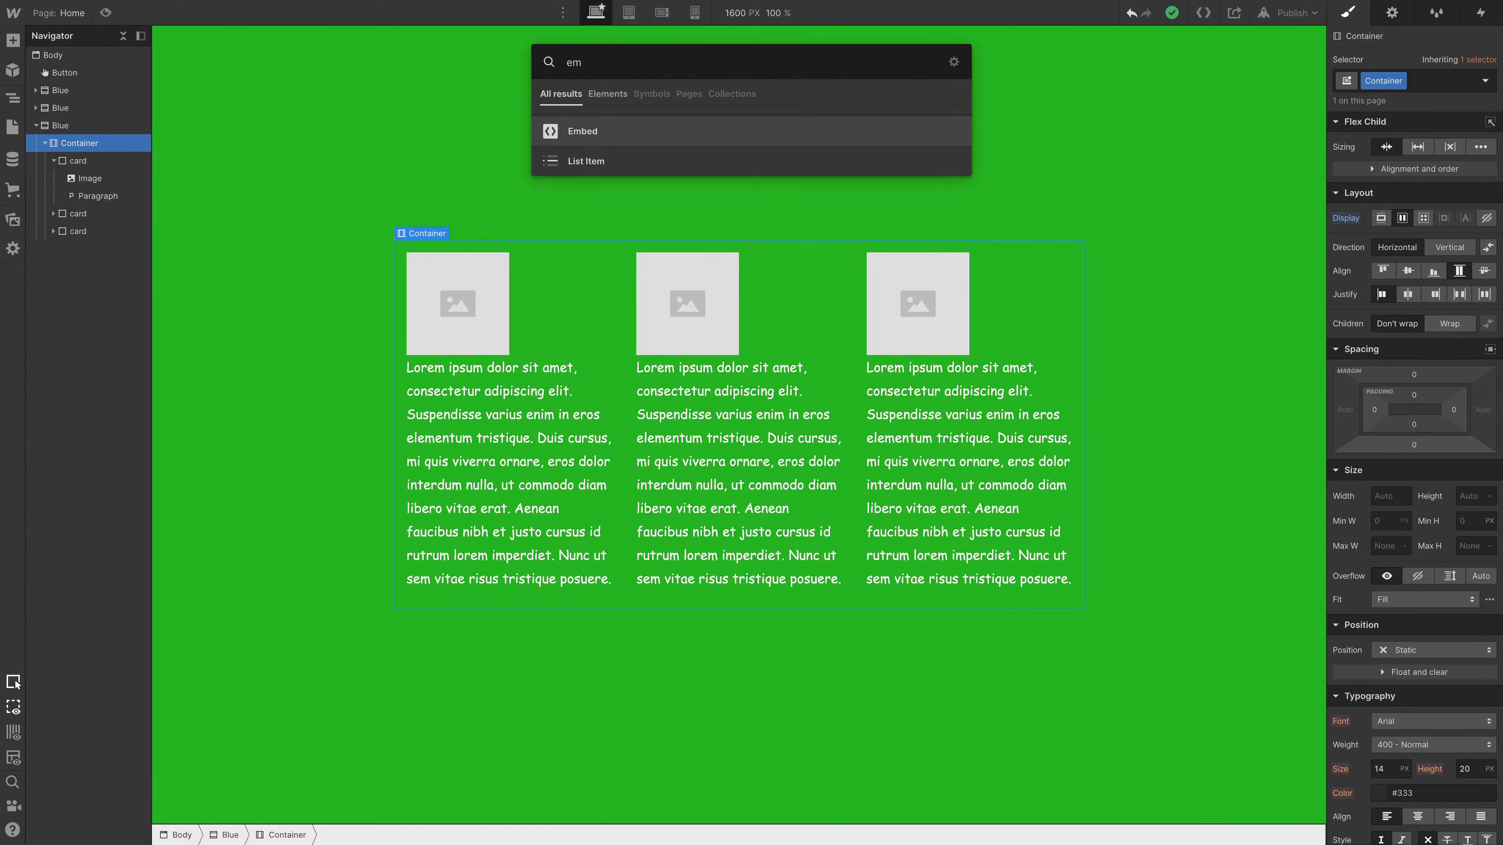
key("Return")
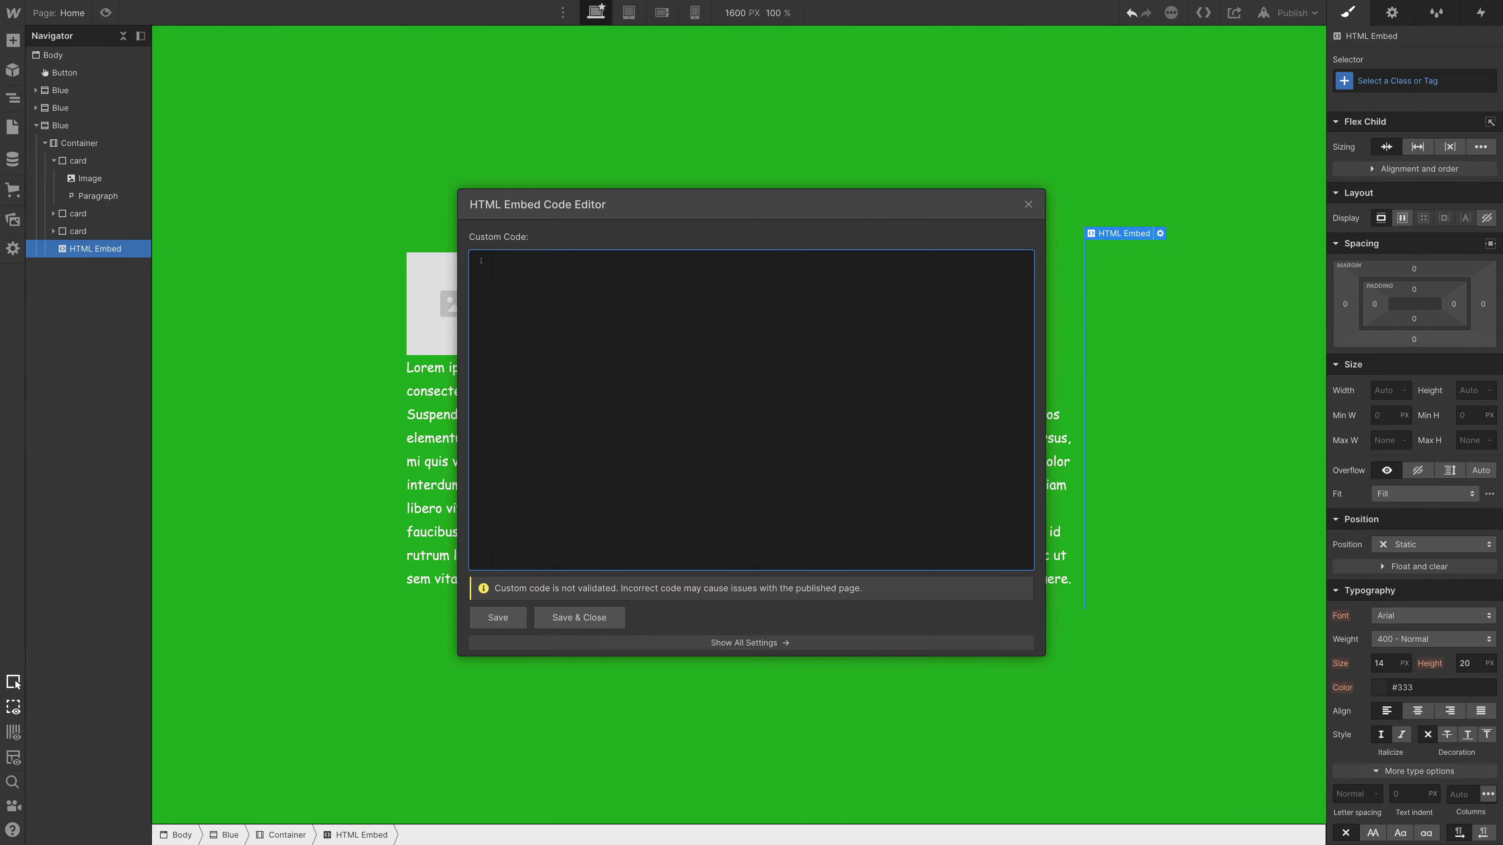
type("<style> . {   display: -webkit-box;   -webkit-line-clamp: 3;   -webkit-box-orient: vertical;   overflow: hidden; } </style>")
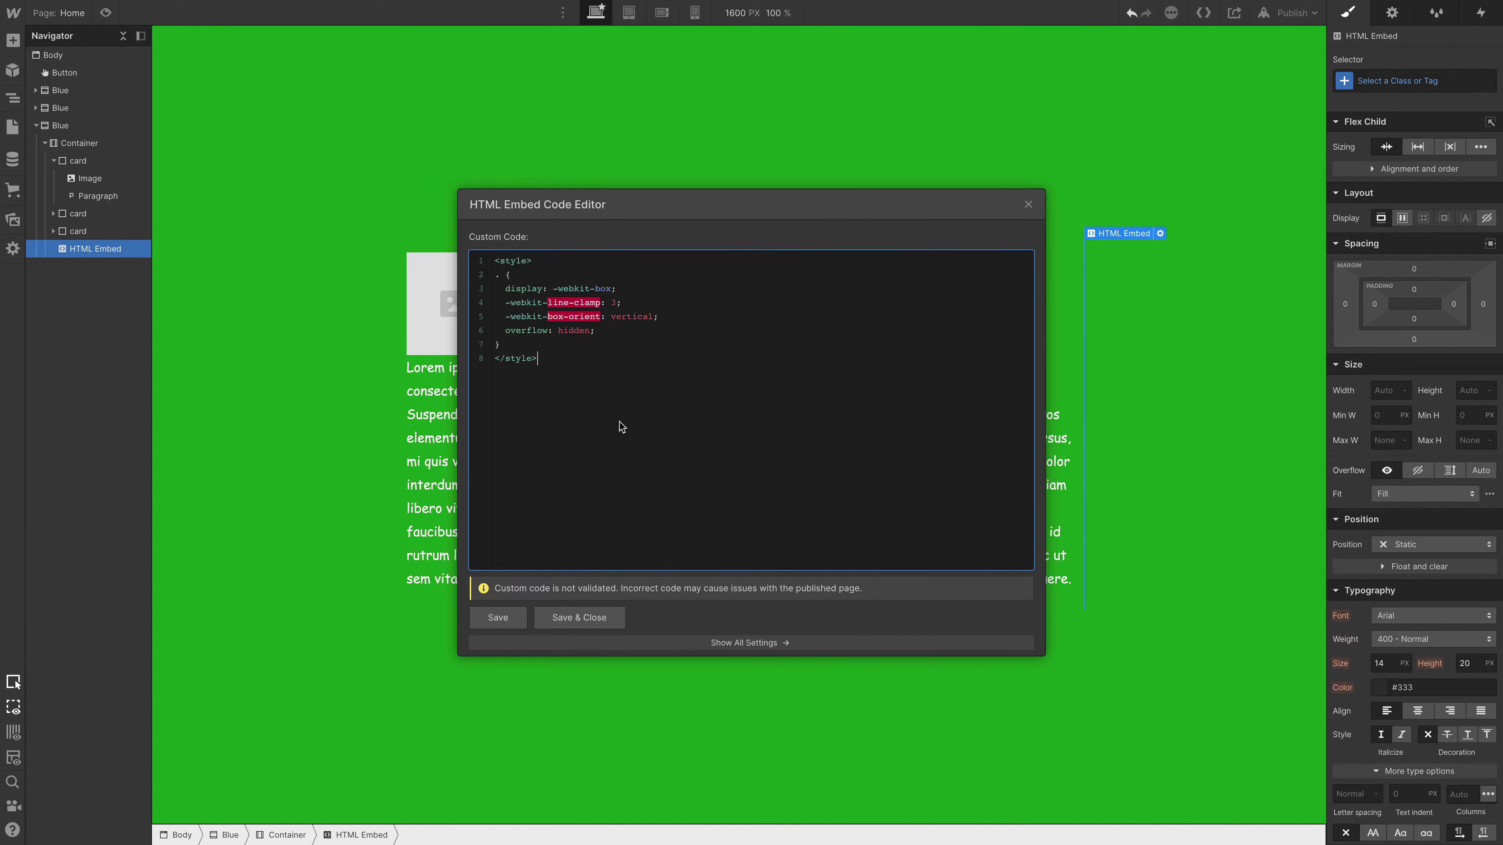
- Complete the embed's CSS selector as ".card p" with a line clamp of 3, and save and close the code
left_click(501, 275)
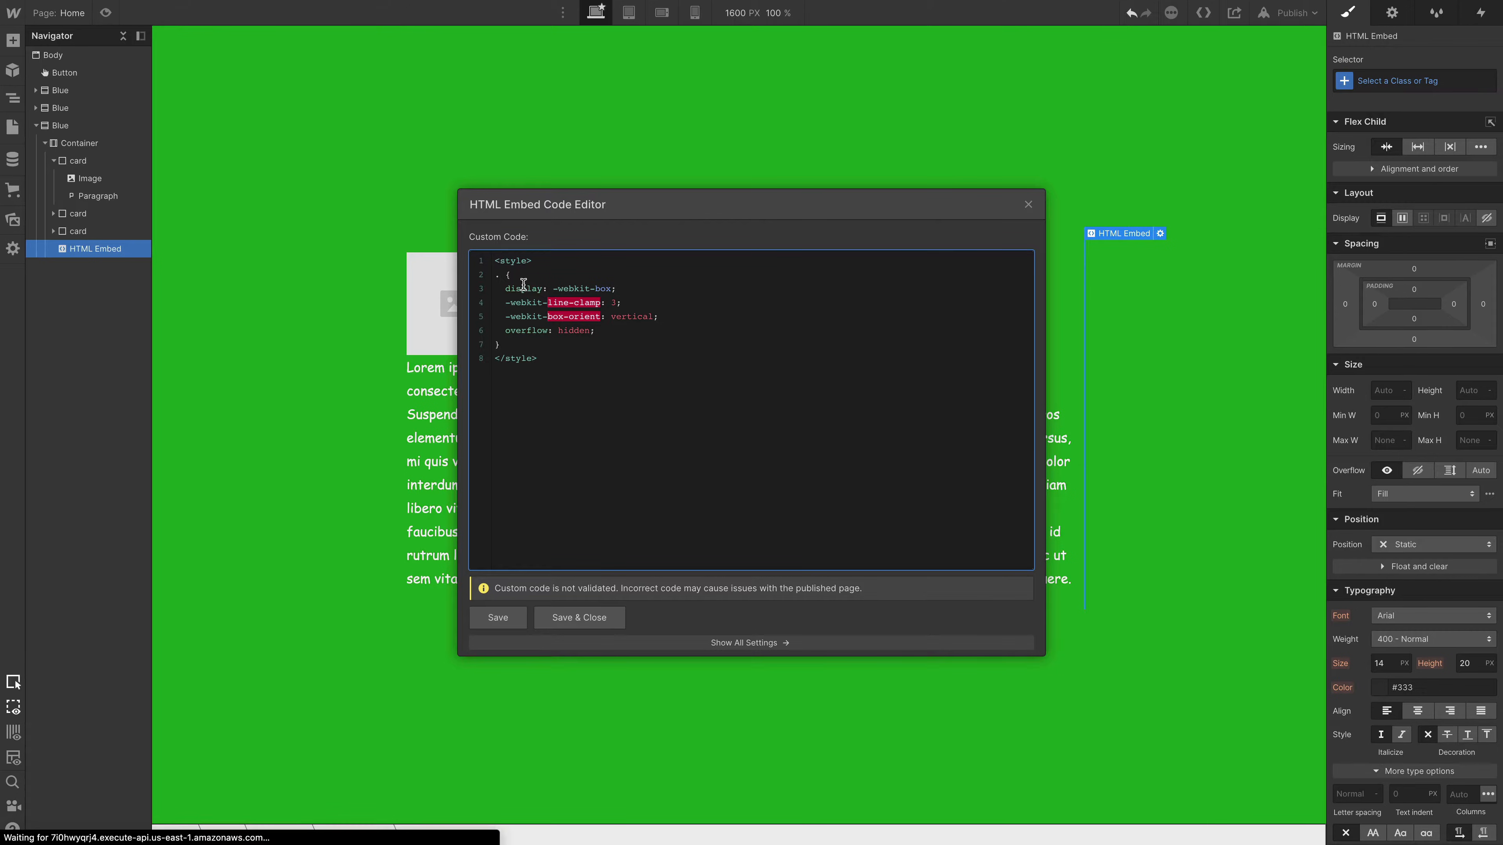
type("card")
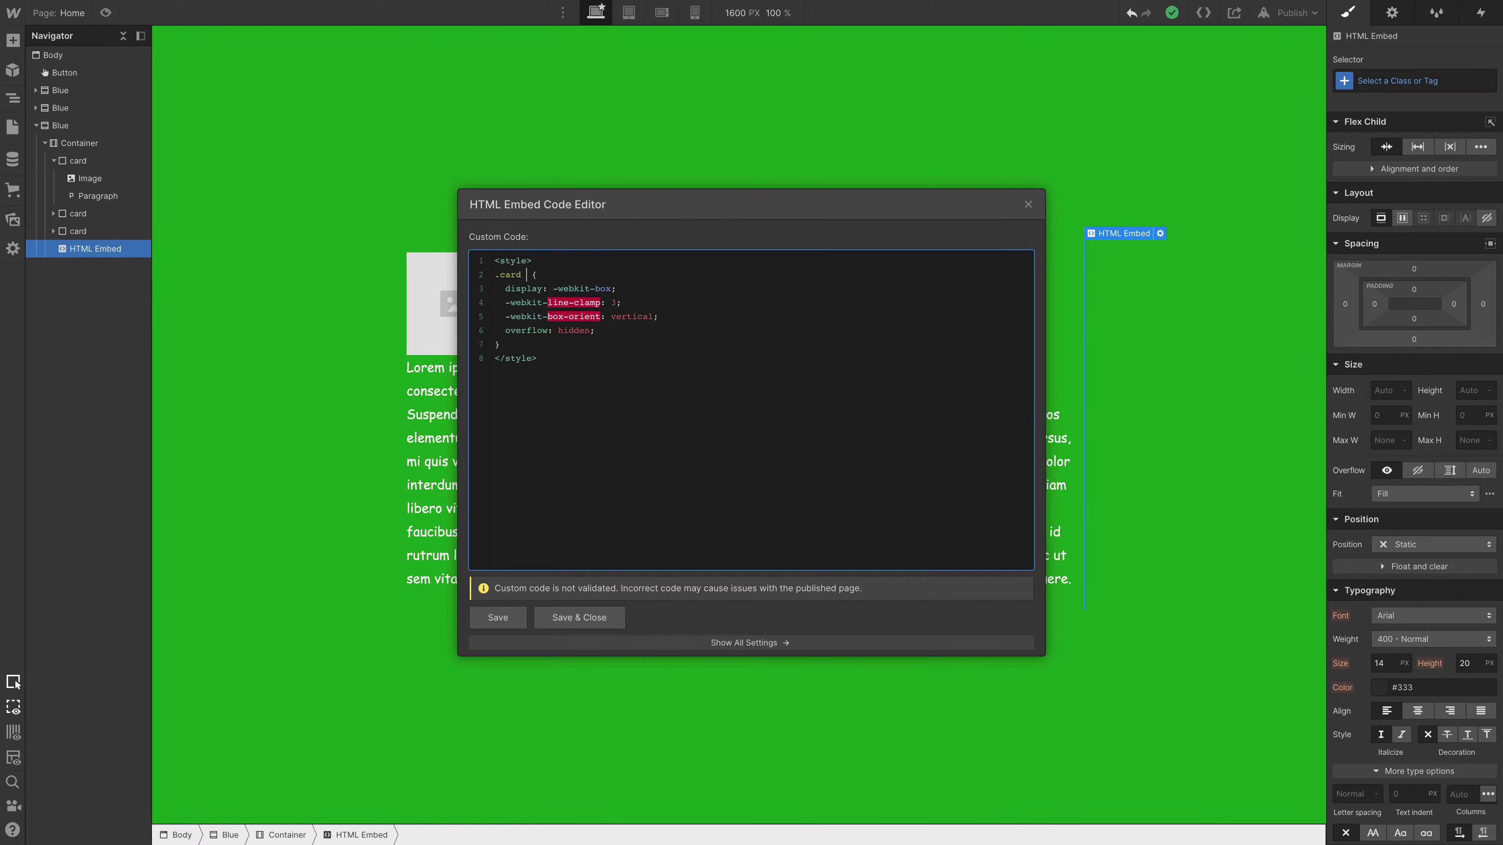
type(" p")
double_click(614, 302)
type("42")
left_click(582, 612)
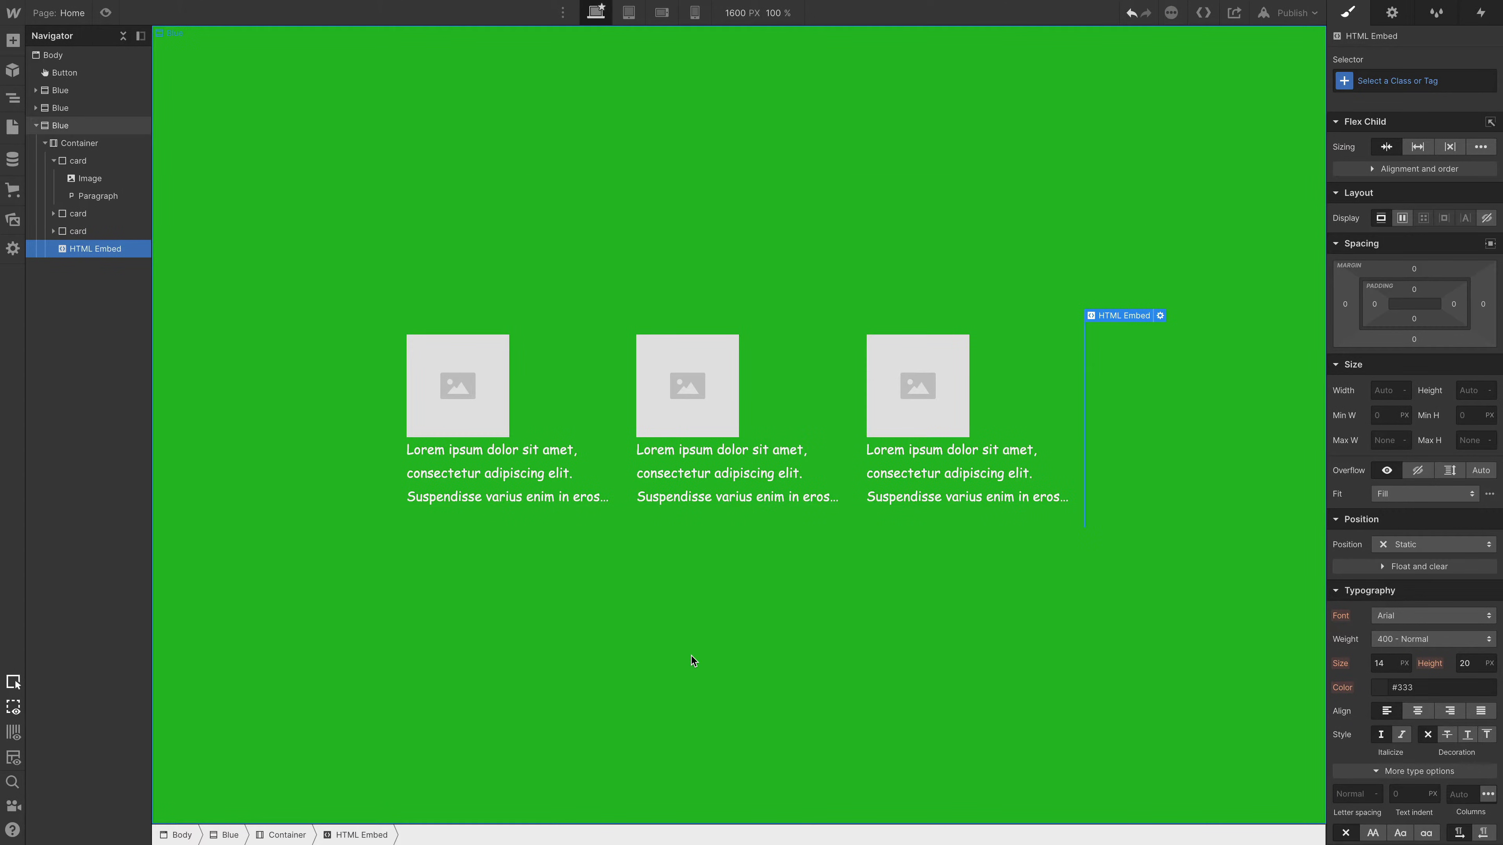
key("a")
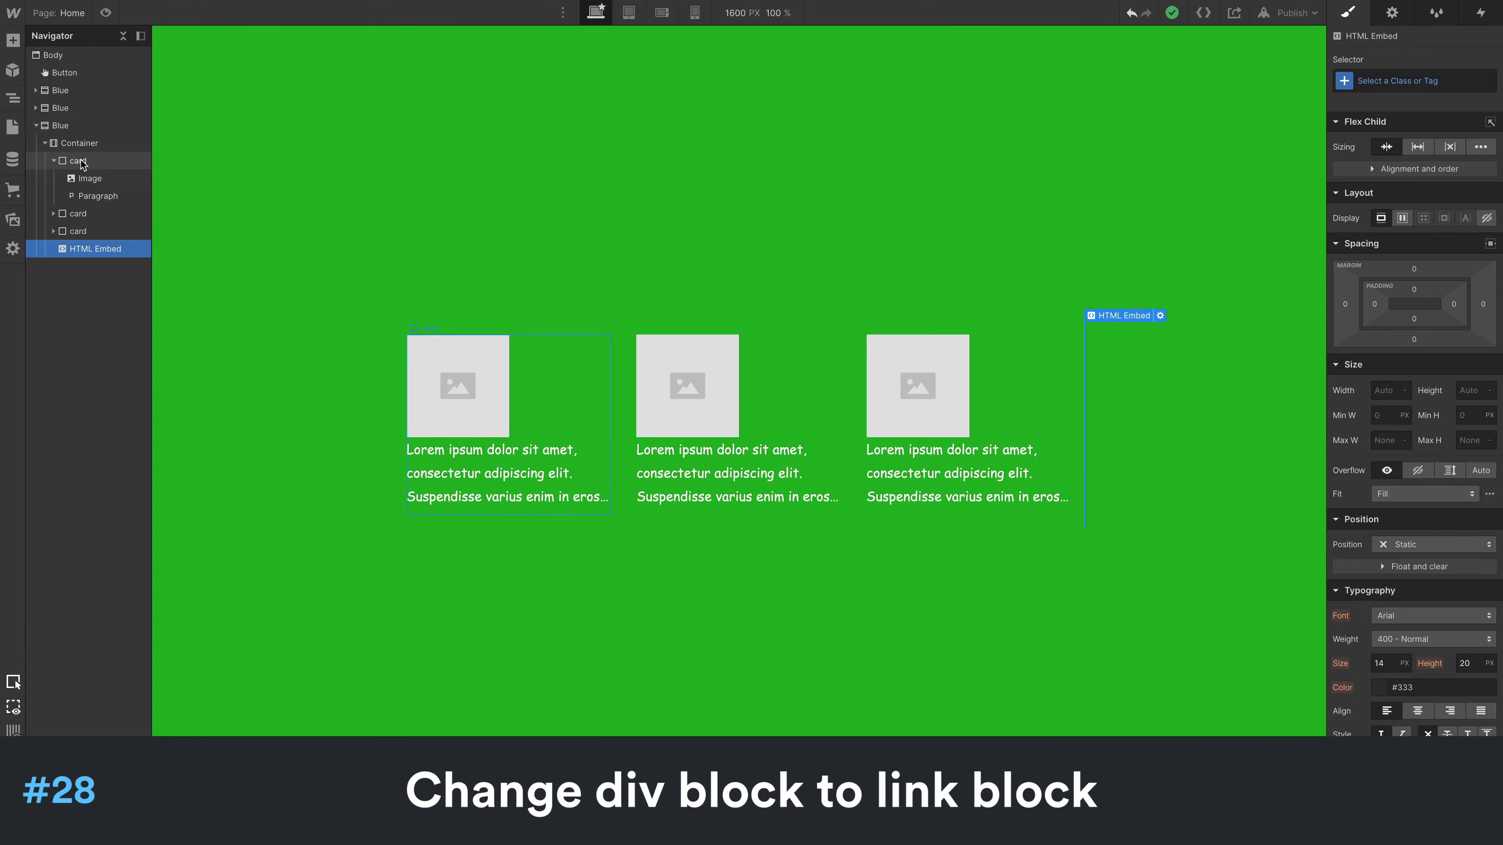
- Convert the first card in the Container from a div block to a link block
left_click(81, 160)
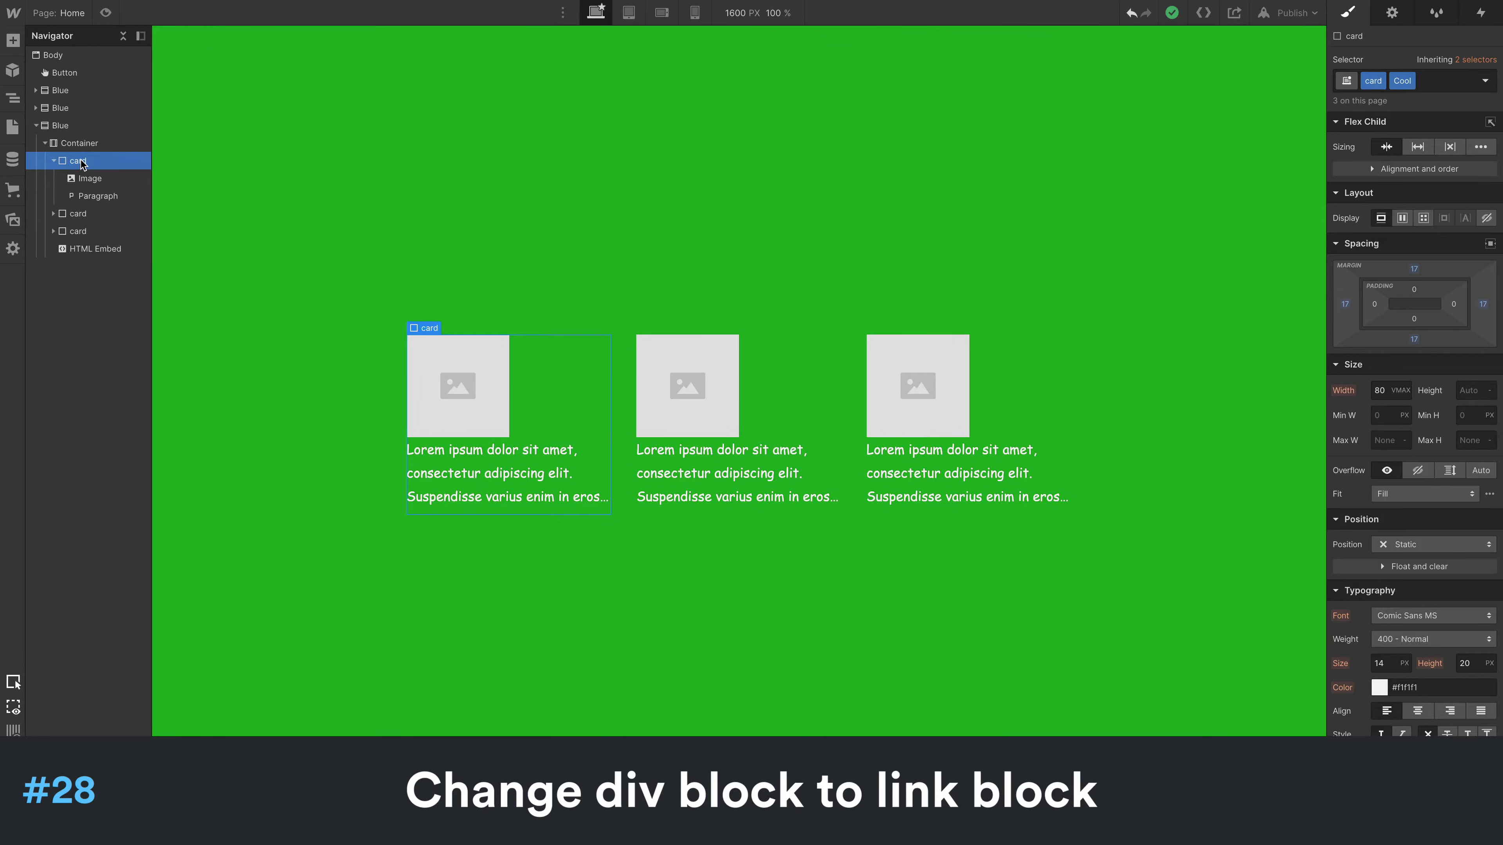
right_click(430, 328)
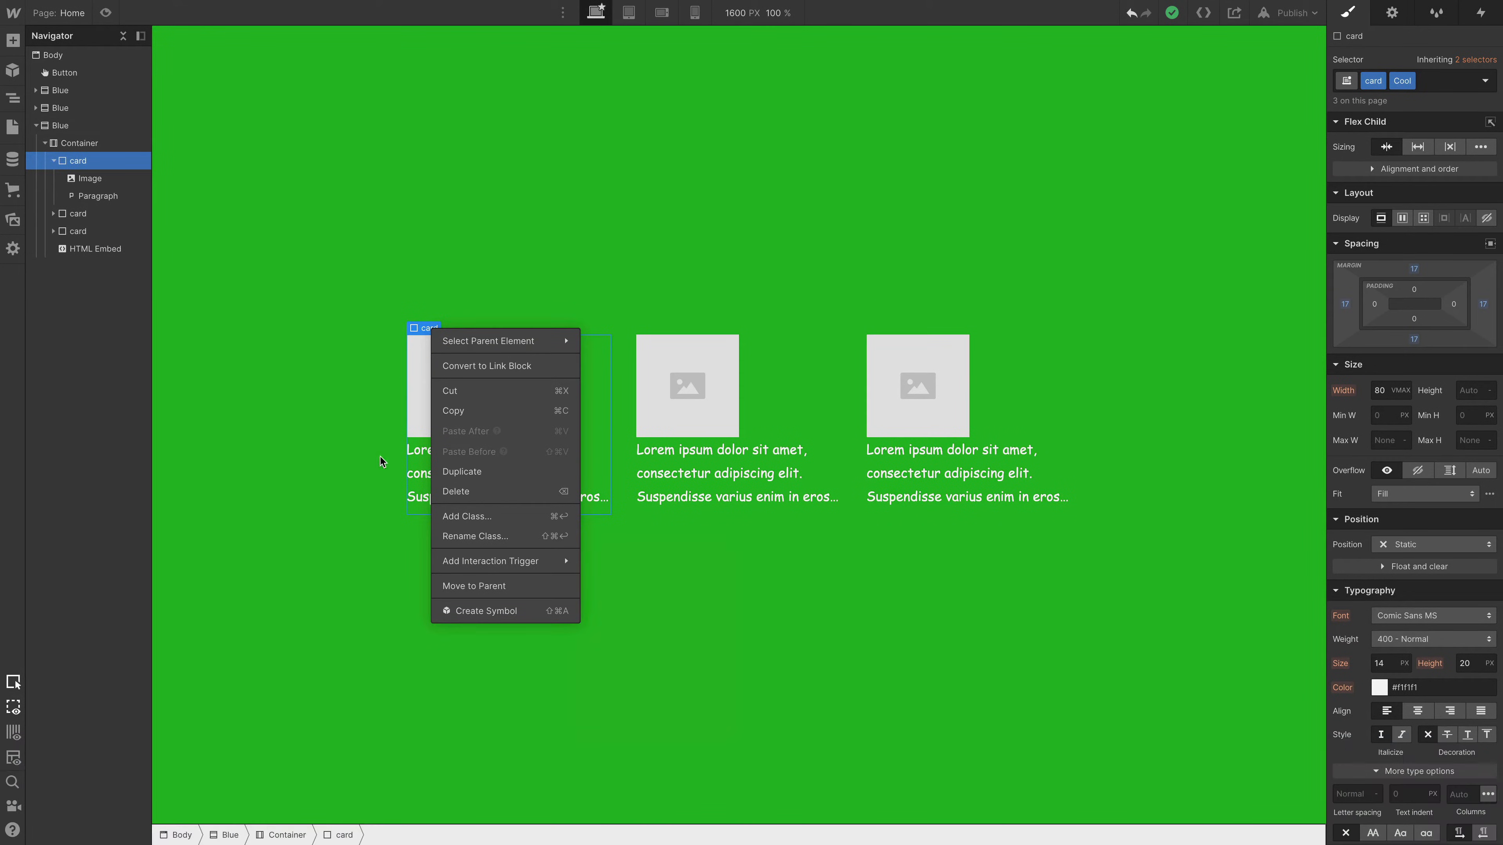
left_click(500, 368)
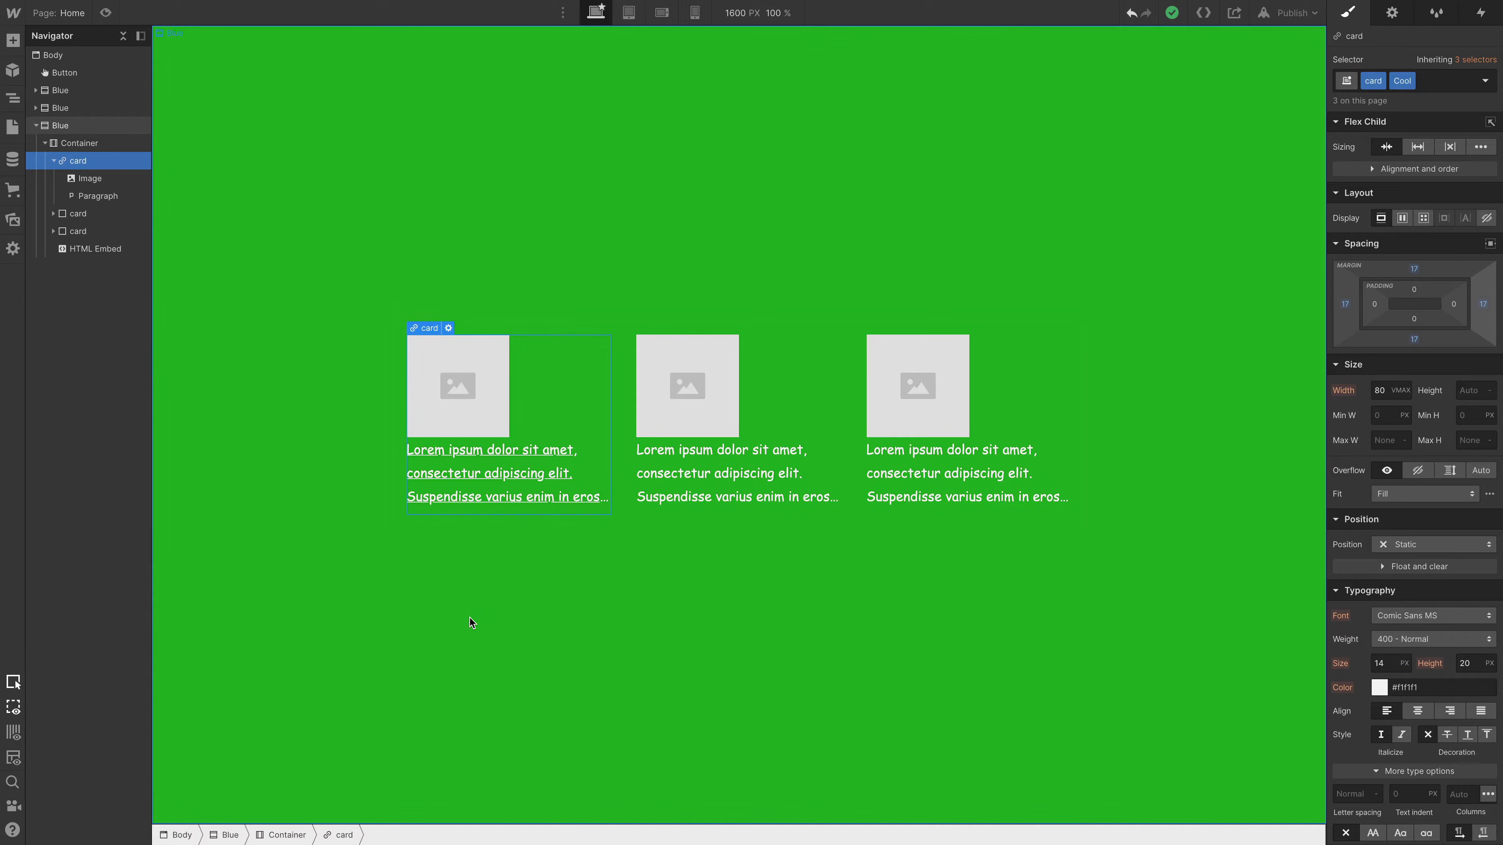
- Start a new CMS collection named "test" and give it a custom Image field labelled "image"
left_click(11, 167)
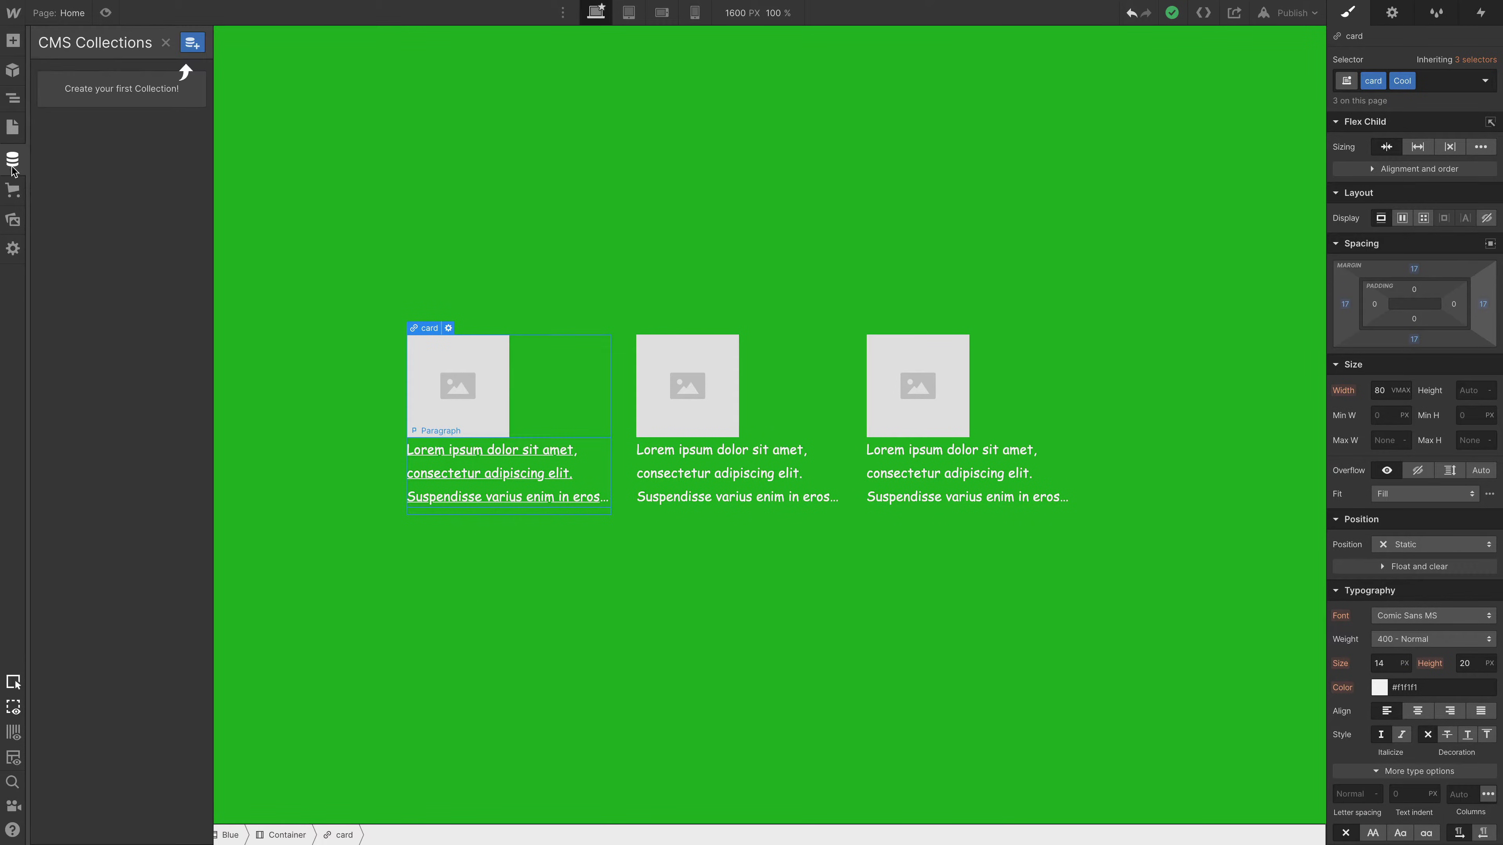
left_click(192, 44)
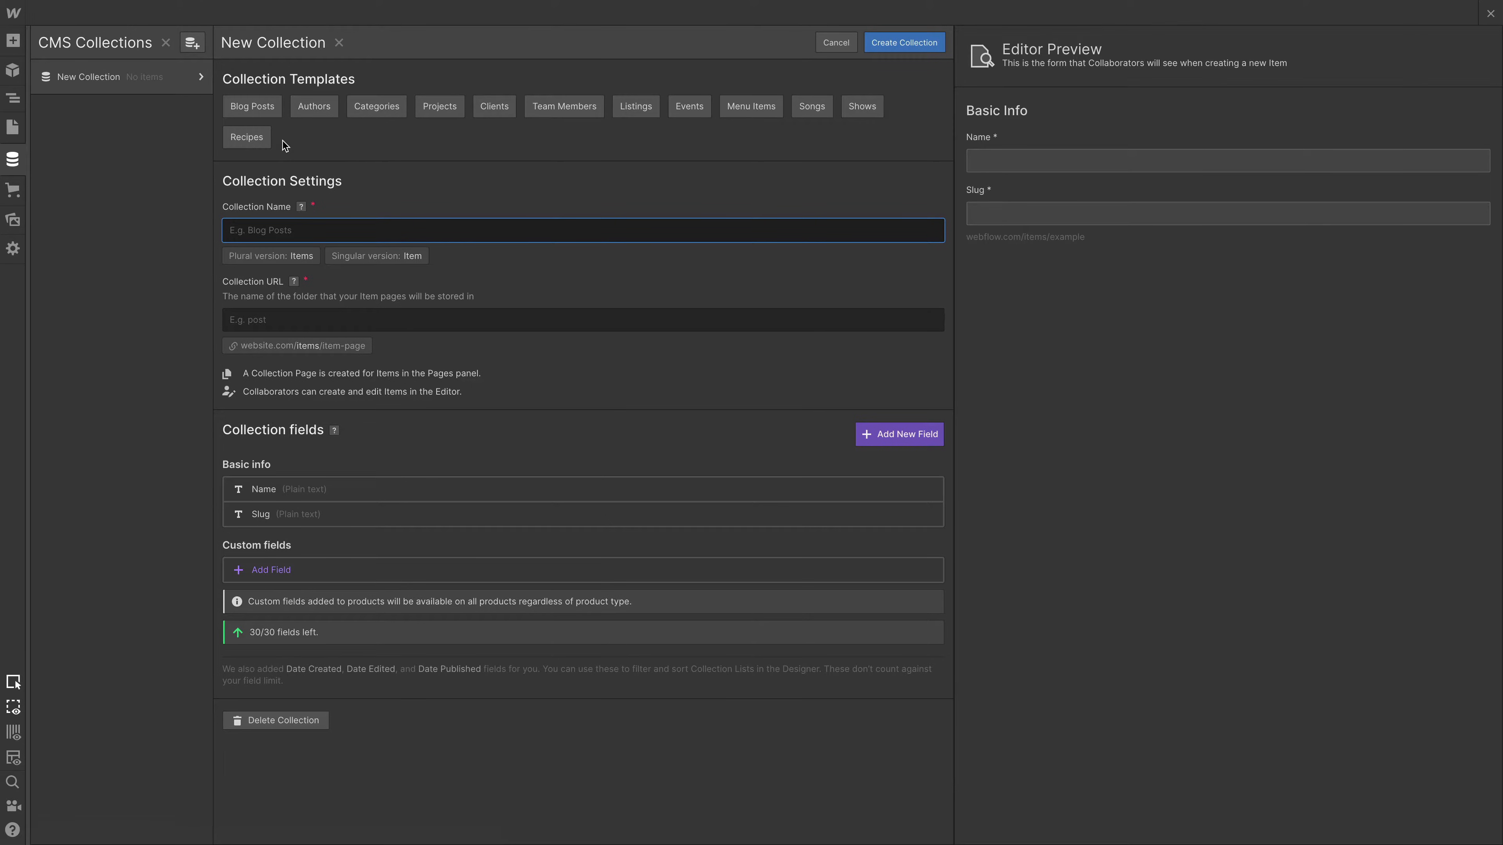
type("test")
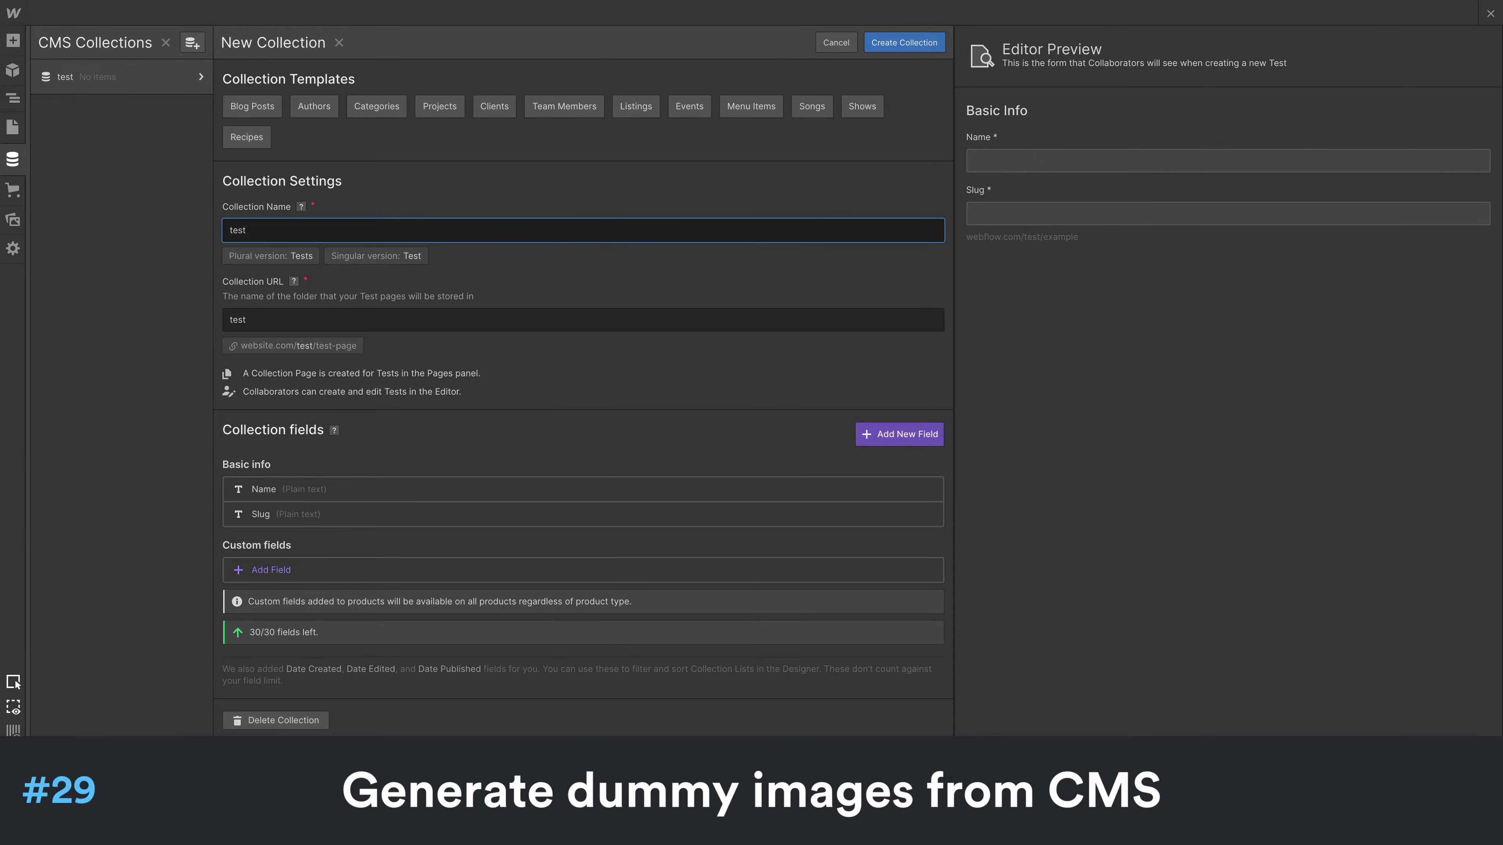
left_click(275, 570)
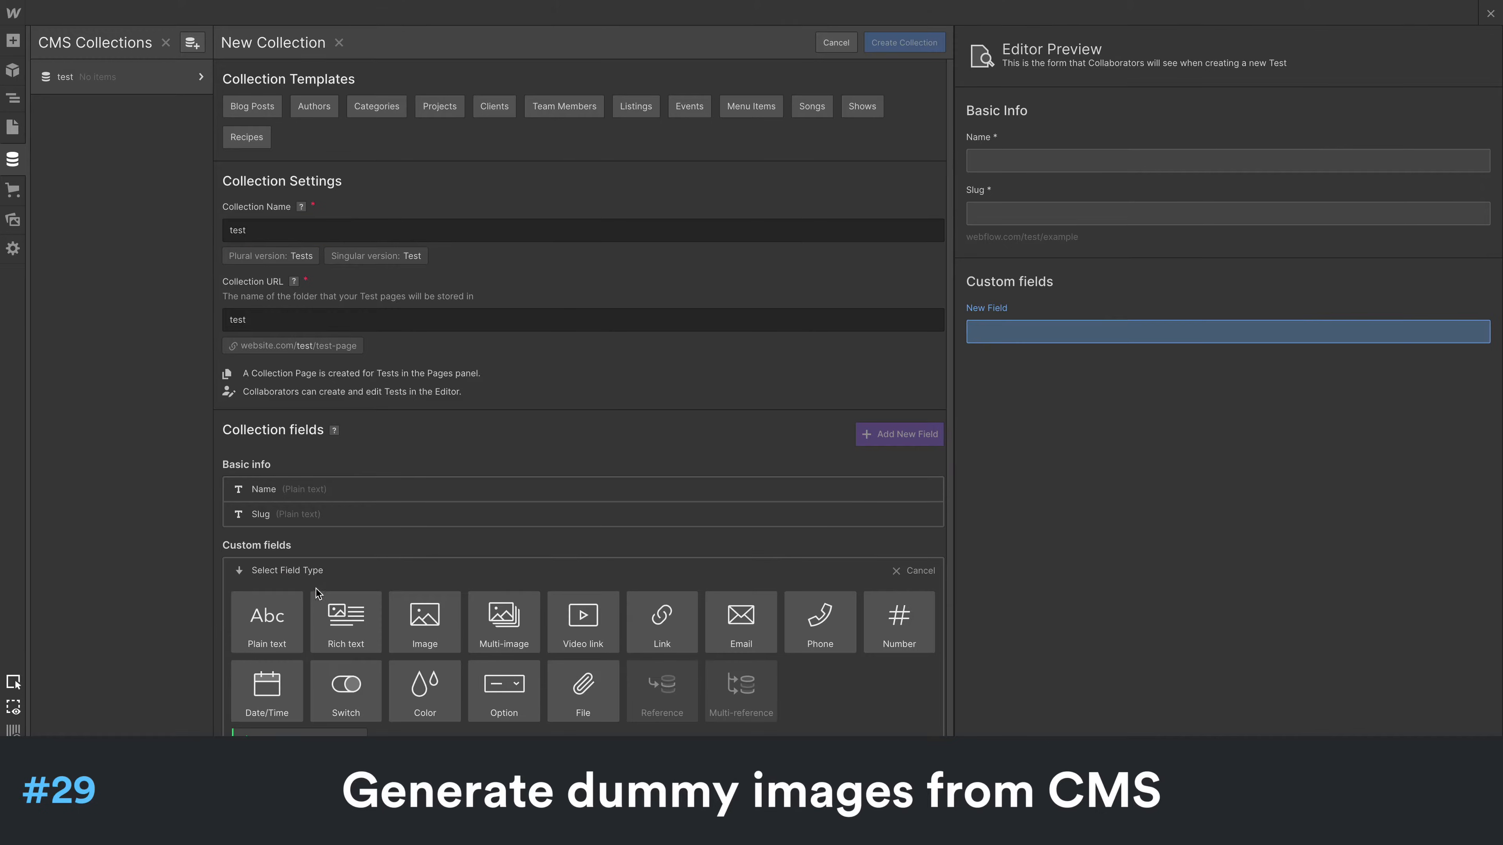
left_click(424, 622)
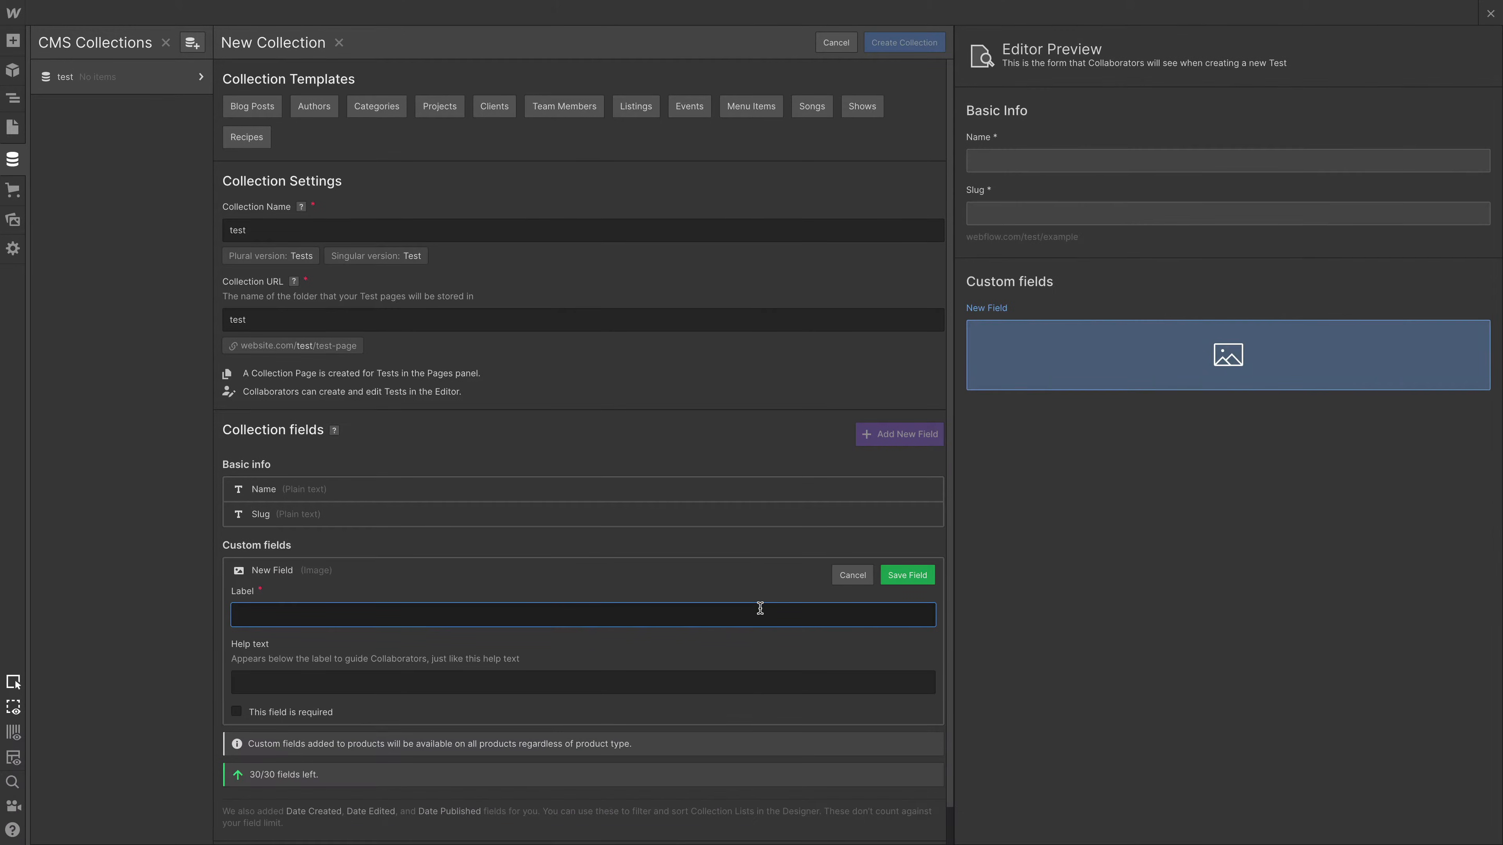
type("image")
left_click(903, 583)
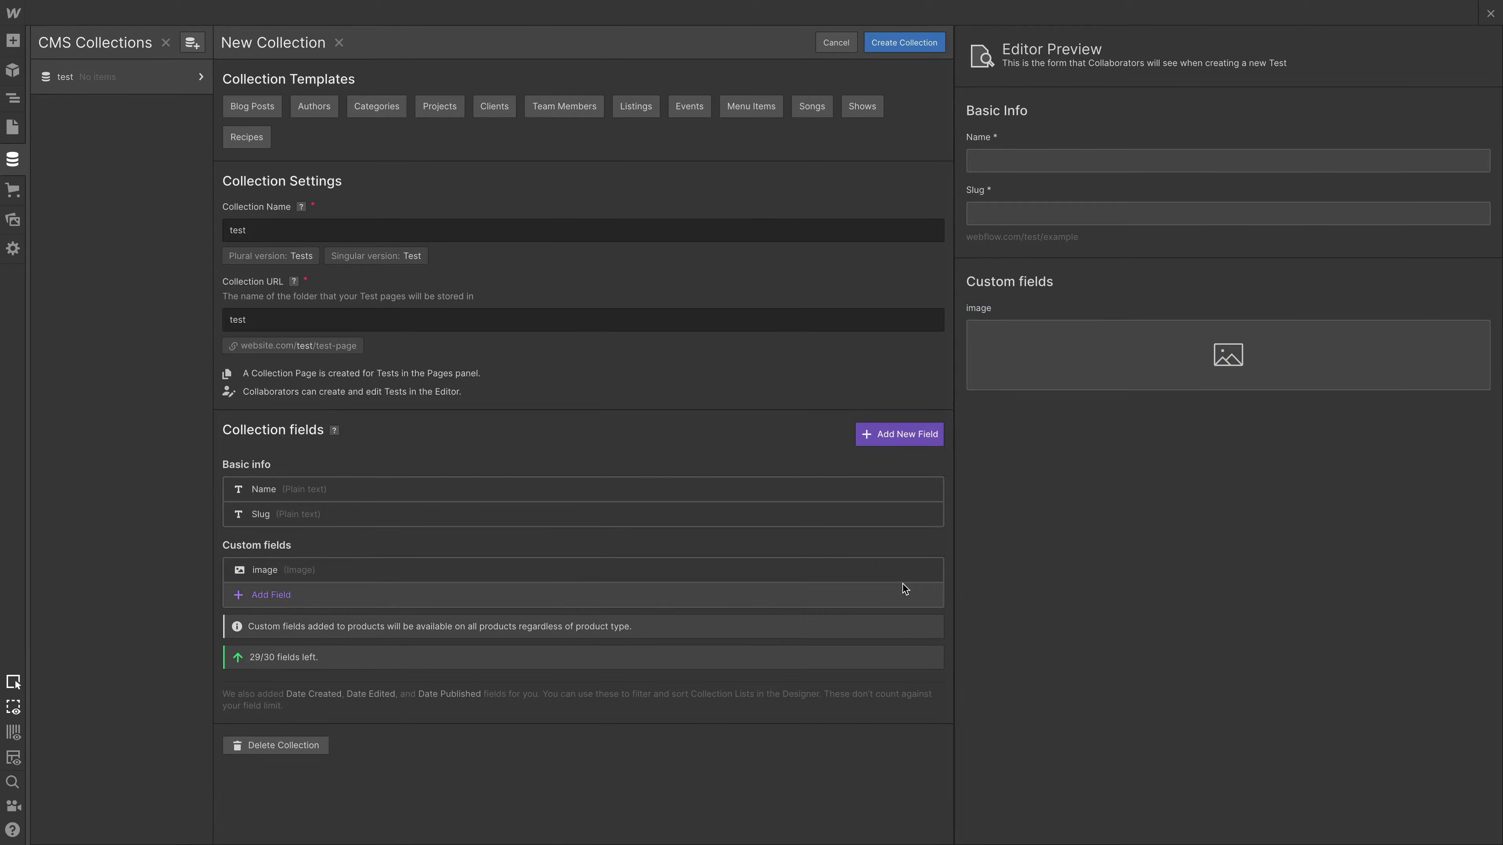
- Create the collection, generate 10 sample items in it, and return to the page
left_click(904, 43)
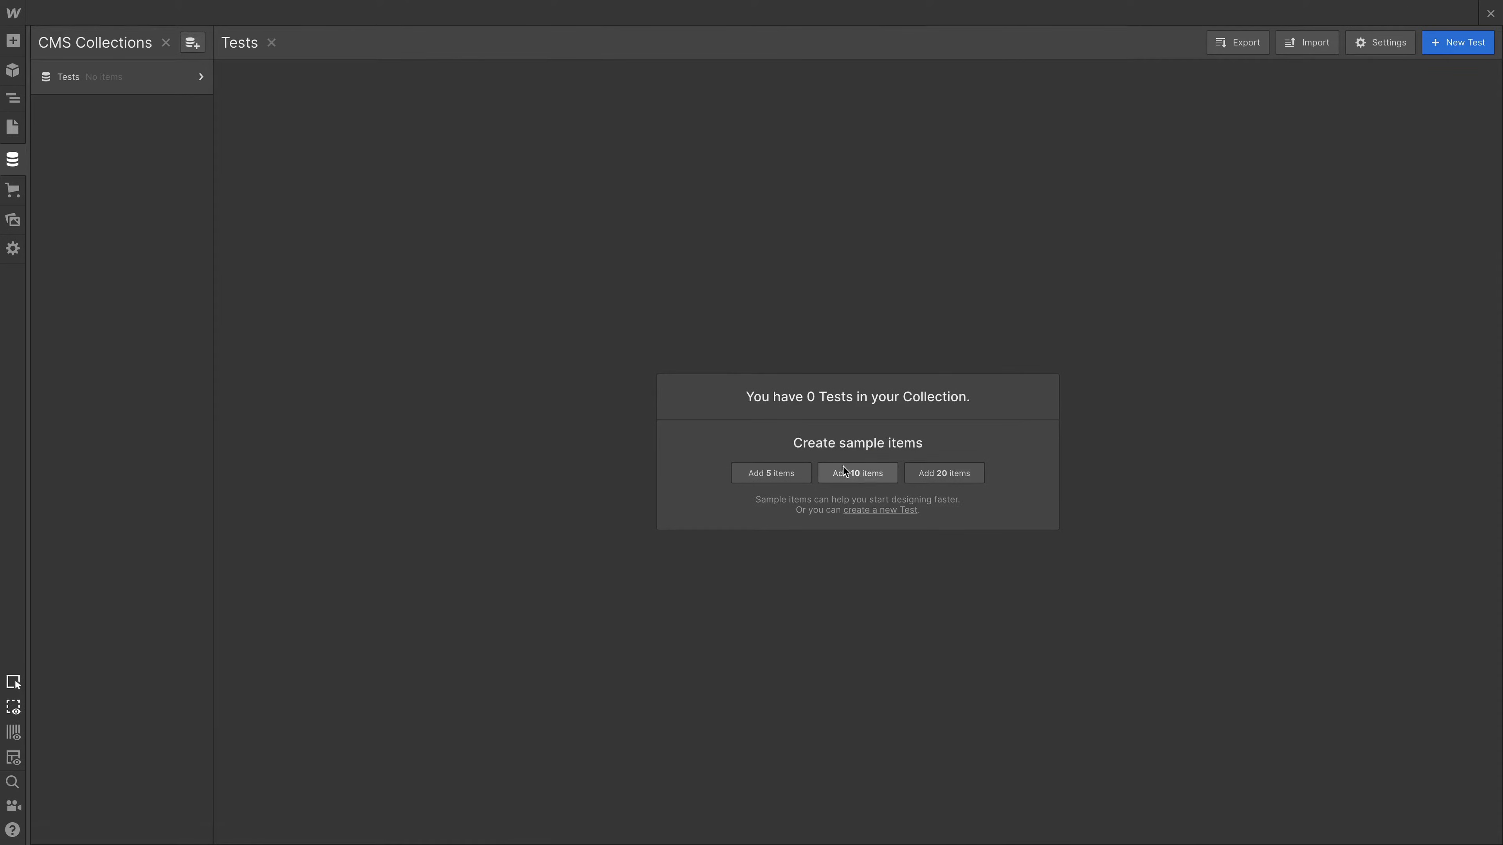
left_click(858, 474)
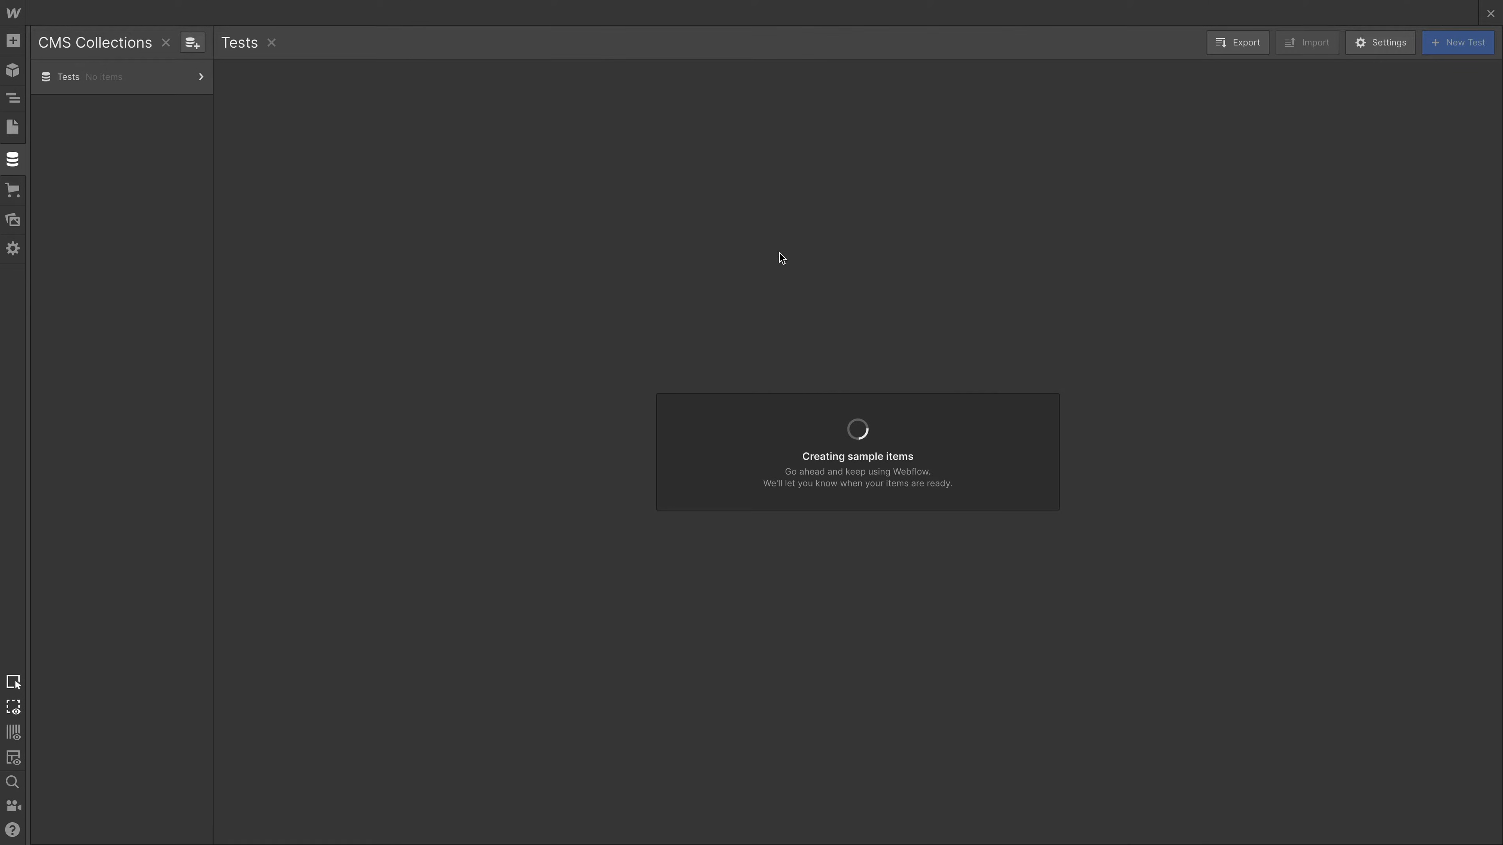
left_click(17, 163)
- Add a Collection List to the page body below the green section and set its source to Tests
key("a")
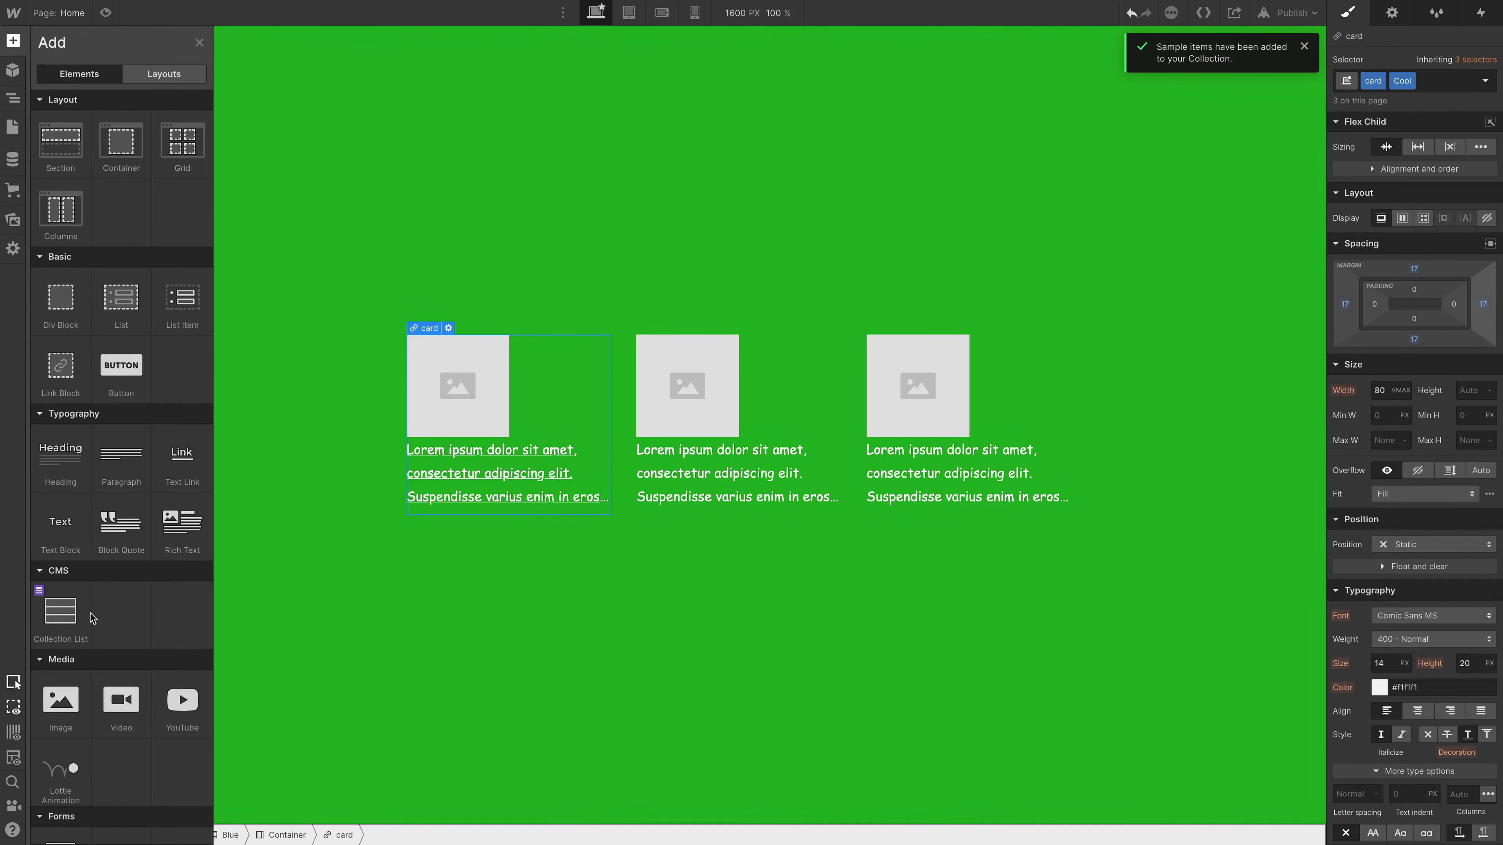
left_click_drag(90, 613, 58, 60)
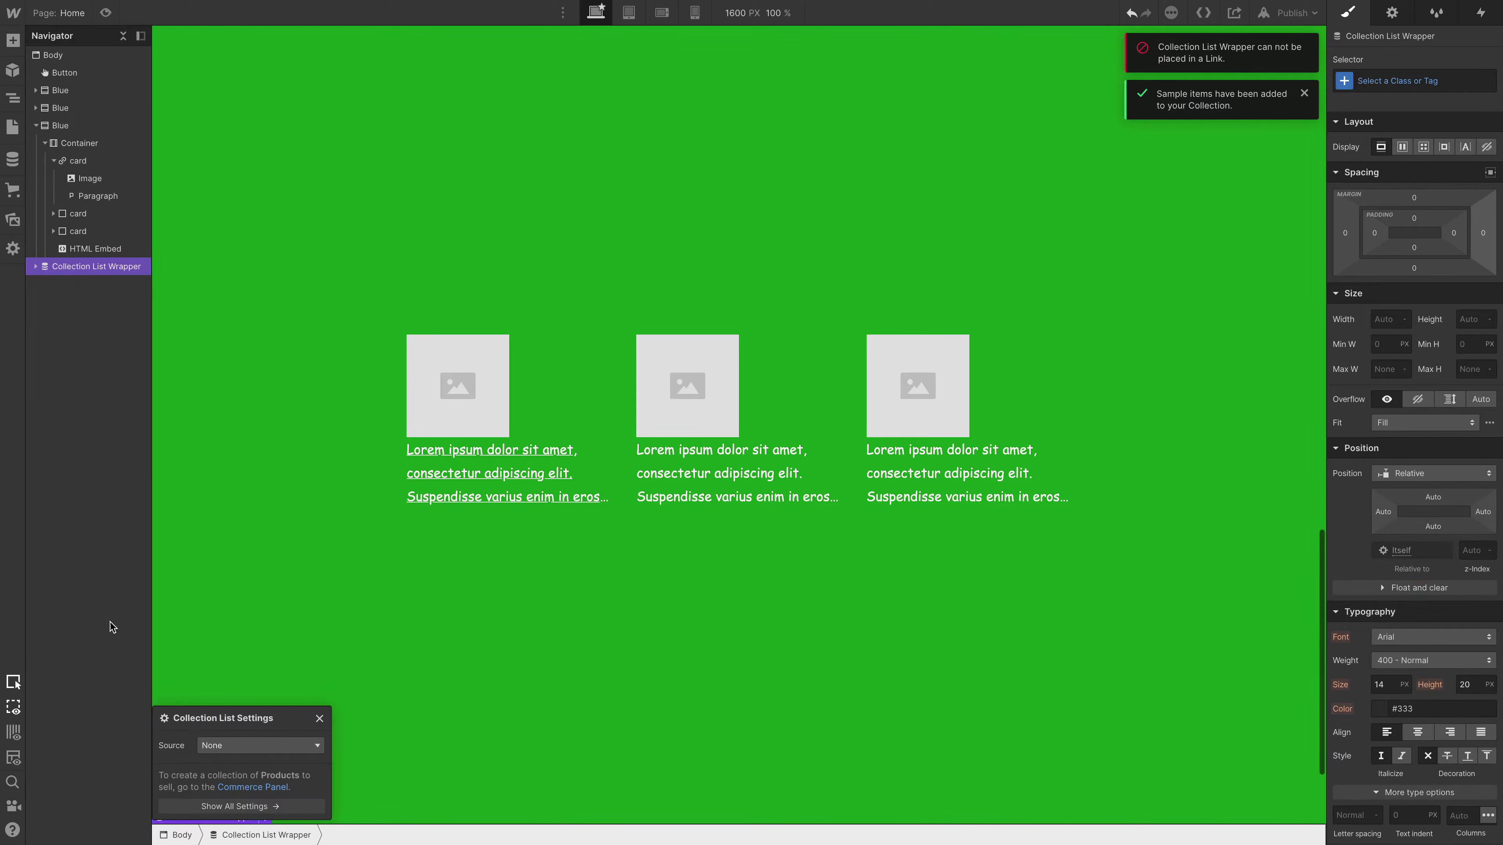
scroll(354, 592, "down", 3)
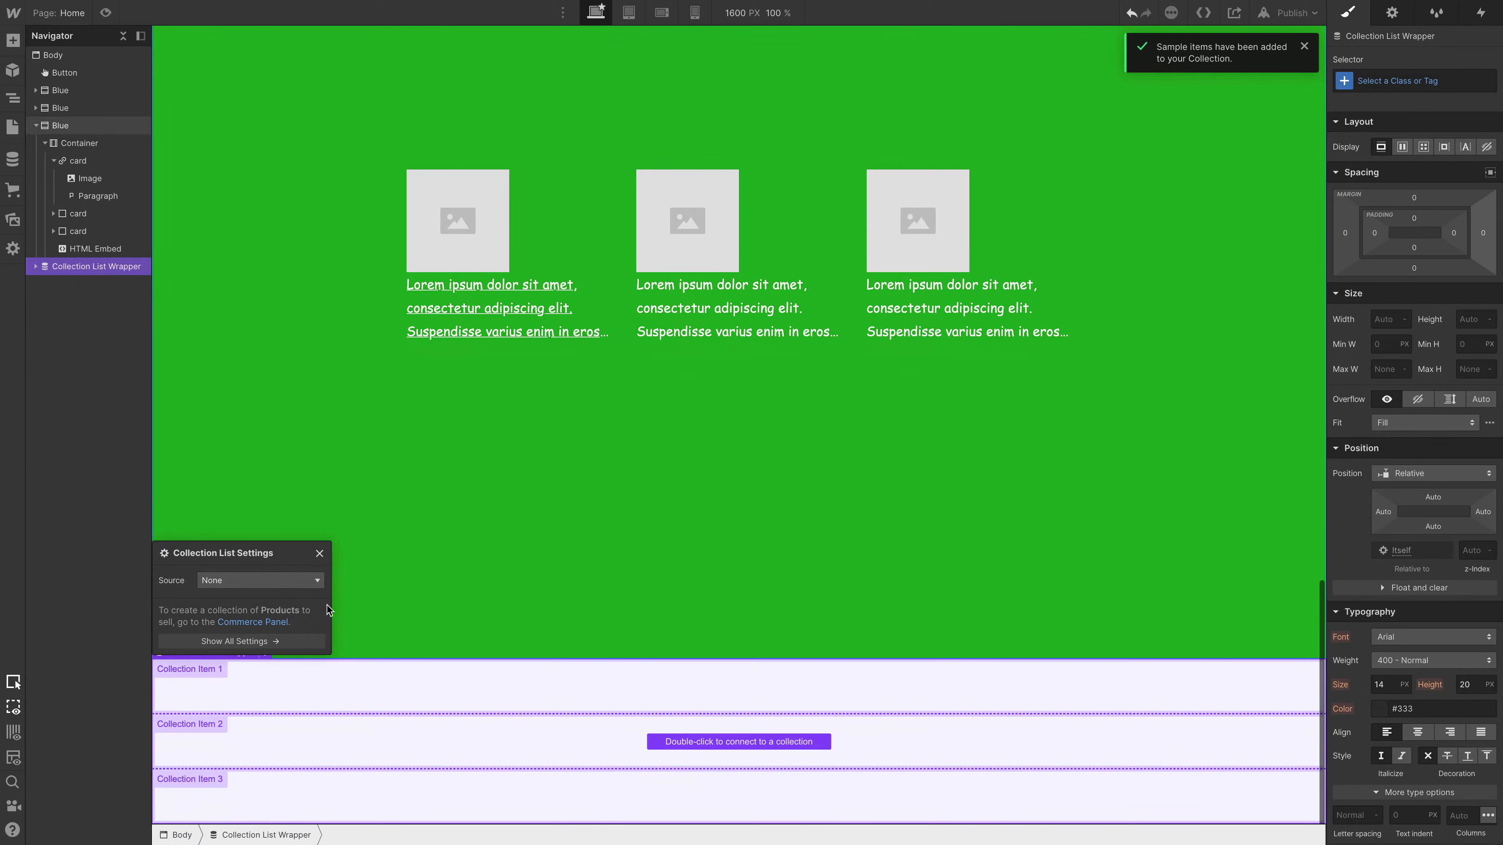
left_click(263, 583)
left_click(255, 626)
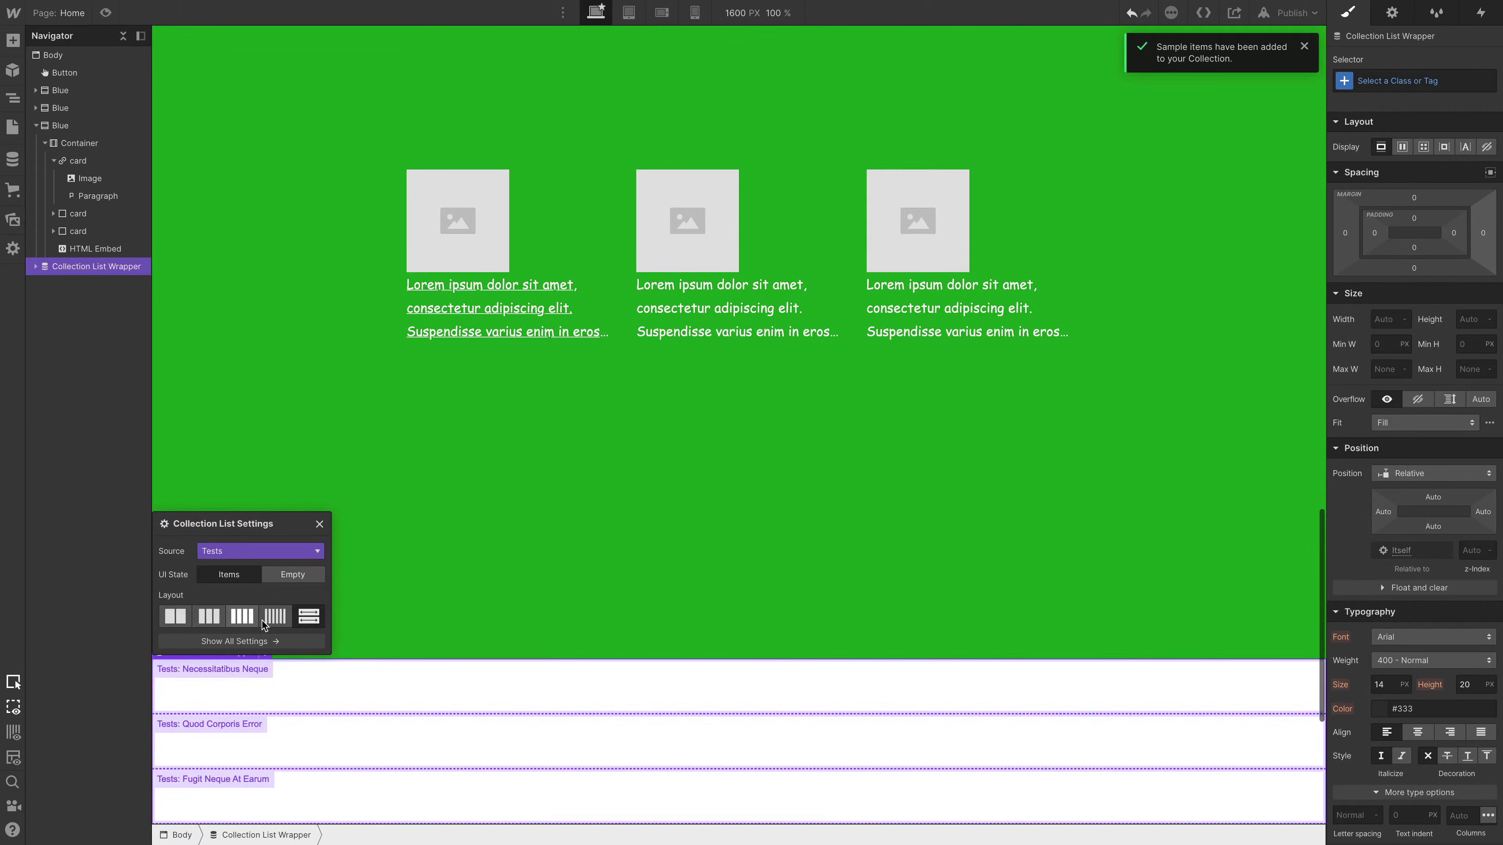
- Place an Image element inside the Collection Item and bind it to the "image" field from Tests
left_click(223, 693)
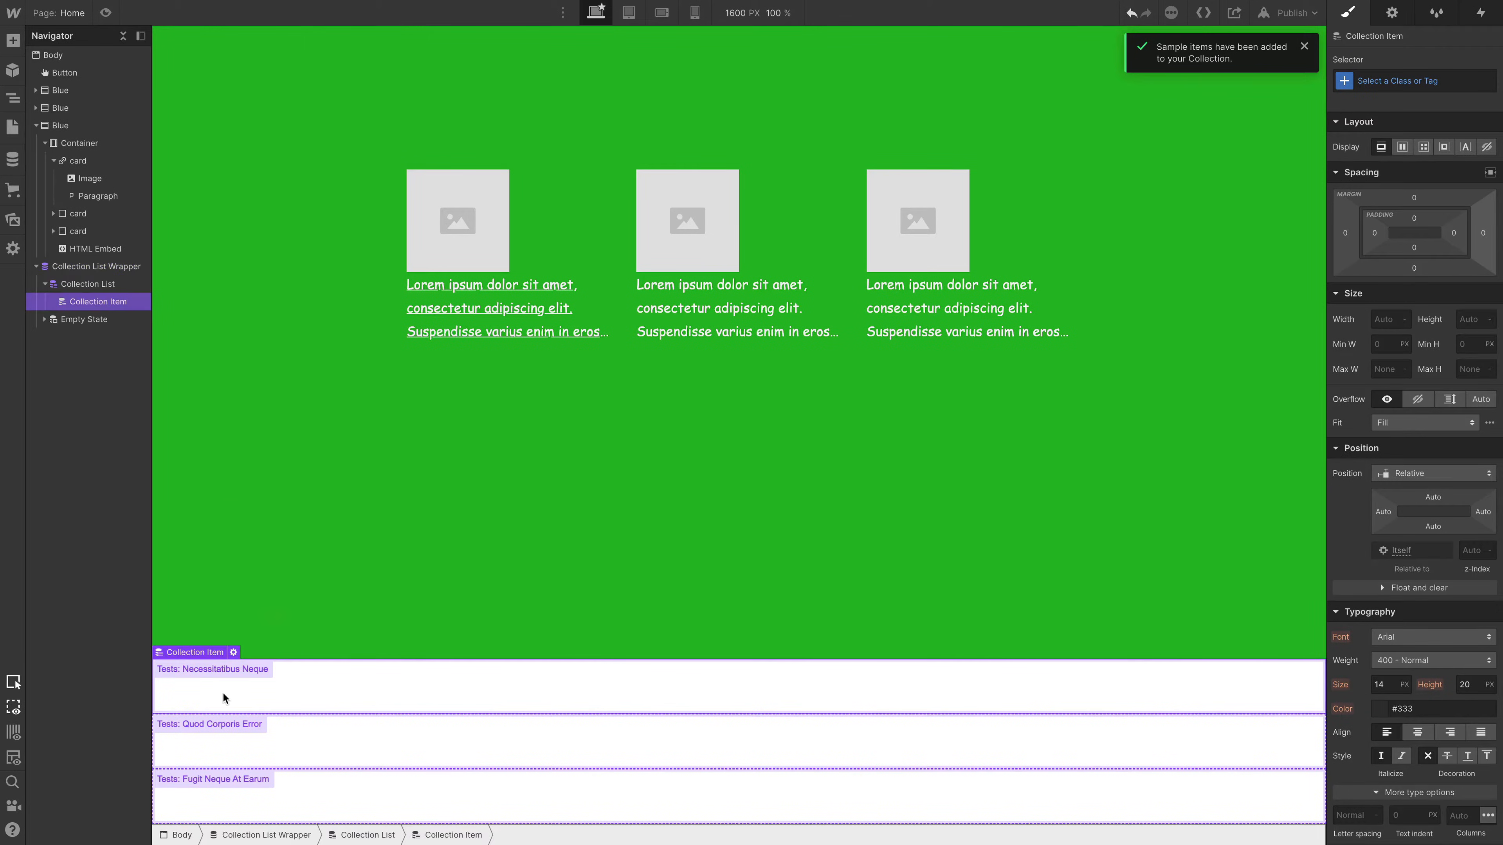
key("a")
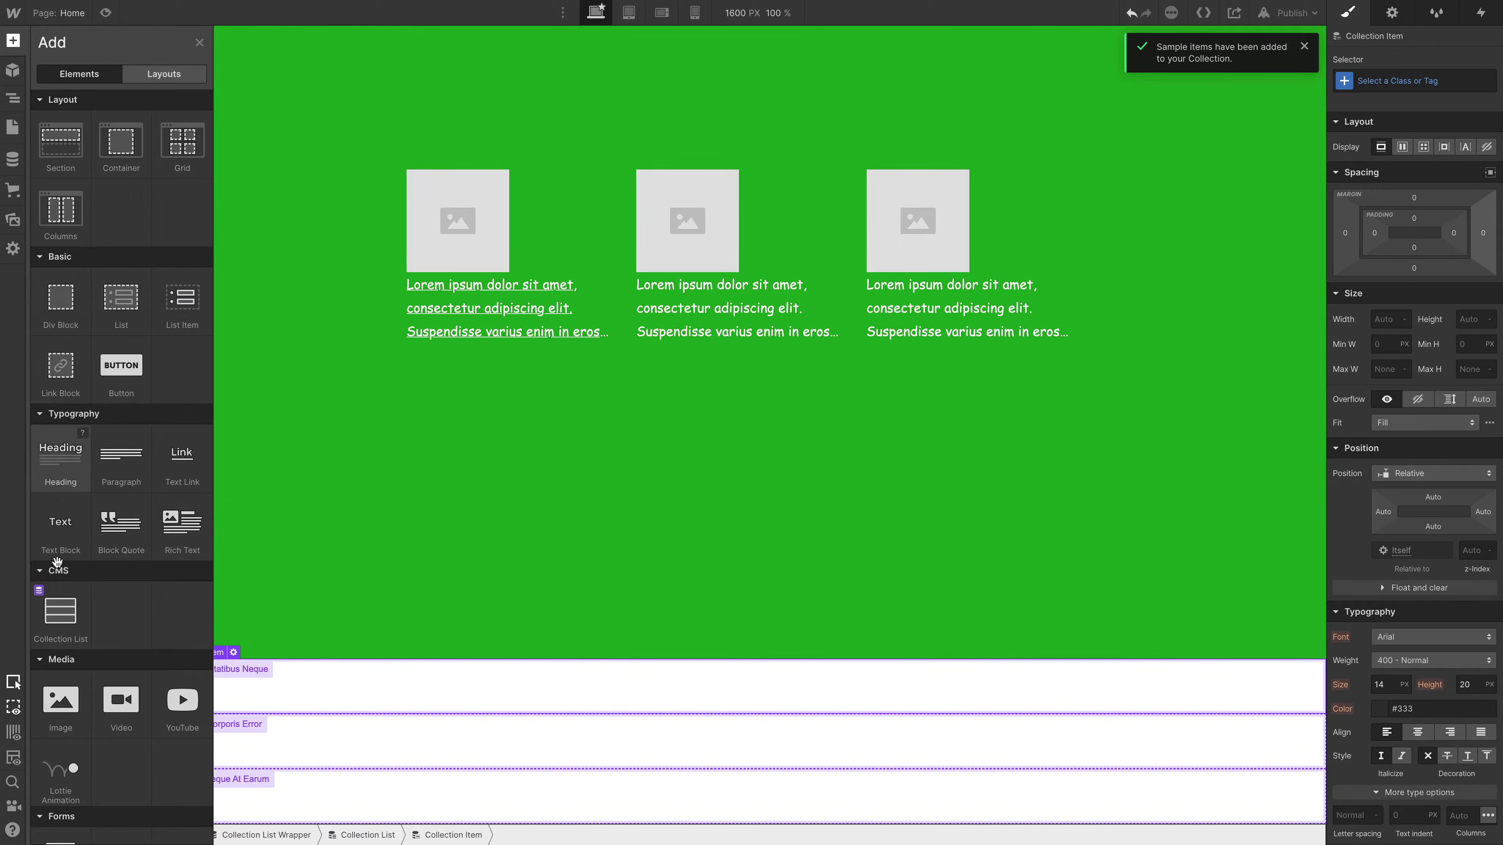
left_click_drag(59, 717, 170, 717)
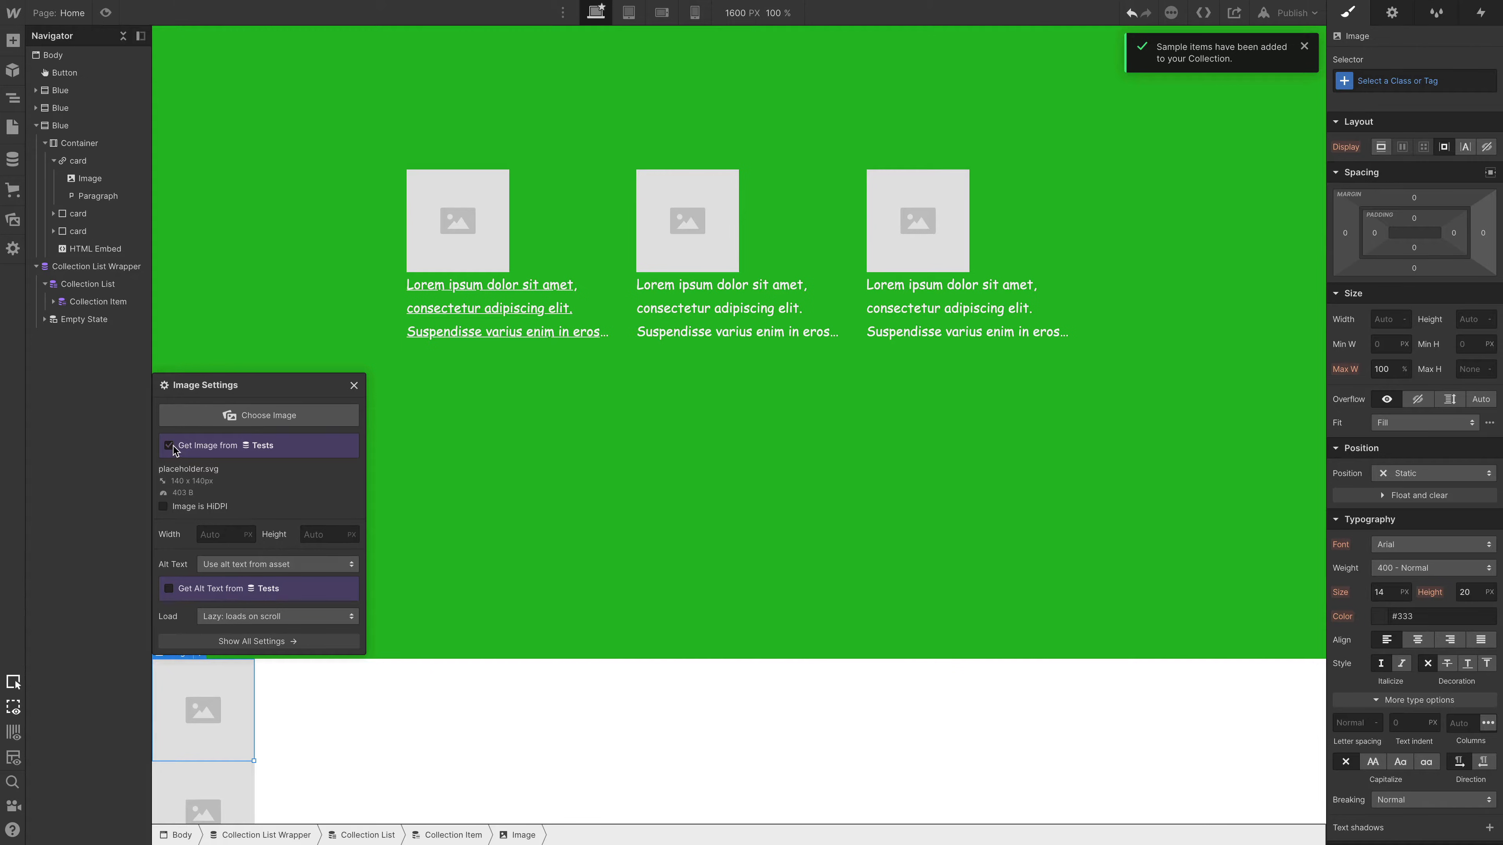
left_click(233, 462)
left_click(228, 494)
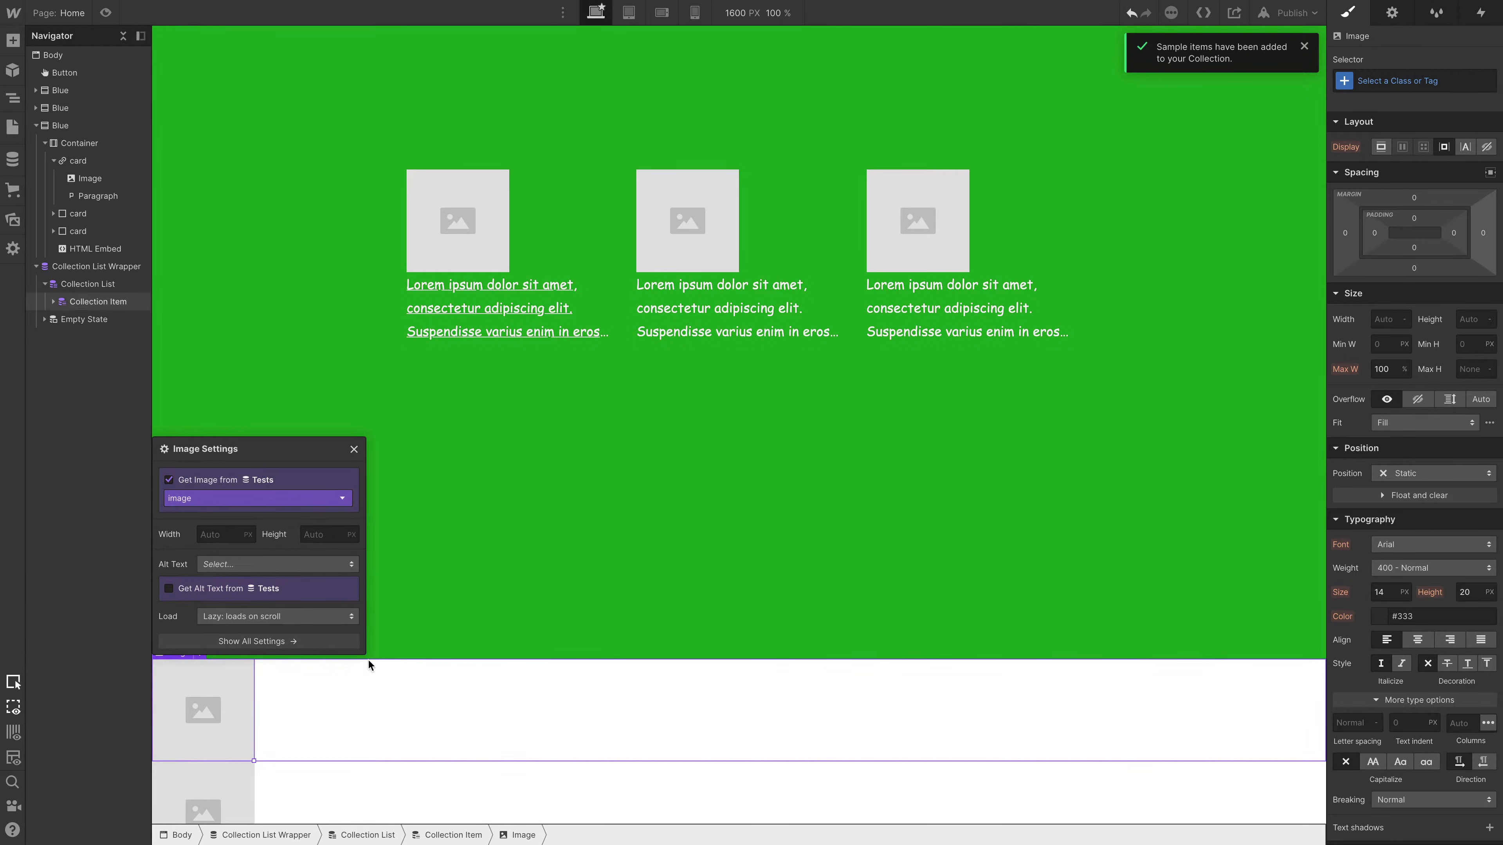
- Look through the sample images in the Collection List, and undo the list and the first card's link block conversion
left_click(1164, 734)
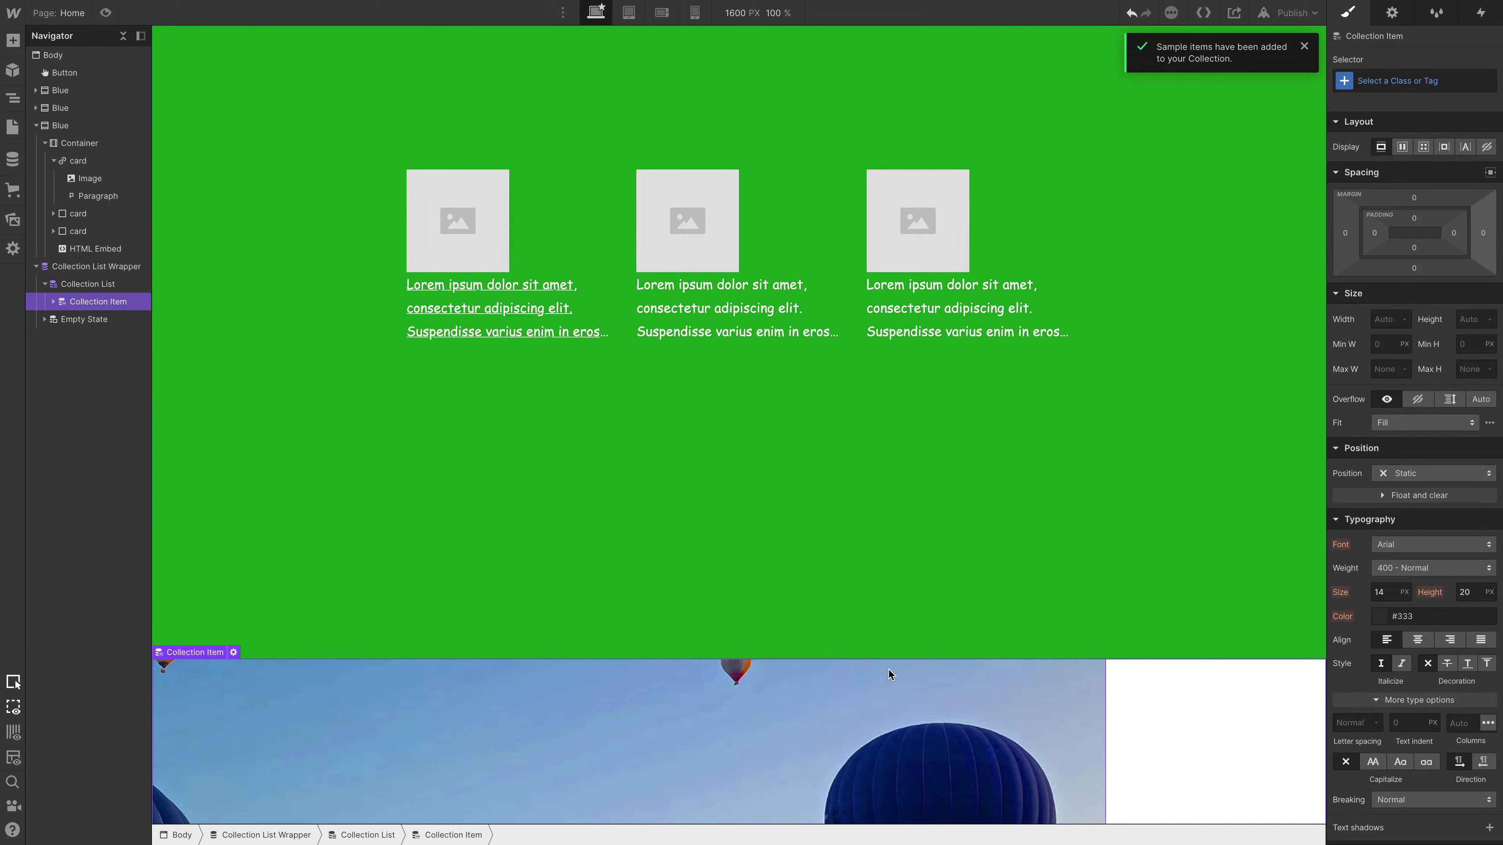
scroll(889, 669, "down", 20)
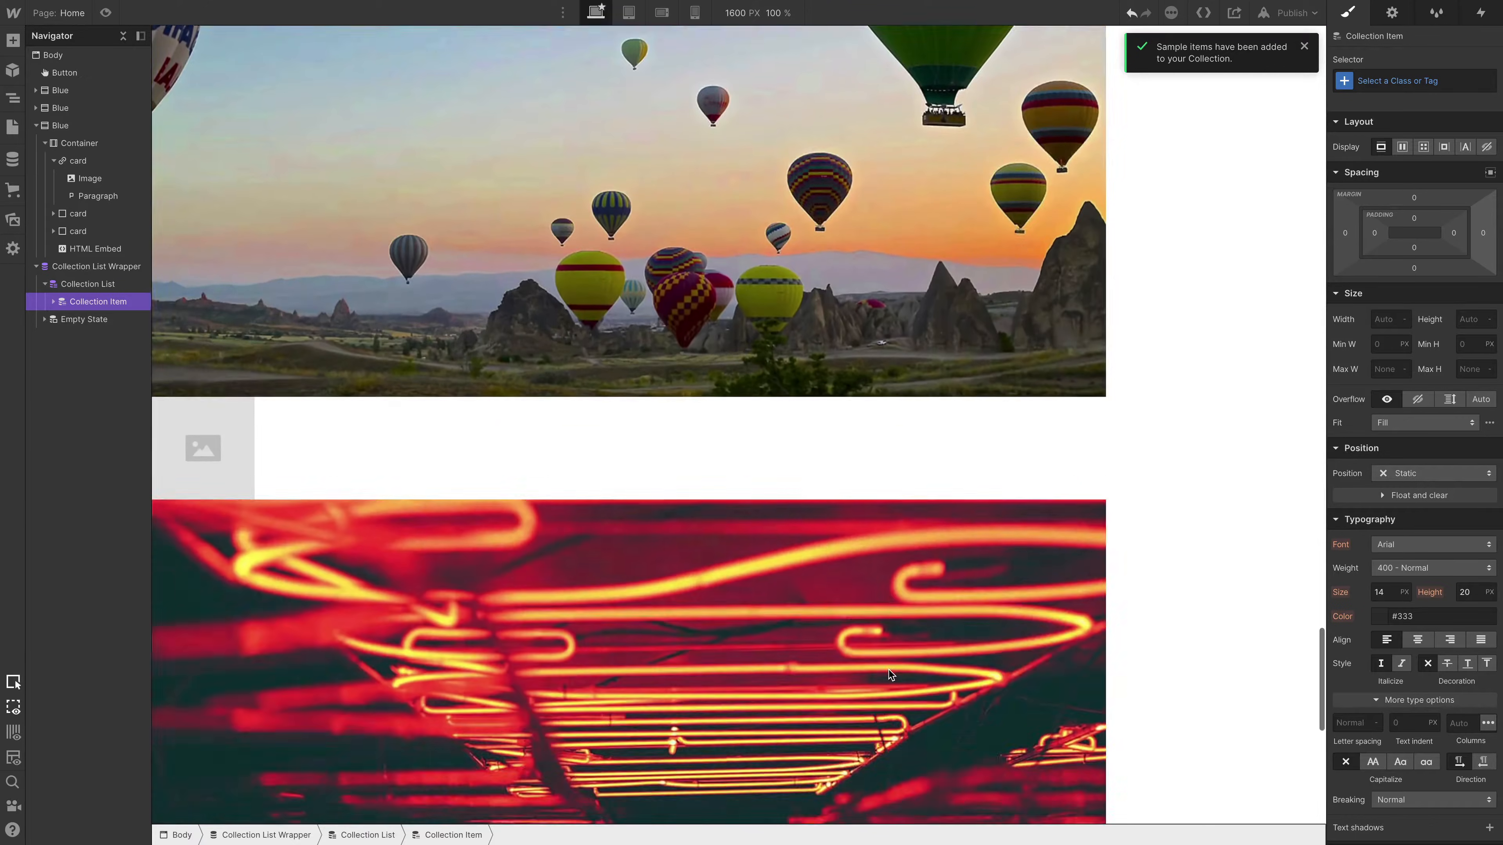
scroll(889, 670, "down", 15)
scroll(889, 669, "up", 14)
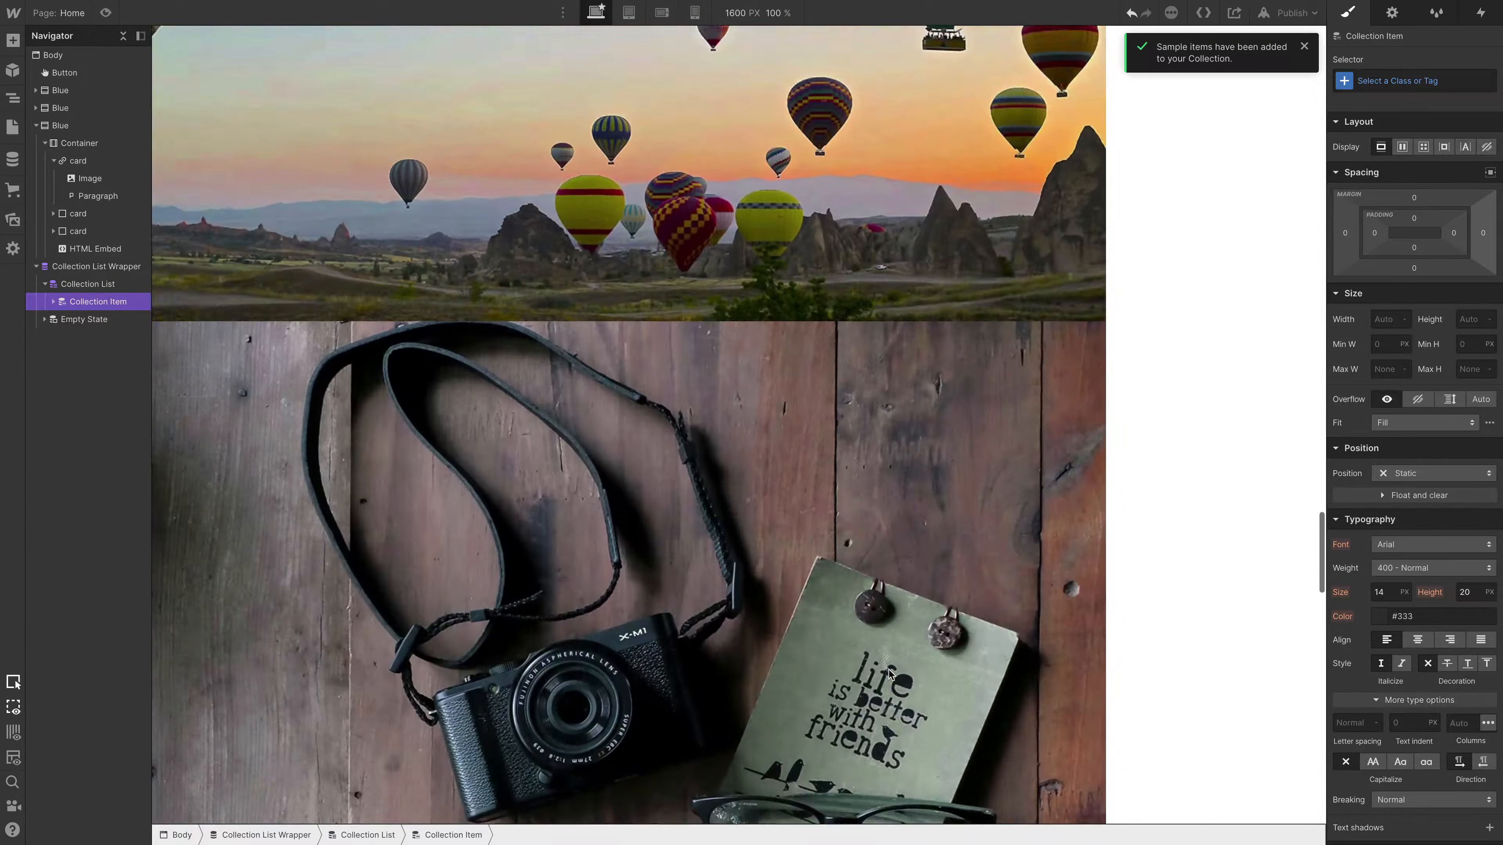
scroll(889, 669, "down", 10)
scroll(888, 669, "up", 8)
scroll(889, 669, "down", 10)
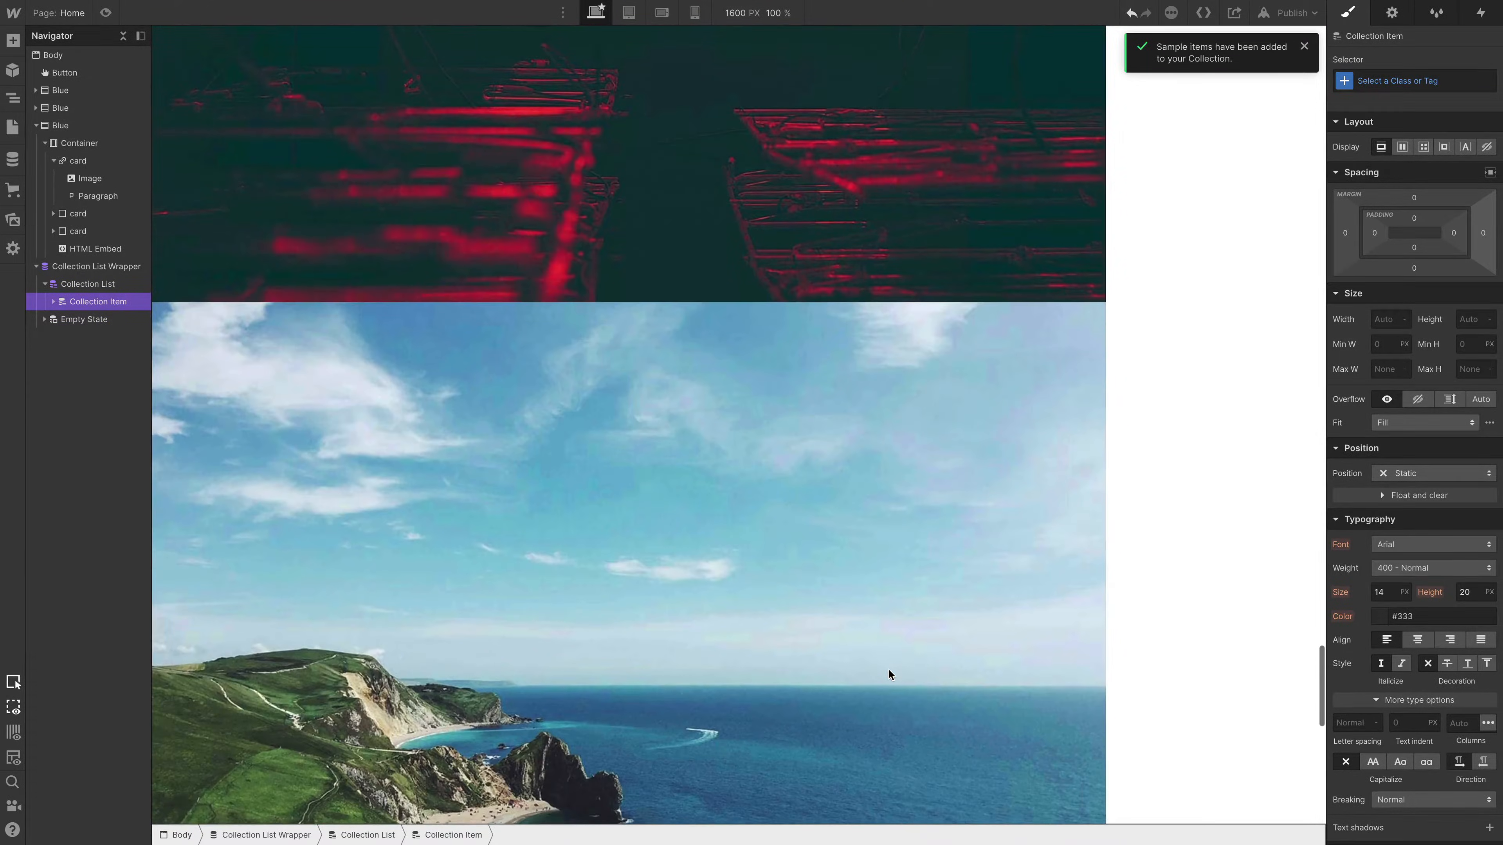
scroll(889, 670, "down", 12)
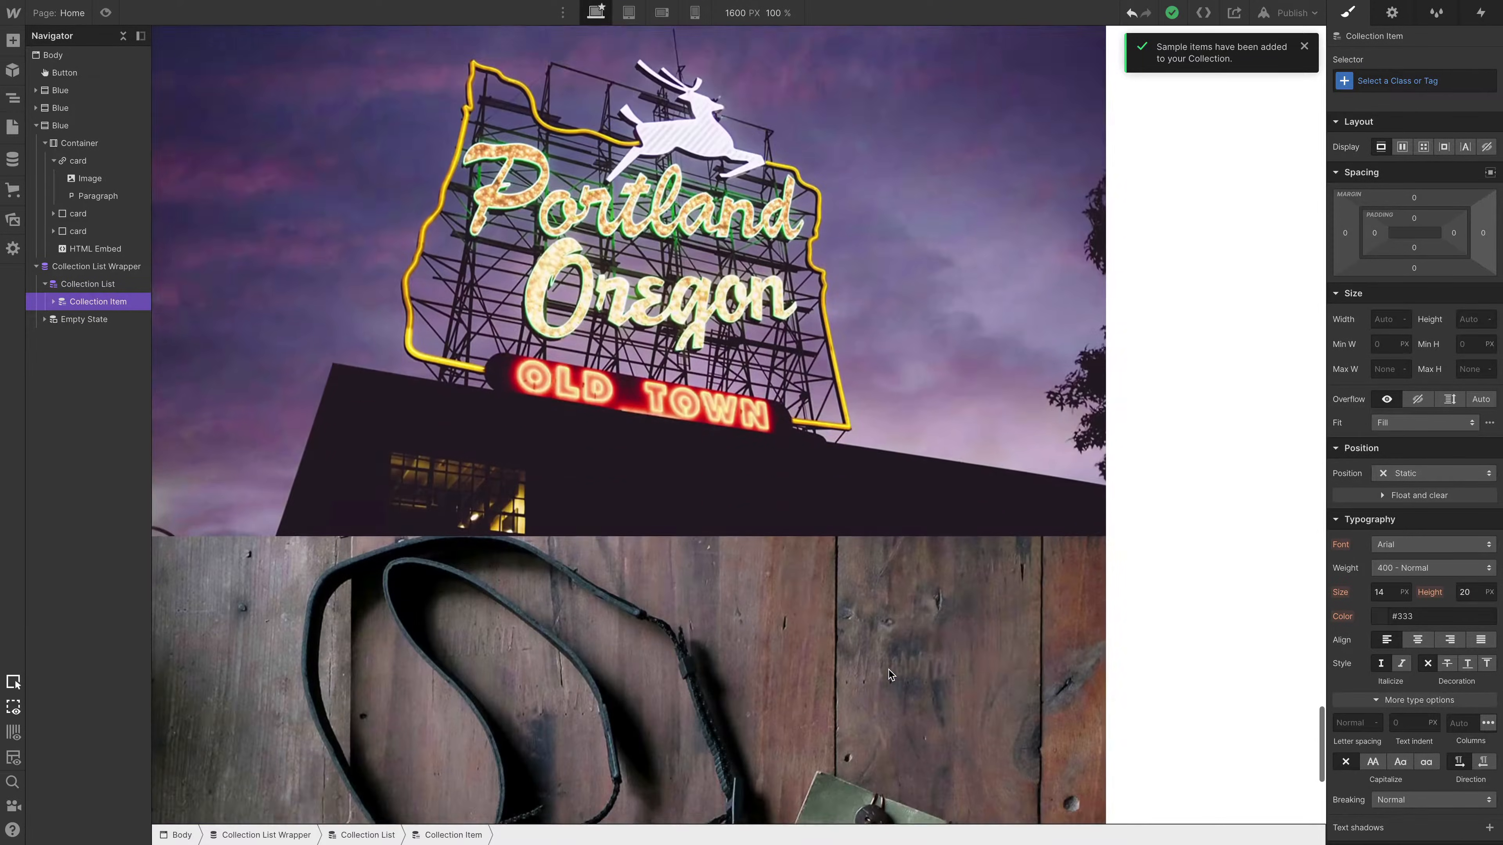
scroll(889, 669, "down", 12)
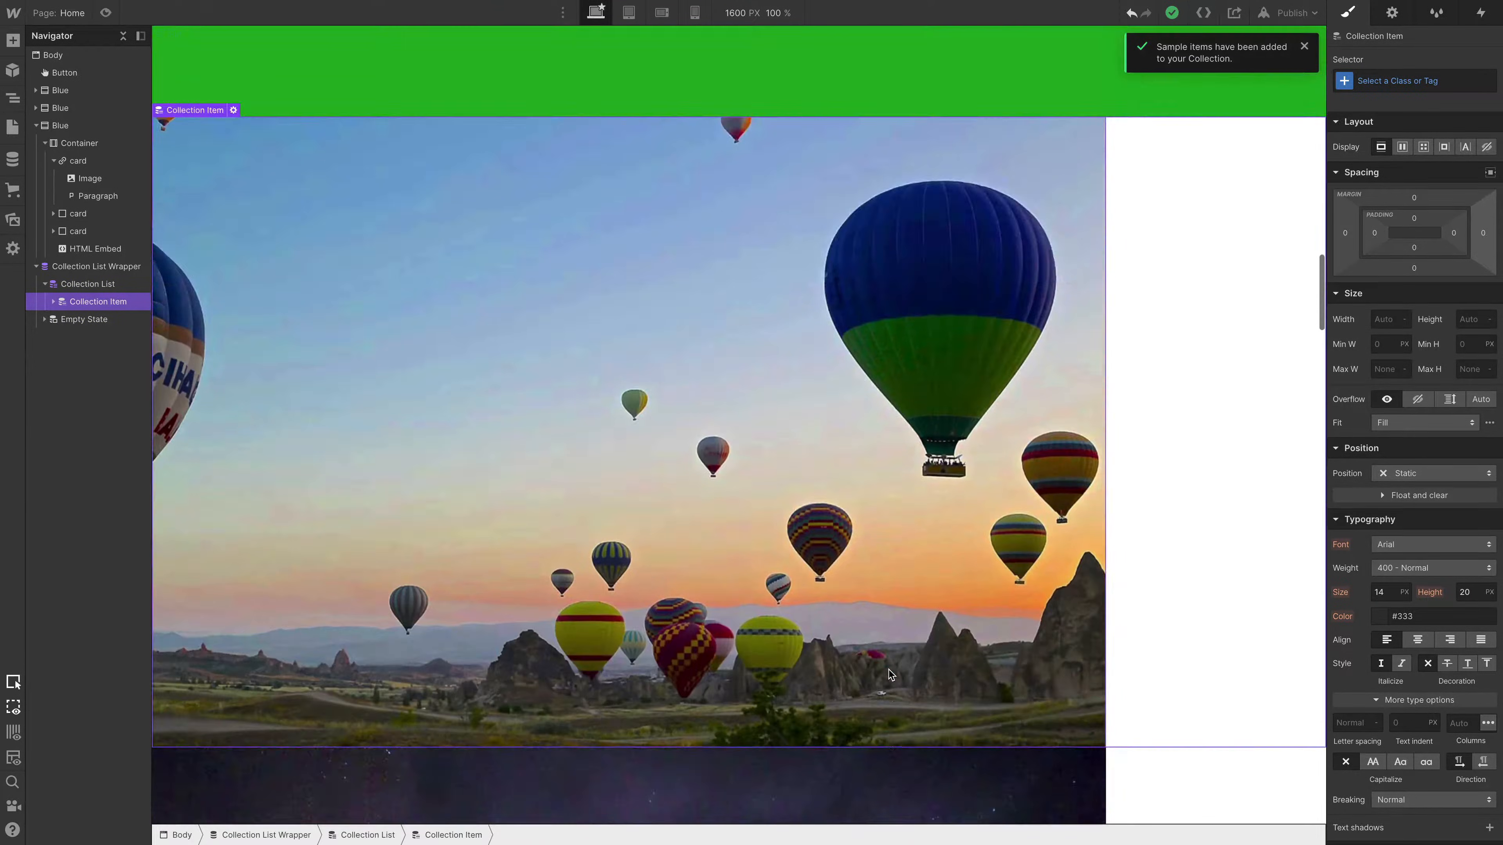
key("ctrl+z")
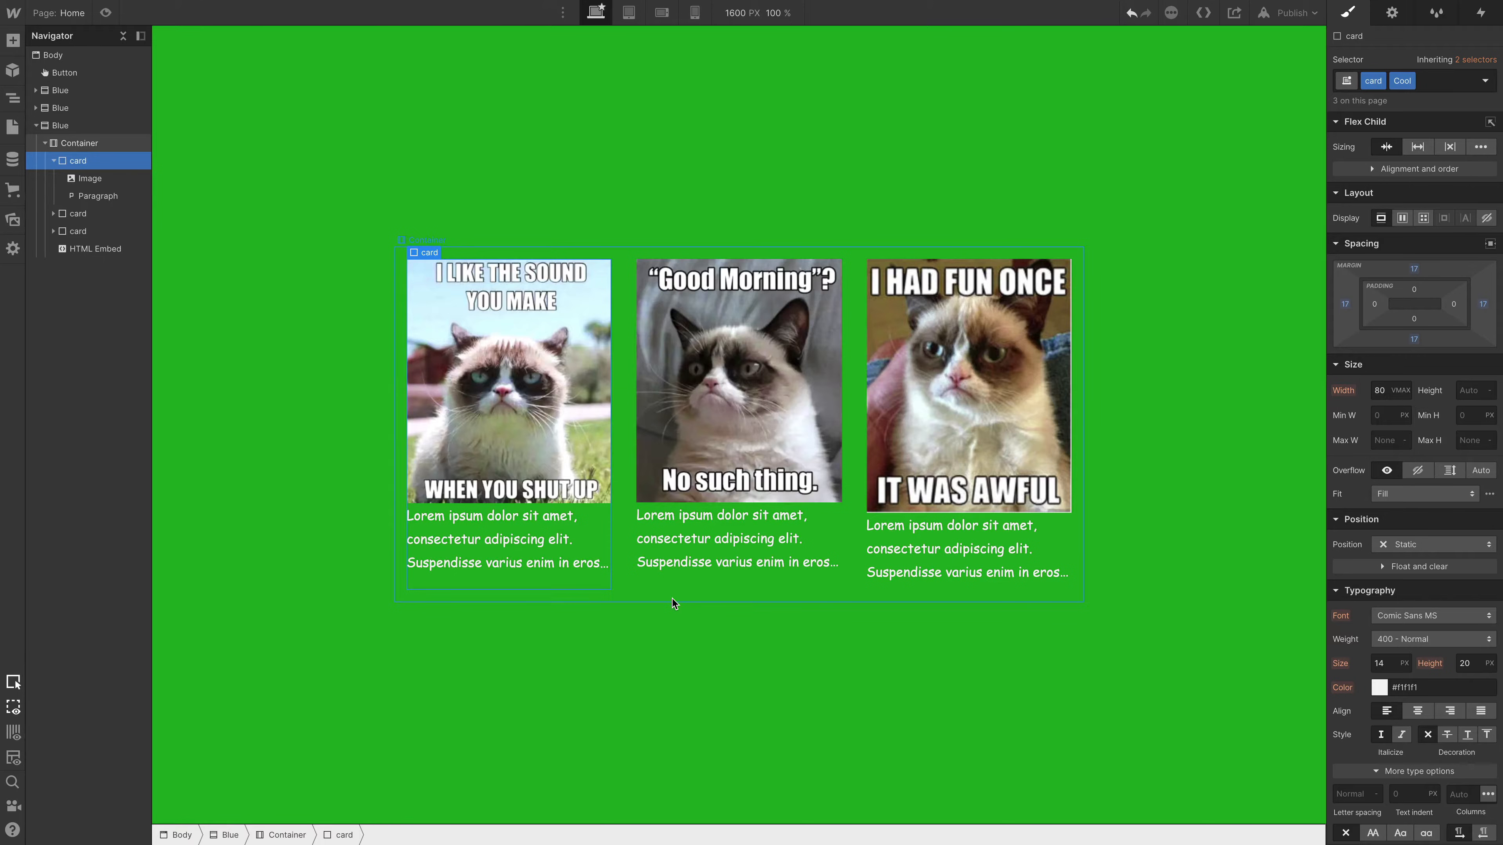
- Try the Decorative alt text option on the third card's image, and return it to "Use alt text from asset"
double_click(956, 383)
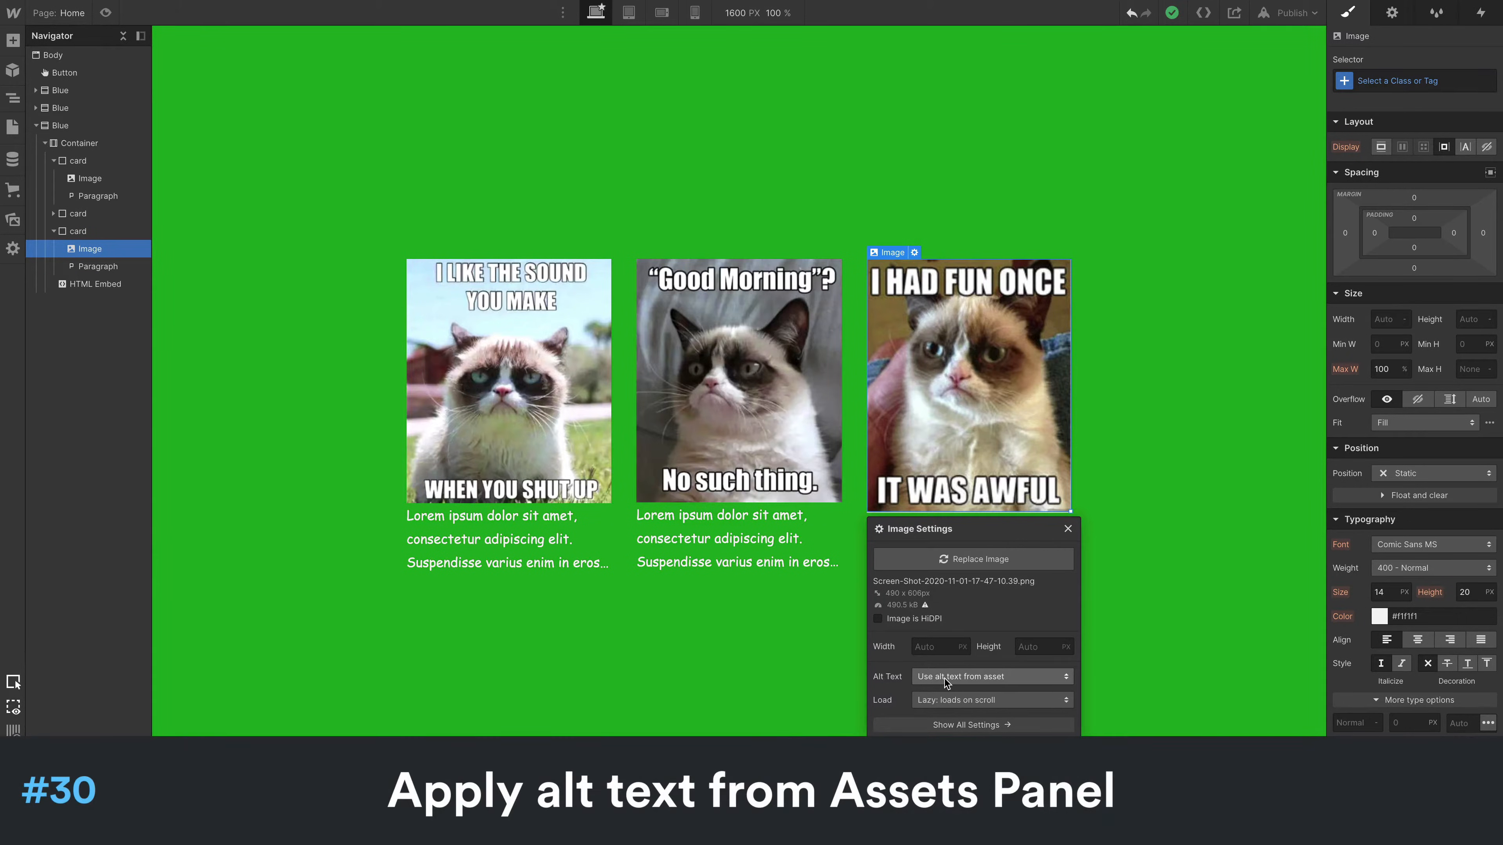
left_click(982, 677)
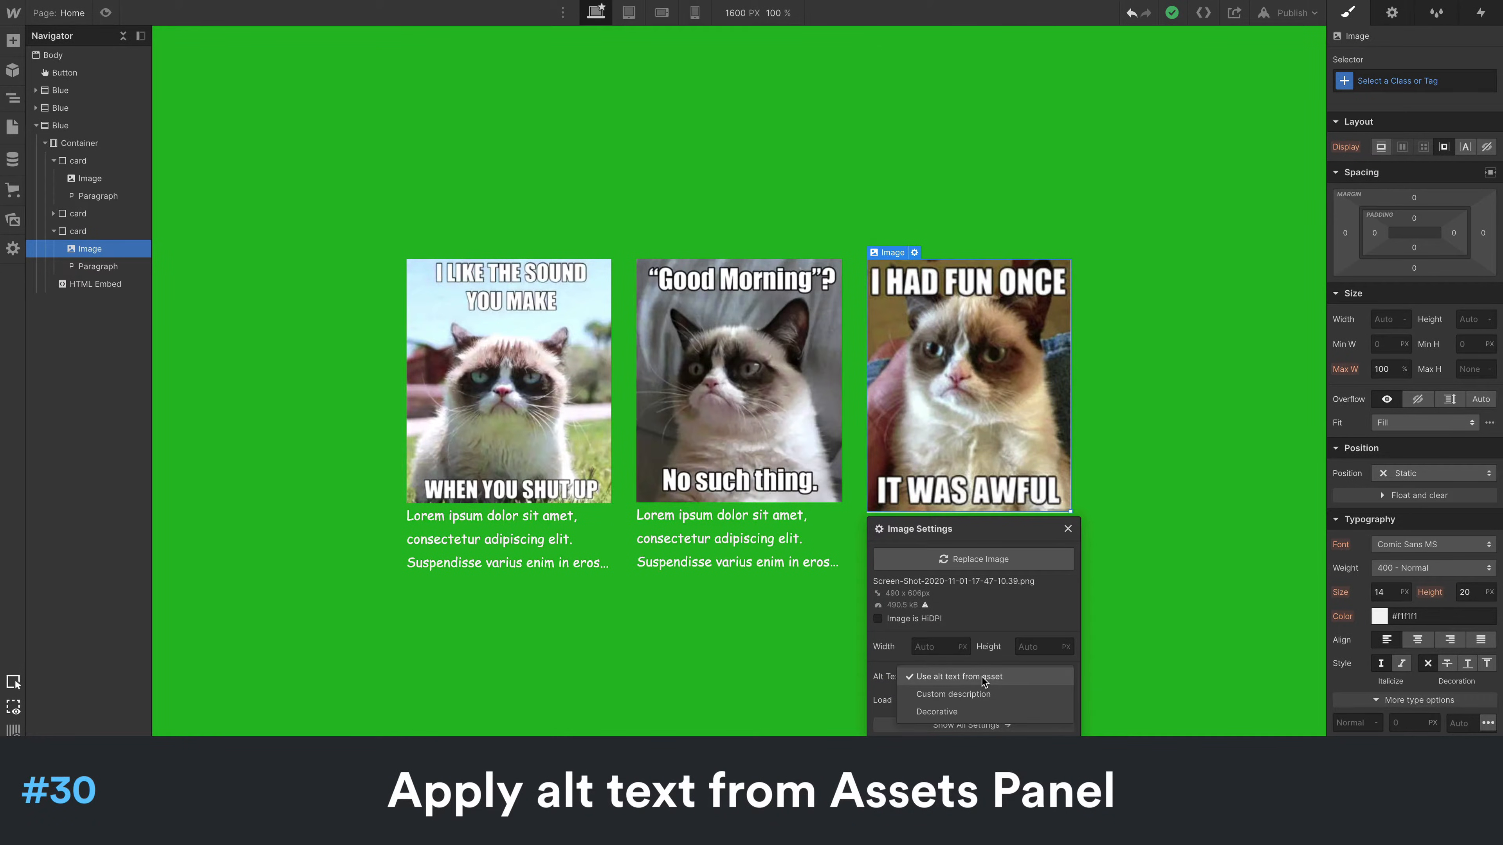
left_click(964, 714)
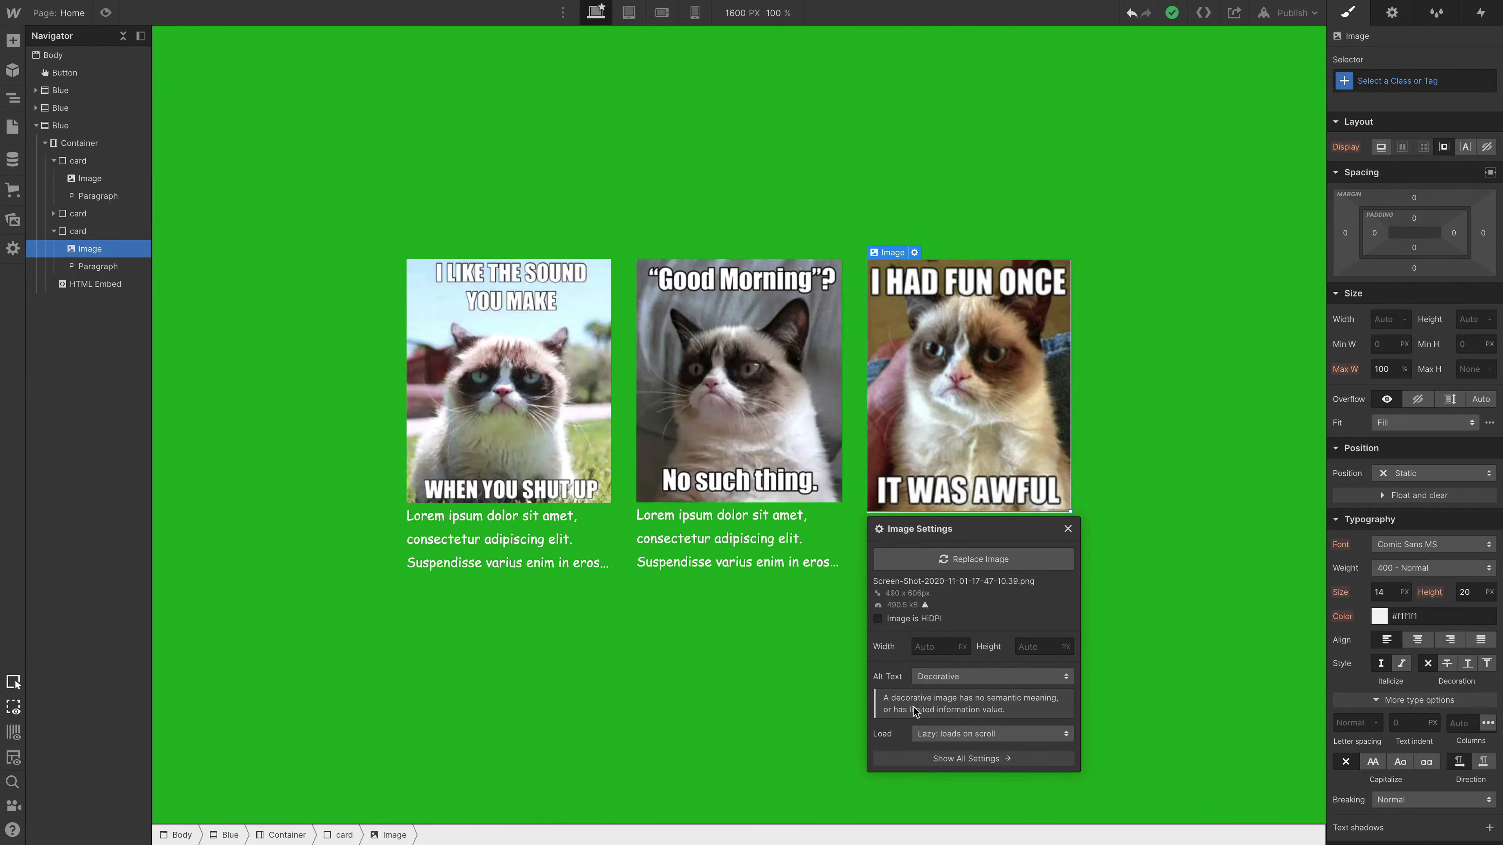
left_click(1017, 676)
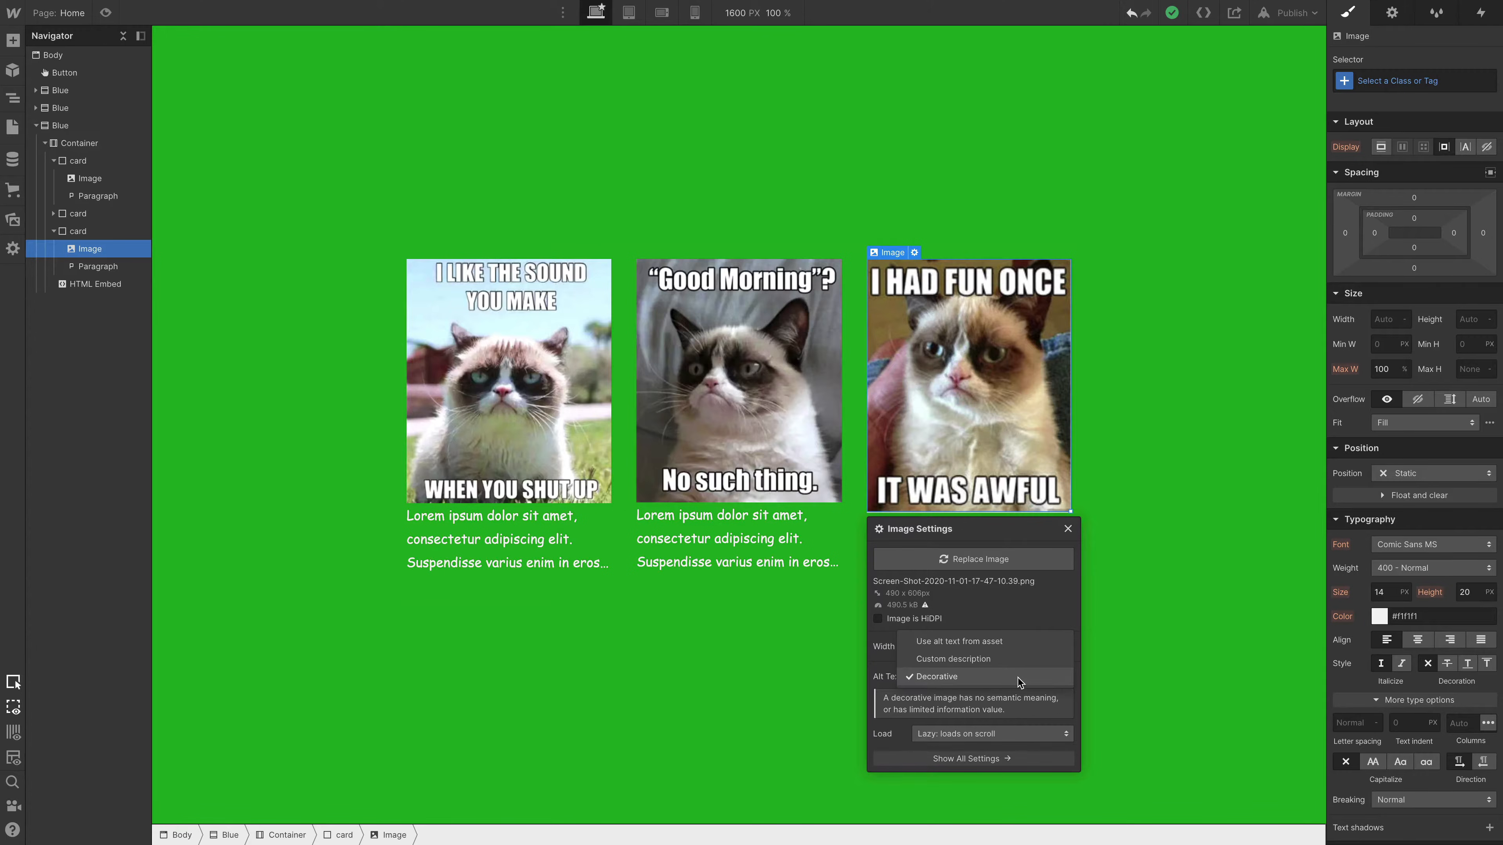
left_click(1012, 646)
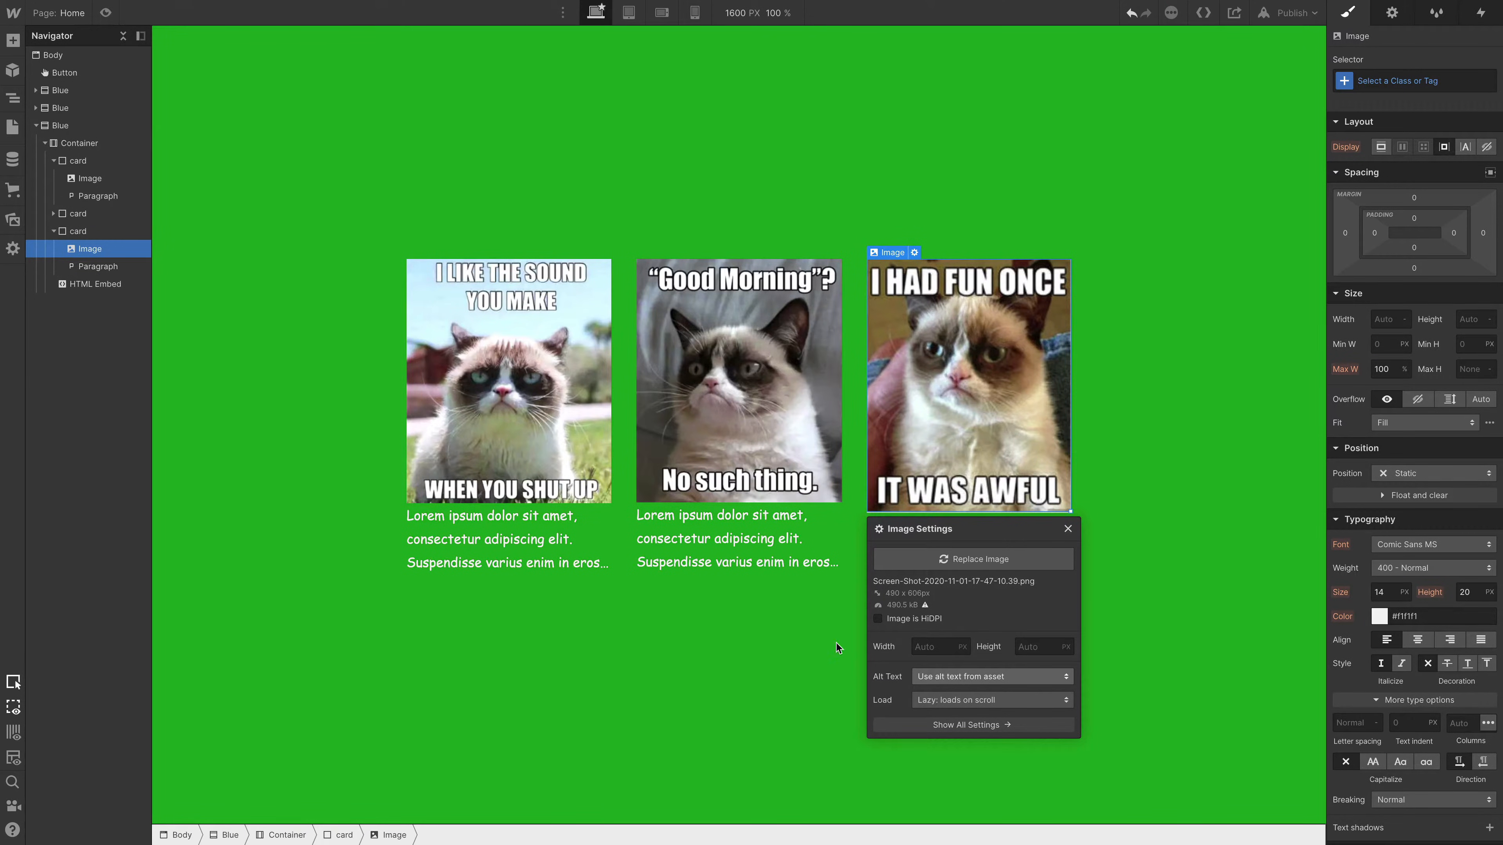
- Examine the alt text options in the asset details of the "Good Morning" cat image, and close the details
left_click(12, 221)
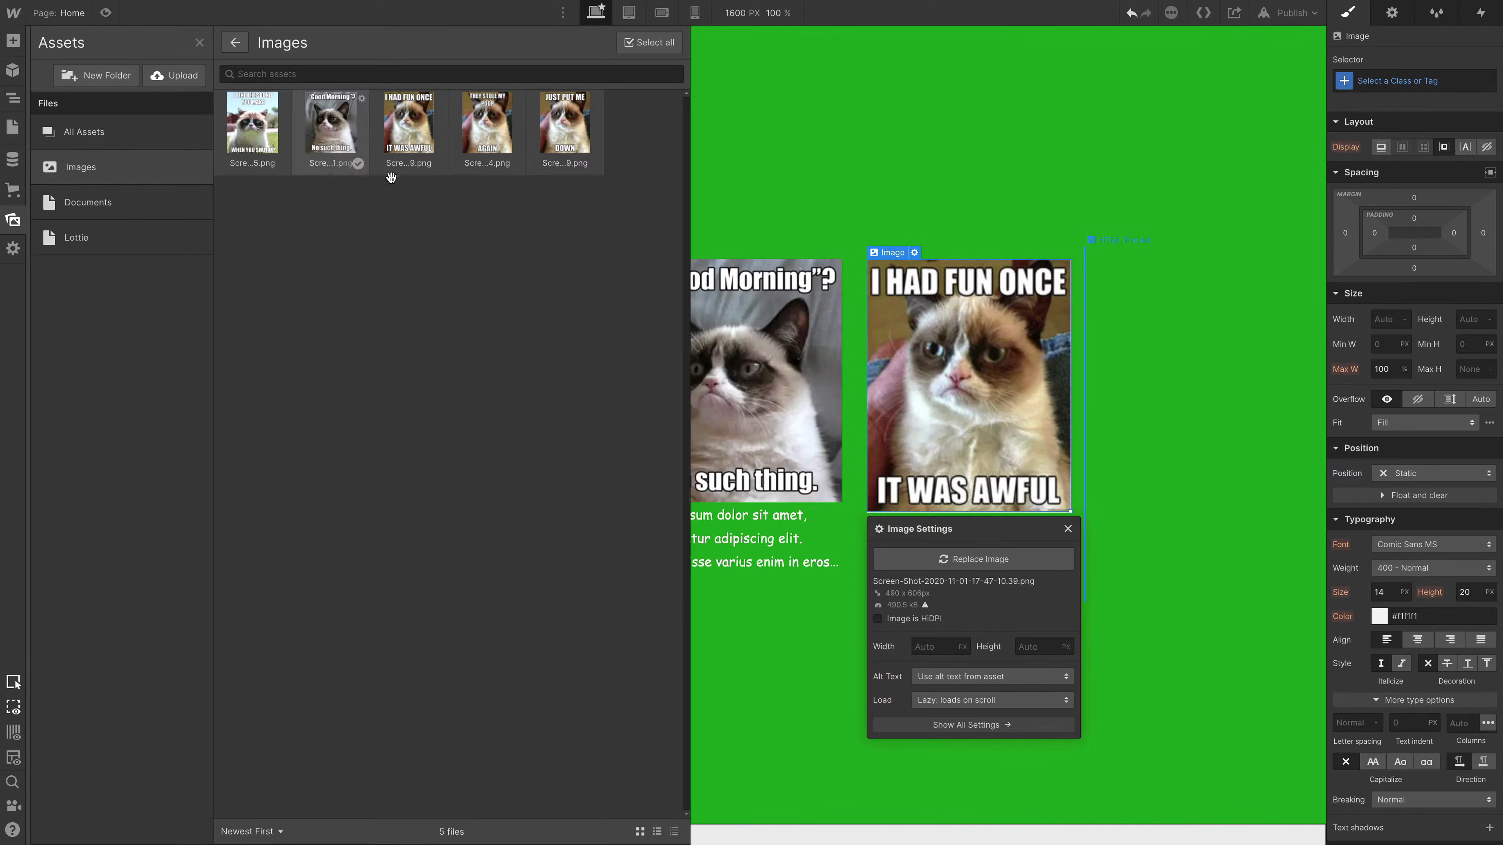
mouse_move(317, 116)
left_click(362, 99)
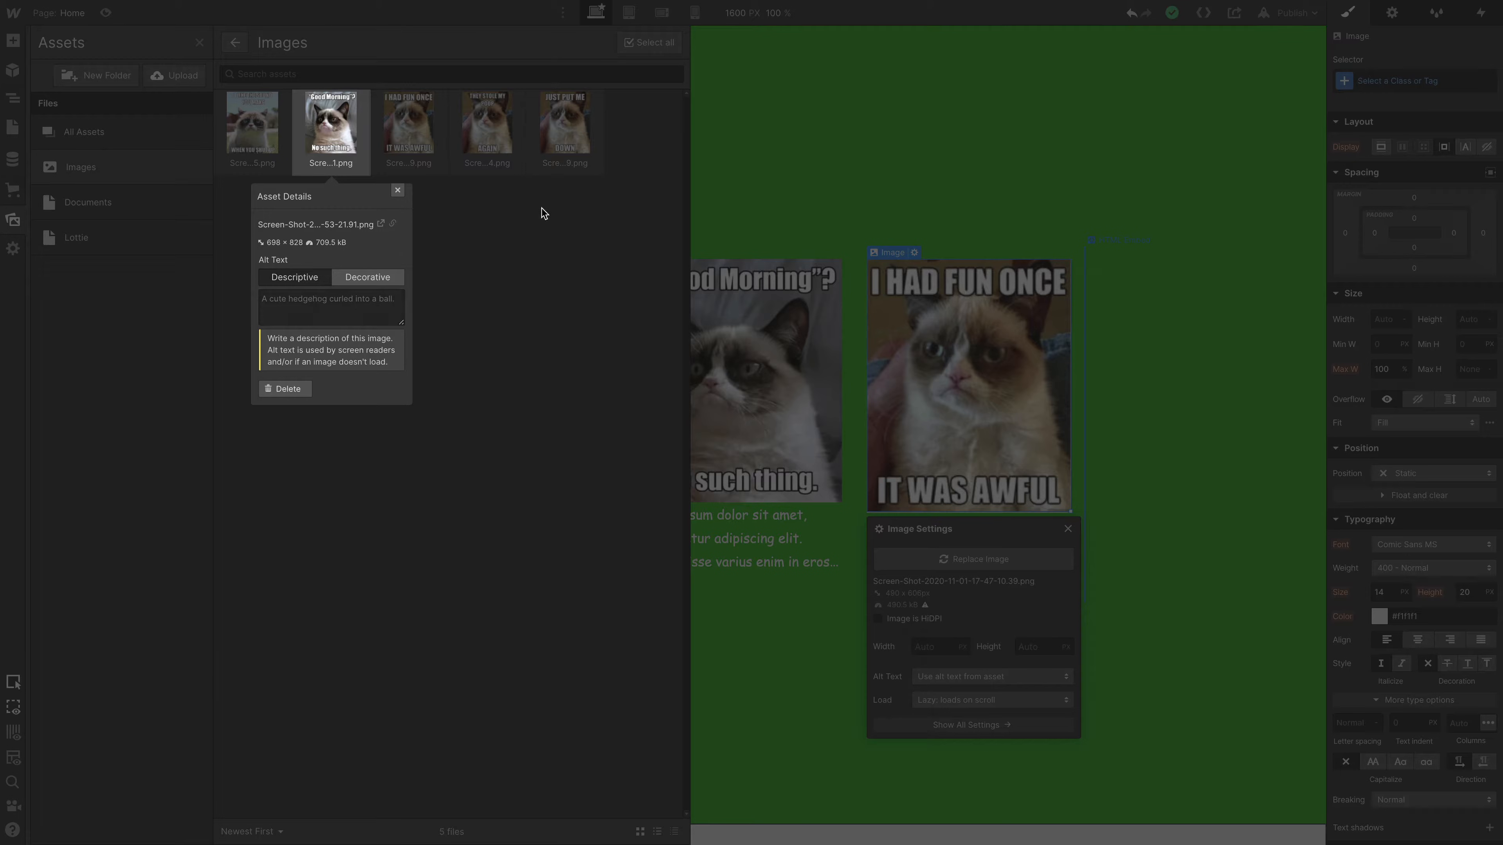
left_click(470, 259)
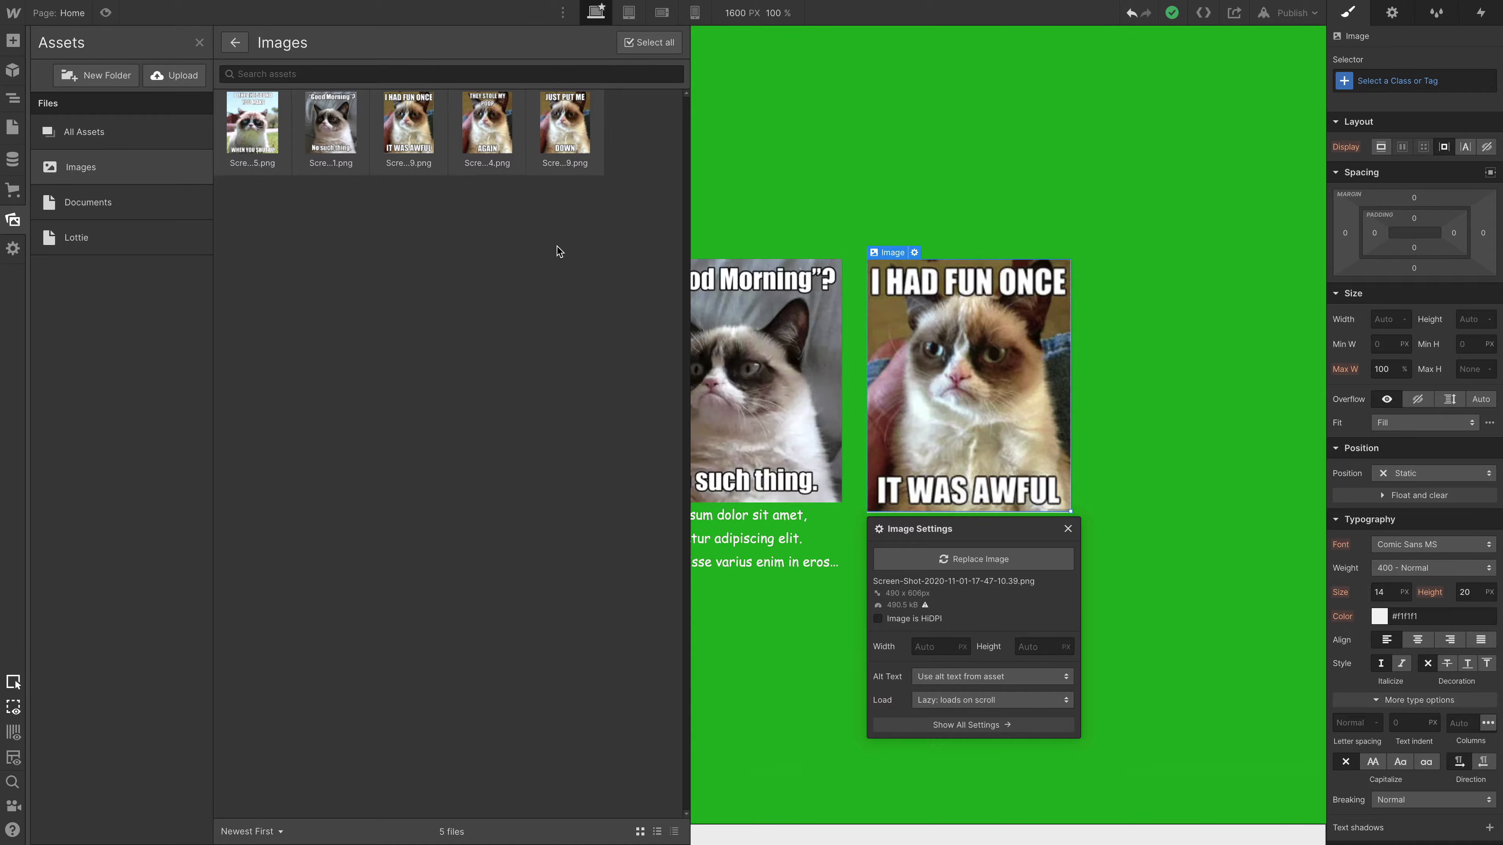
- Publish the site to the tips-n-tricks webflow.io domain and close the publish options
key("shift+p")
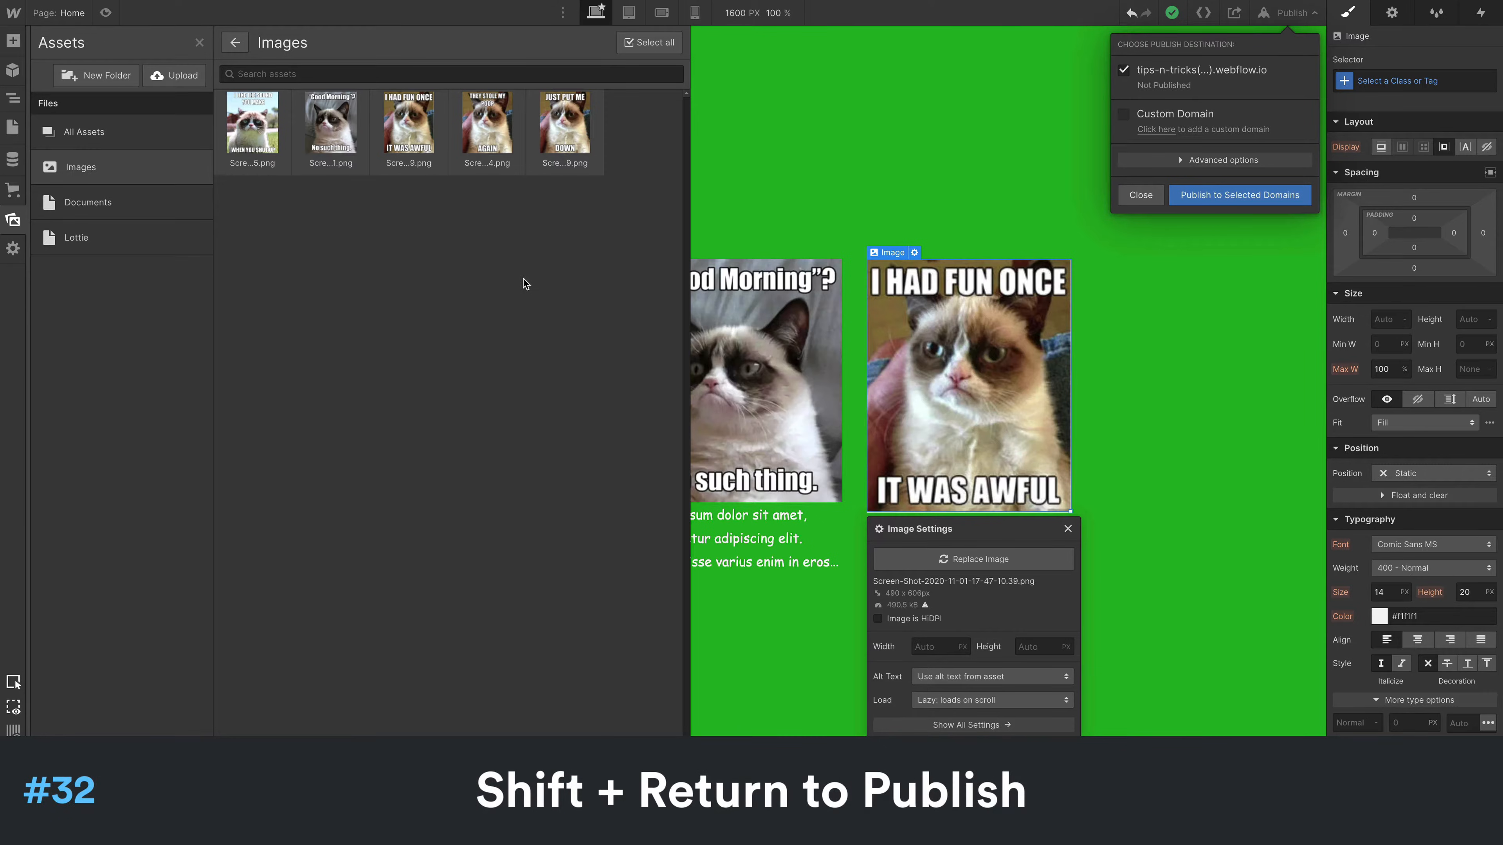
key("shift+Return")
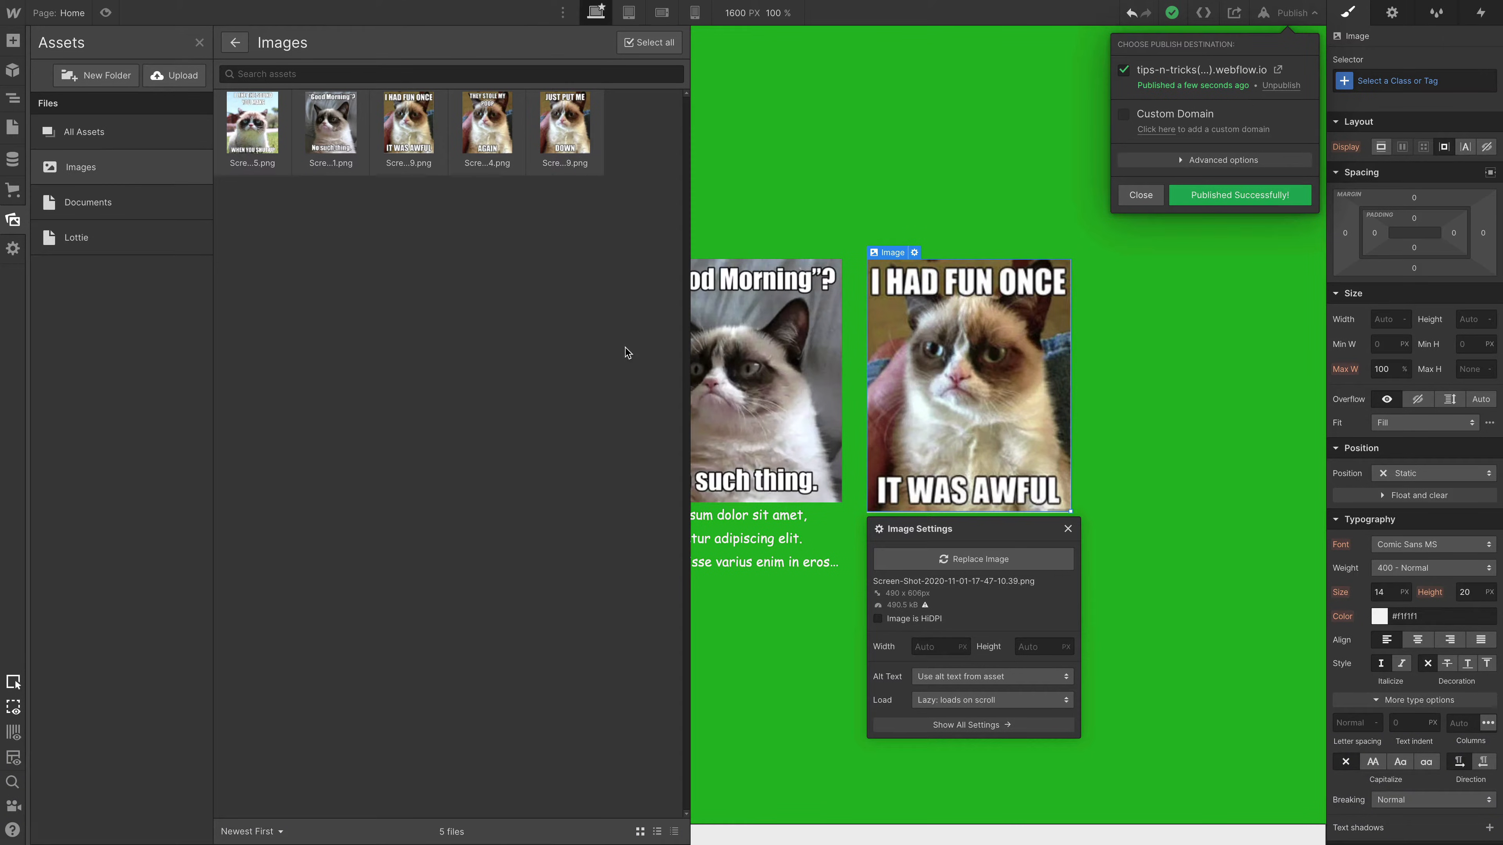
left_click(556, 285)
- Select all assets in the Images folder, open and dismiss the Save backup dialog, and delete the selected assets
left_click(643, 43)
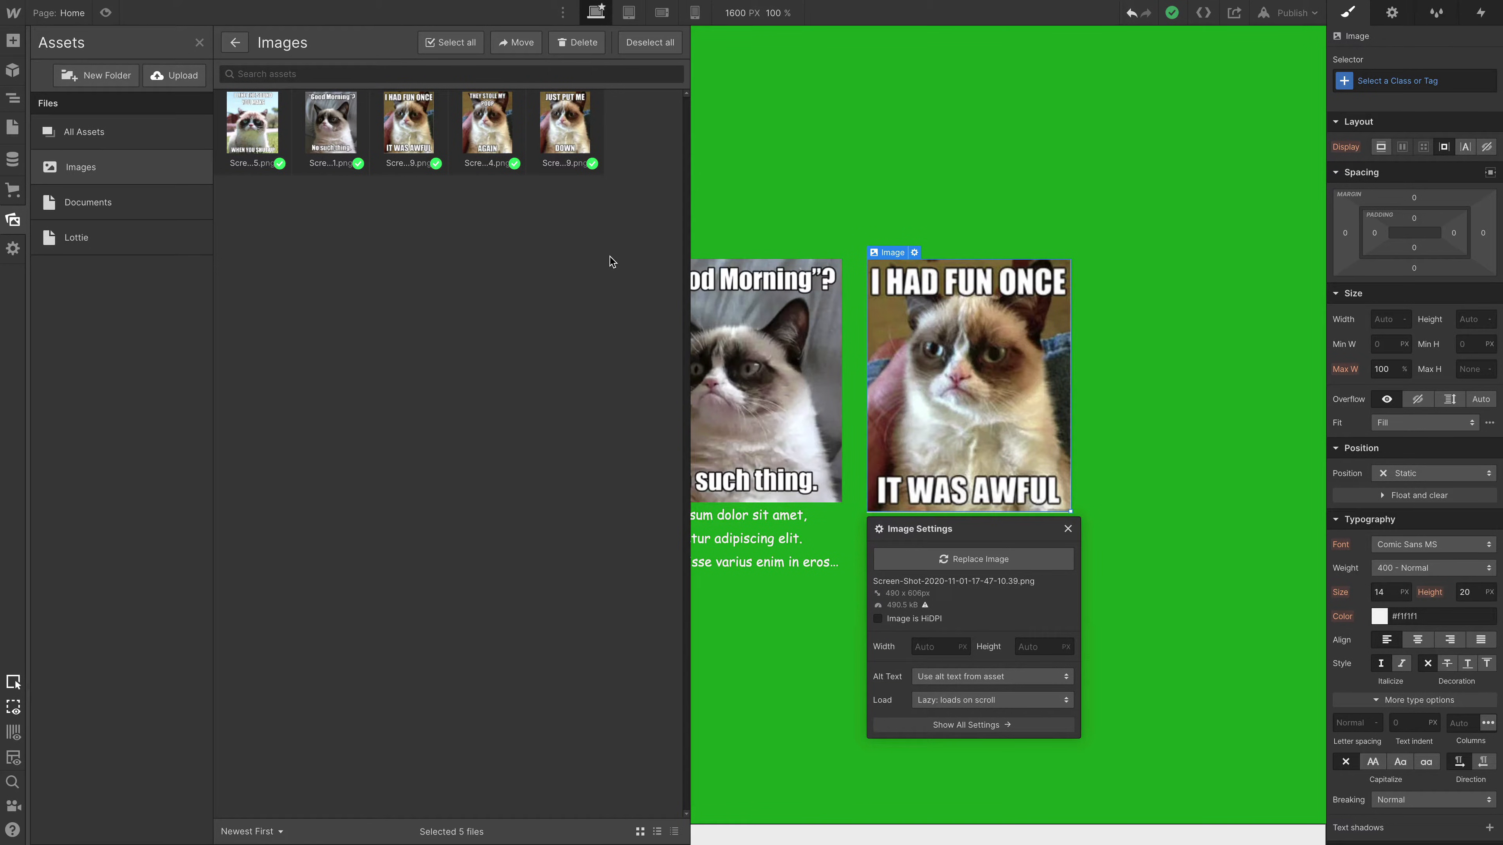
key("super+shift+s")
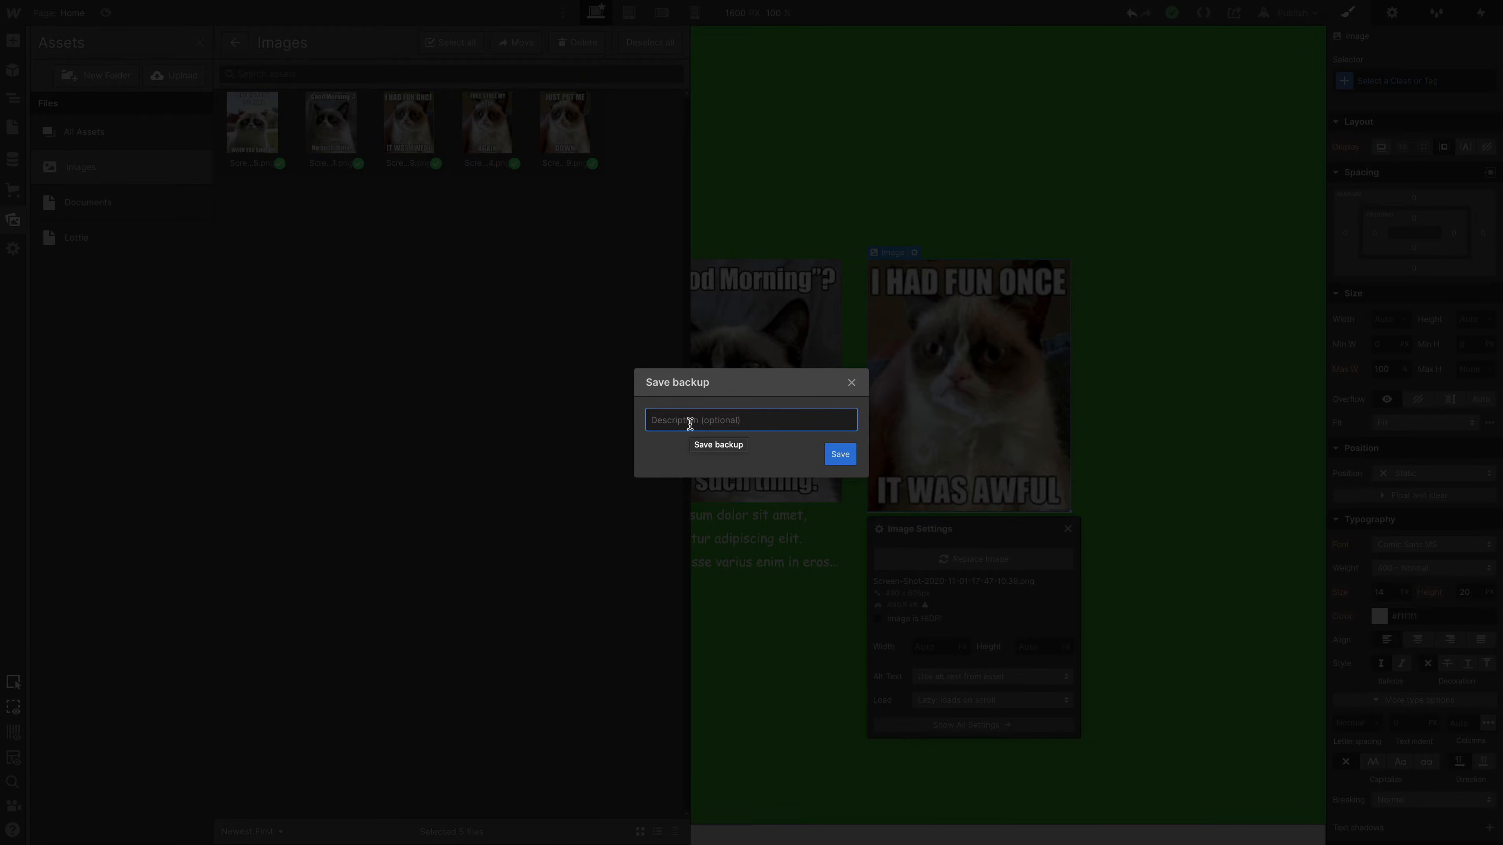
left_click(851, 384)
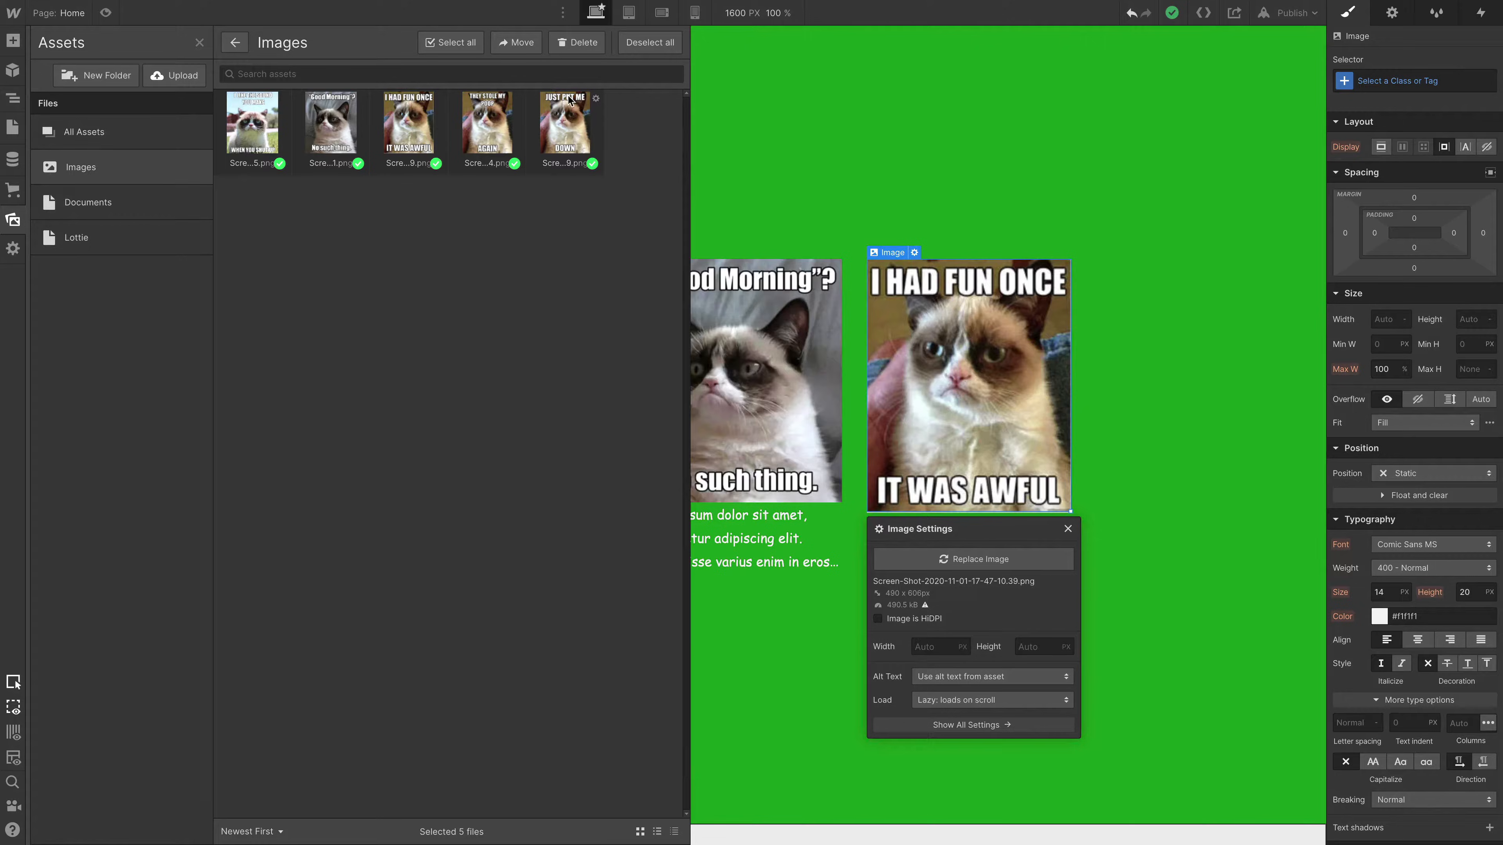
left_click(580, 42)
left_click(906, 467)
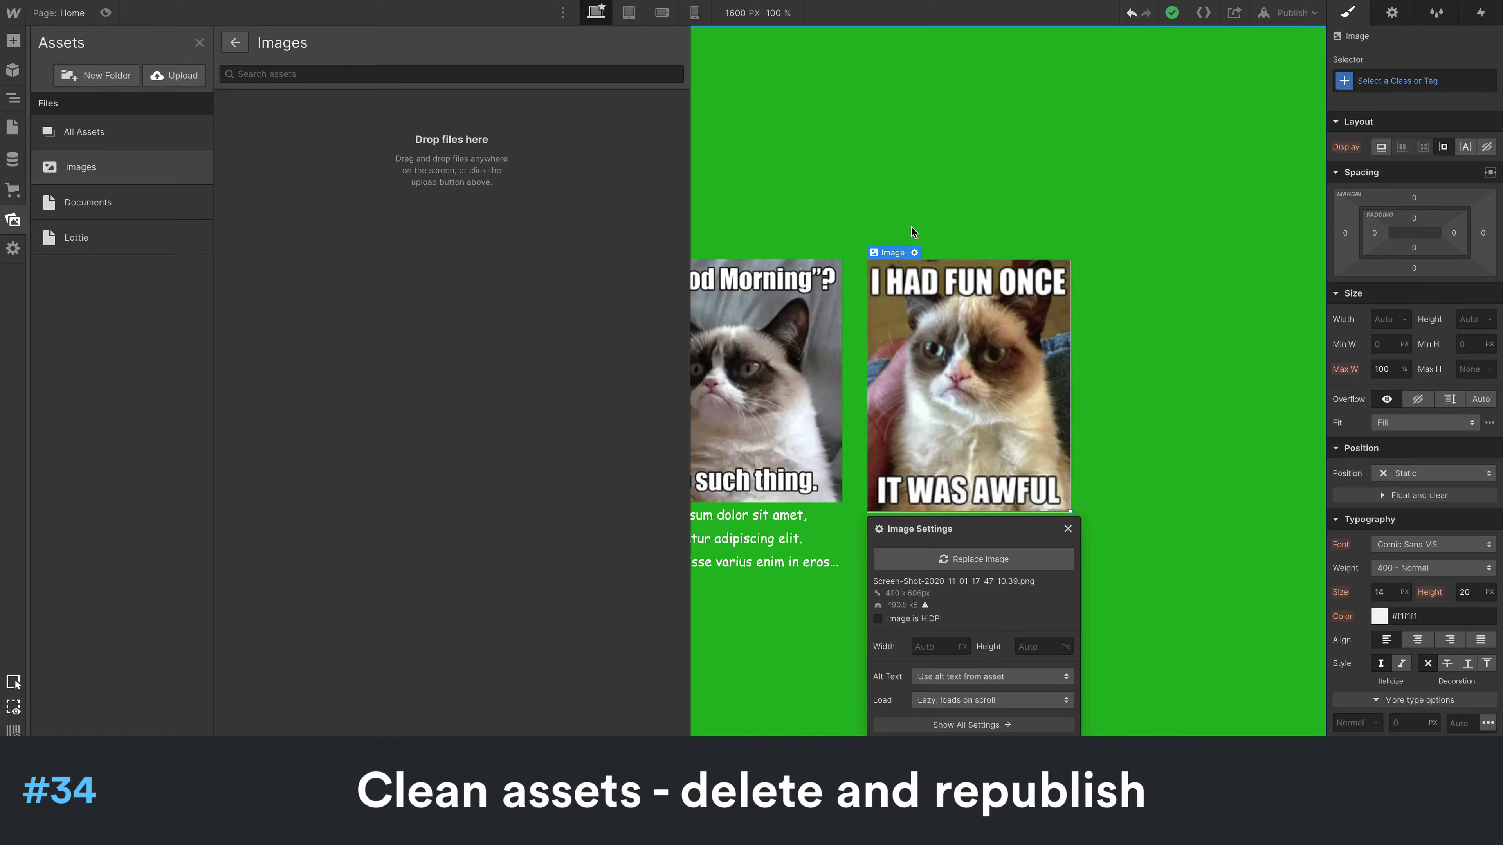
- Republish the site, and reload the Designer to check the remaining images and the first image's details in Assets
left_click(1288, 18)
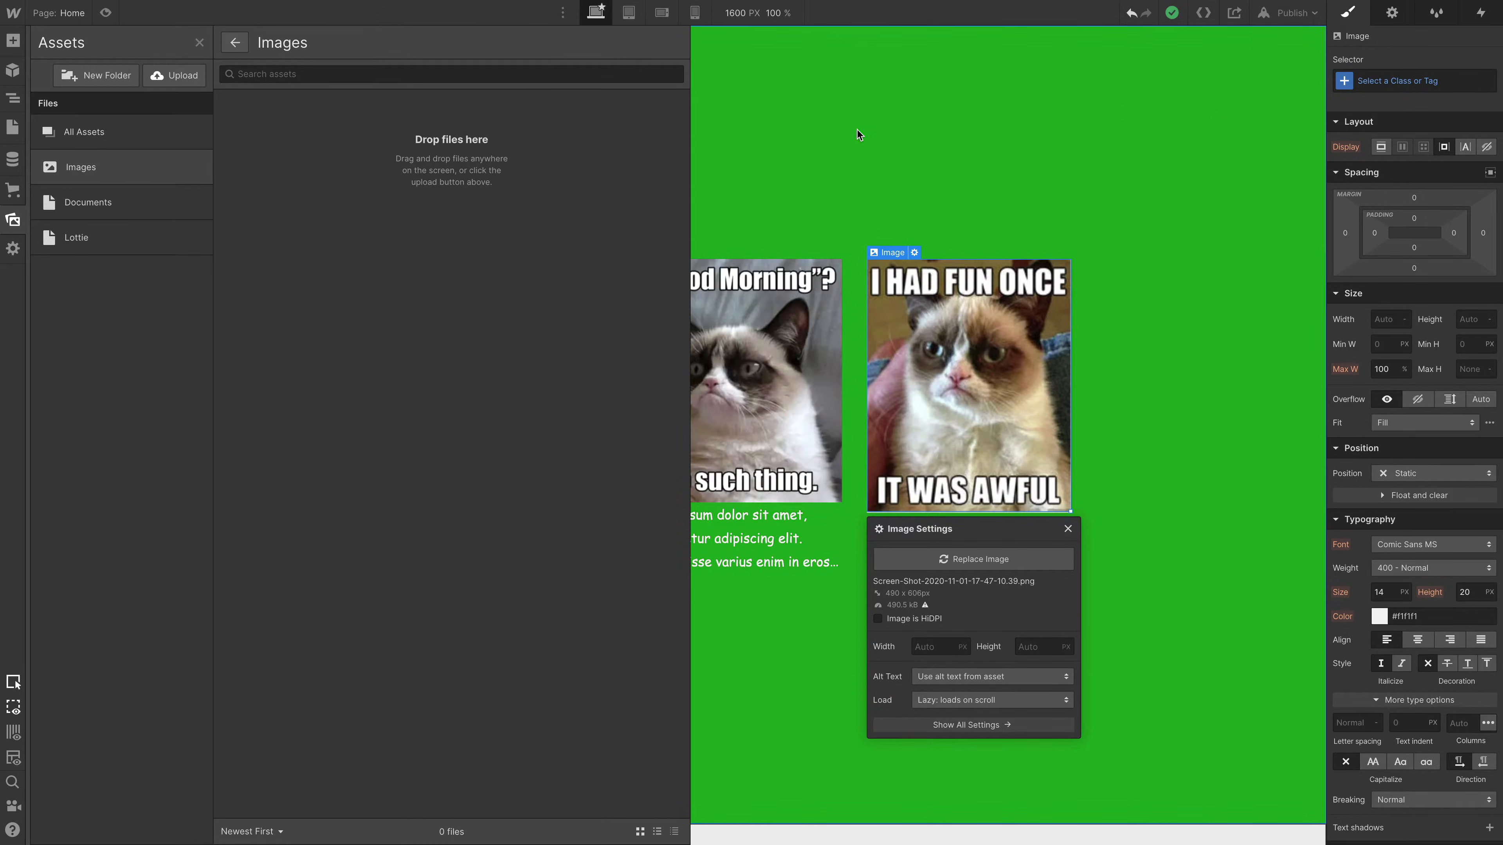
key("super+r")
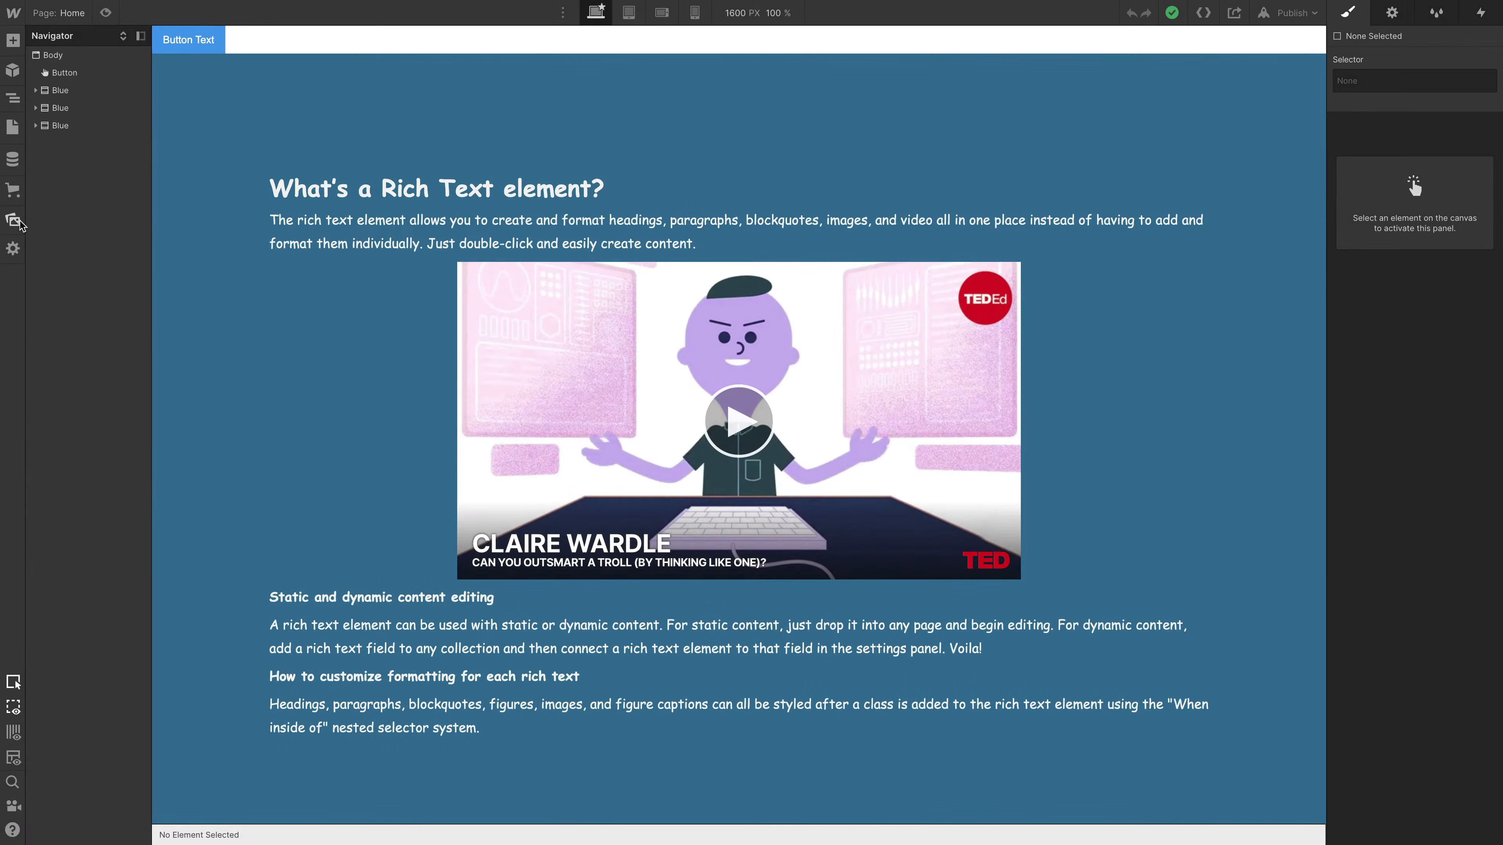
left_click(17, 222)
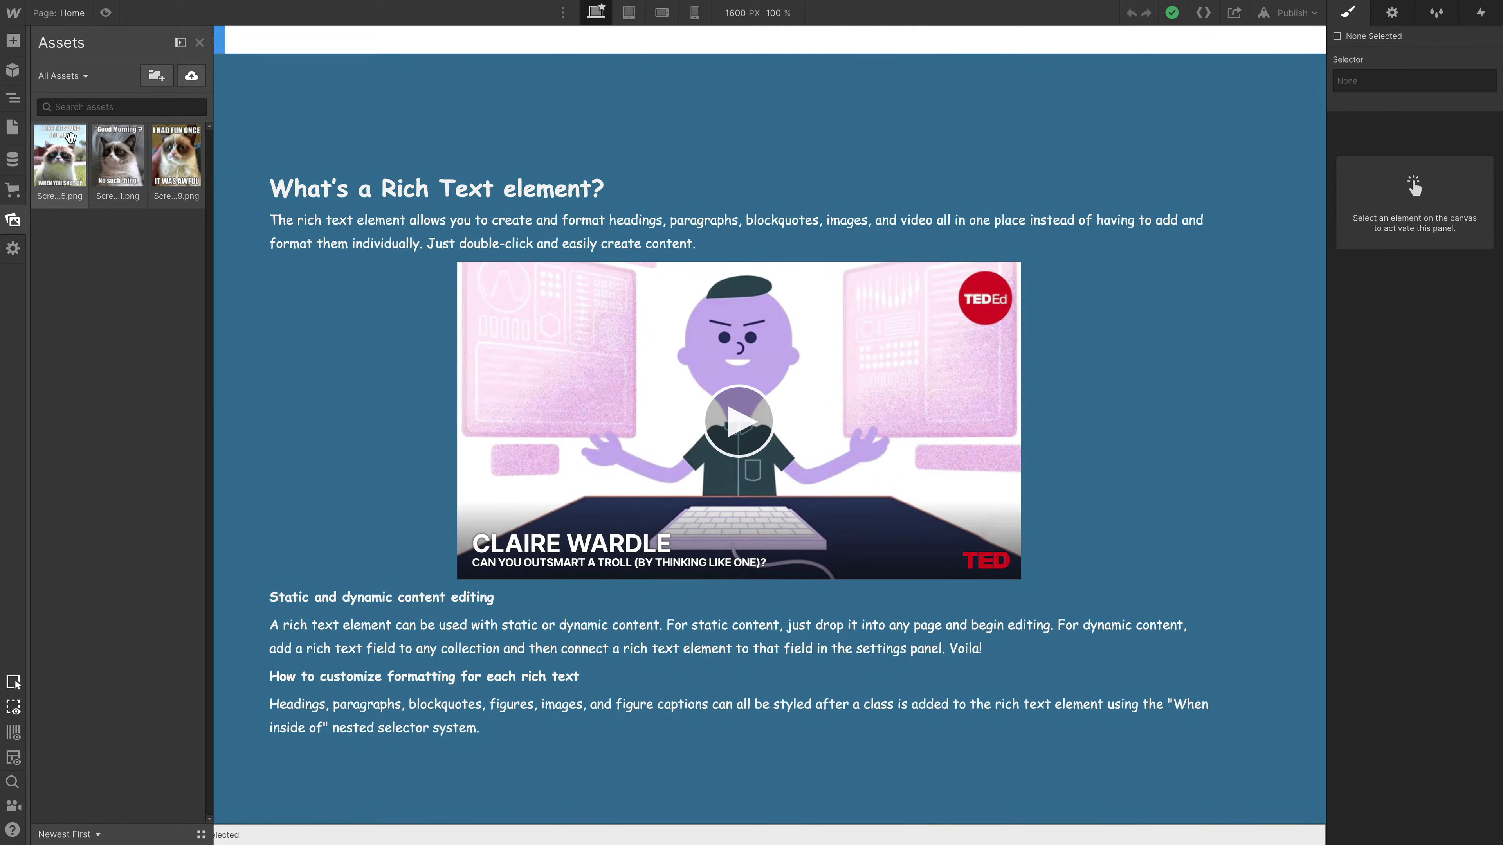
left_click(85, 134)
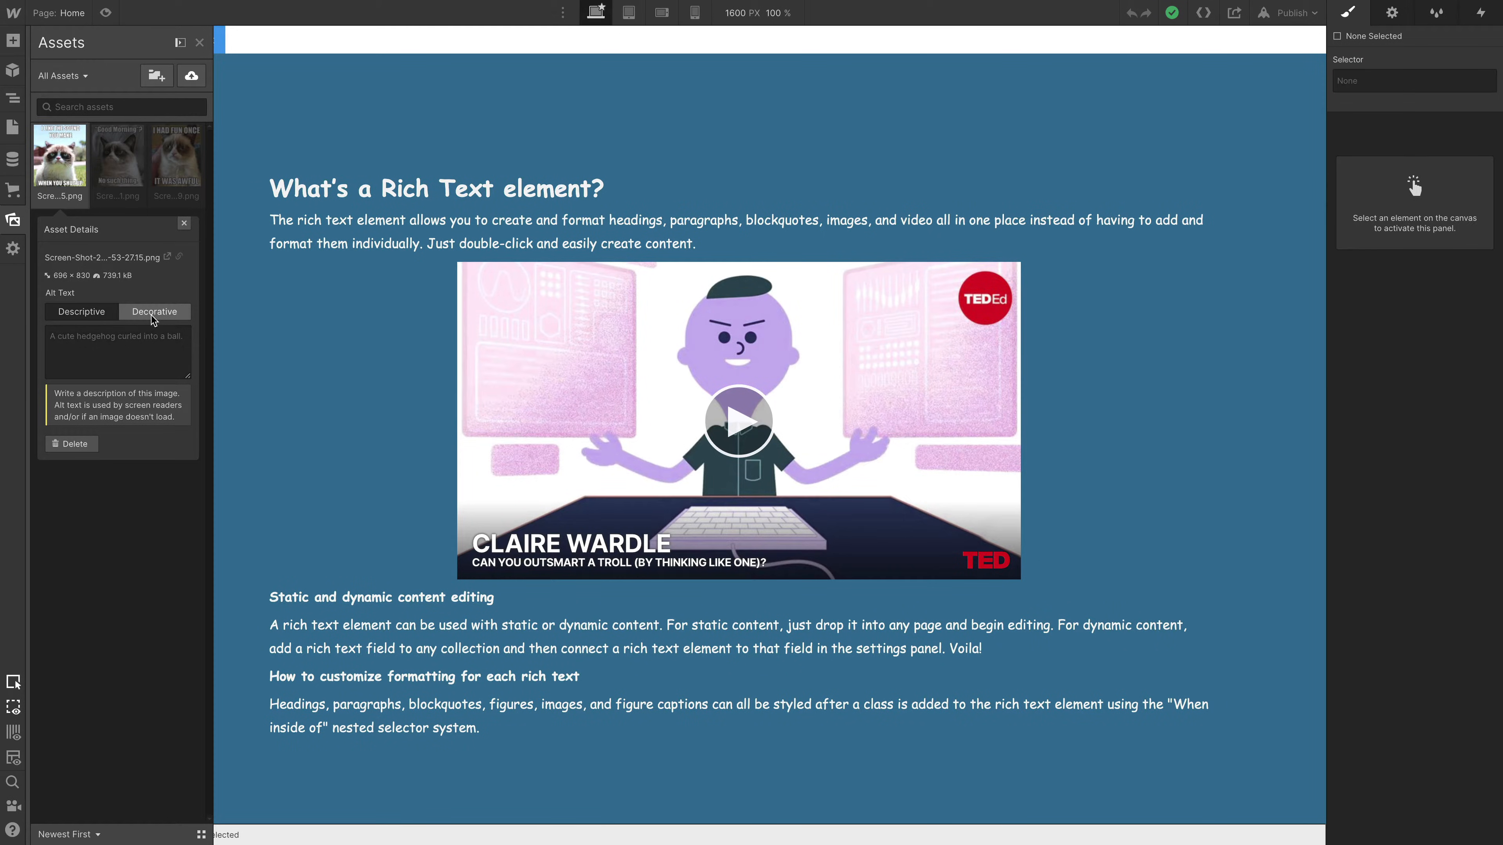
left_click(15, 221)
- Reveal and turn off the Responsive Image option for the third card's image in the last Blue section, and view its Load options
left_click(65, 126)
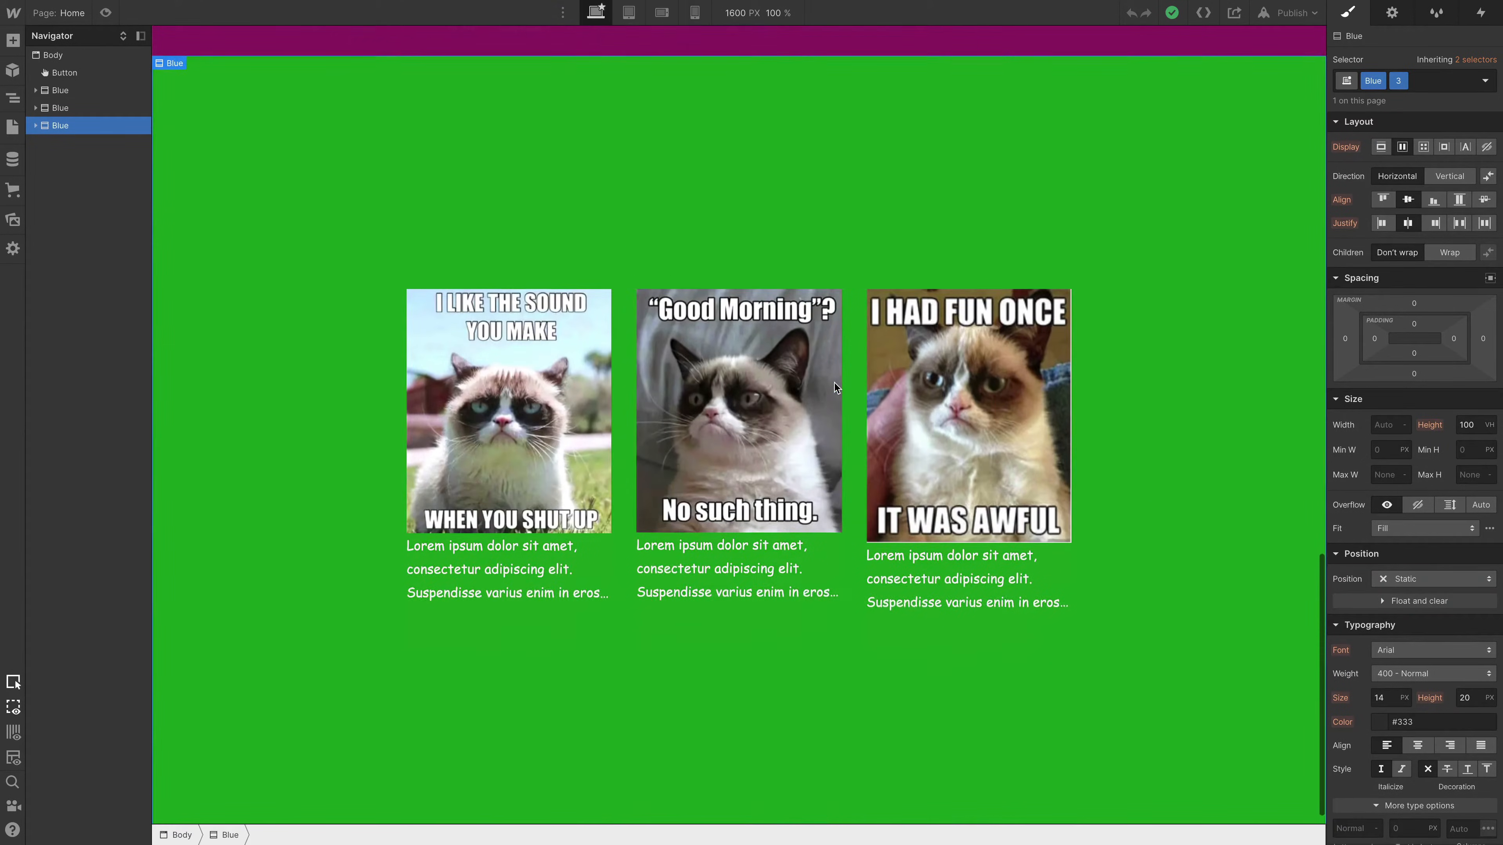
double_click(977, 379)
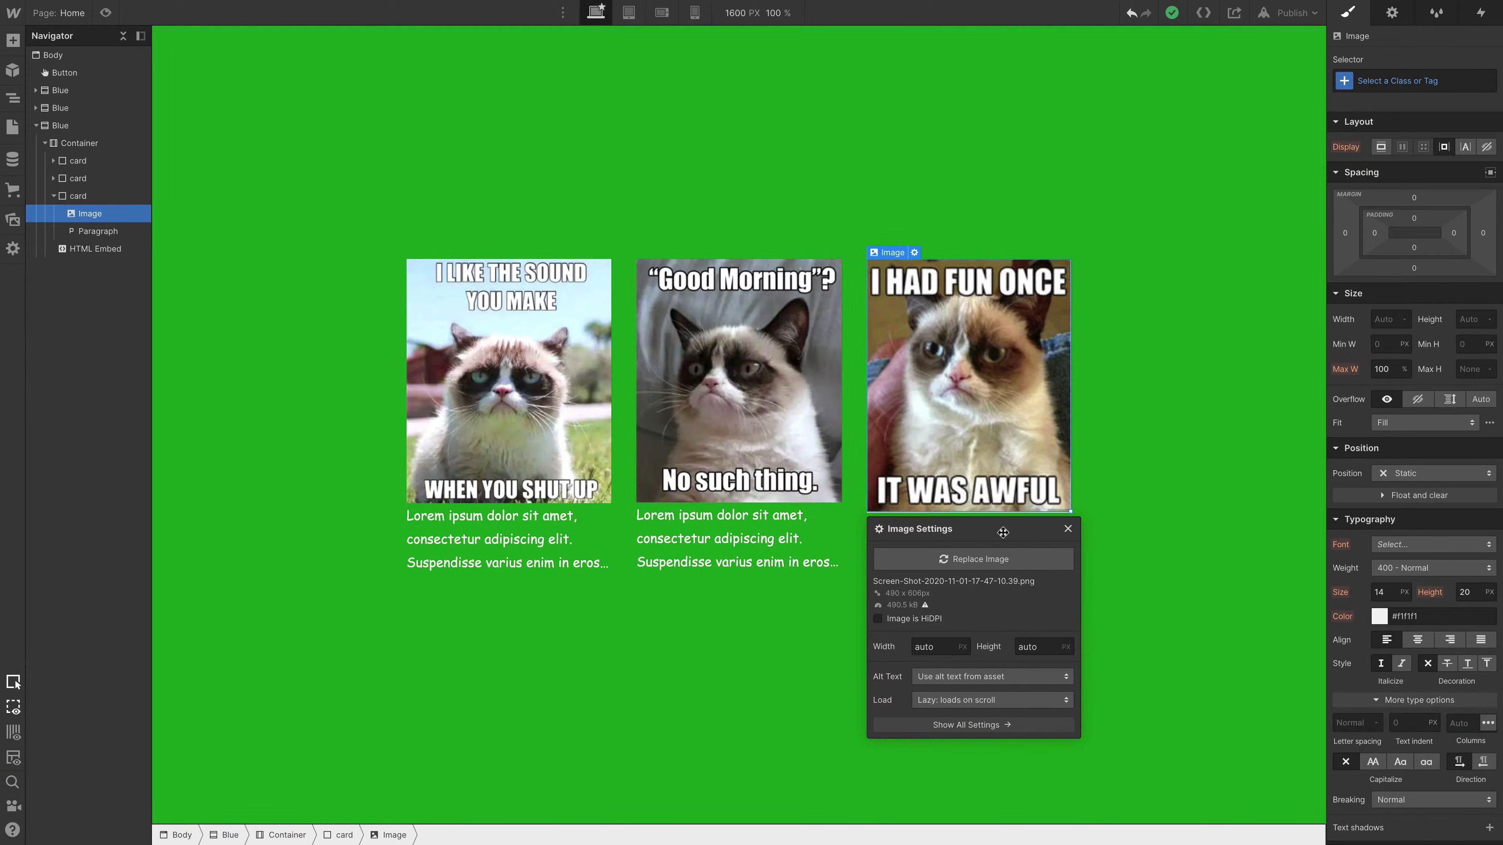
key("super+shift+o")
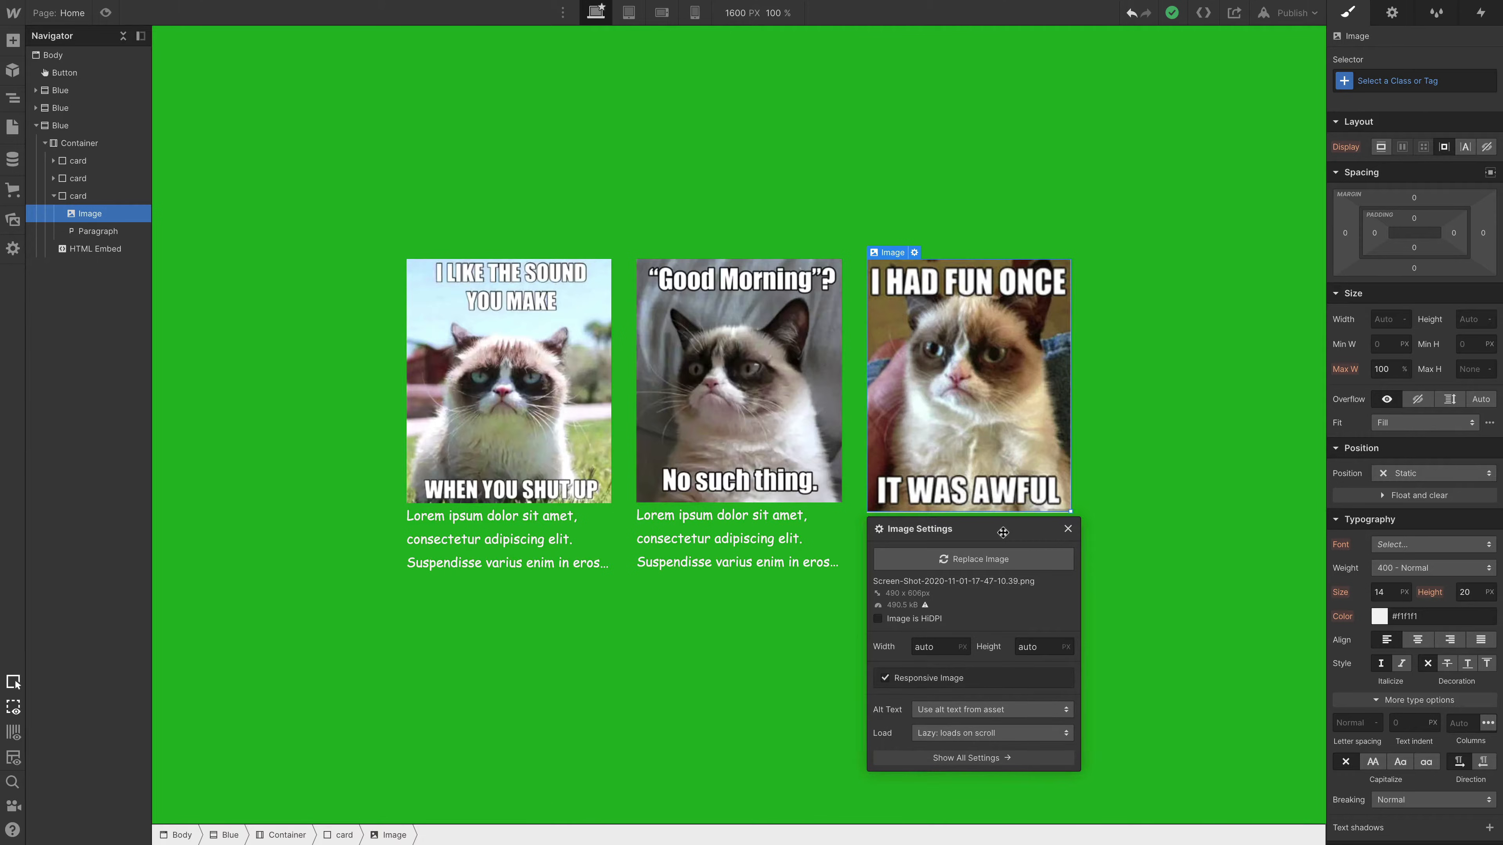
left_click(885, 678)
left_click(893, 678)
left_click(948, 737)
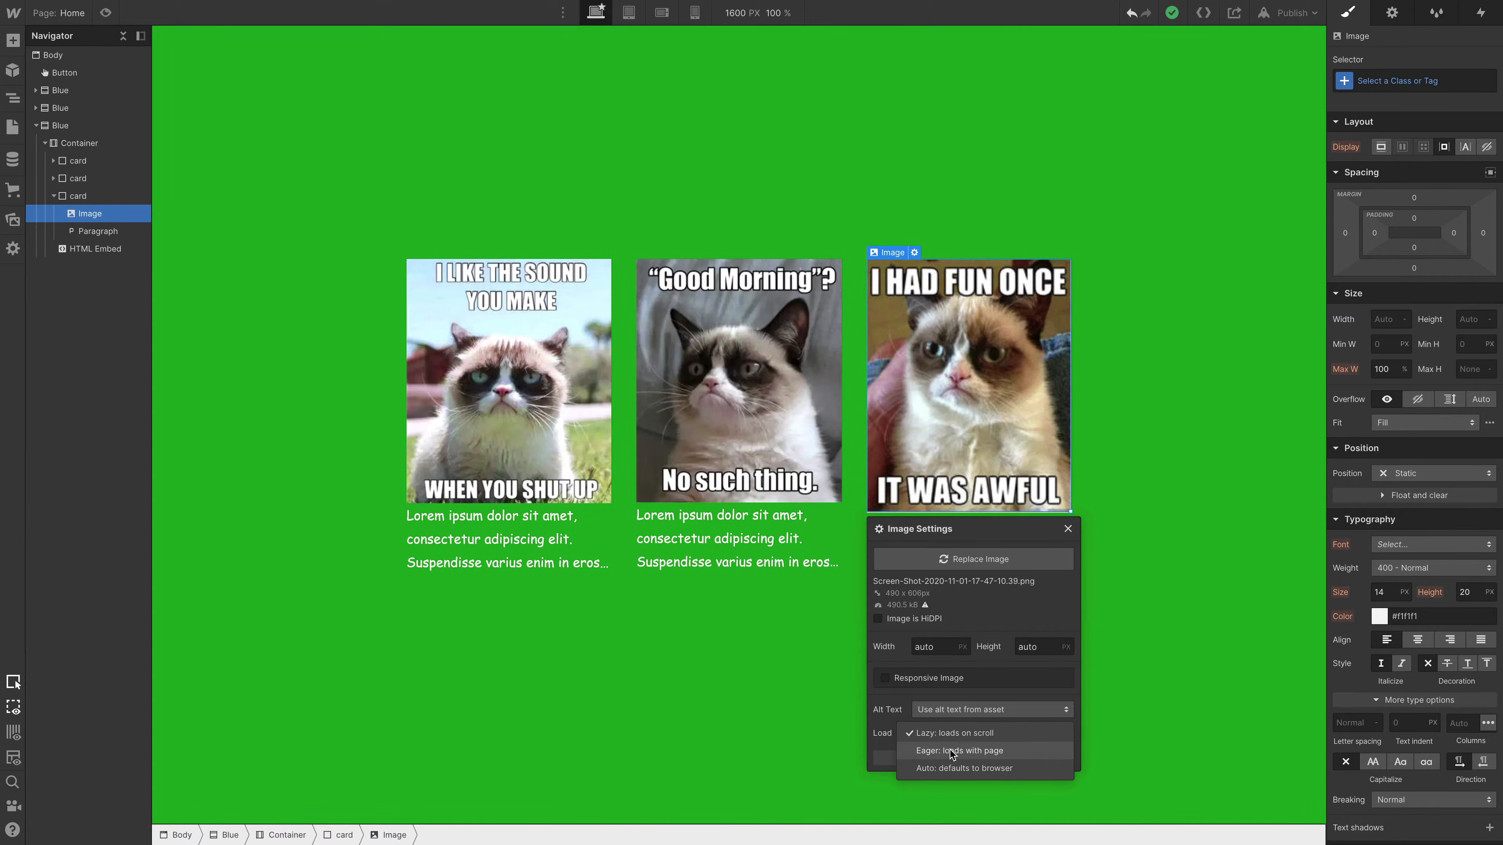
left_click(880, 734)
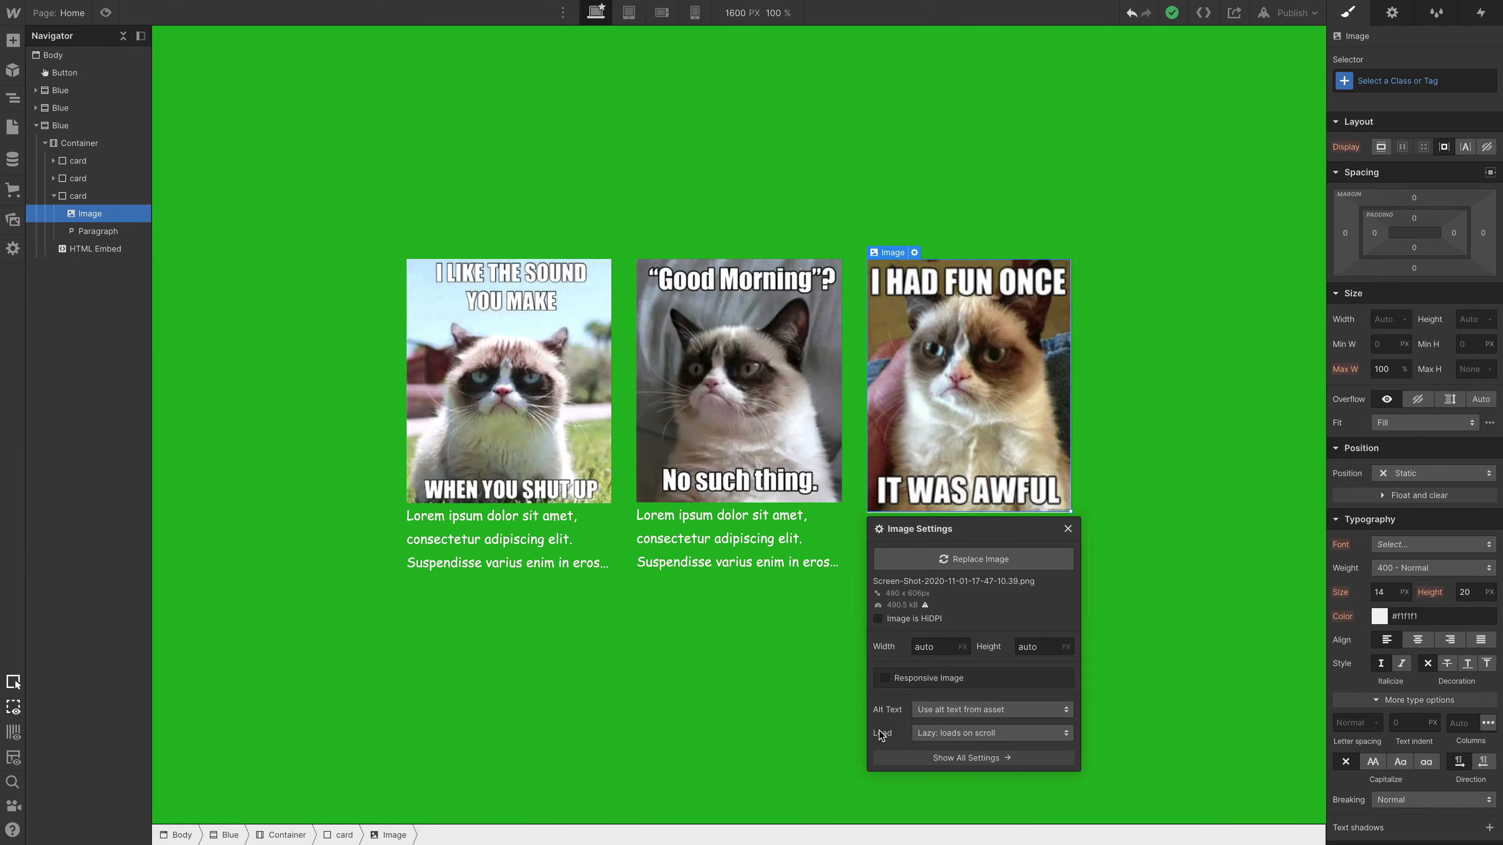
- Switch the Button's link type to a page link and examine its Preload options
left_click(62, 72)
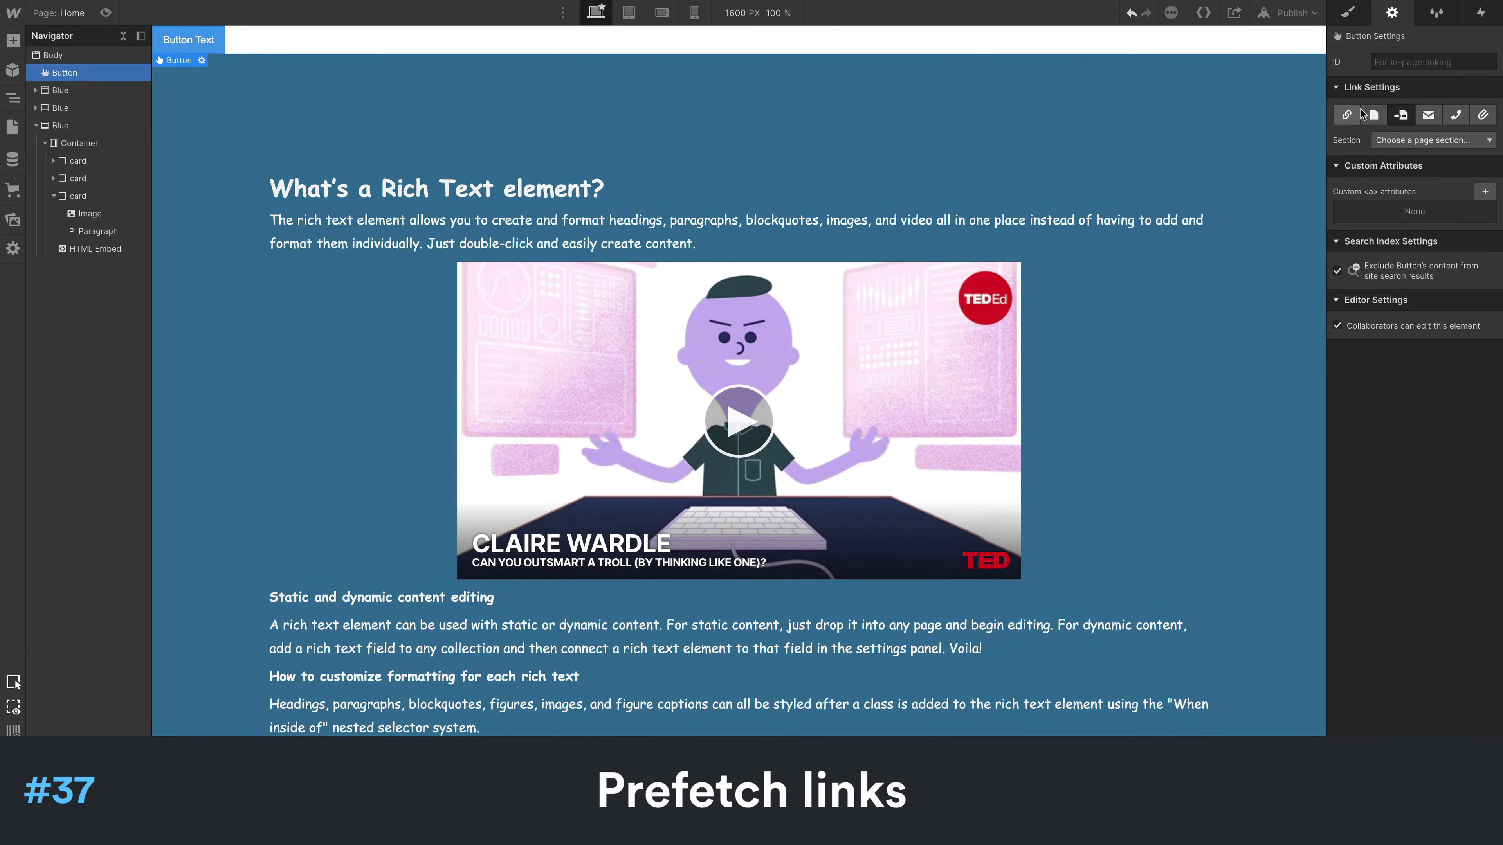
left_click(1353, 115)
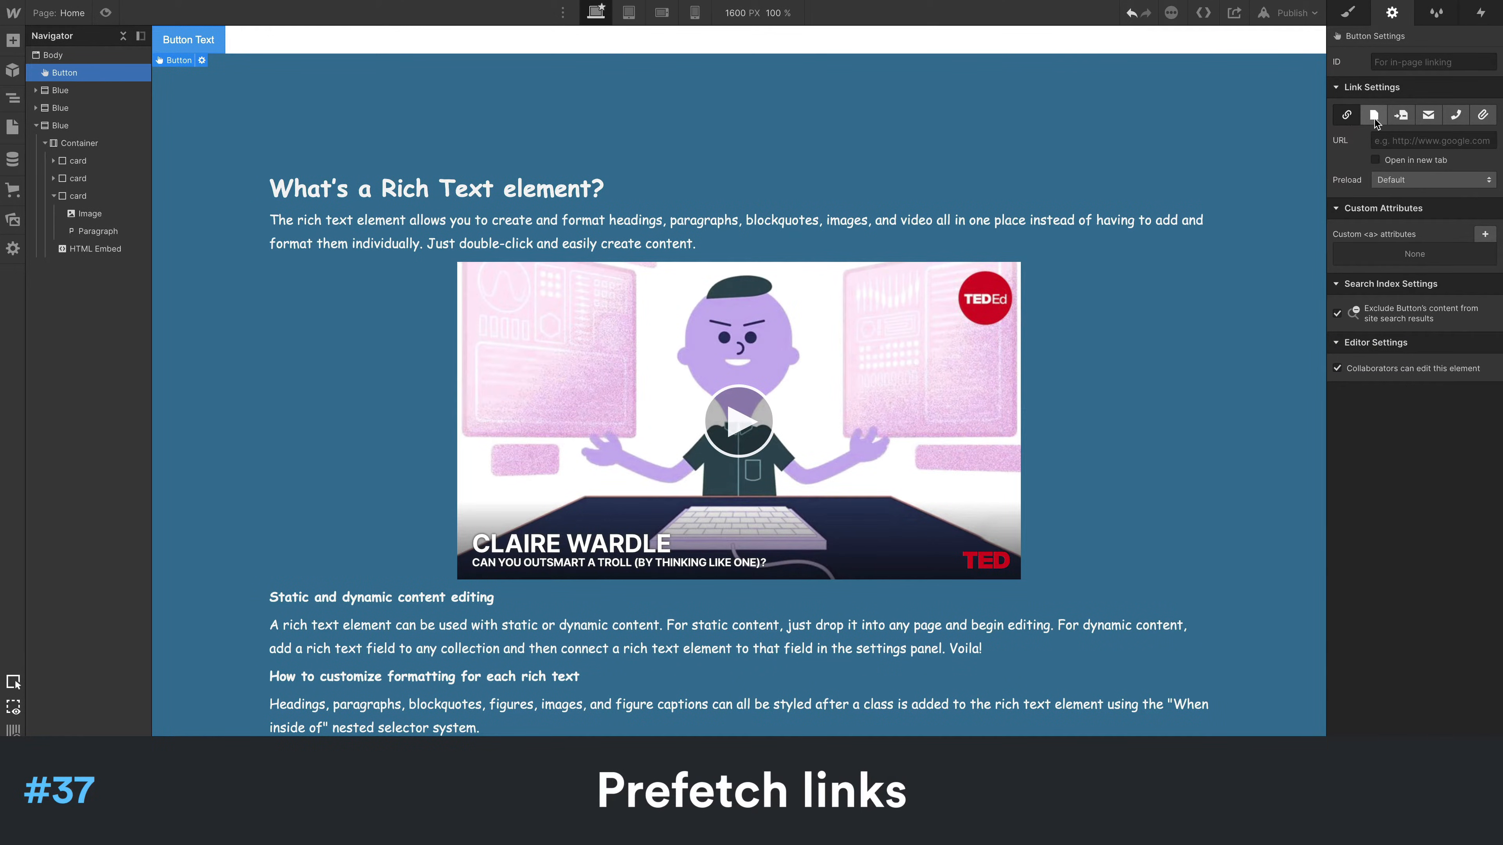
left_click(1374, 117)
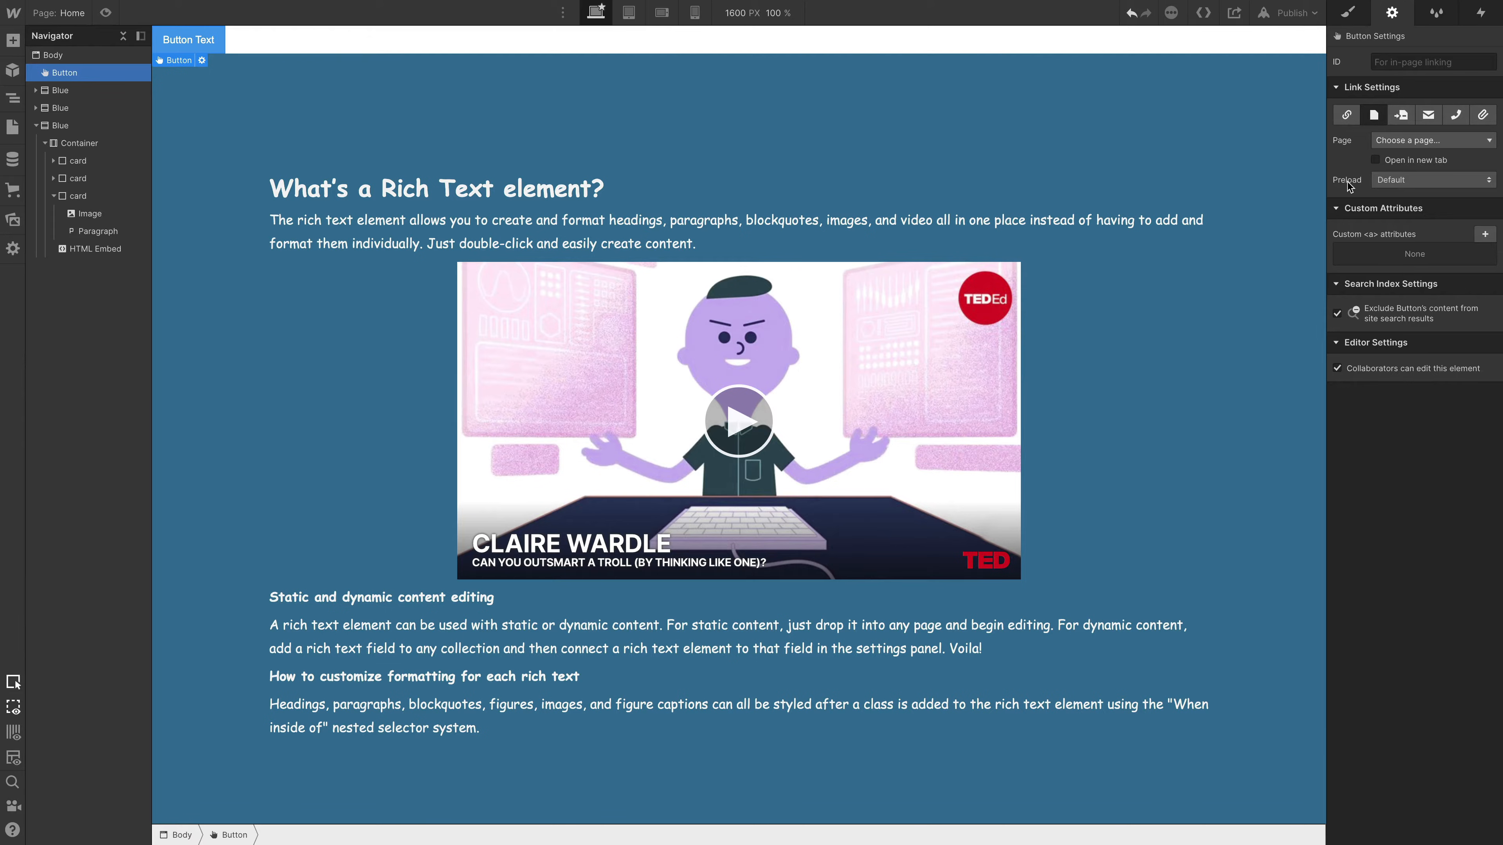
left_click(1396, 184)
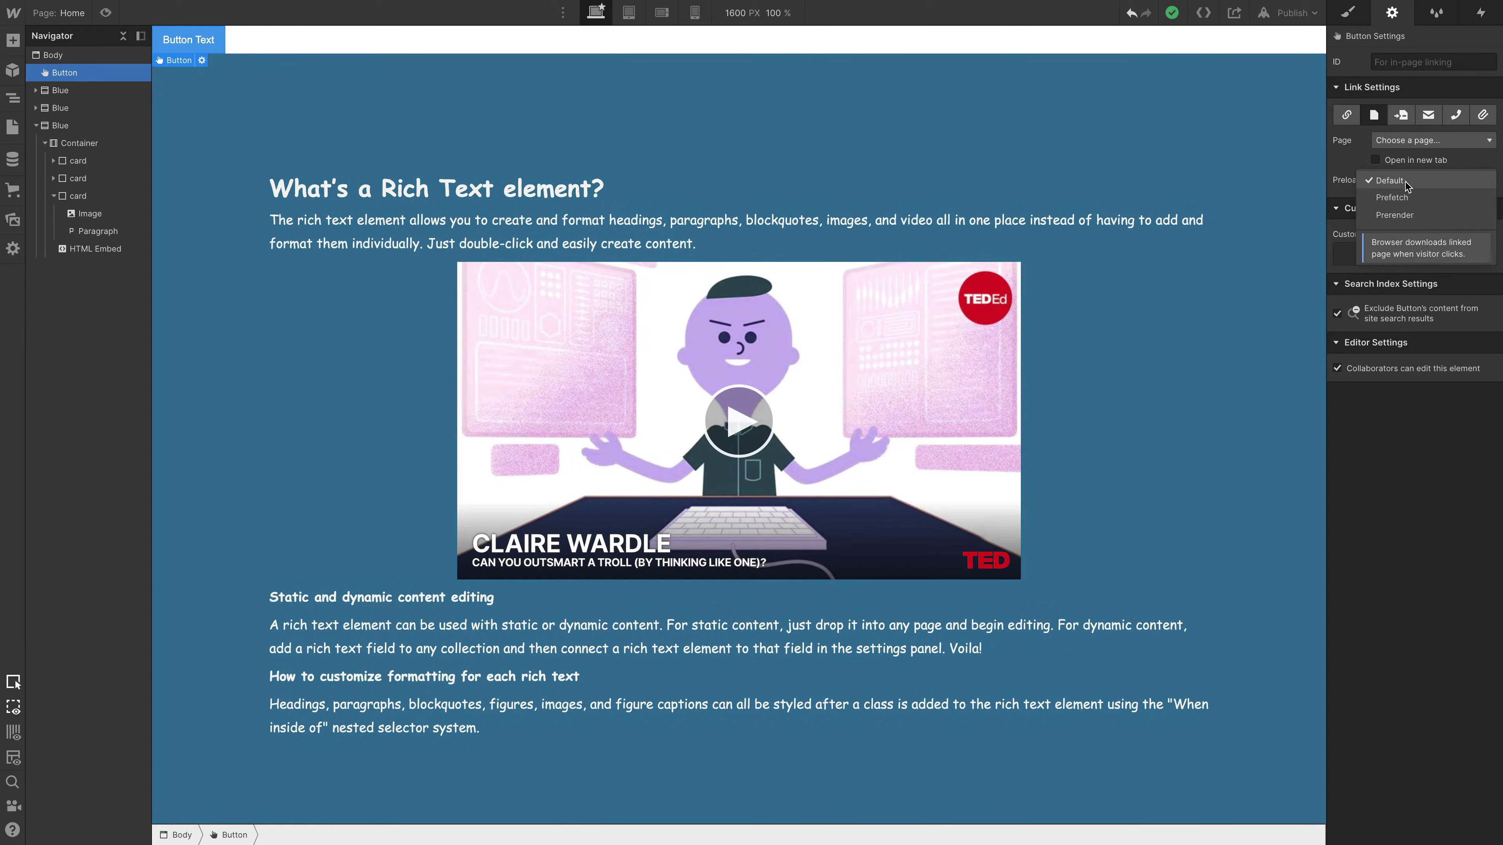
left_click(1338, 175)
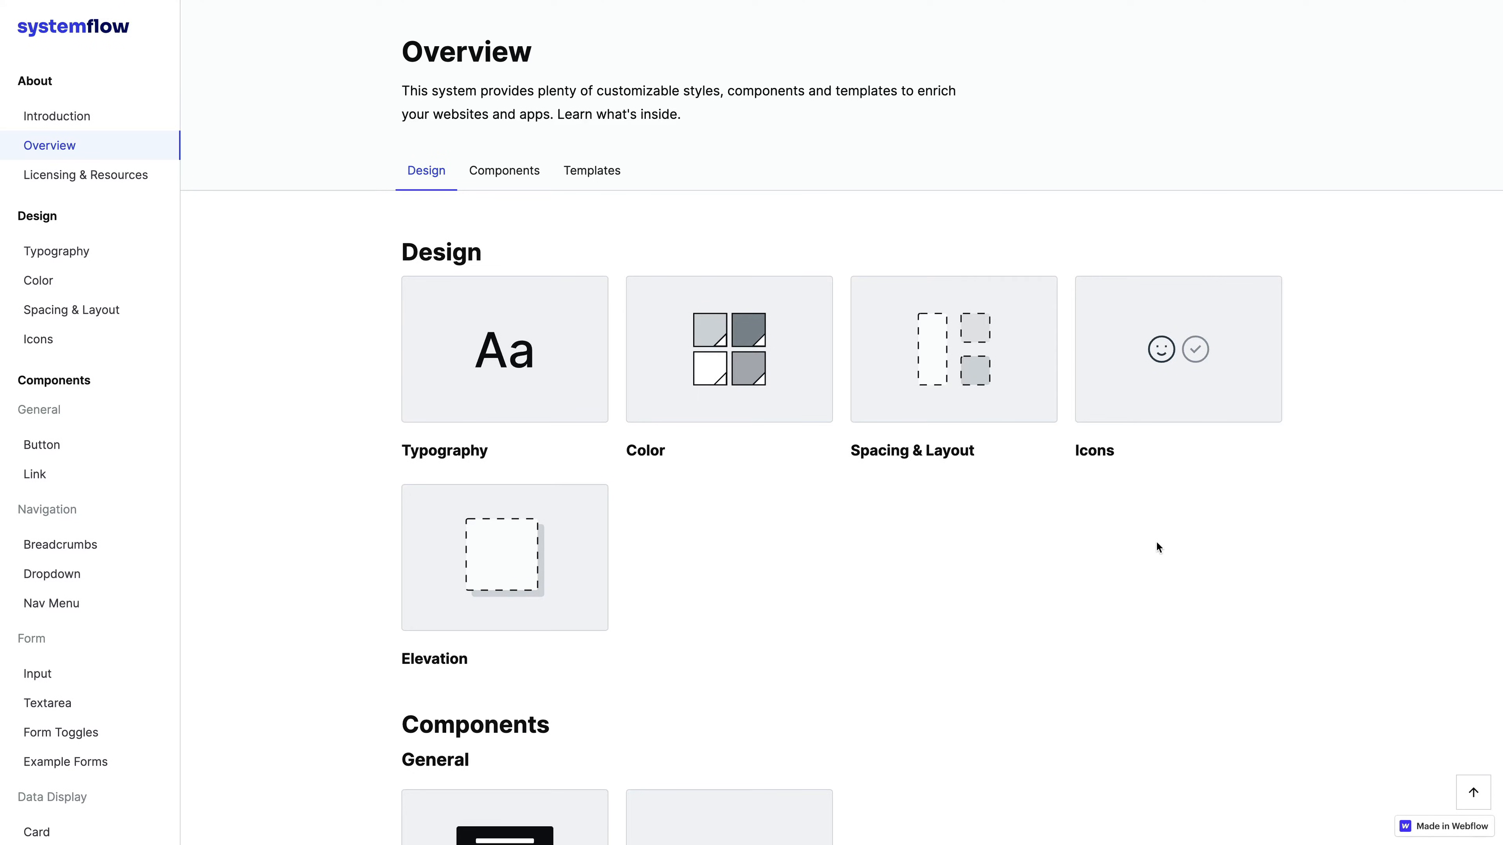
- Go to the Navbar components in the SystemFlow style guide and copy the name of the Navbar / Light / 1 component
scroll(69, 480, "down", 10)
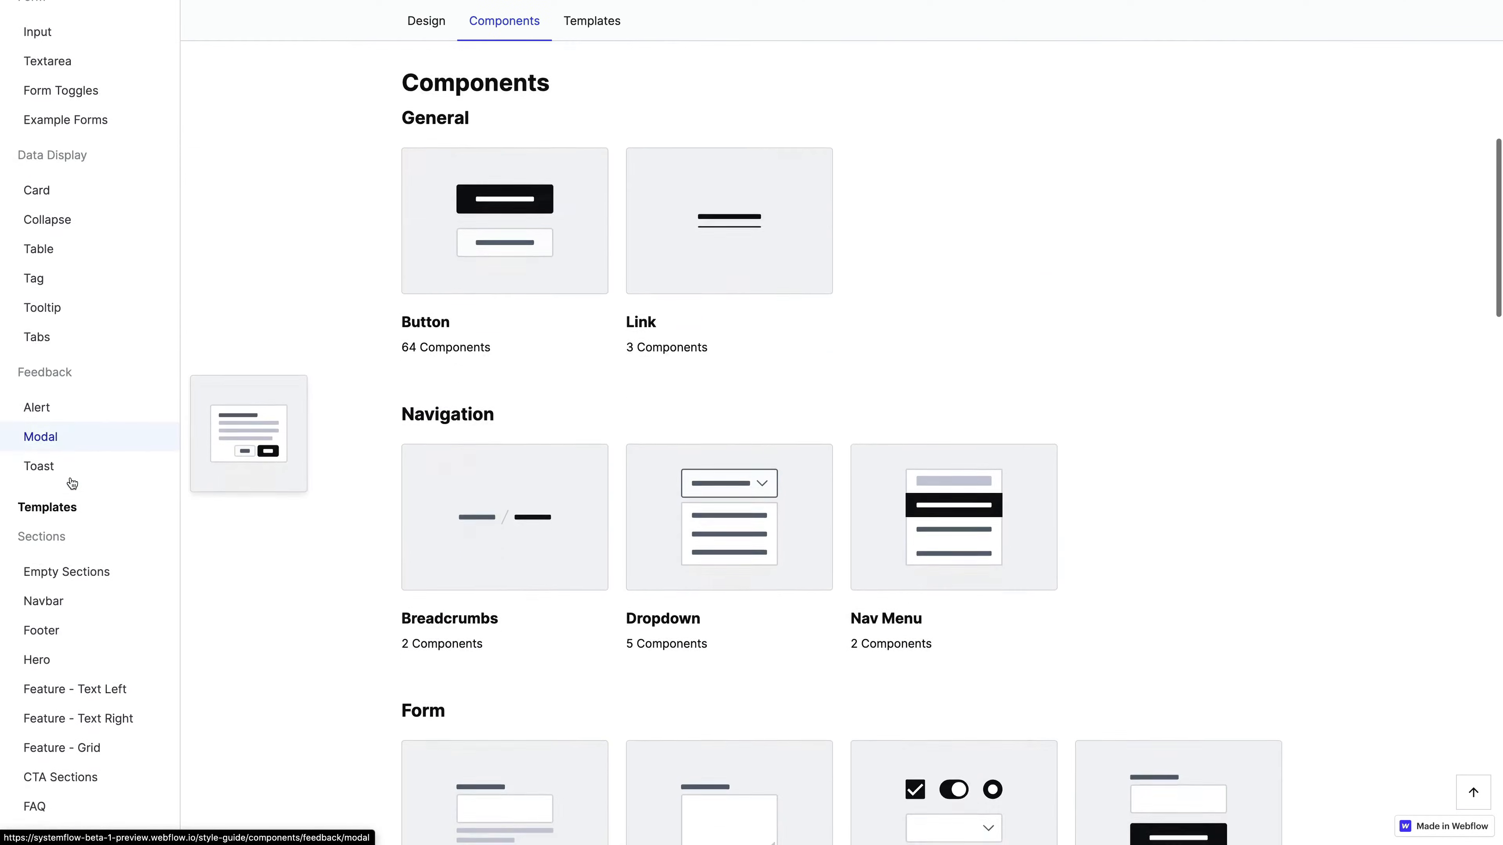
scroll(71, 482, "down", 4)
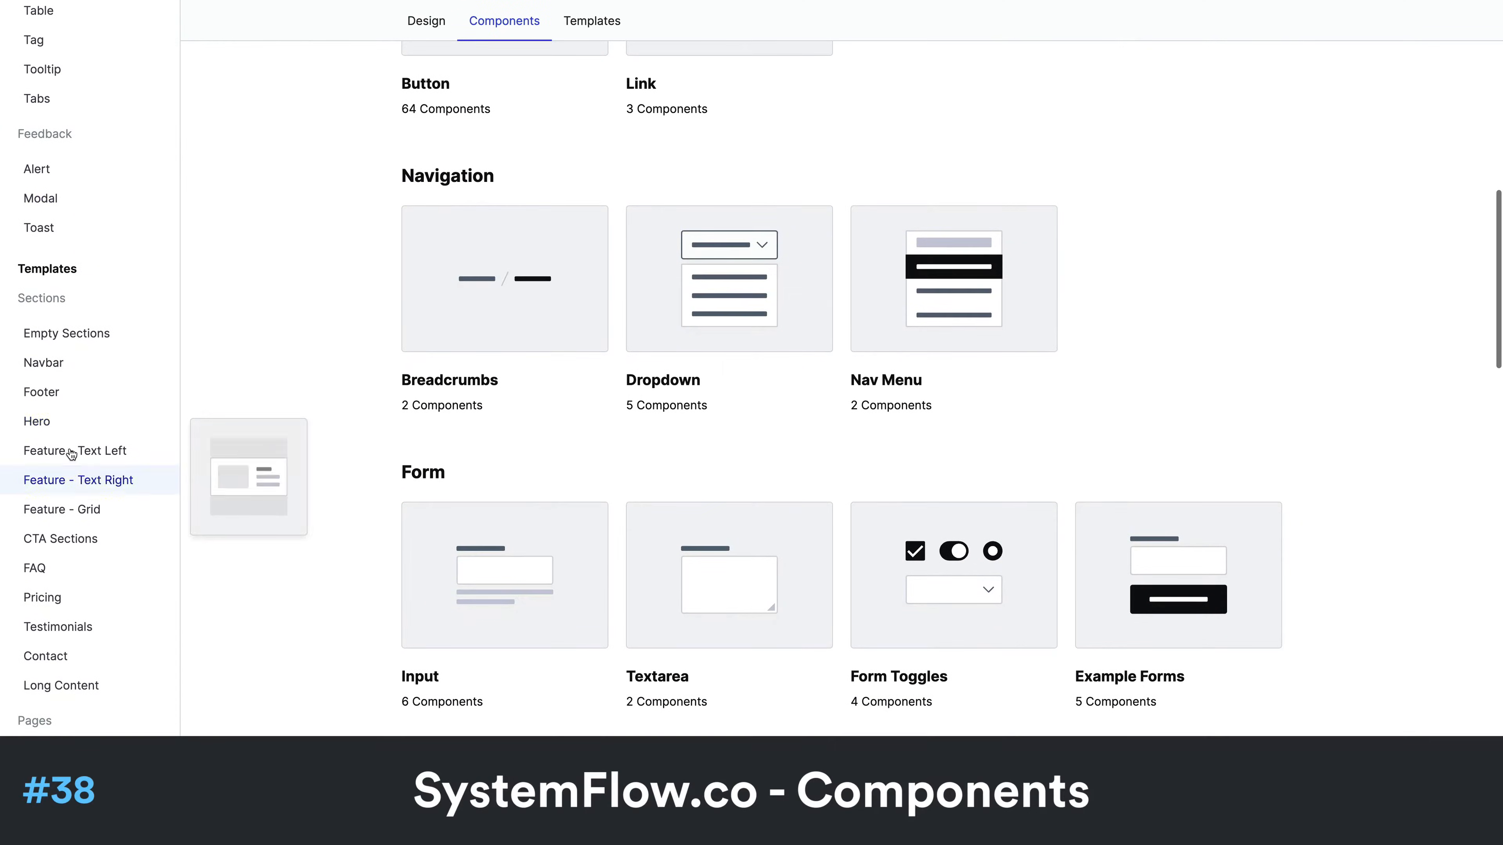
left_click(70, 367)
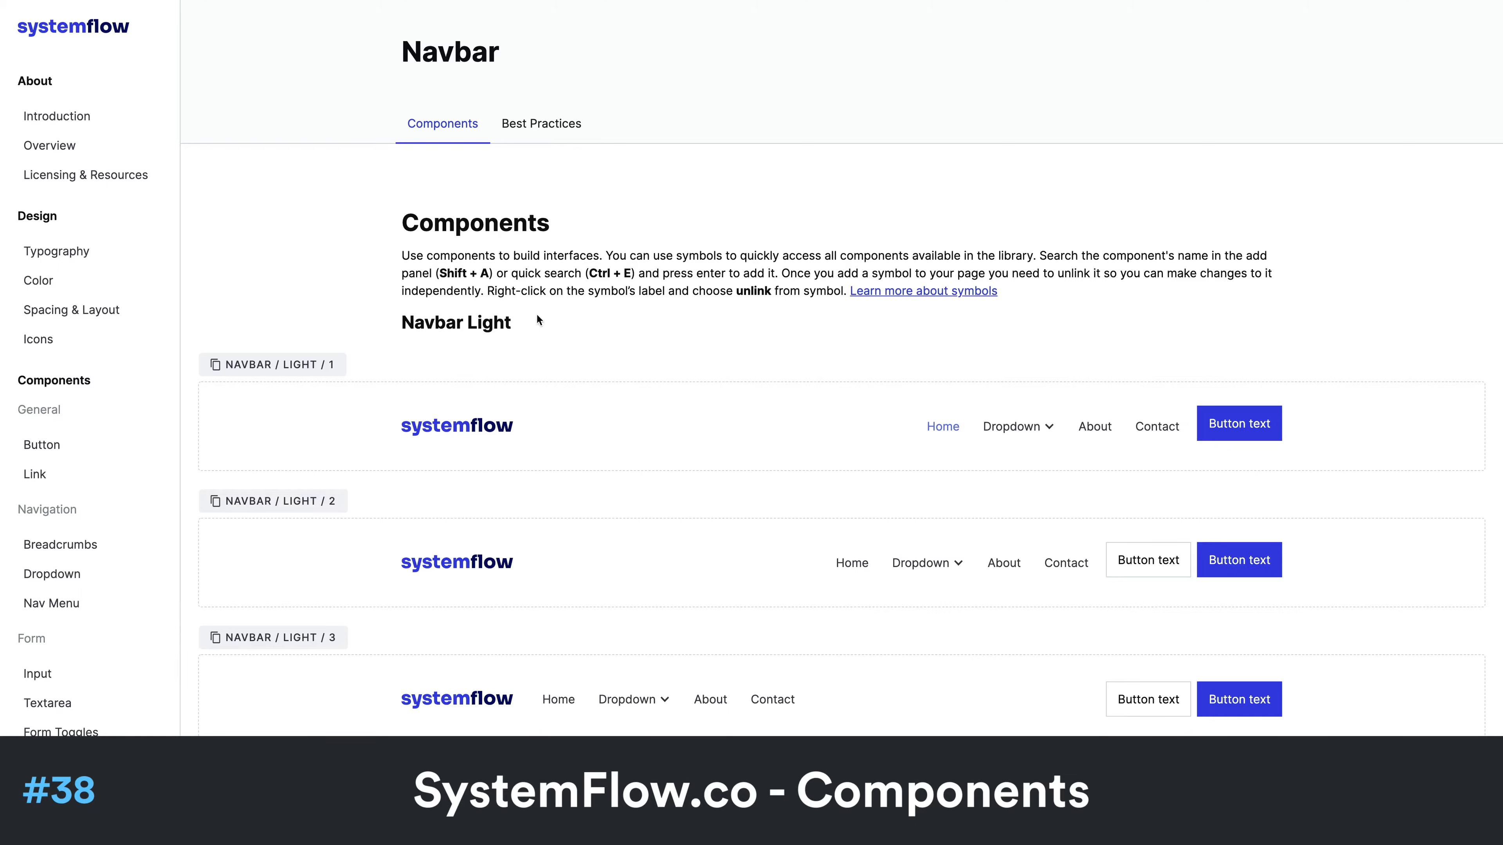
scroll(1023, 251, "down", 12)
scroll(1029, 262, "up", 10)
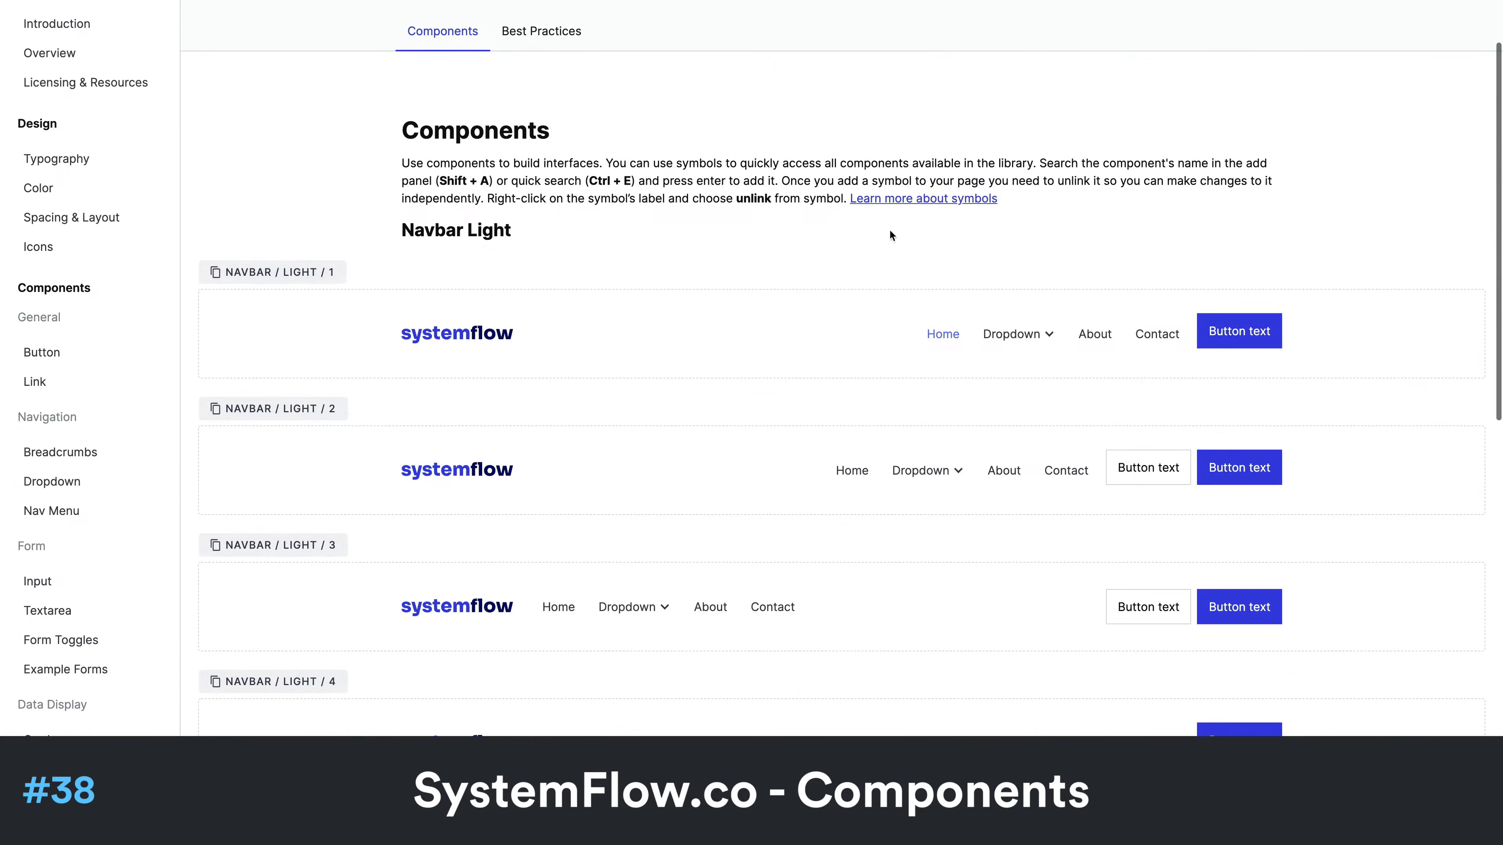
left_click(287, 273)
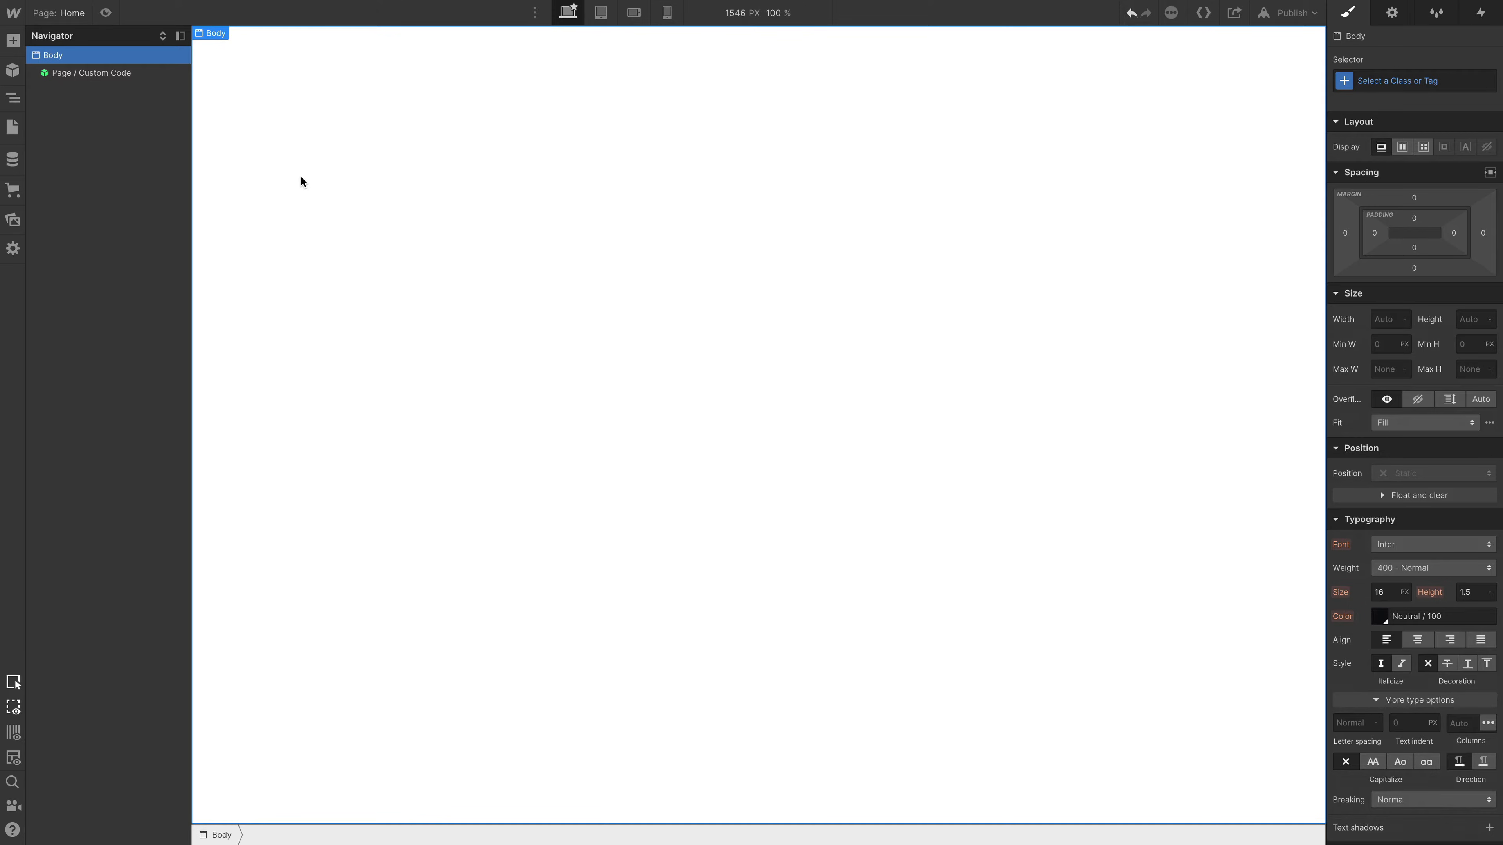
- Switch to the SystemFlow project in Webflow and add the copied Navbar / Light / 1 symbol to the Home page using quick find
key("super+e")
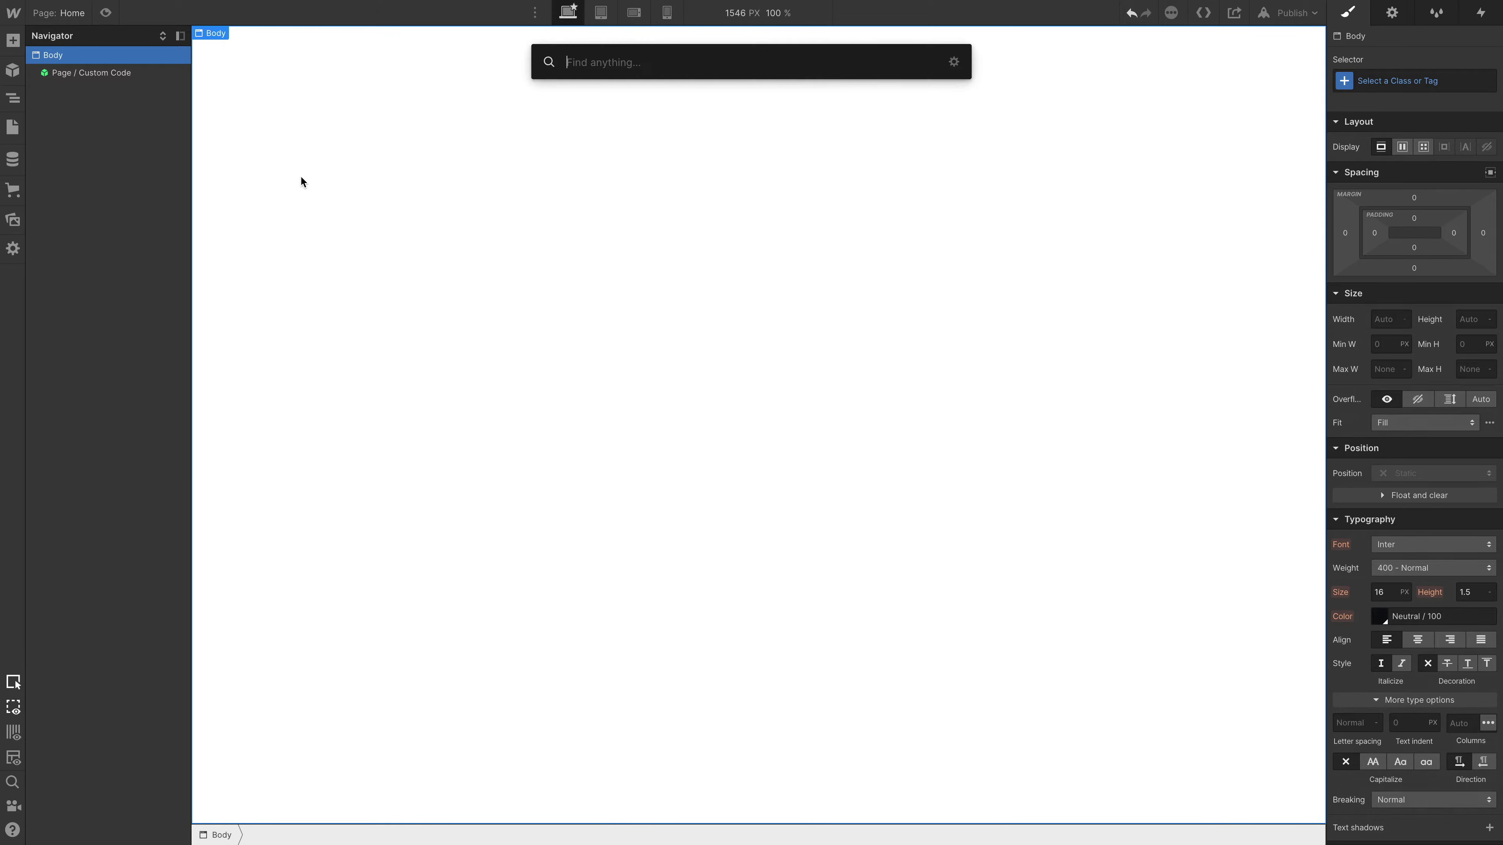
key("super+v")
key("Return")
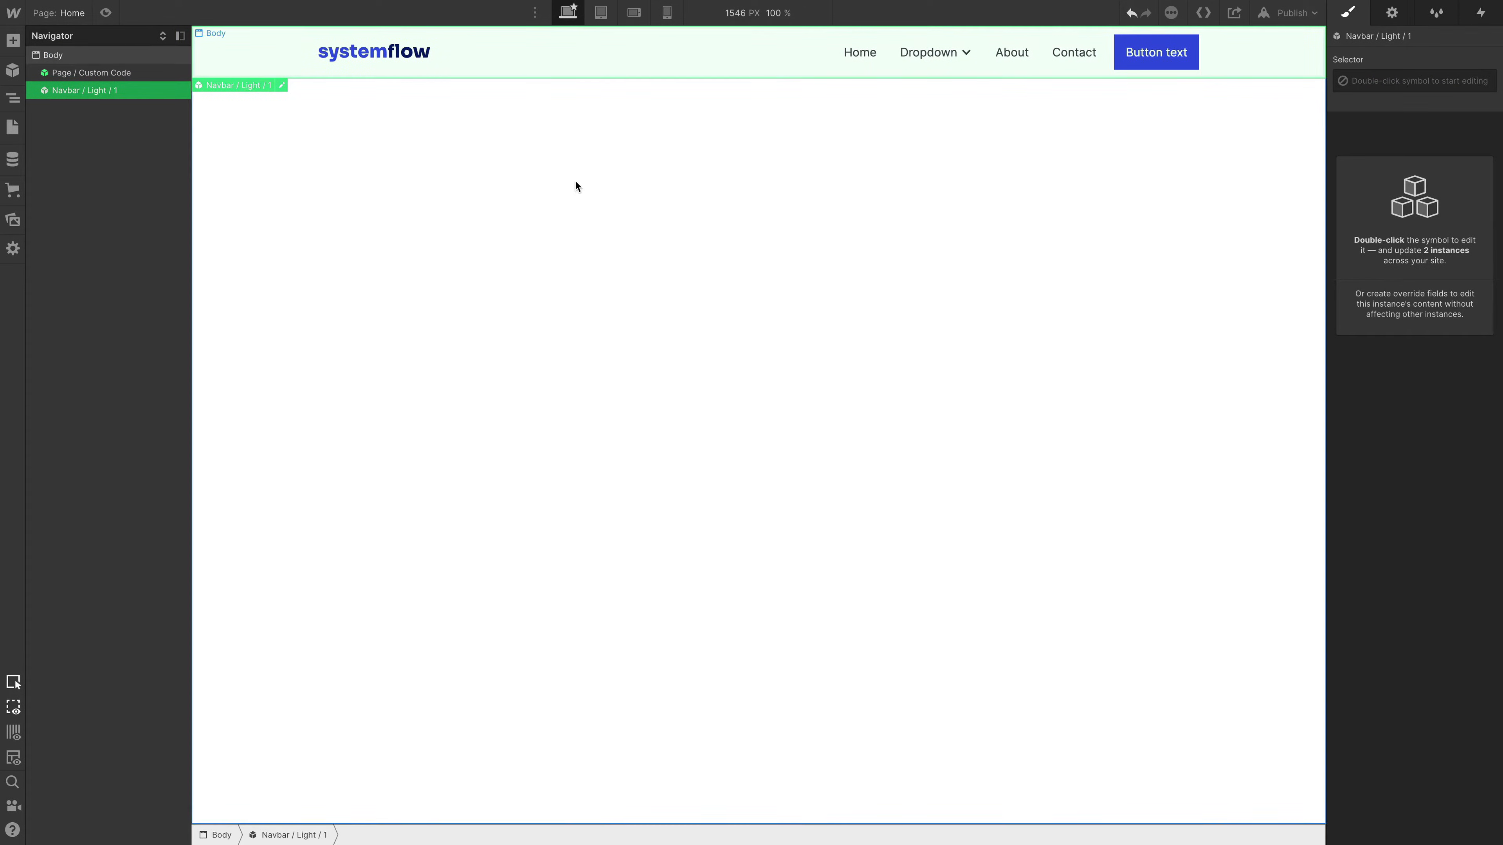
- Switch to the Ebook mockup in Figma and copy the name of the "Hero / Left 1 / Image Big" layer
key("ctrl+Right")
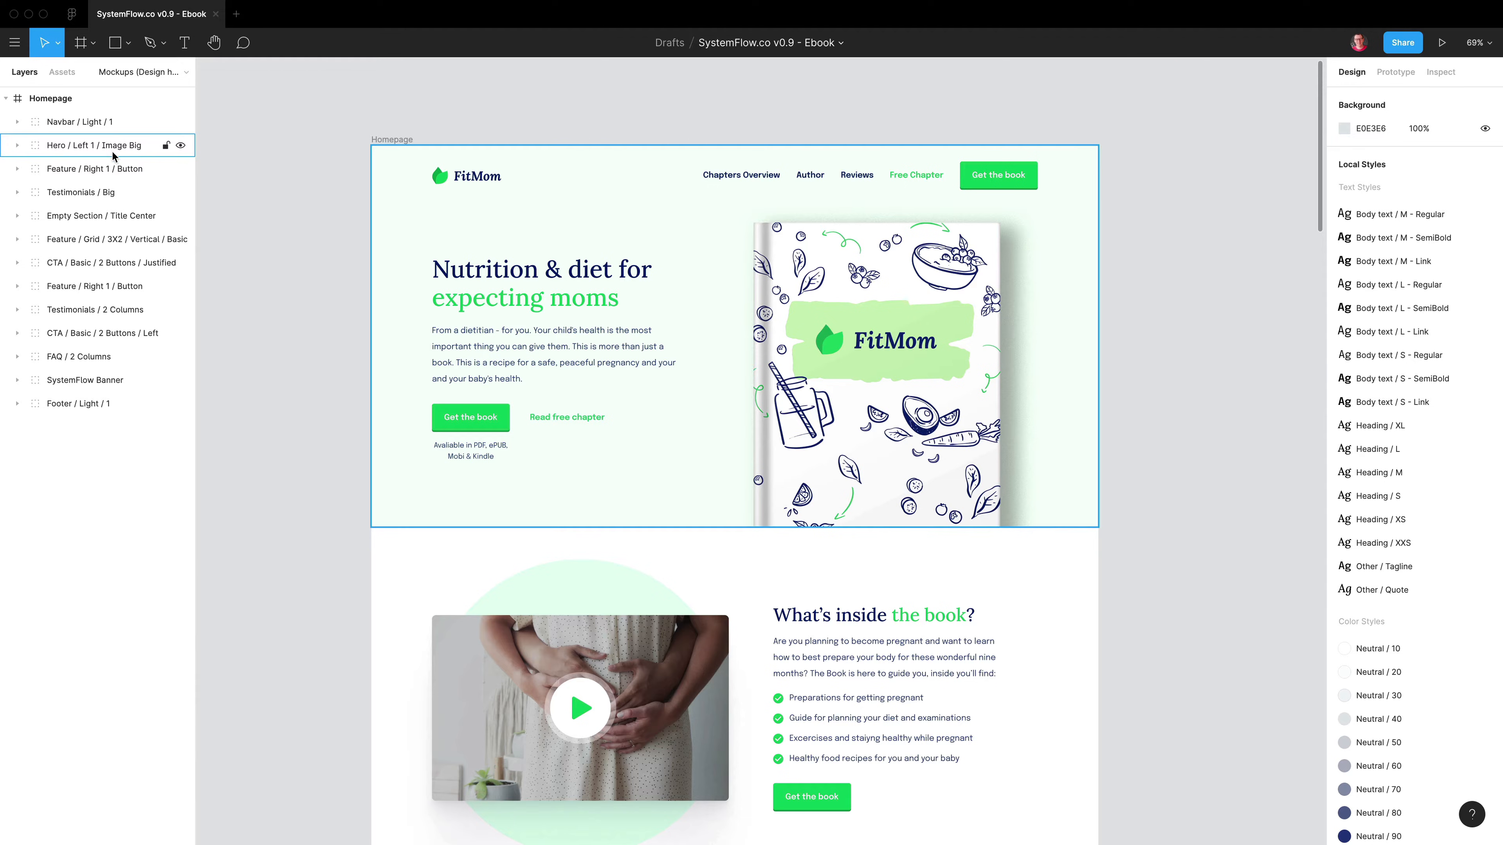
left_click(85, 148)
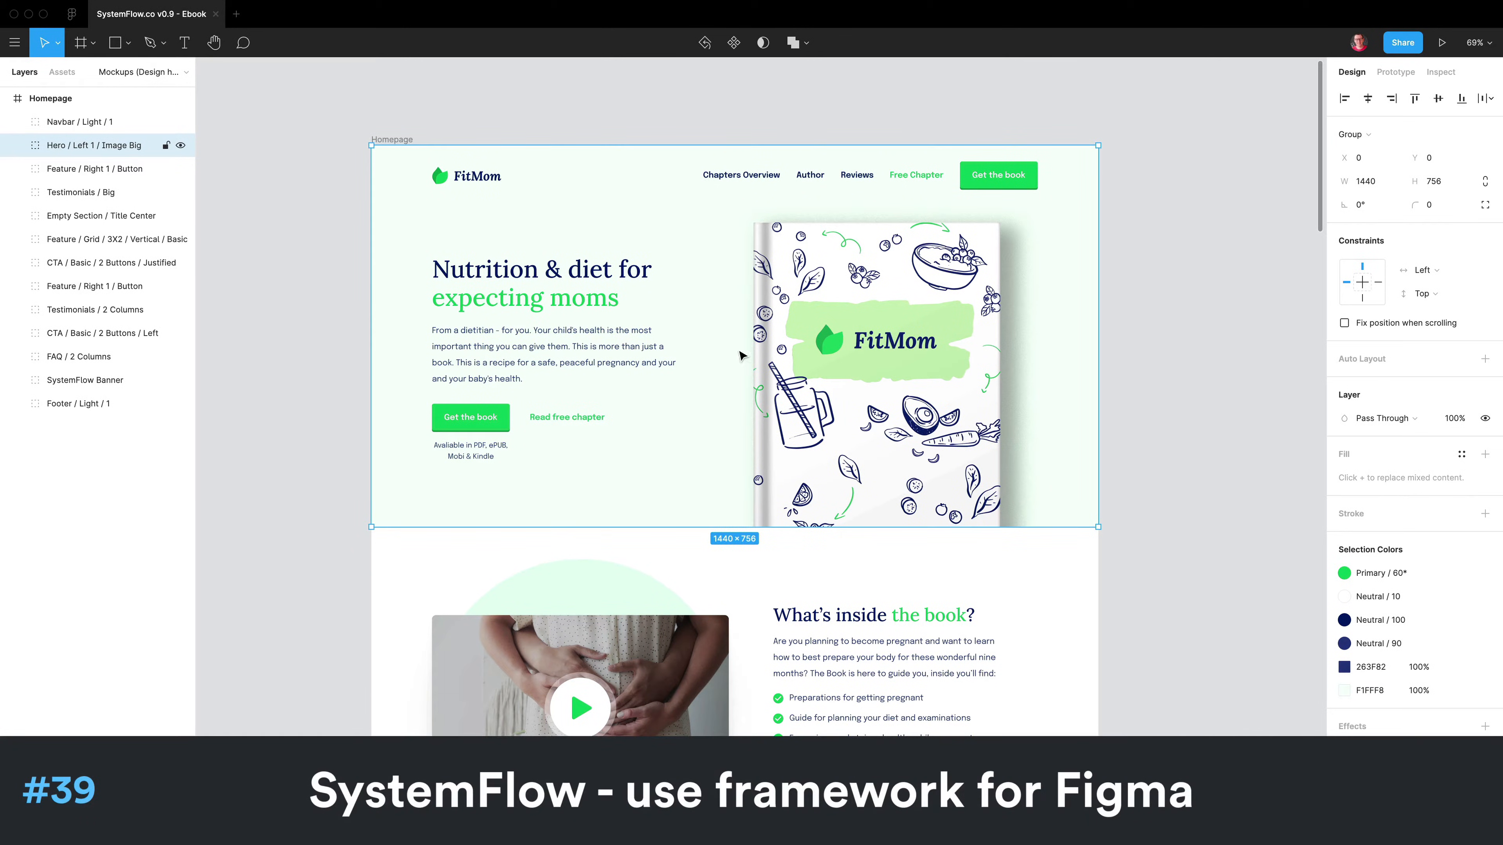
double_click(112, 147)
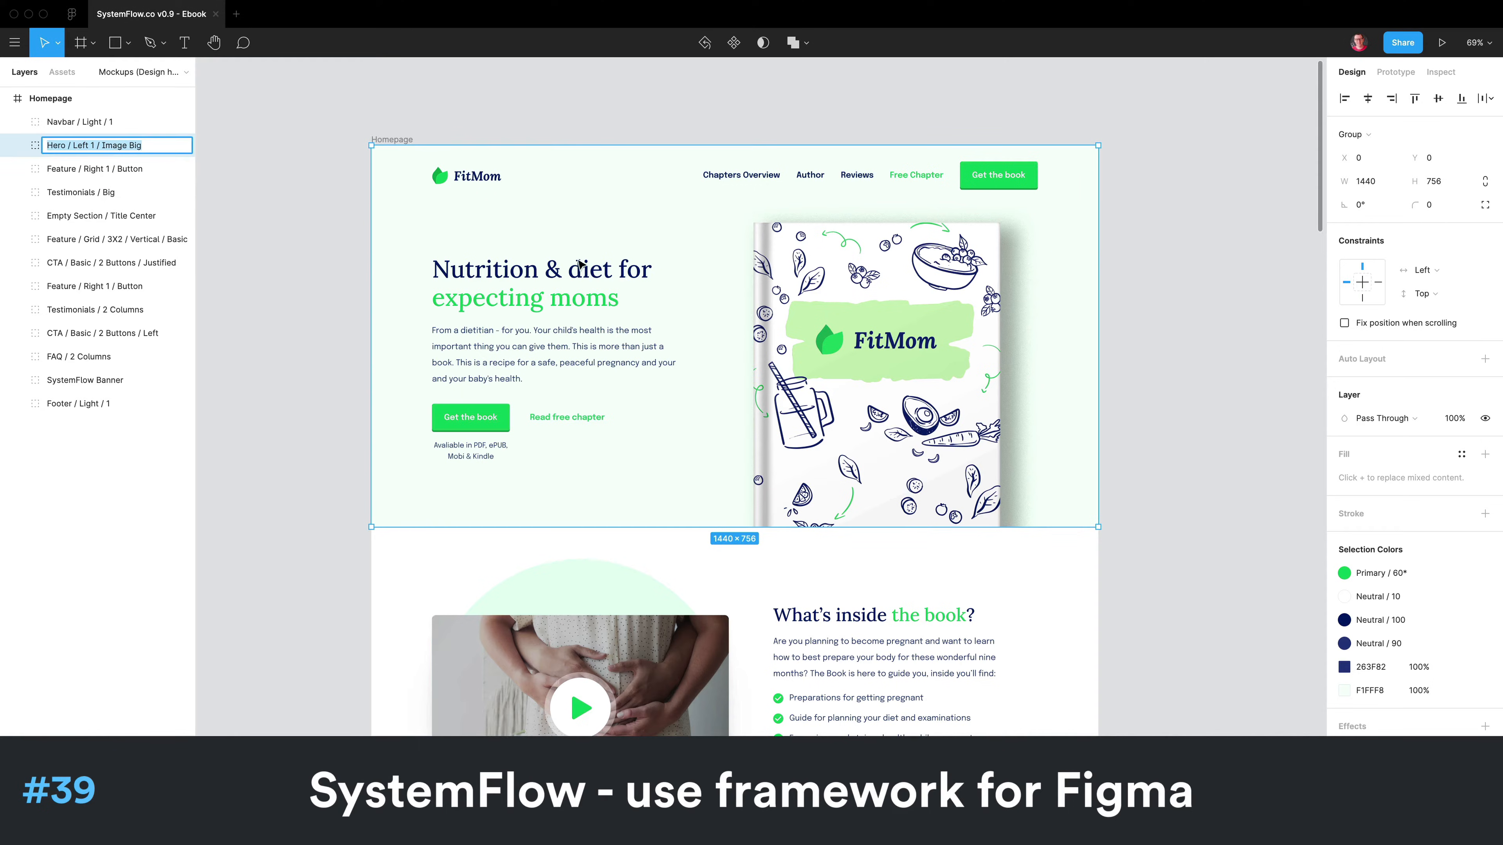
- Switch back to Webflow and add the copied Hero / Left 1 / Image Big symbol beneath the navbar using quick find
key("ctrl+Left")
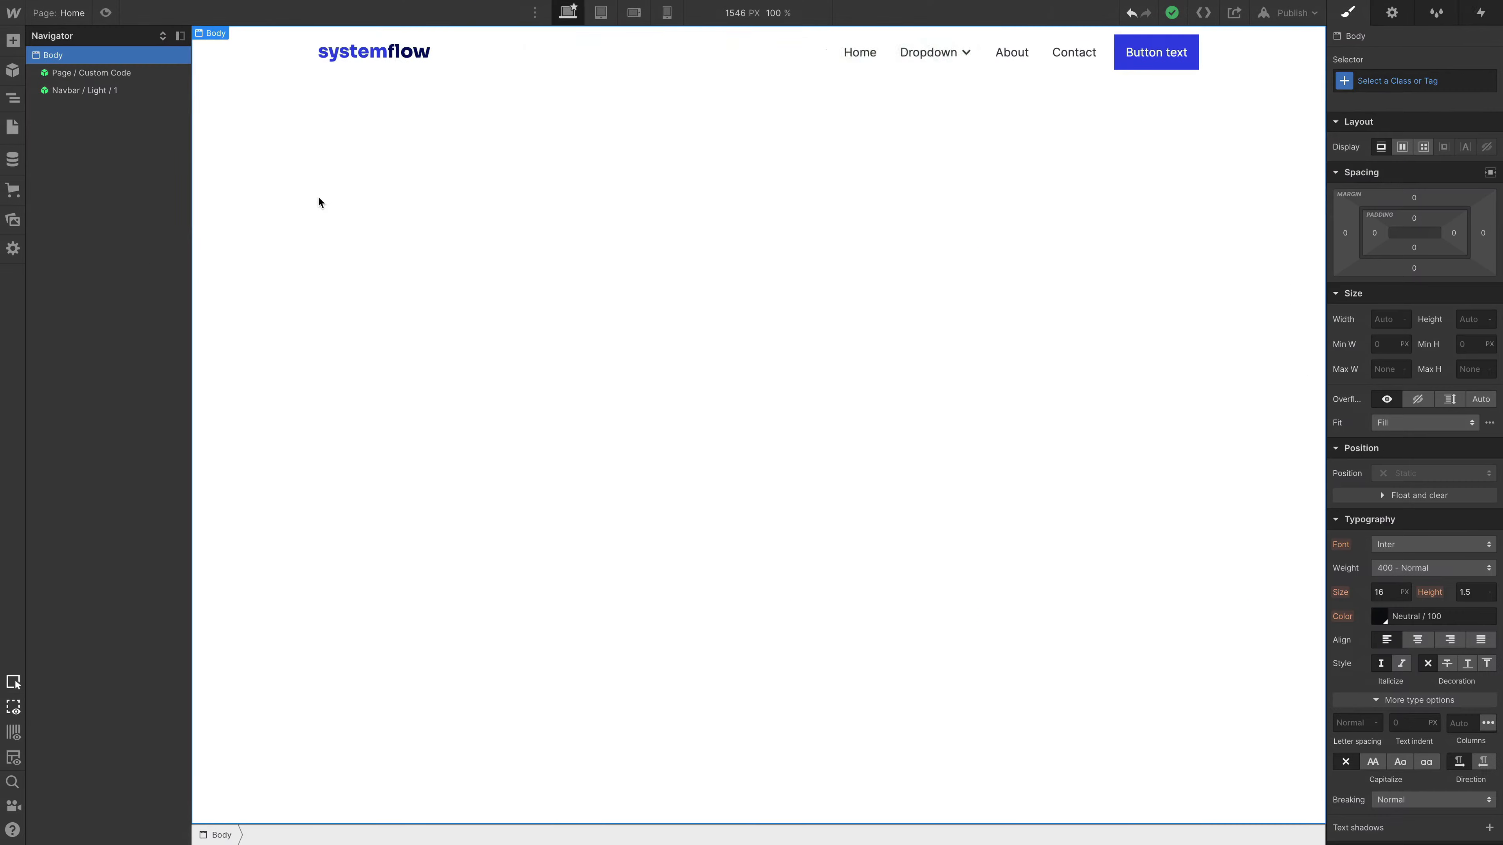
key("super+e")
key("super+v")
key("Return")
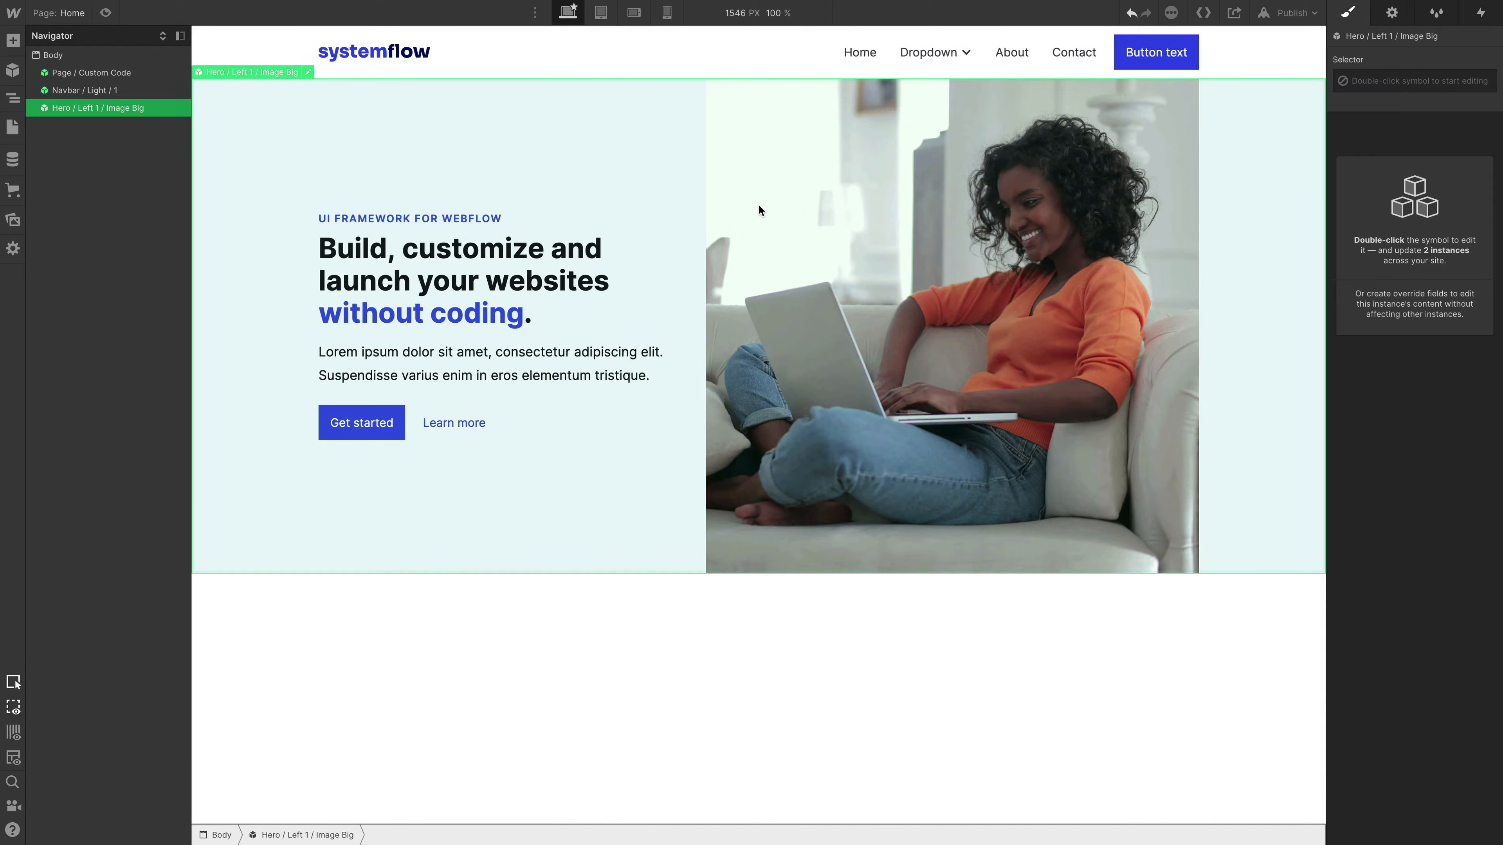
- Open the project's Customize page and look through its typography, color and icon theme sections
left_click(59, 15)
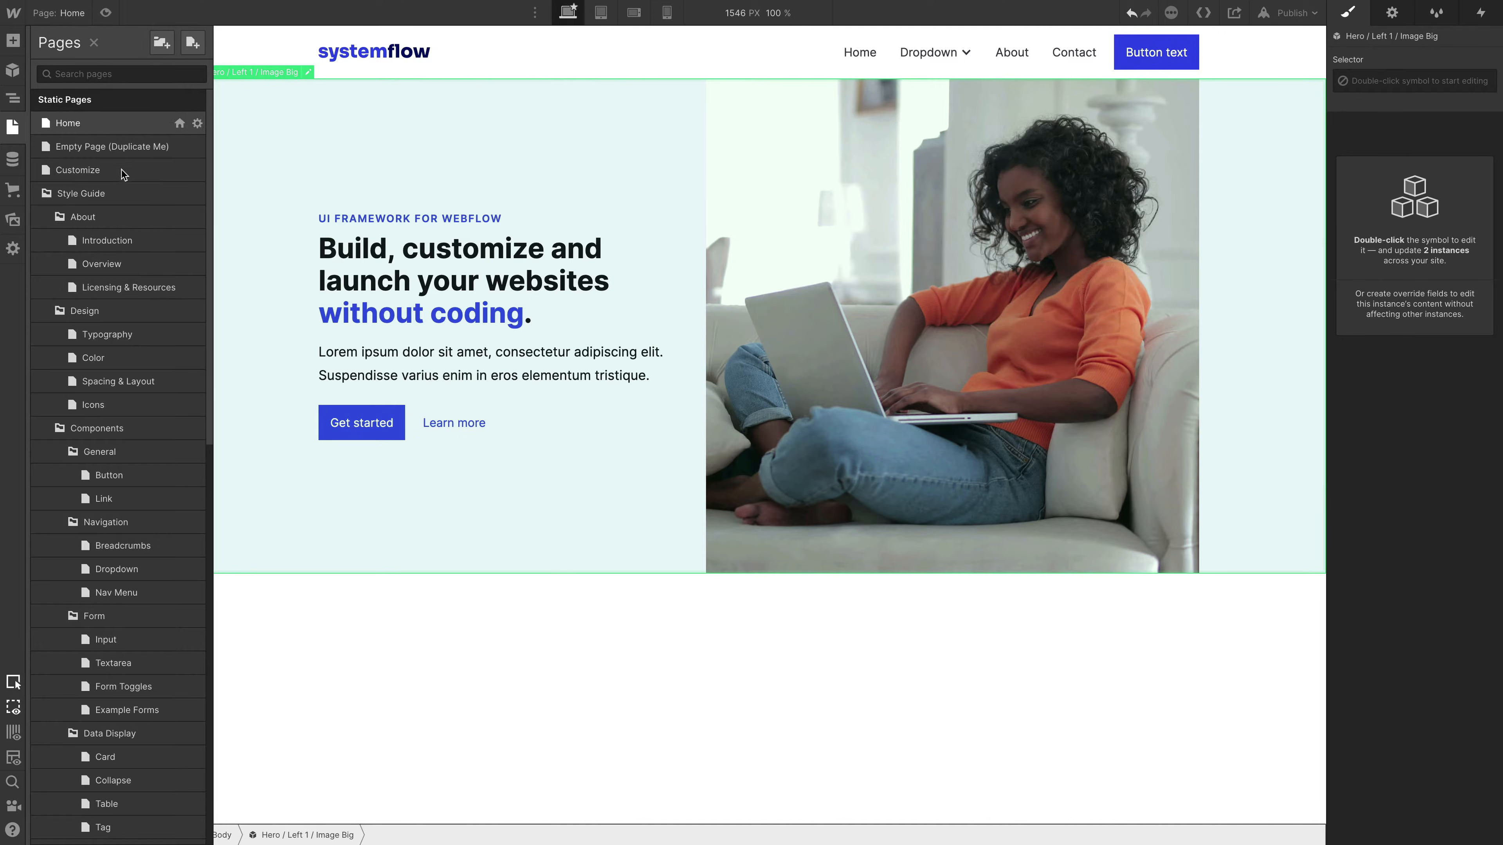
left_click(121, 169)
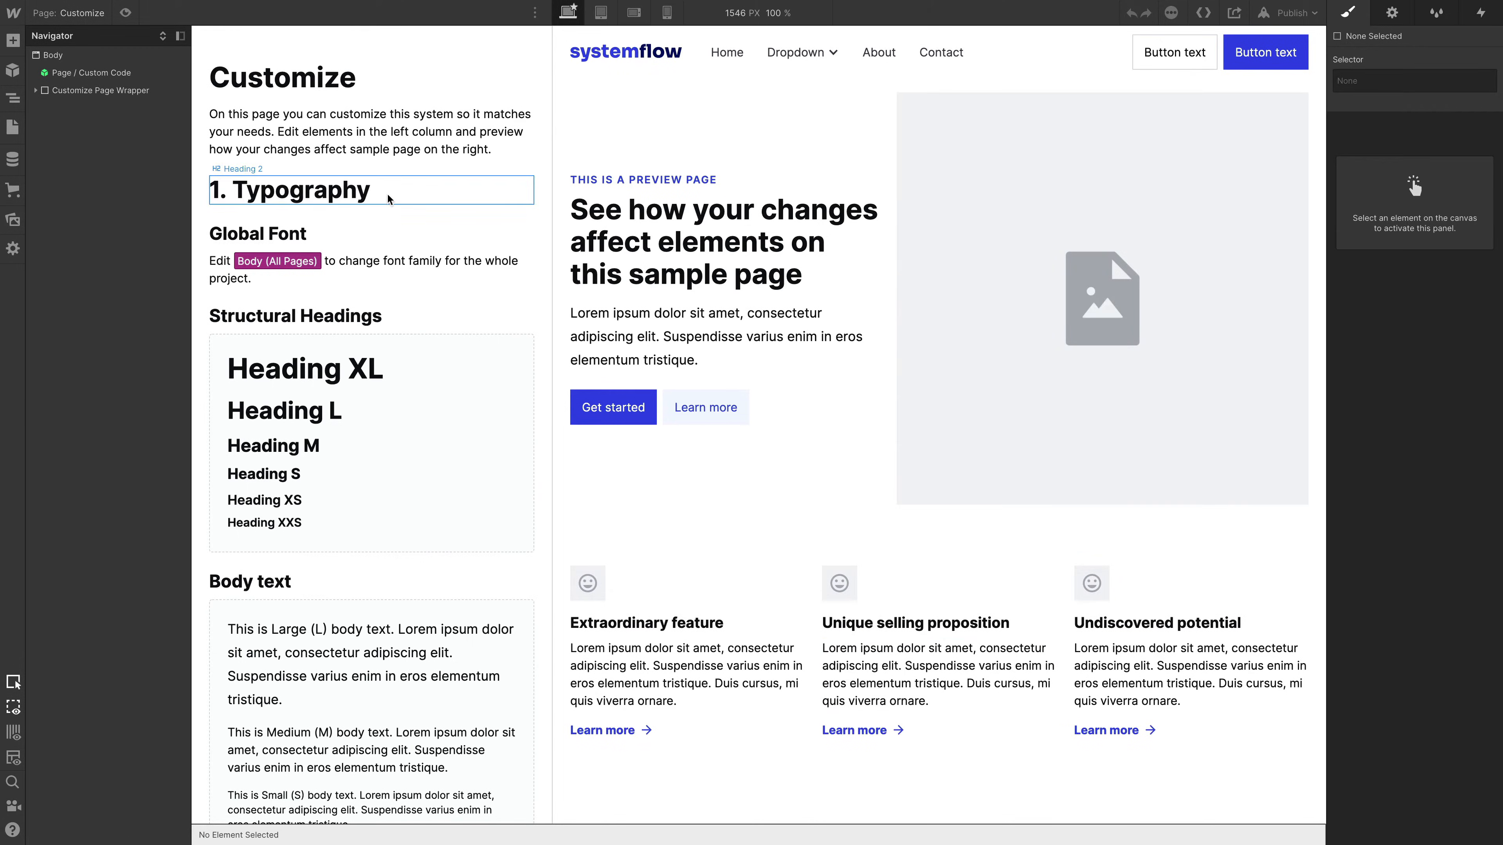
scroll(391, 493, "down", 6)
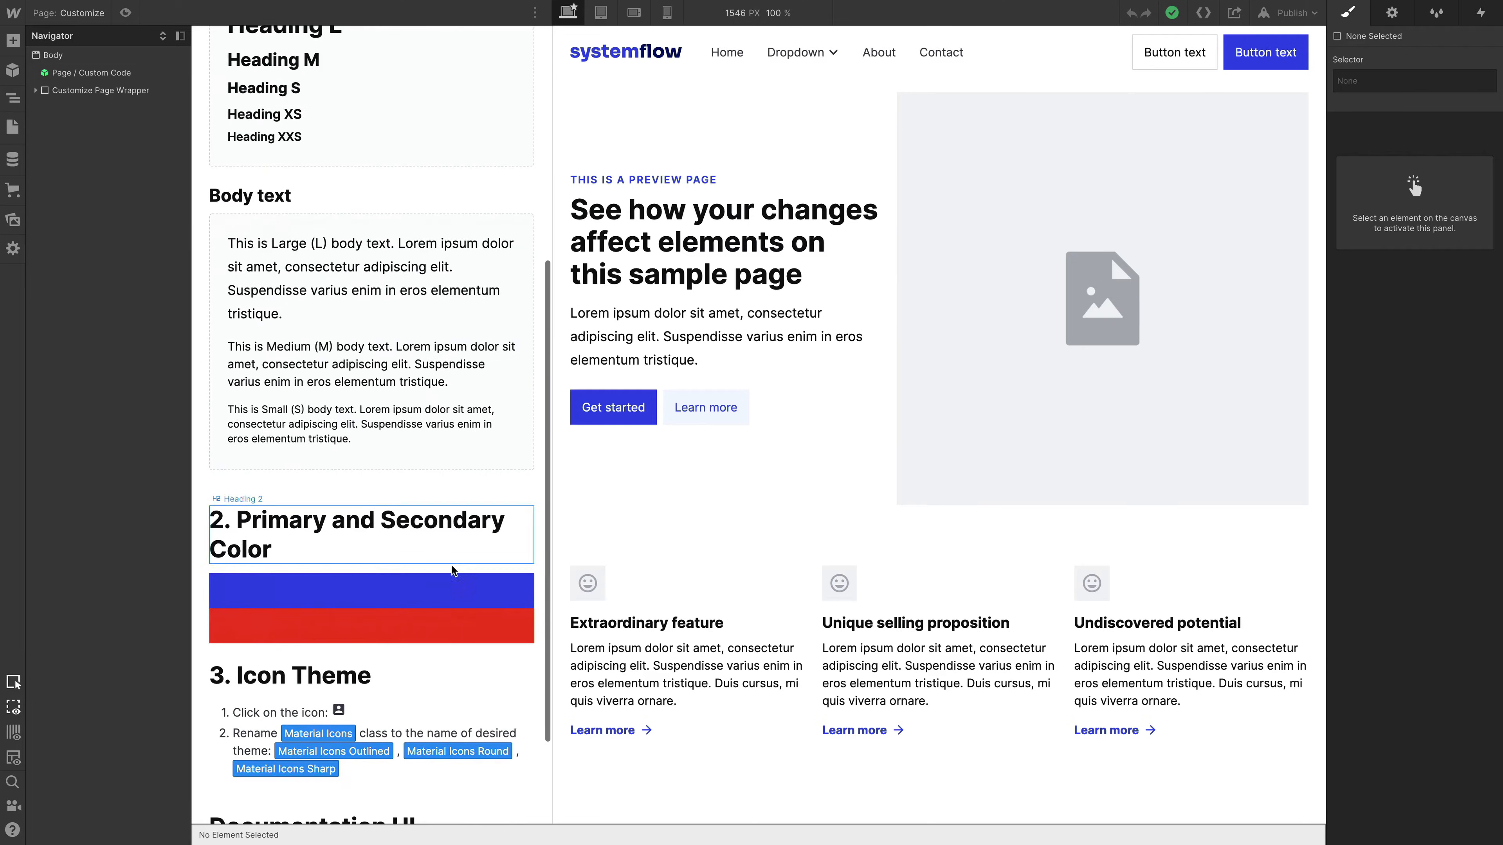
- Change the Primary / 60 swatch used by the primary color block to magenta #eb2f8d, save it, and check the preview sections
left_click(407, 600)
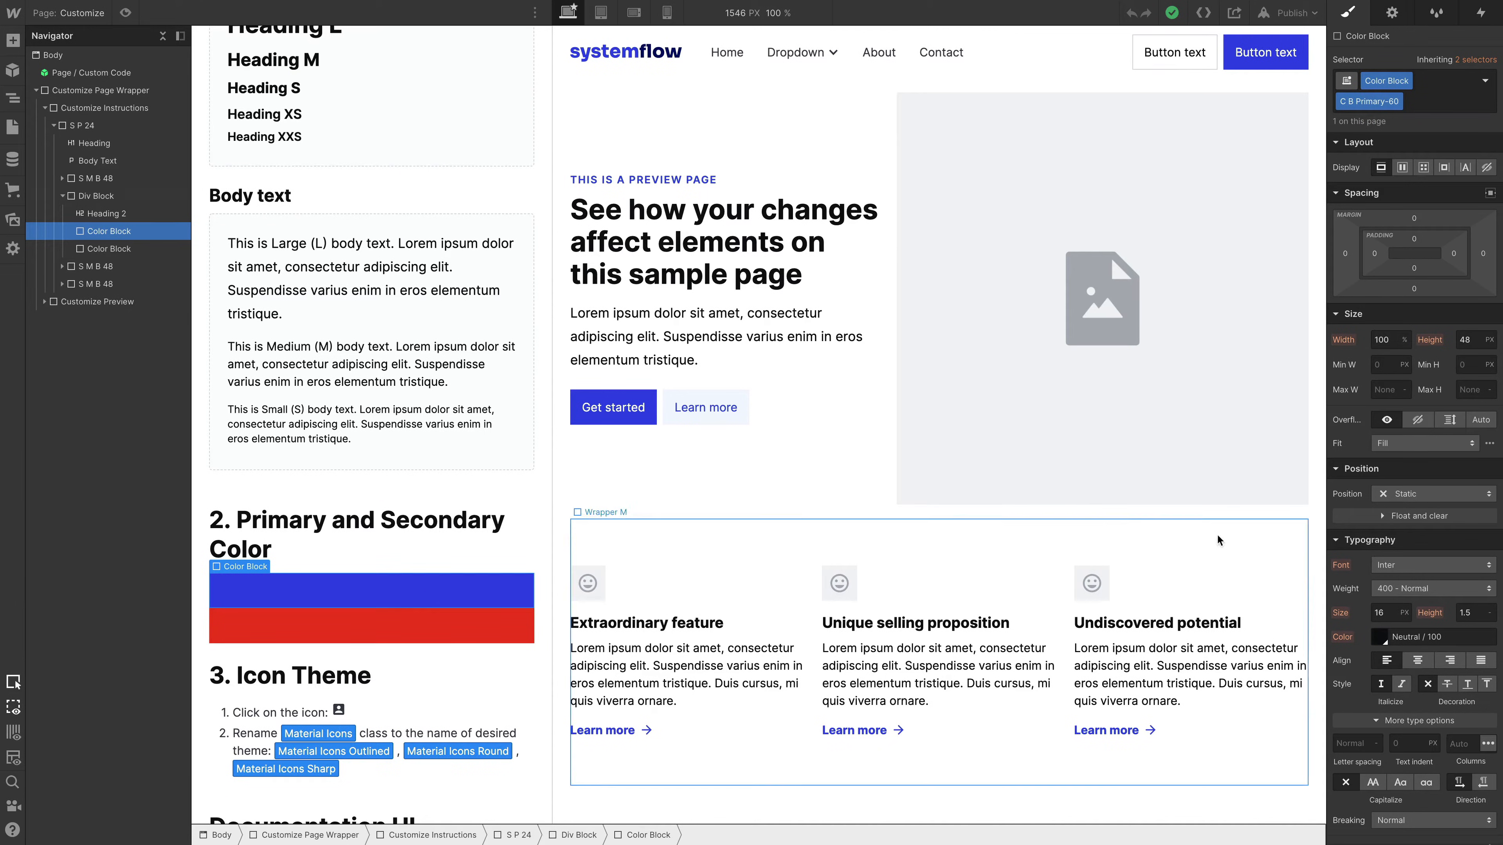
scroll(1382, 557, "down", 6)
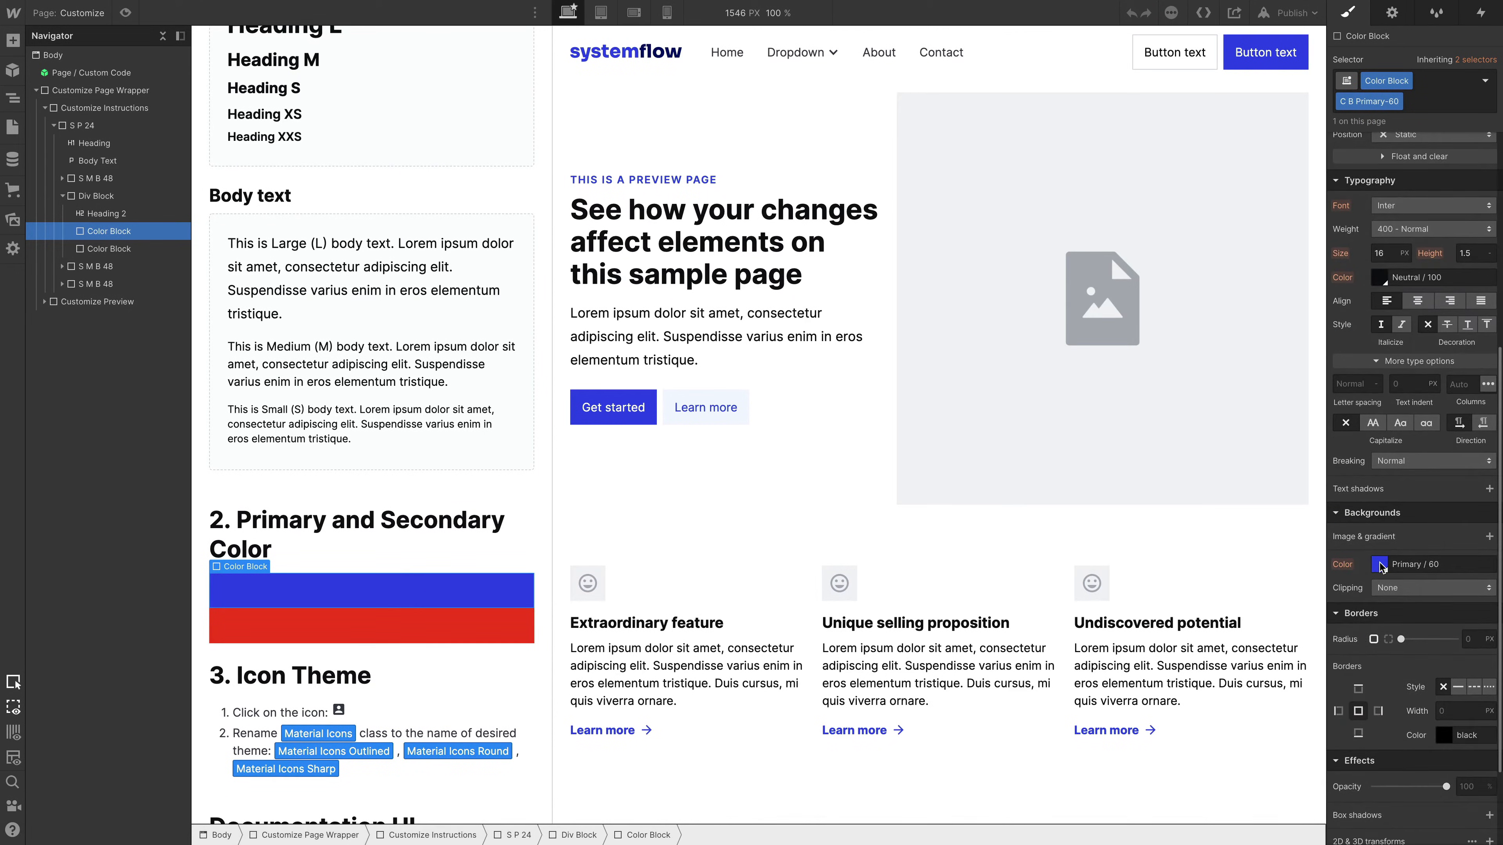
left_click(1379, 564)
left_click(1467, 538)
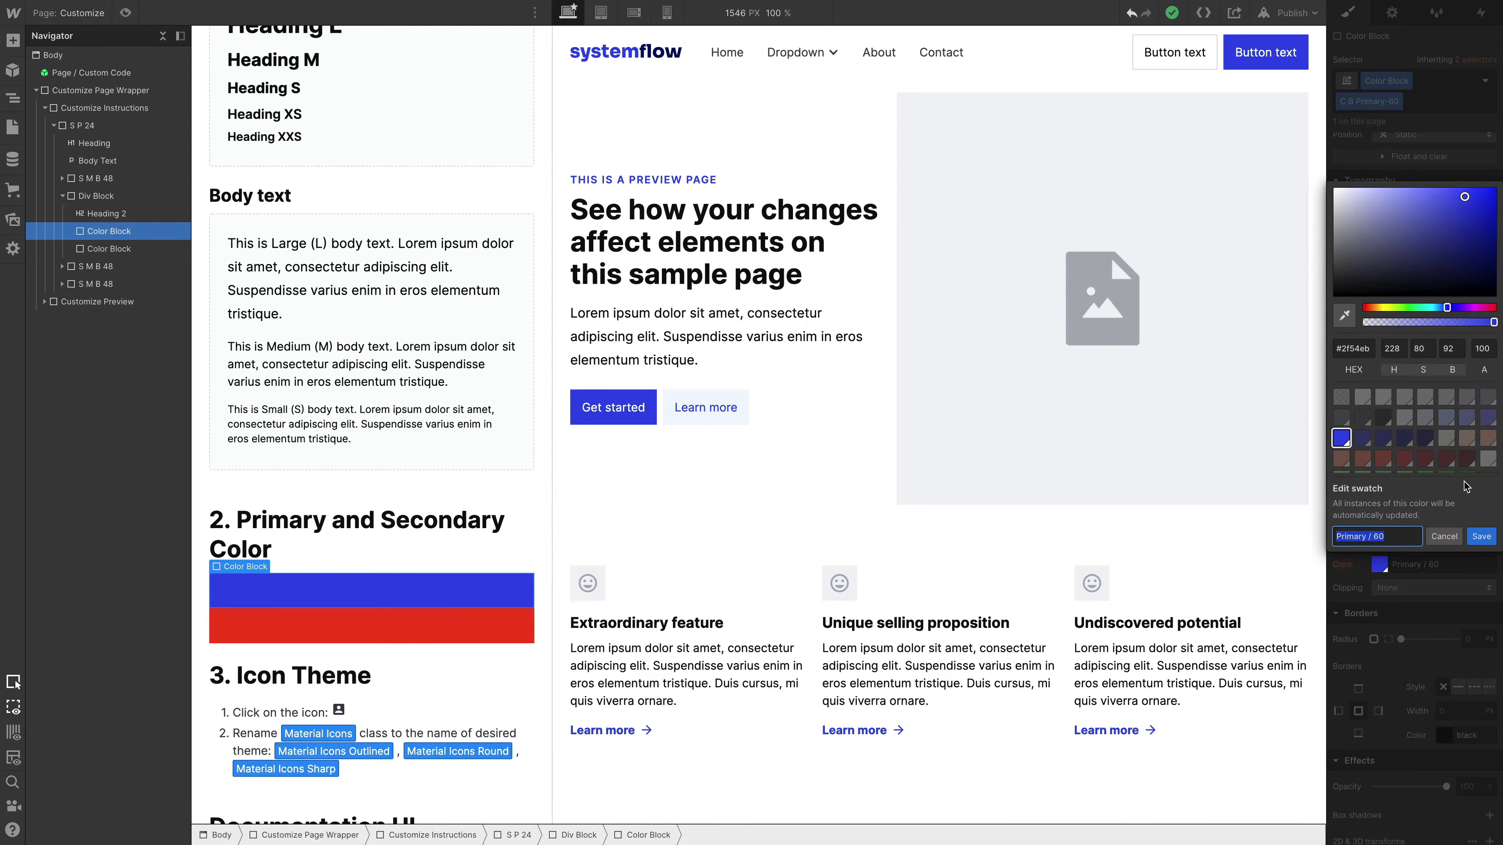
left_click(1482, 307)
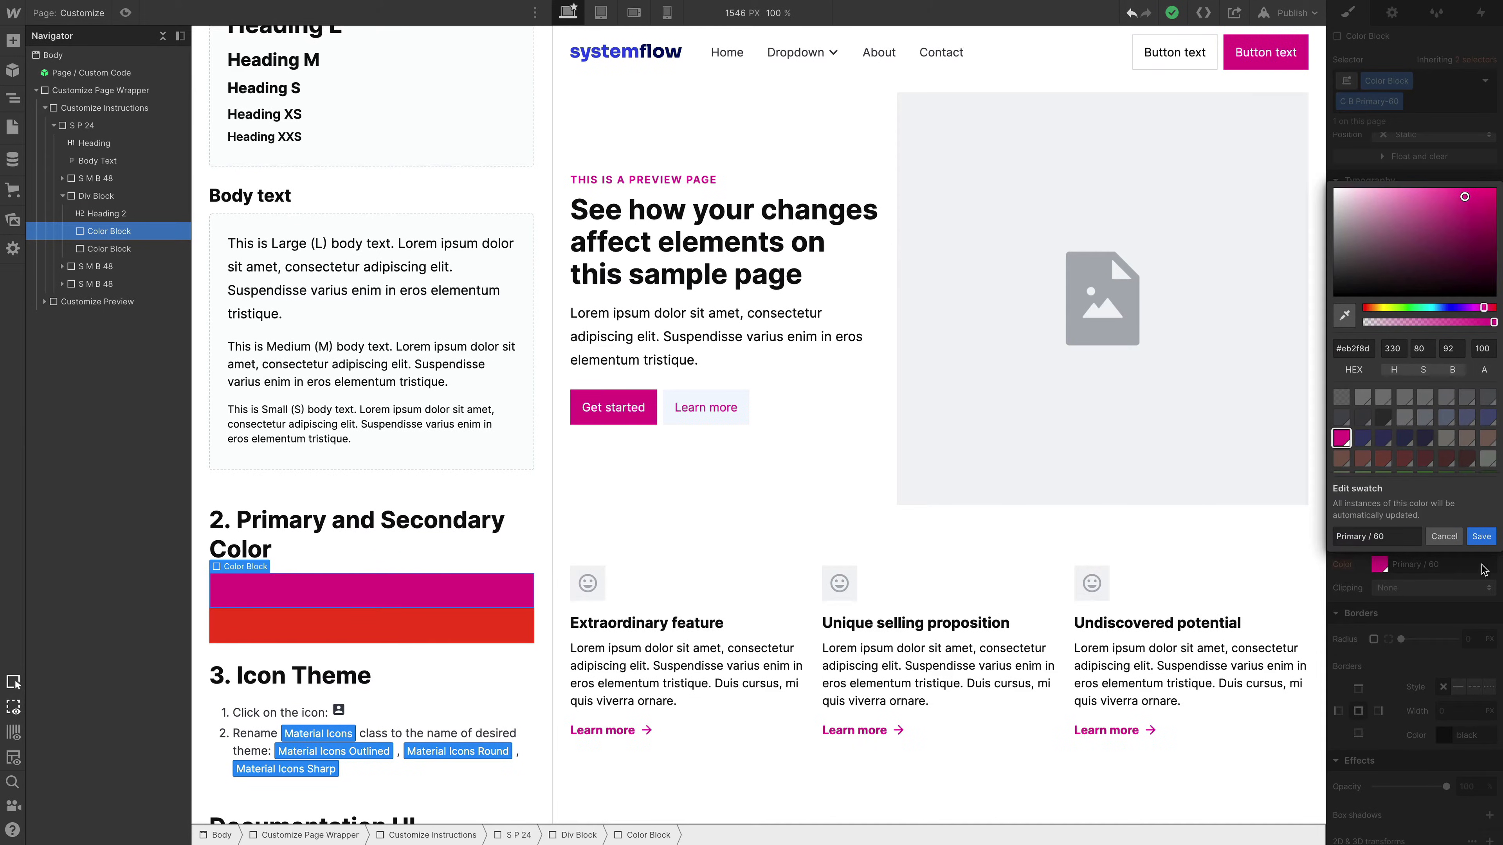
left_click(1481, 538)
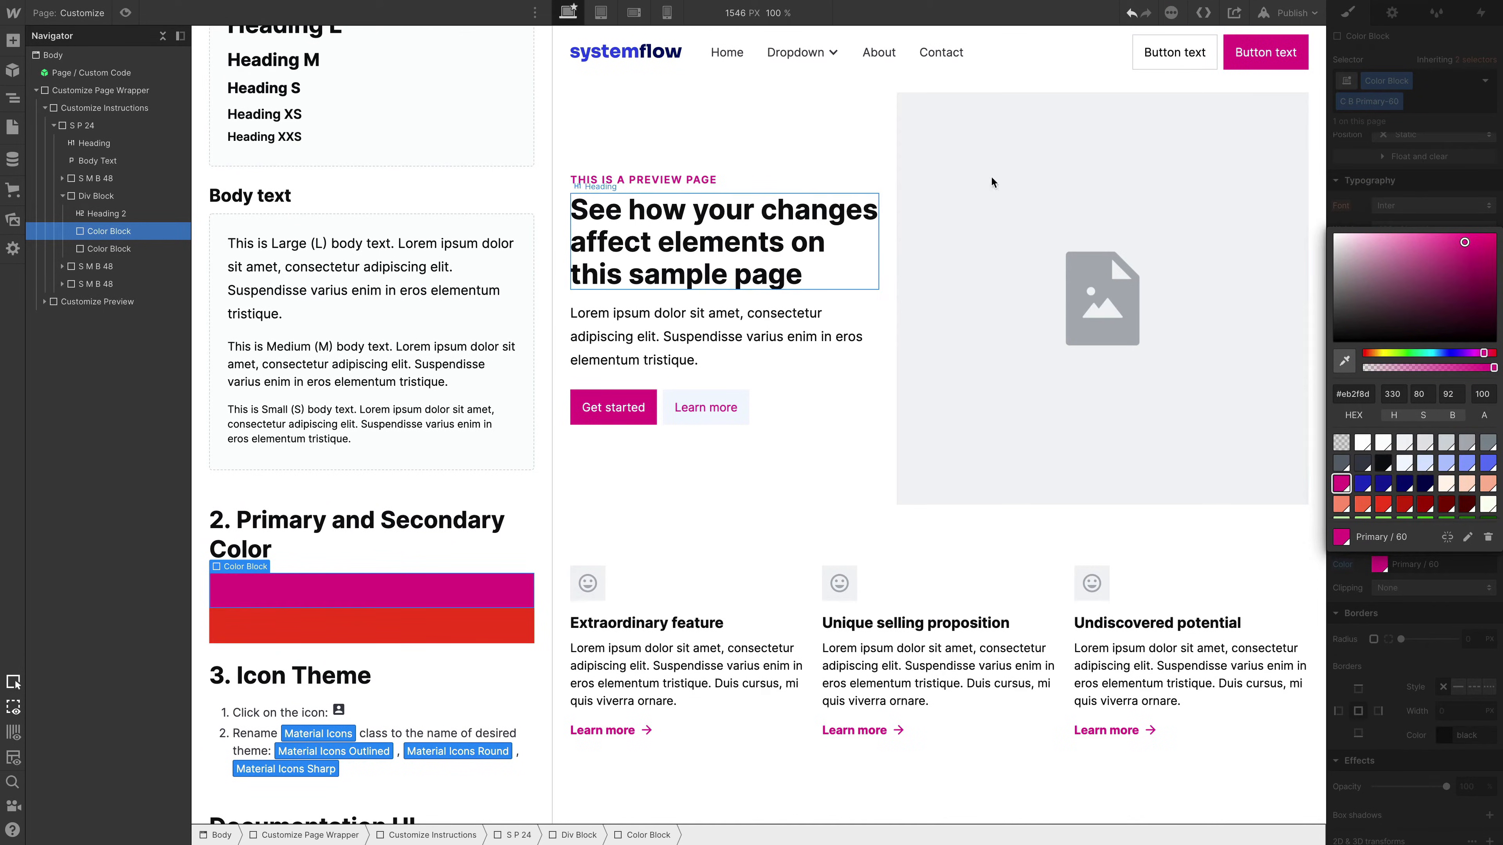
left_click(874, 261)
scroll(882, 263, "down", 10)
scroll(883, 265, "down", 15)
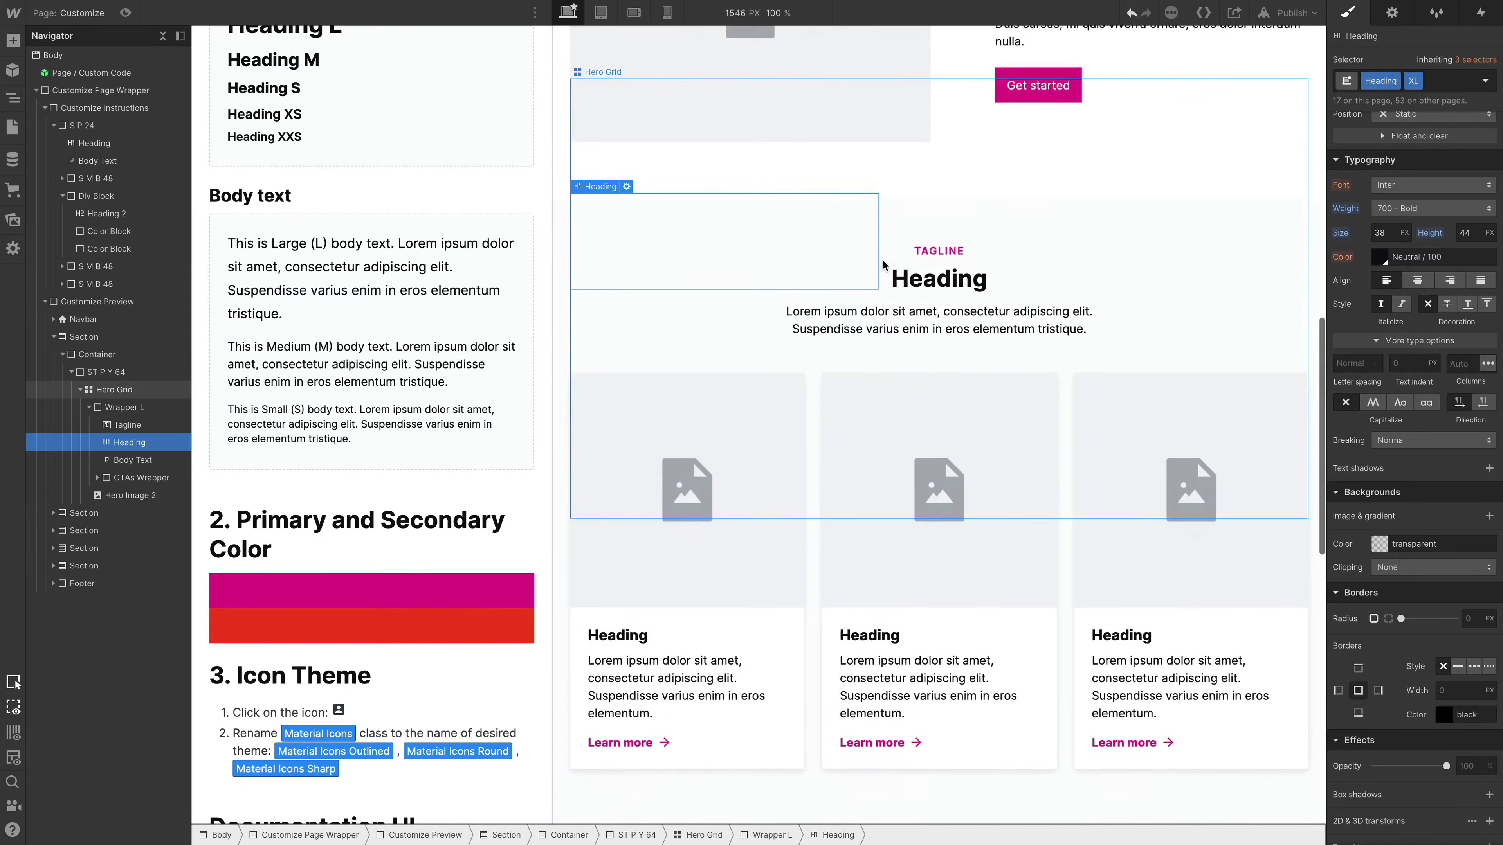
- Open the style guide's Spacing & Layout page and look through its spacing class examples
left_click(82, 16)
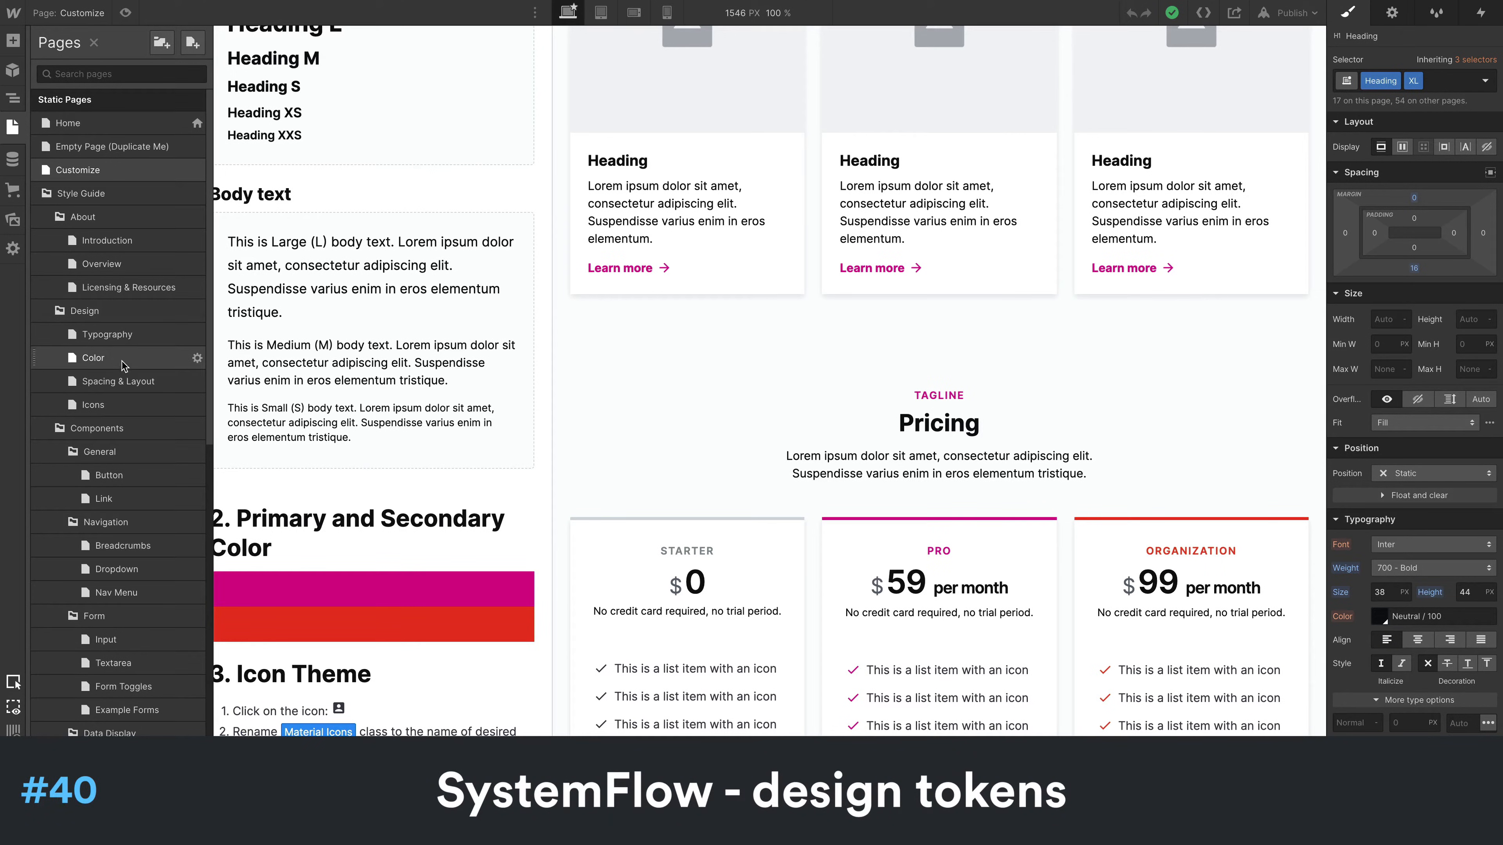
left_click(120, 383)
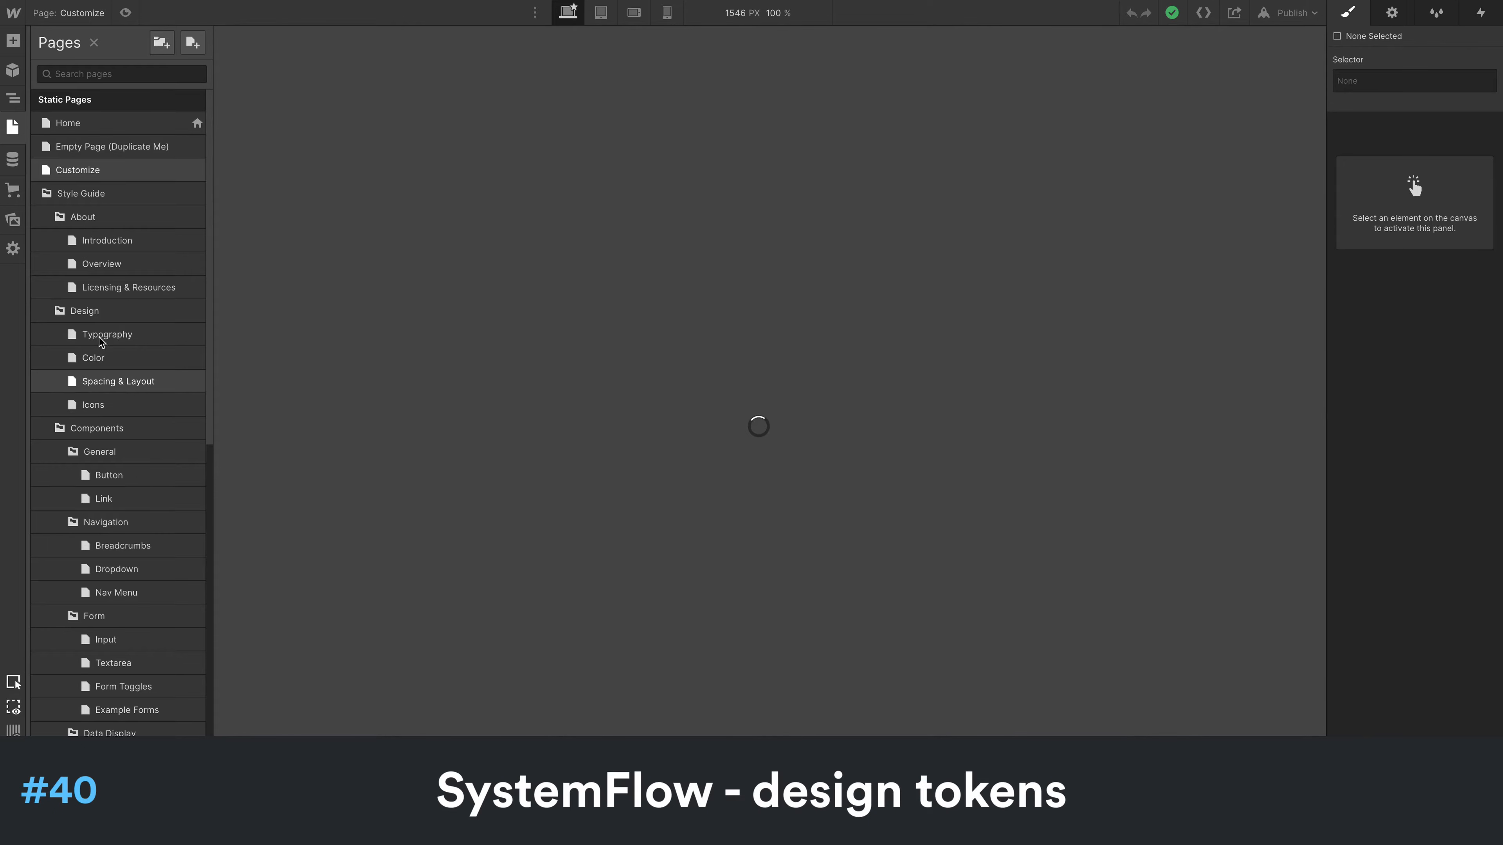
scroll(795, 370, "down", 5)
scroll(795, 370, "down", 7)
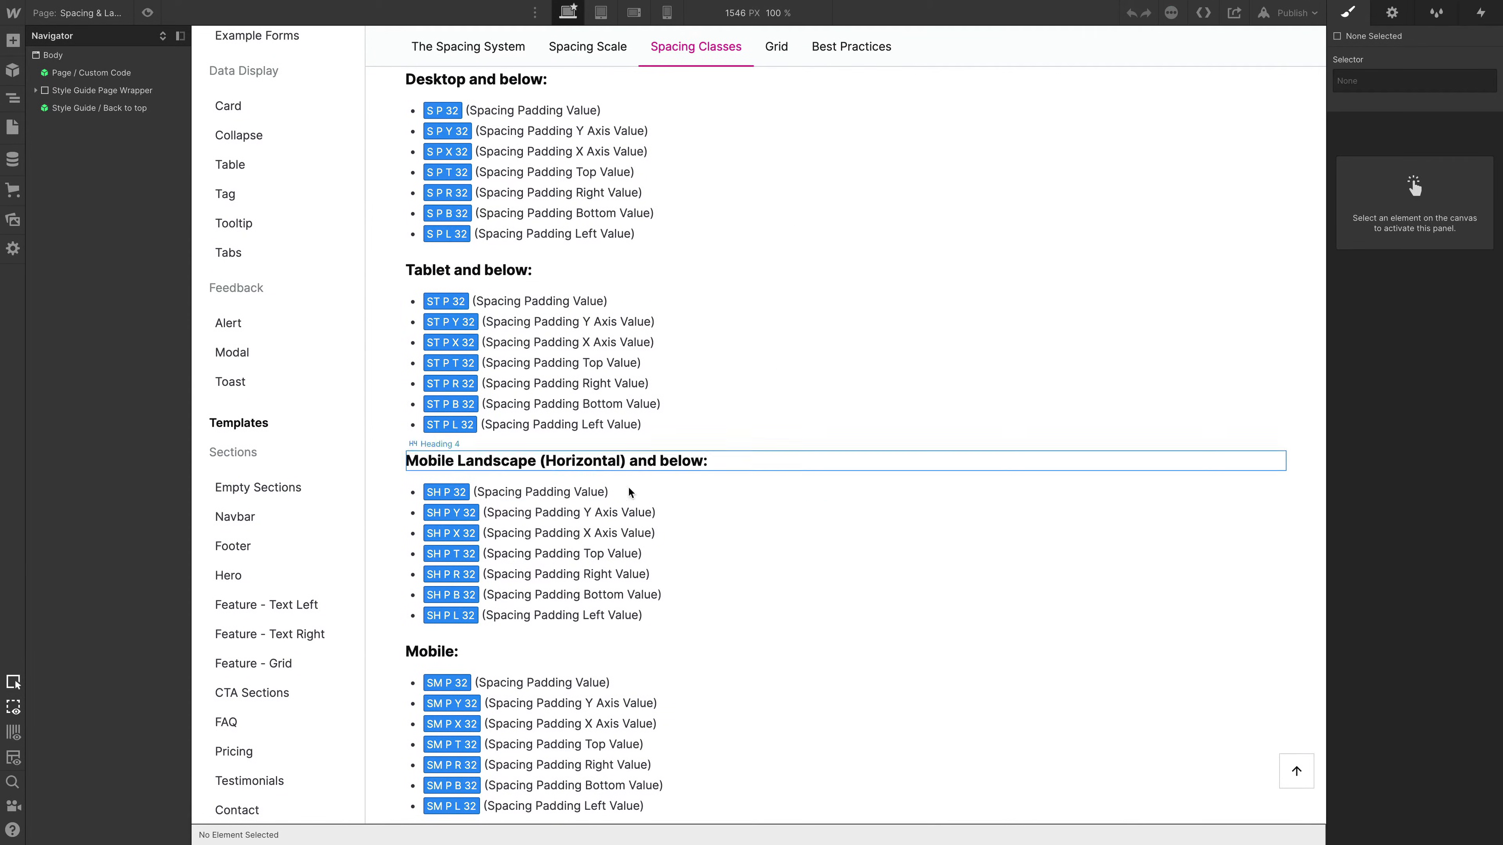
scroll(787, 537, "down", 1)
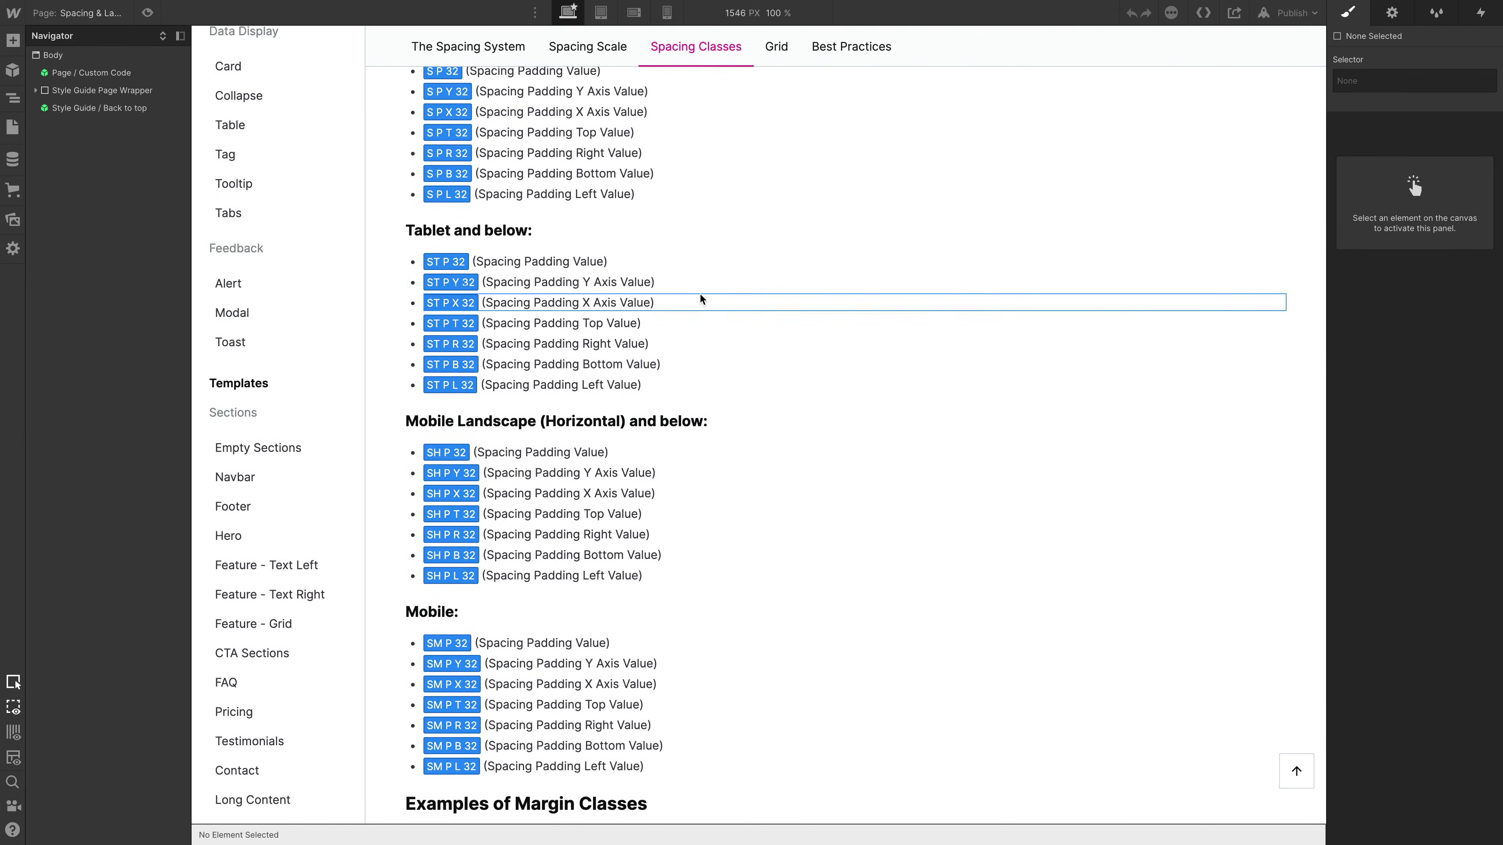
scroll(700, 297, "up", 7)
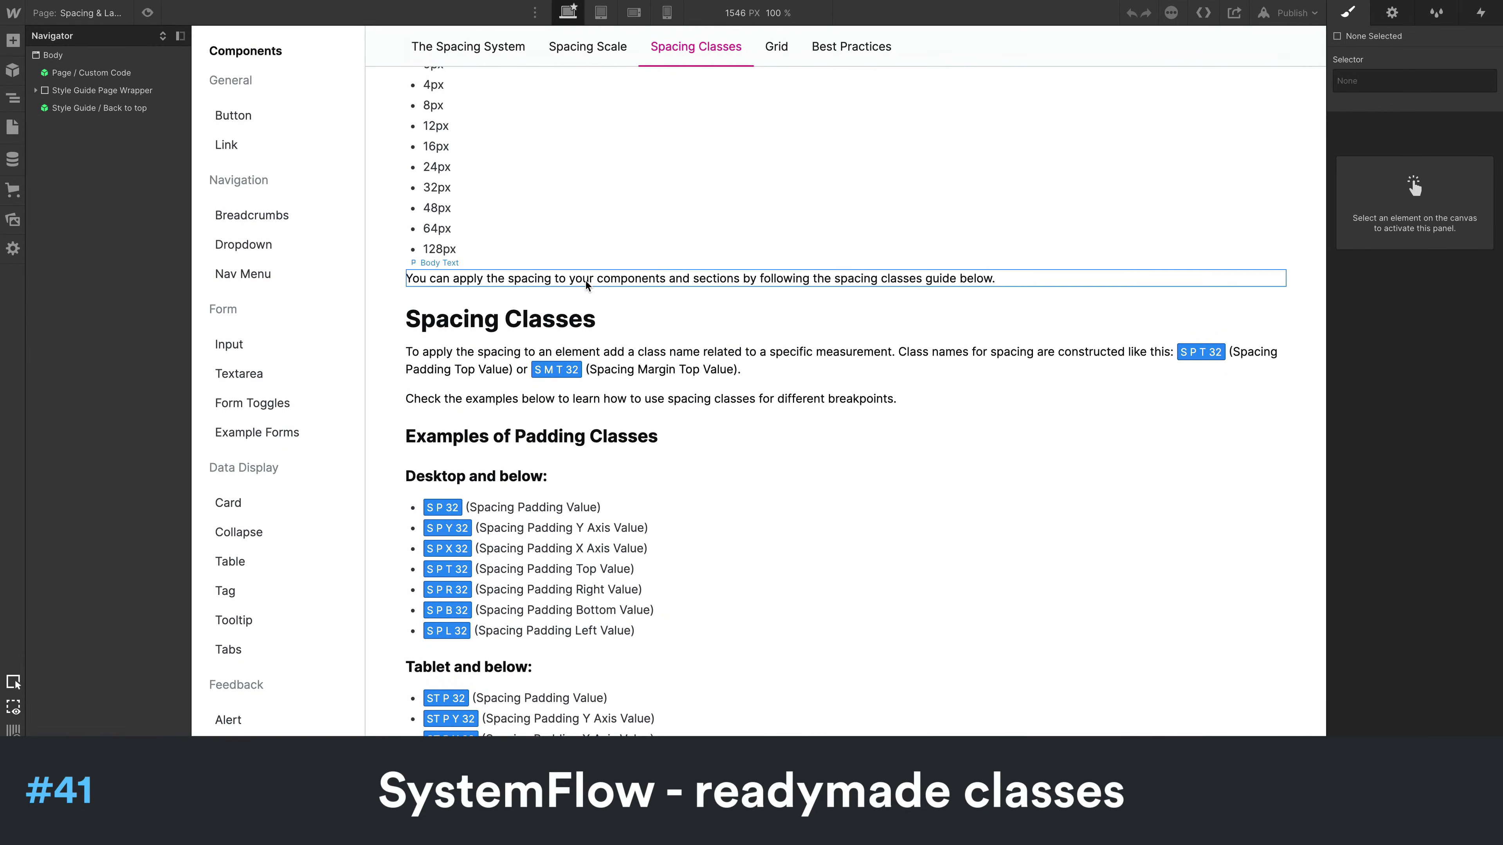
- Open the Home page and wrap "consectetur adipiscing" in the hero body text in a text span
left_click(88, 12)
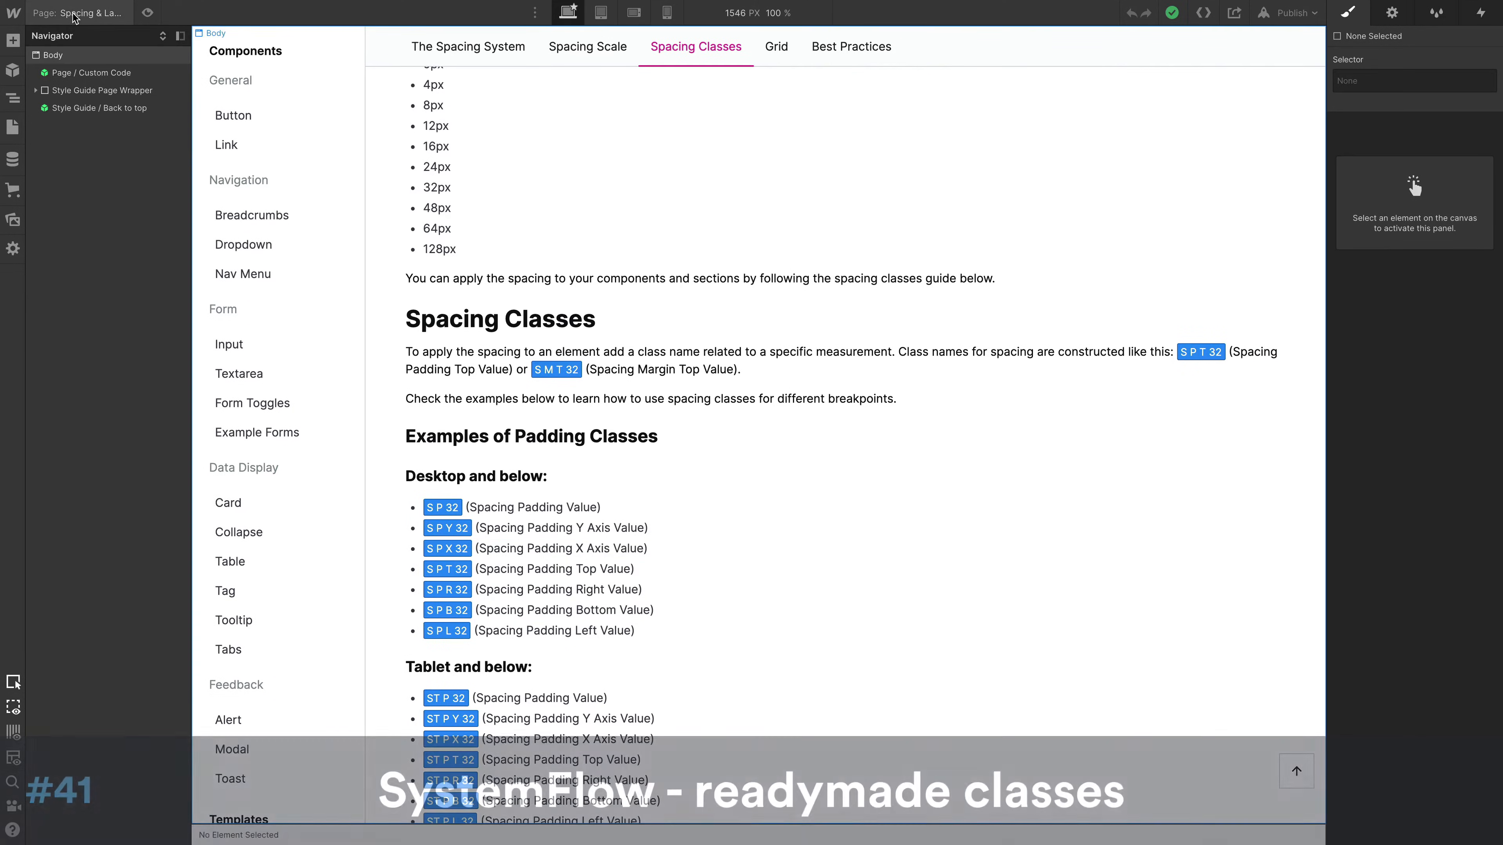
left_click(80, 124)
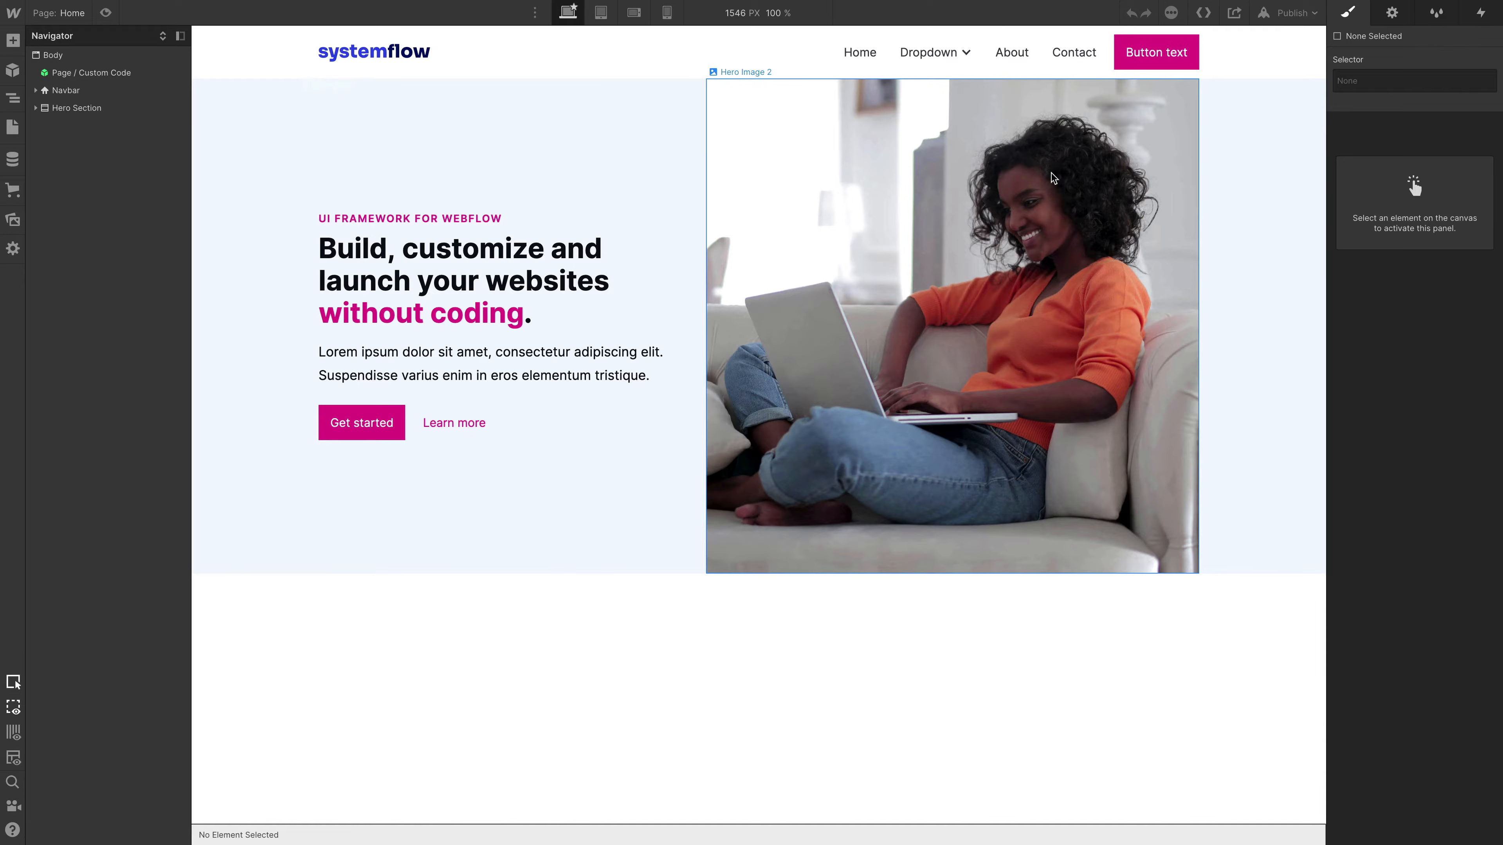
left_click(491, 367)
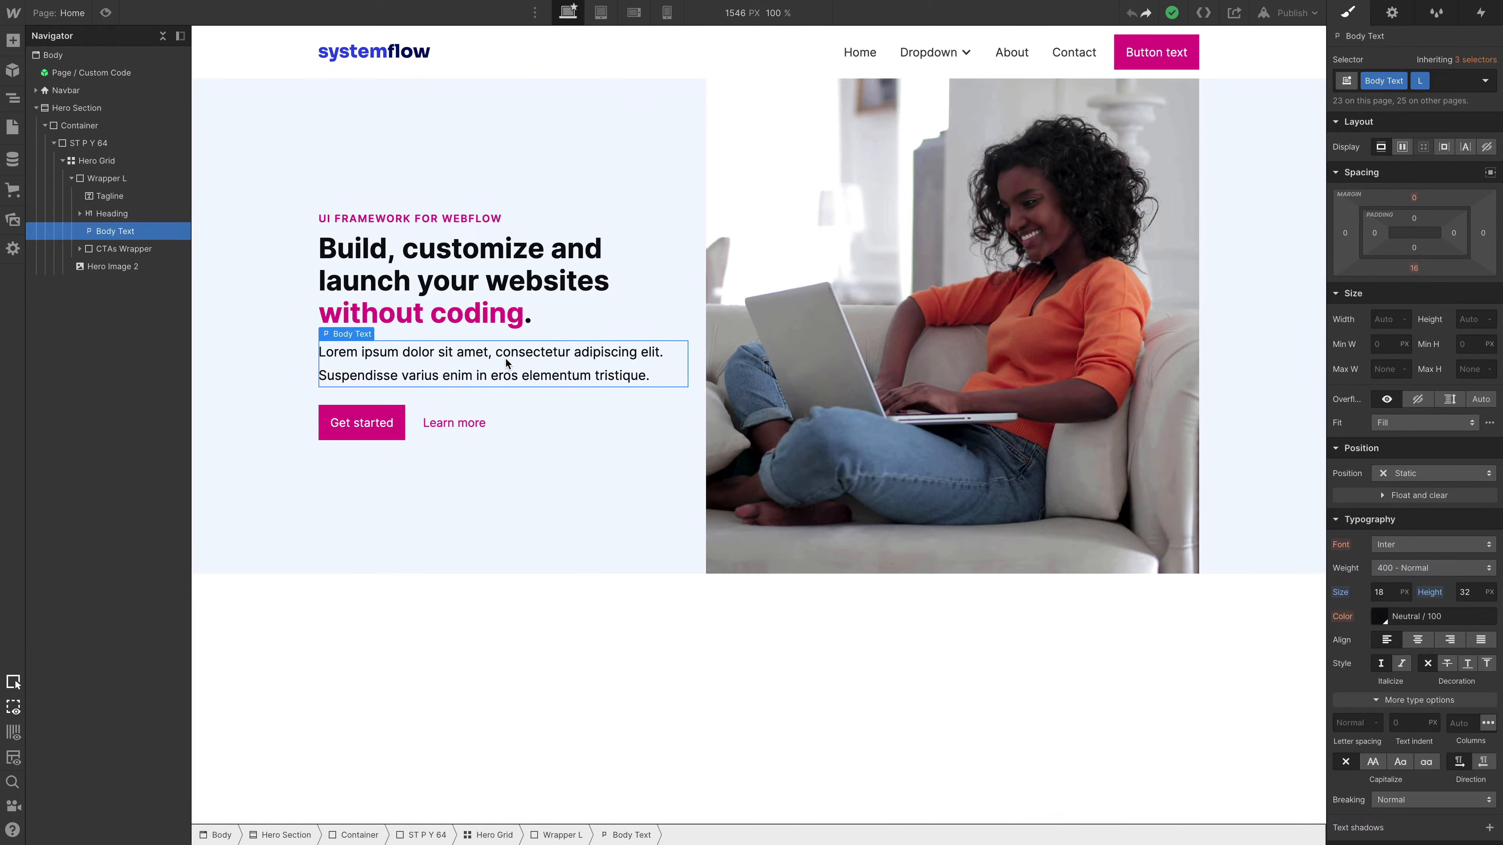
double_click(519, 355)
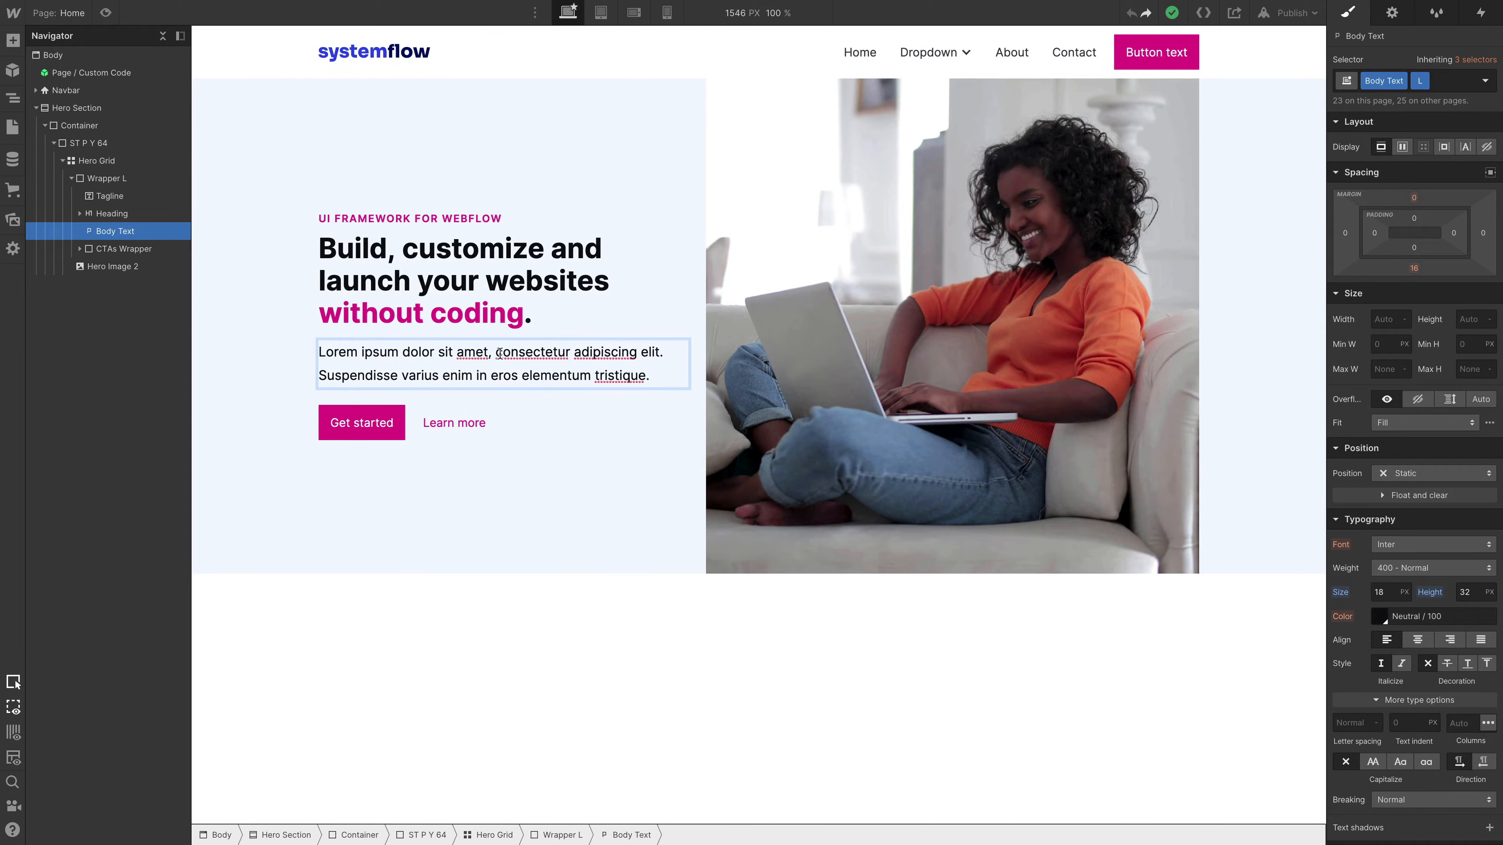
left_click_drag(497, 353, 637, 354)
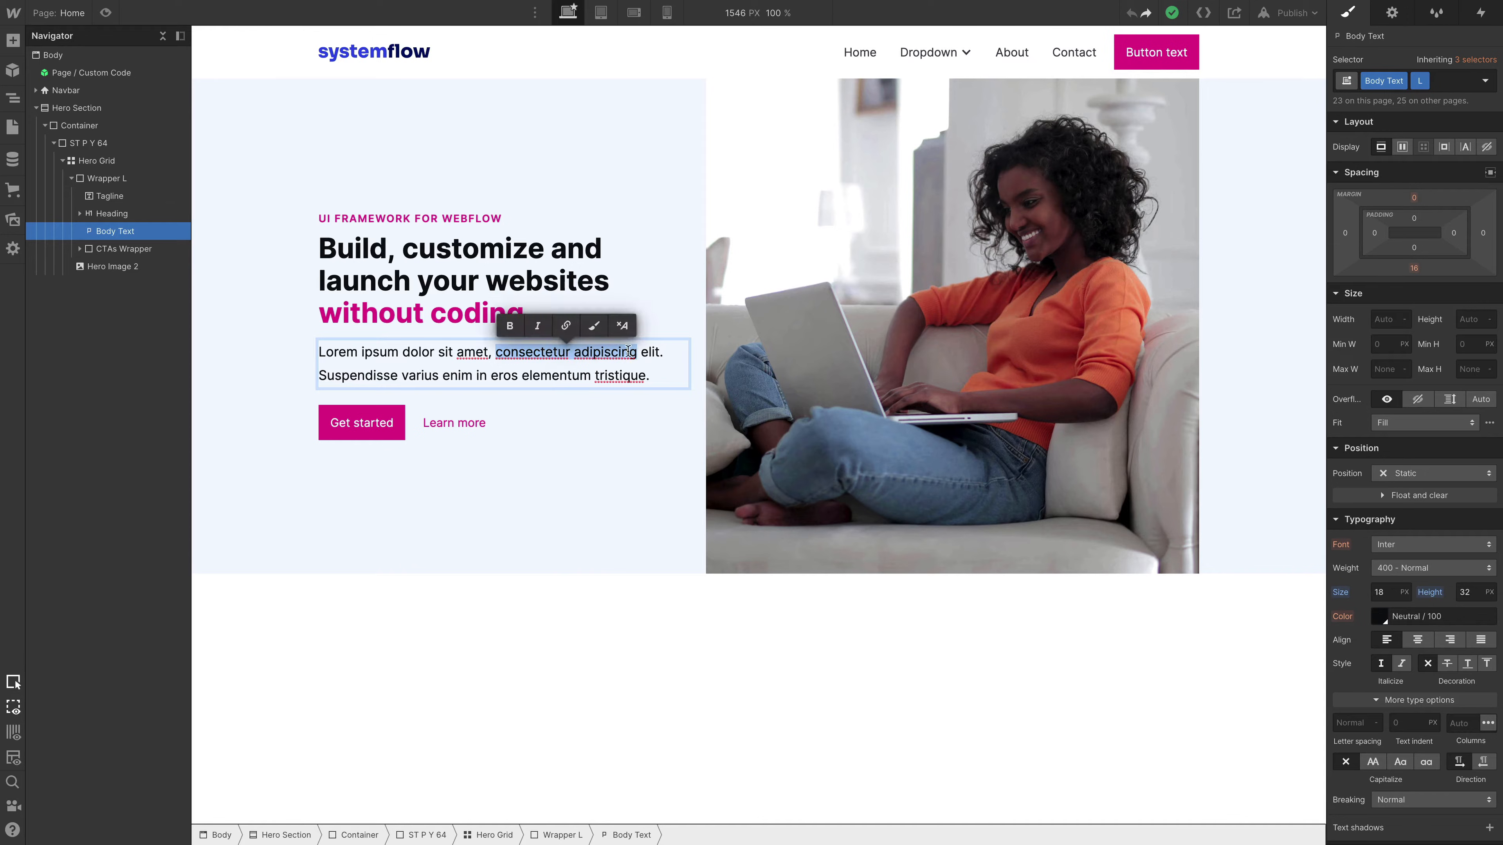
left_click(592, 333)
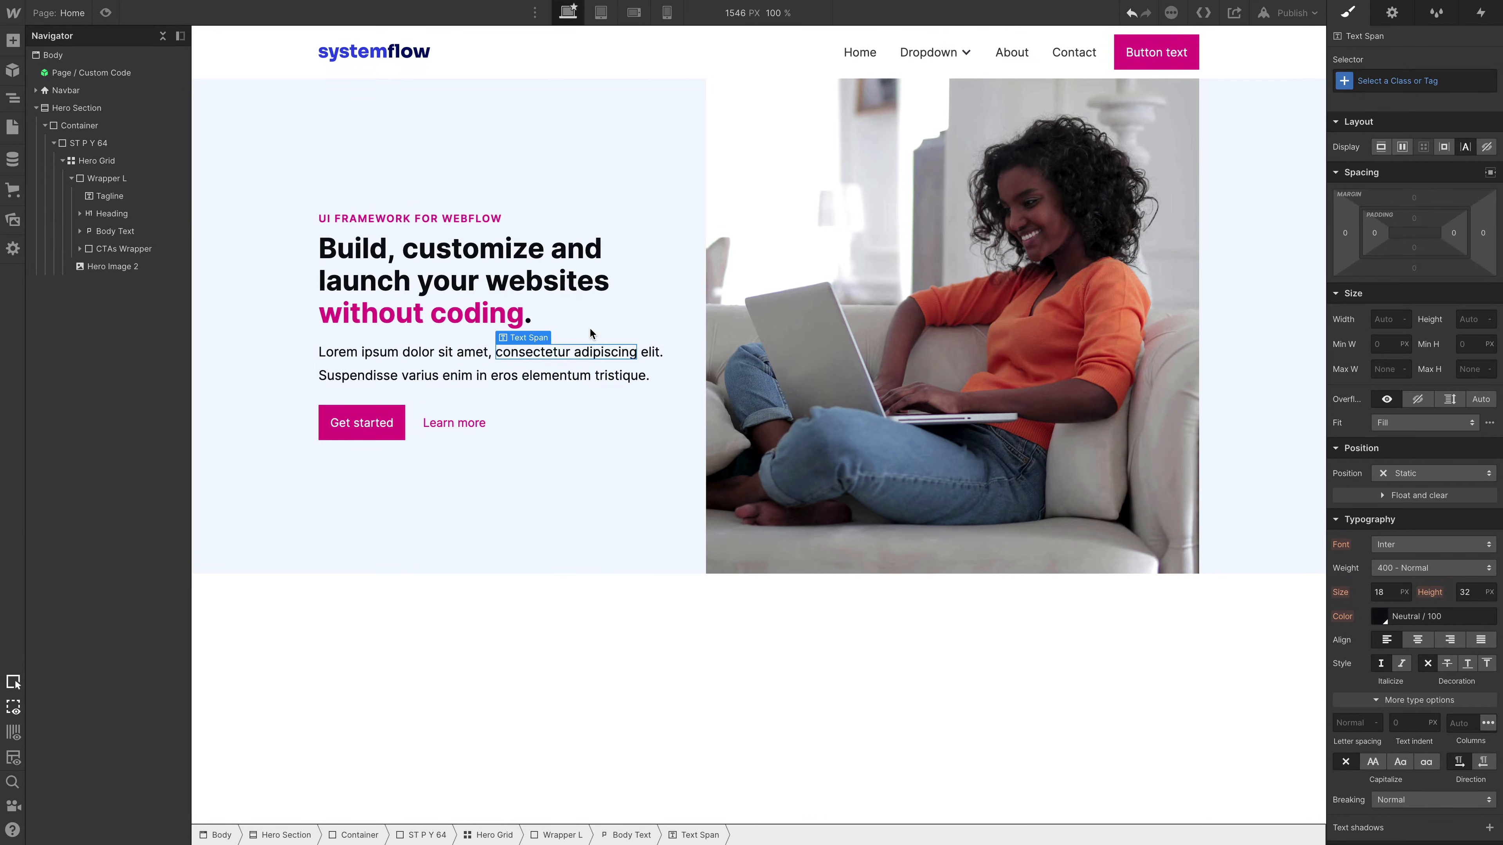
- Apply the existing C T Primary-60 class to the "consectetur adipiscing" text span
key("ctrl+Return")
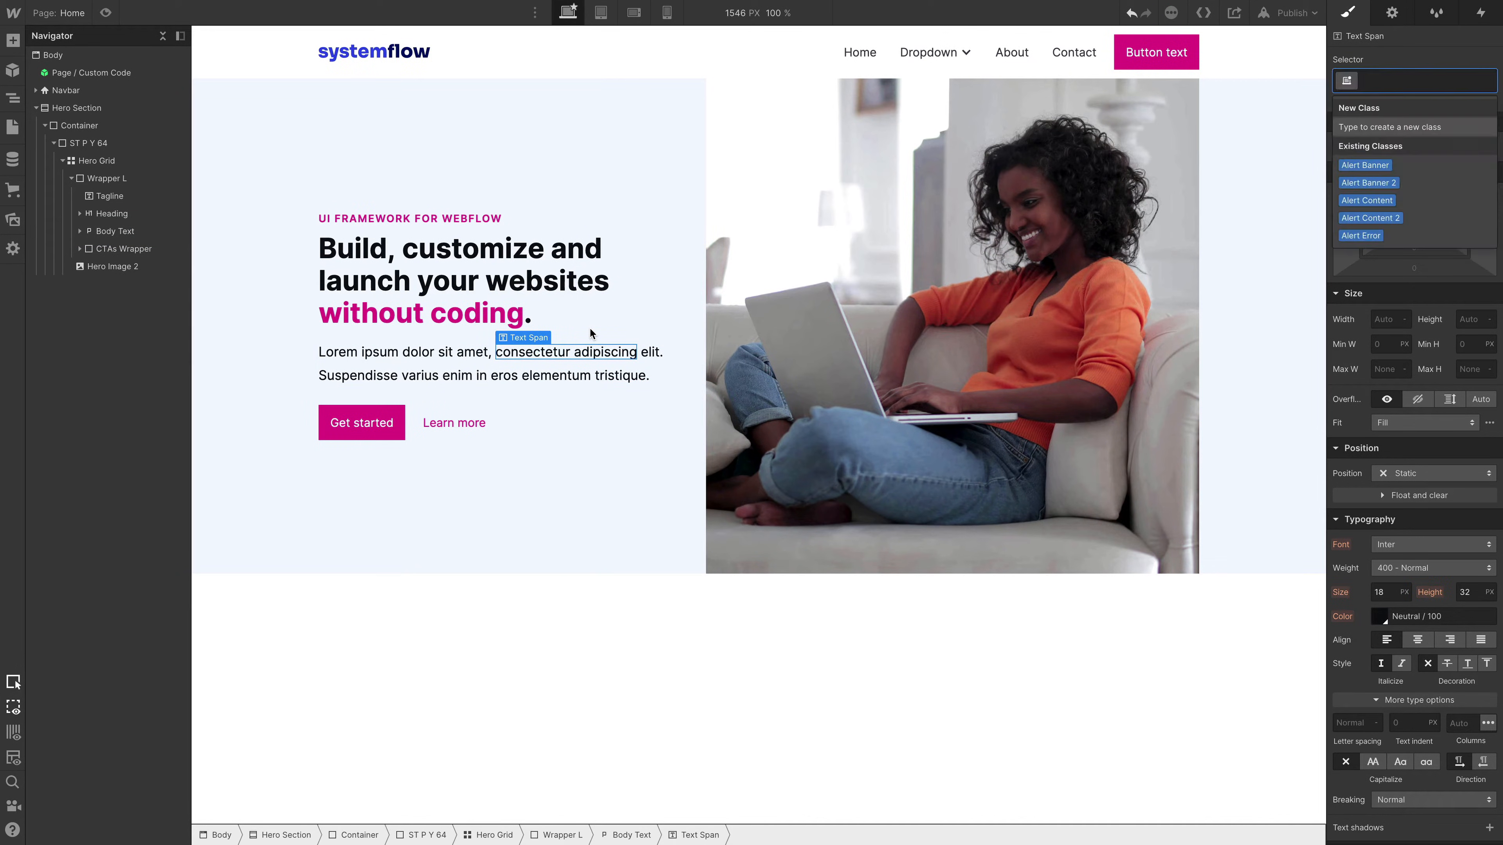
type("c ")
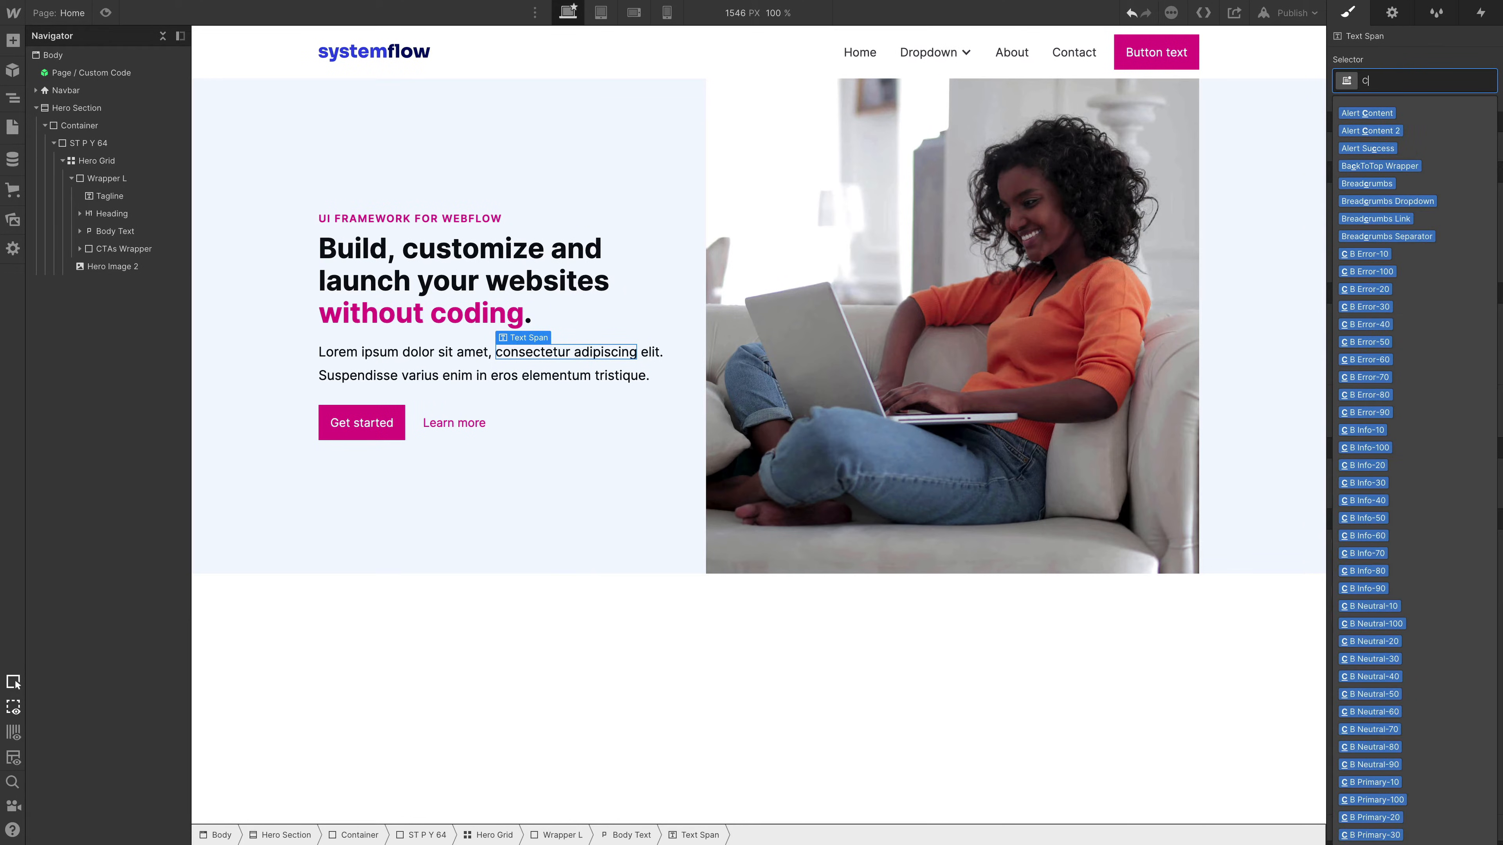
type("t prima")
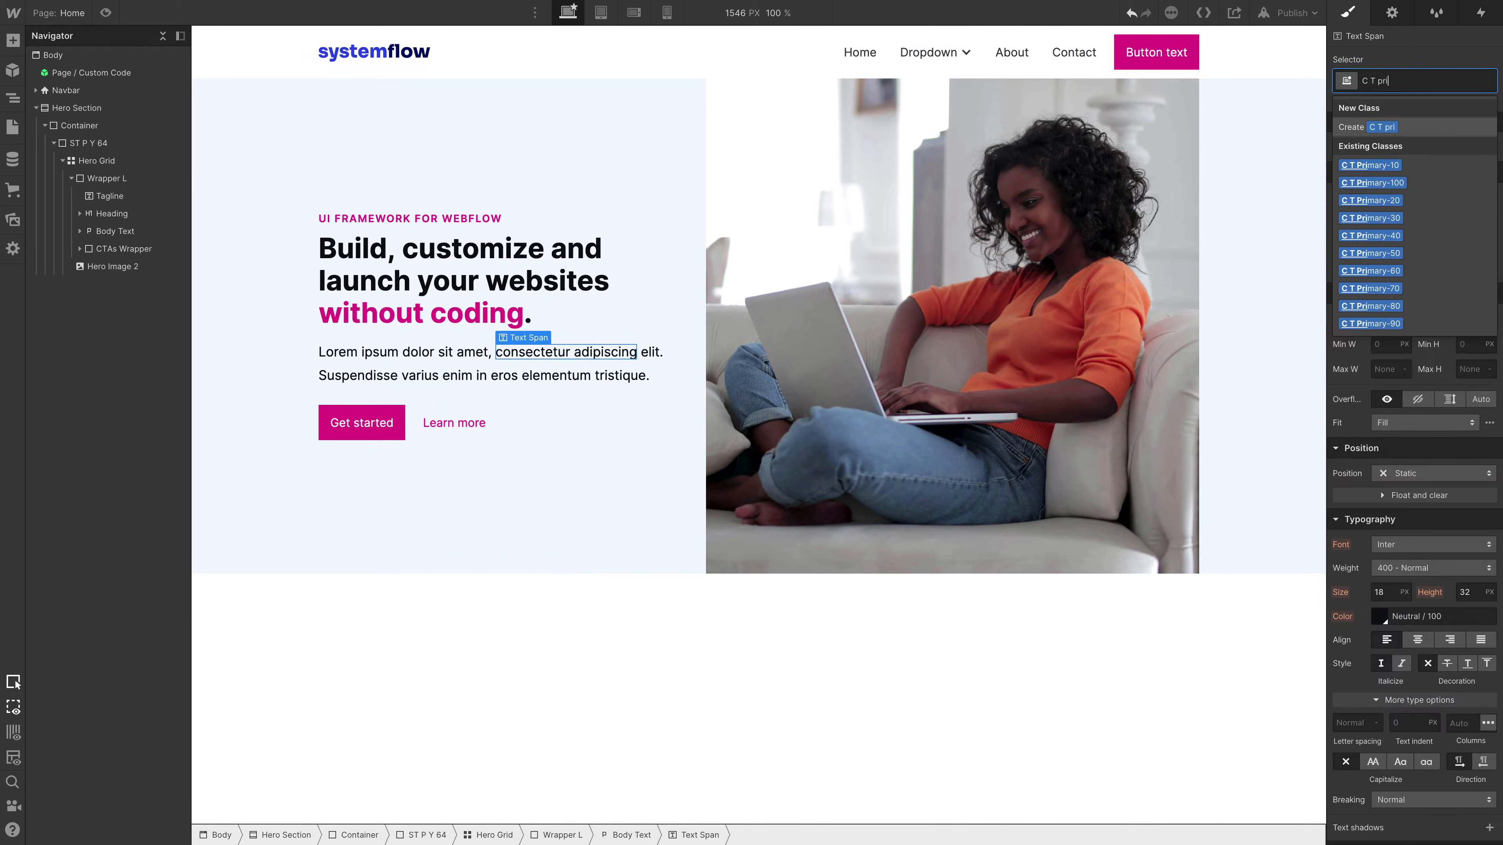
key("Down")
key("Down")
key("Down")
key("Down")
key("Down")
key("Down")
key("Down")
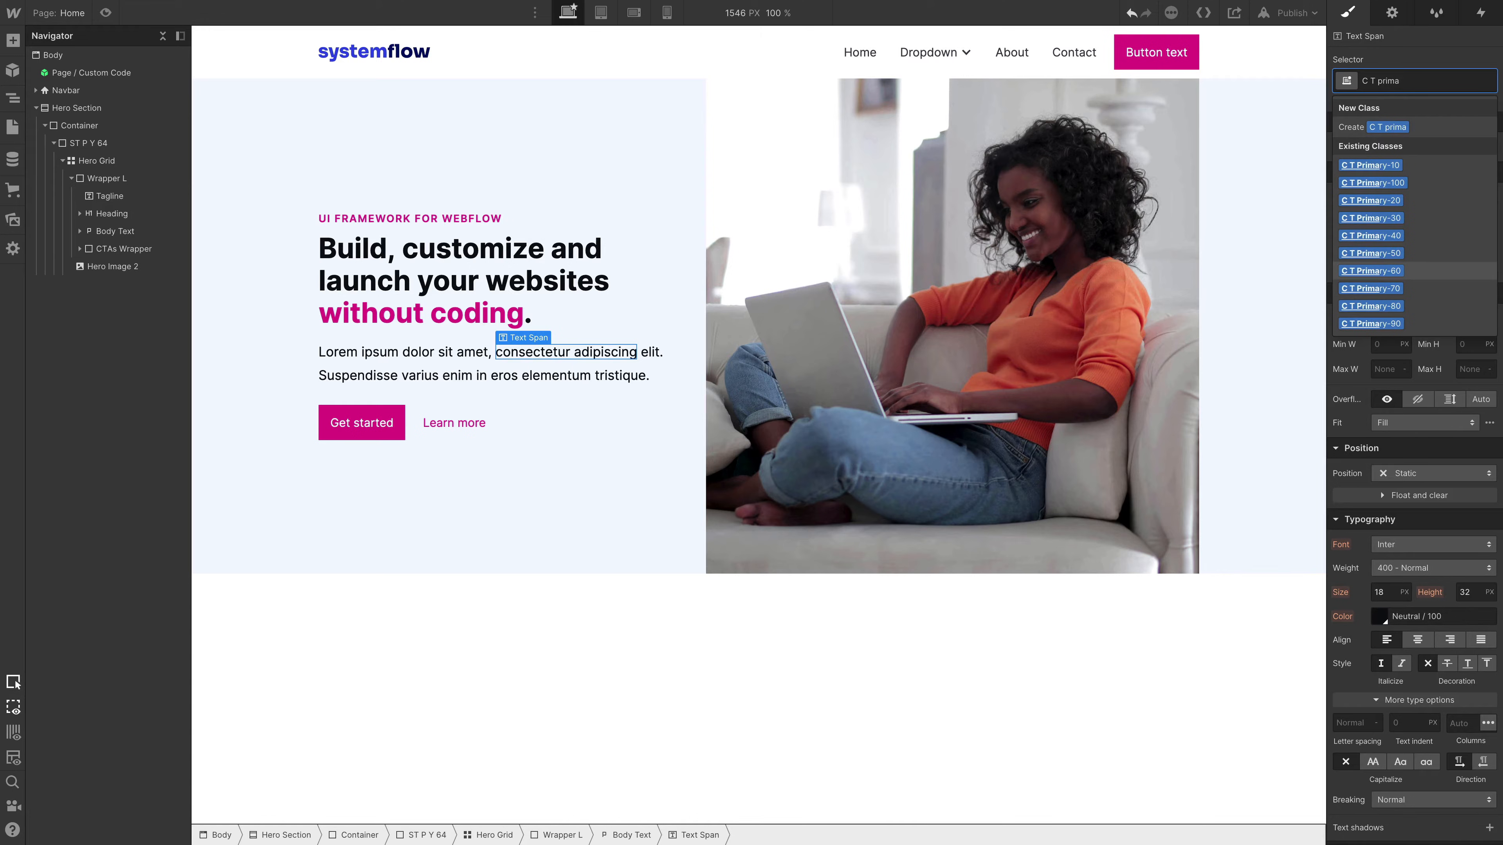
key("Return")
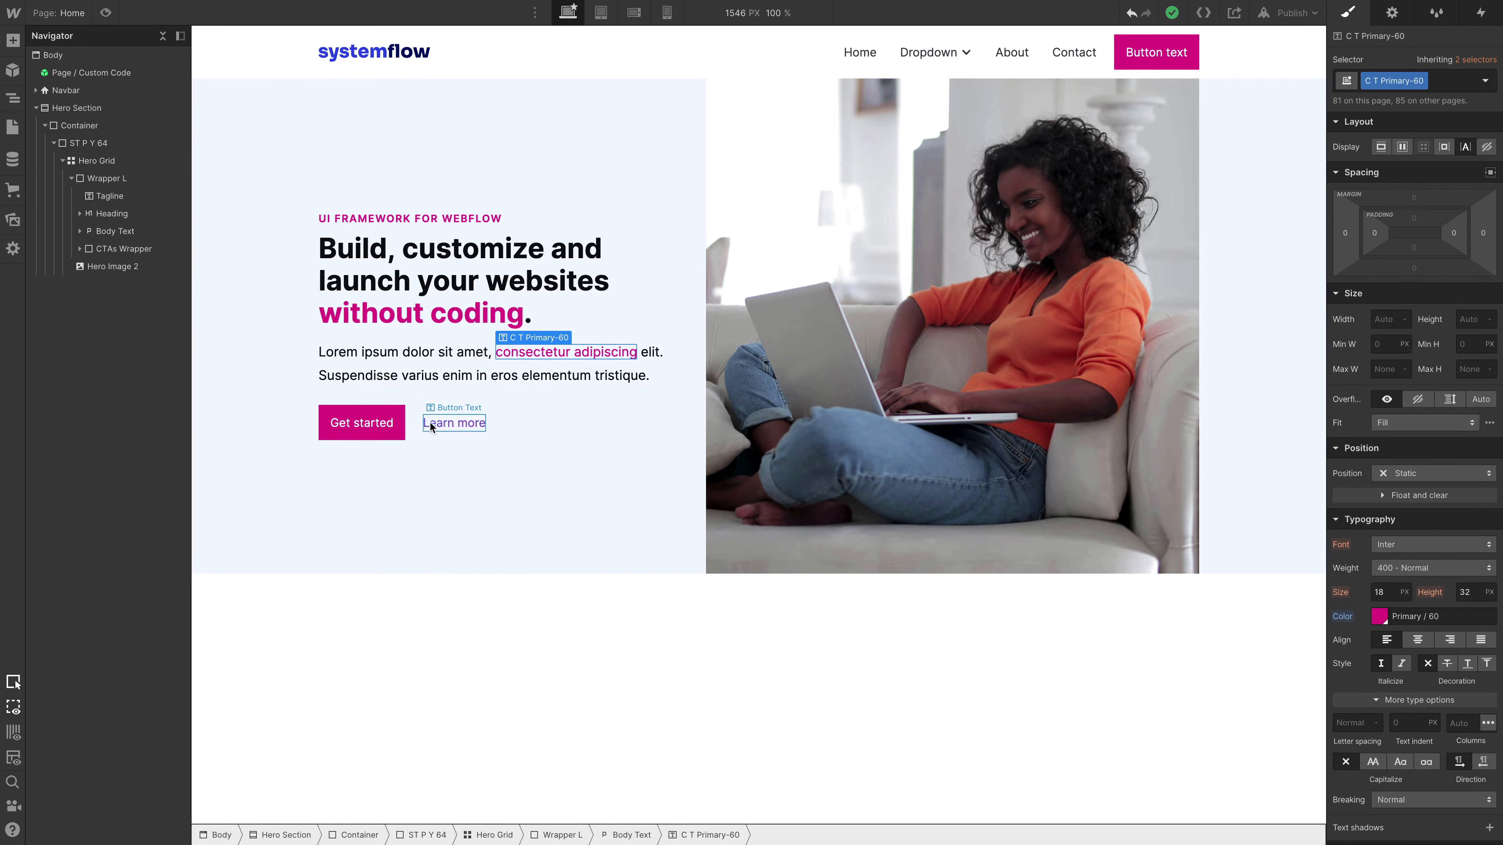
- Replace the hero heading's XL combo class with L
key("super+z")
left_click(442, 295)
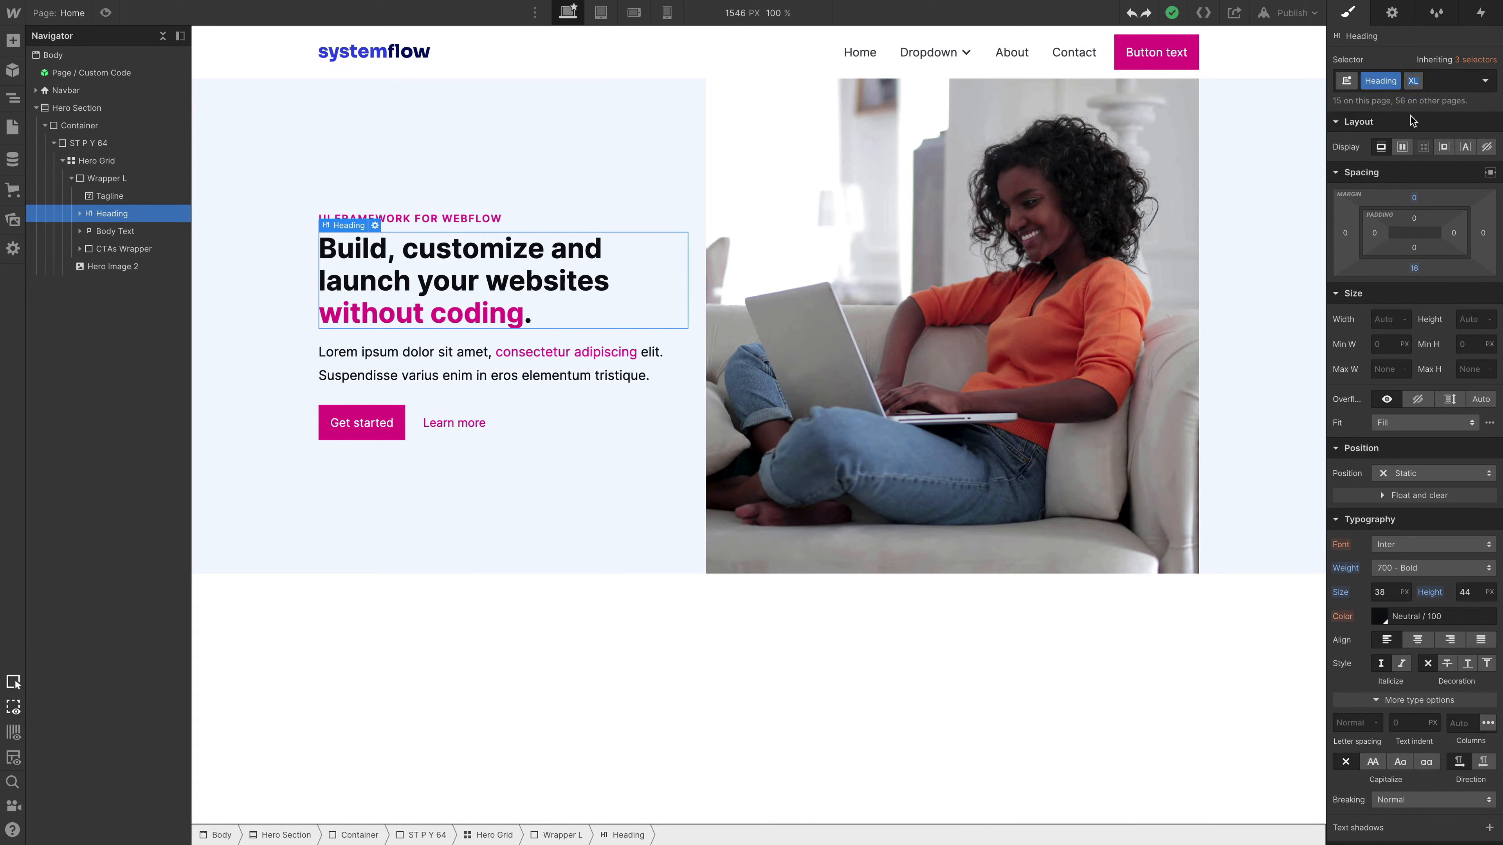
type("L")
key("Return")
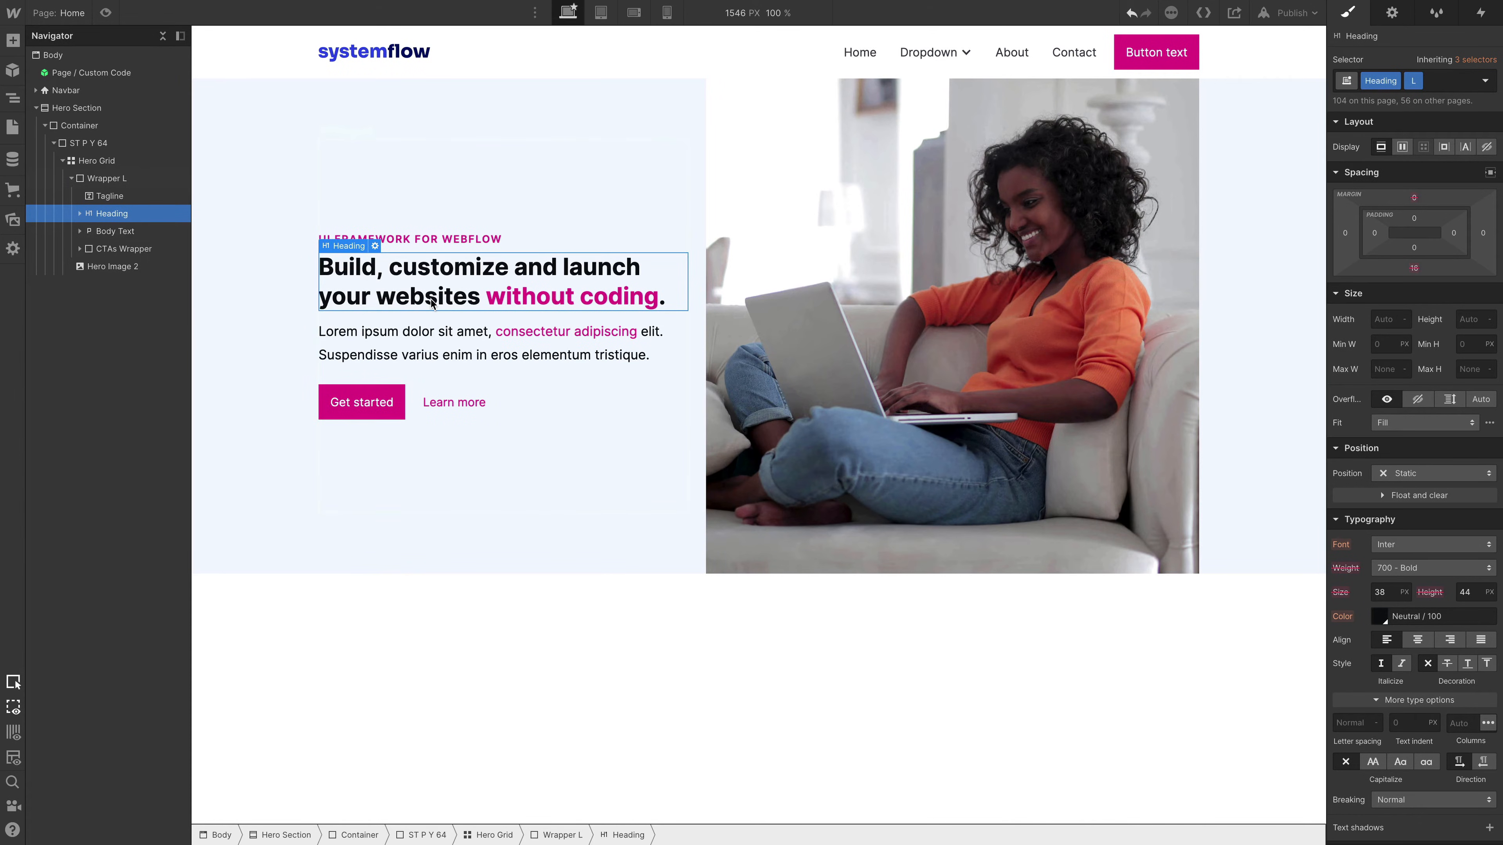
- Add the S M B 24 global combo class to the hero's "UI framework for Webflow" tagline
left_click(432, 239)
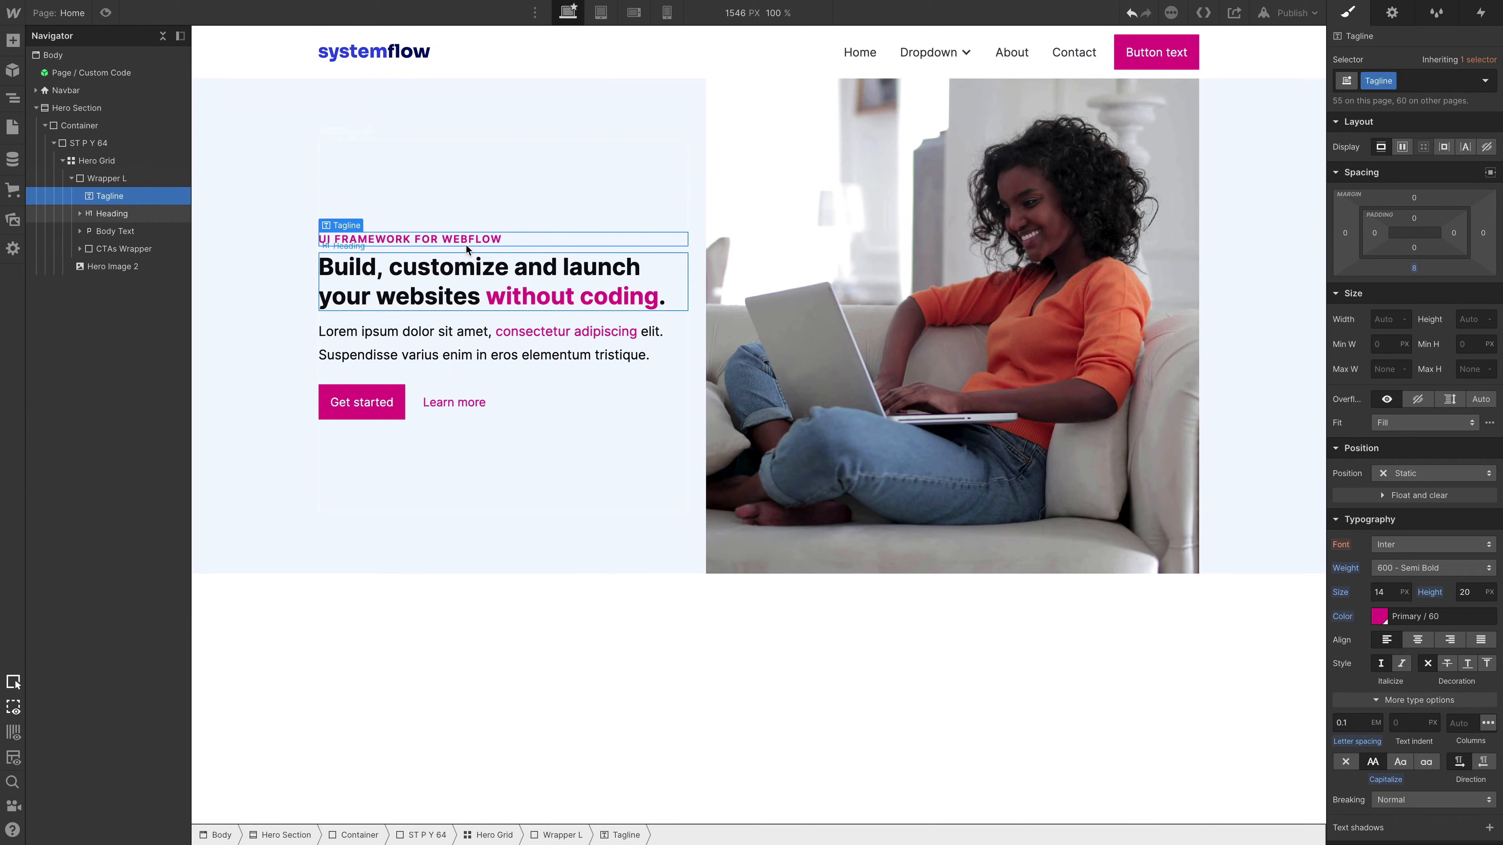
key("ctrl+Return")
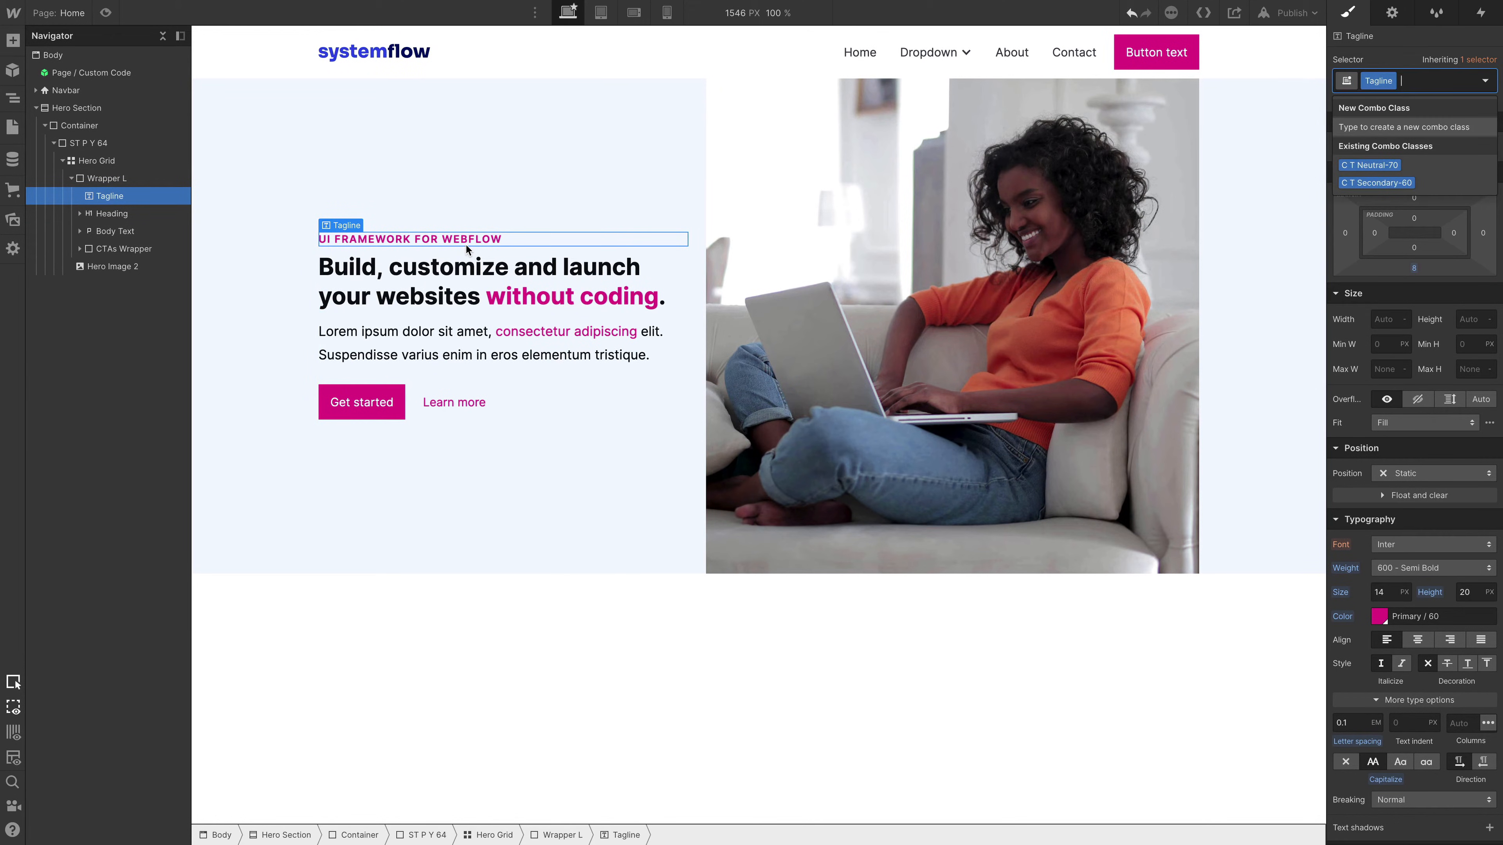
type("S M")
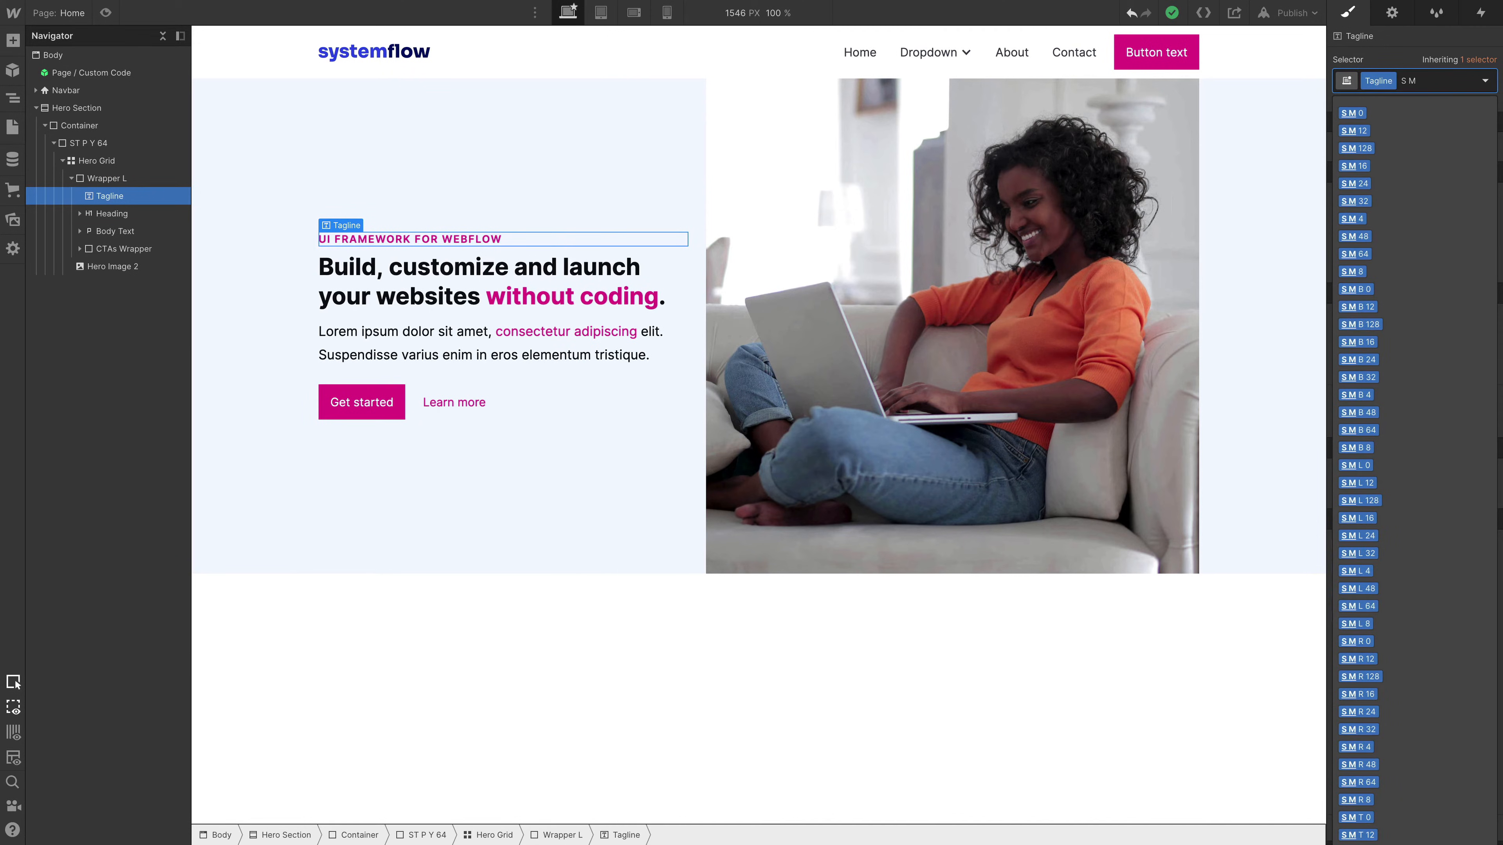
type("B")
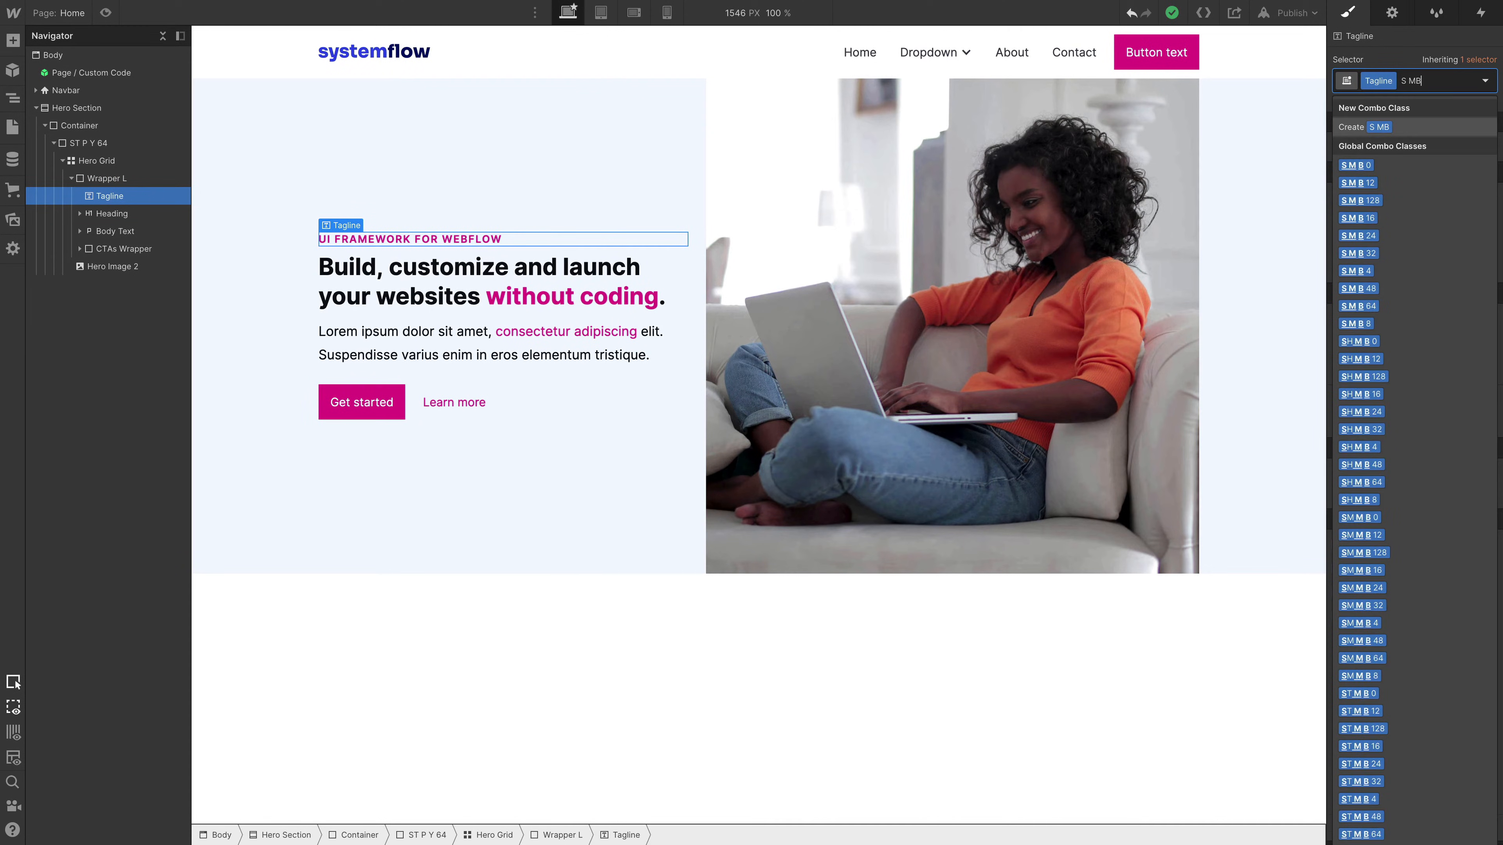
key("Down")
key("Down")
key("Down")
key("Down")
key("Down")
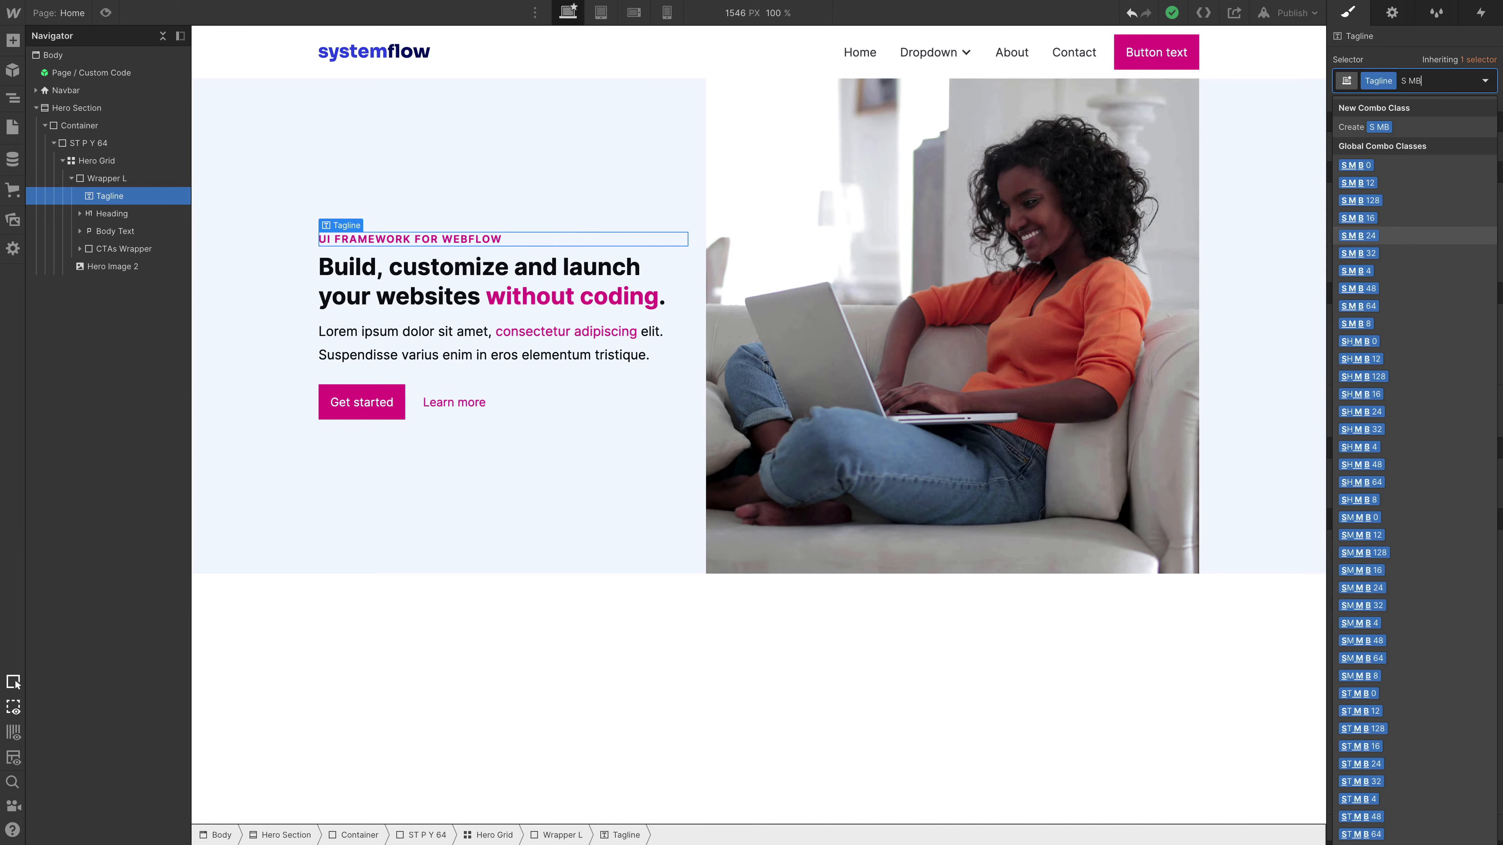
key("Return")
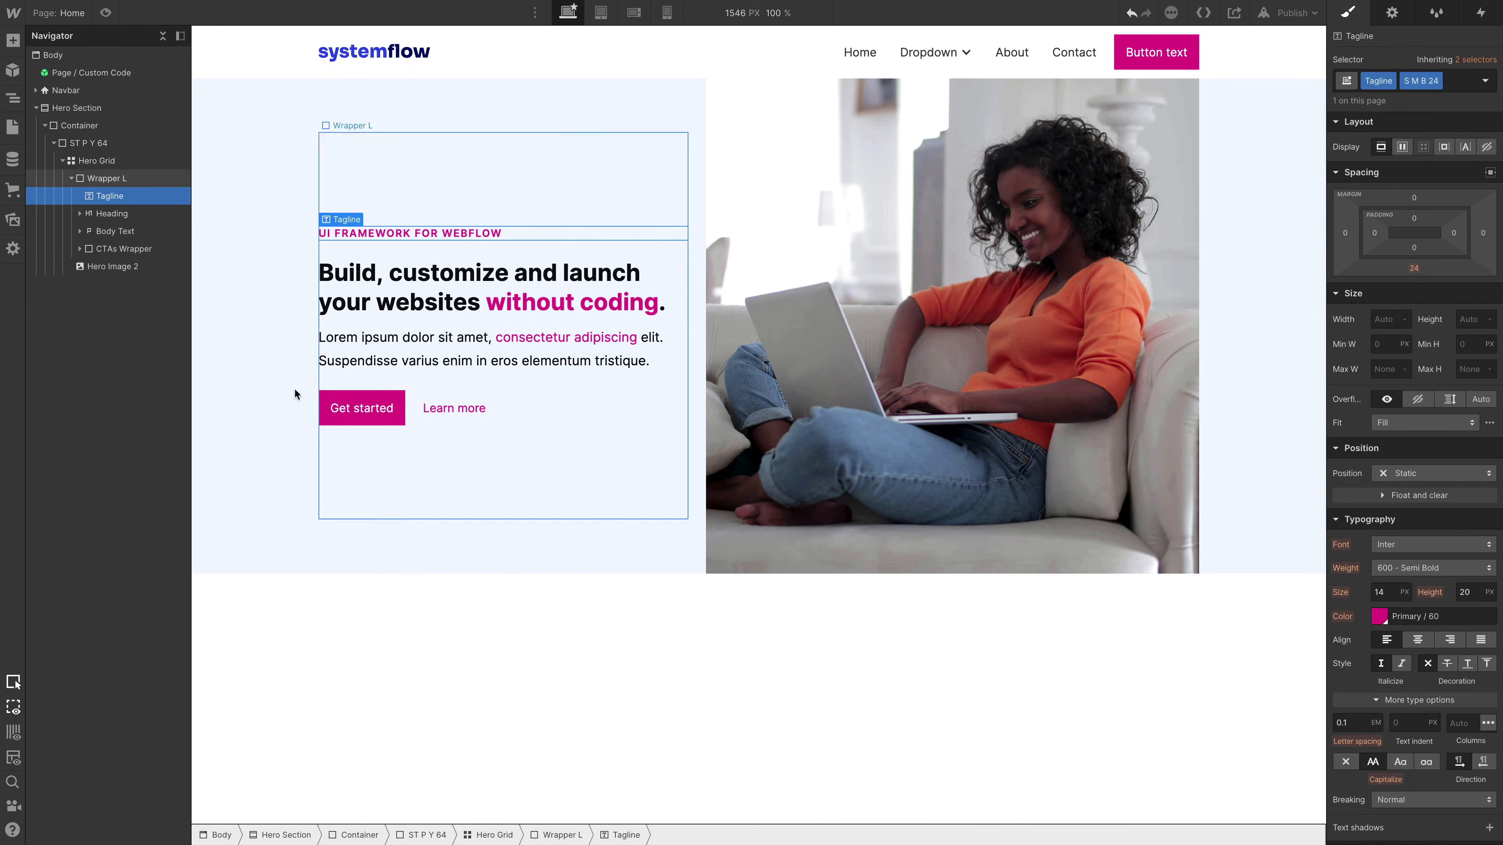